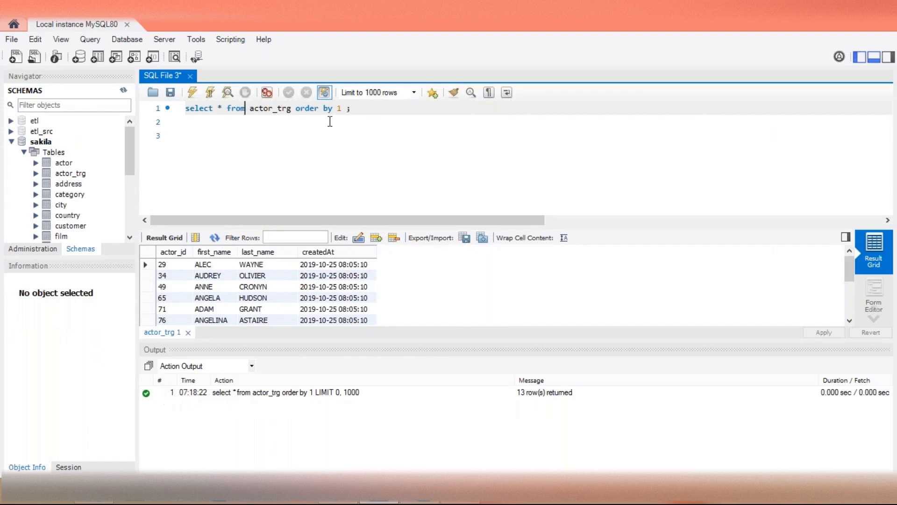
# Look through the rows of the actor_trg query result from the first record to the last and back
pyautogui.click(276, 268)
pyautogui.click(199, 267)
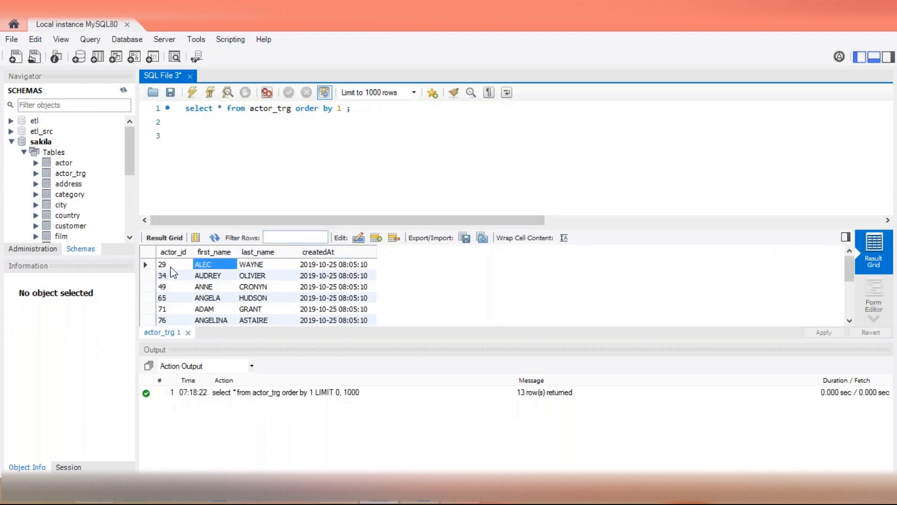
pyautogui.click(170, 267)
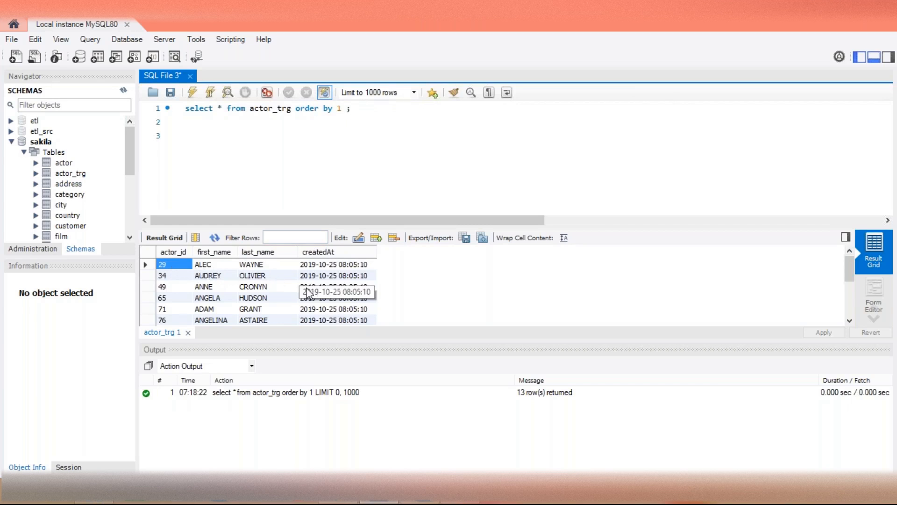
pyautogui.press('Down')
pyautogui.press('Down')
pyautogui.press('Down')
pyautogui.press('Down')
pyautogui.press('Down')
pyautogui.press('Down')
pyautogui.press('Down')
pyautogui.press('Down')
pyautogui.press('Down')
pyautogui.press('Down')
pyautogui.press('Down')
pyautogui.press('Down')
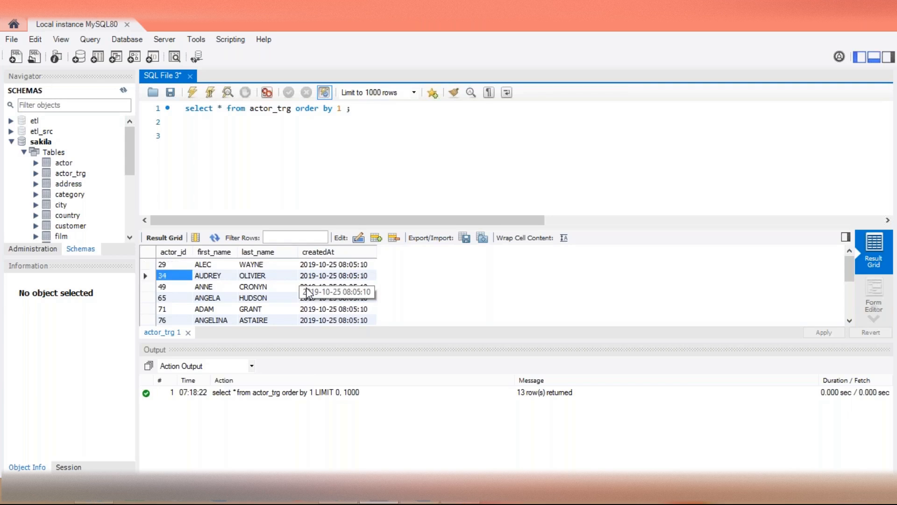
pyautogui.press('Up')
pyautogui.press('Up')
pyautogui.press('Up')
pyautogui.press('Up')
pyautogui.press('Up')
pyautogui.press('Up')
pyautogui.press('Up')
pyautogui.press('Up')
pyautogui.press('Up')
pyautogui.press('Up')
pyautogui.press('Up')
pyautogui.press('Up')
pyautogui.press('Up')
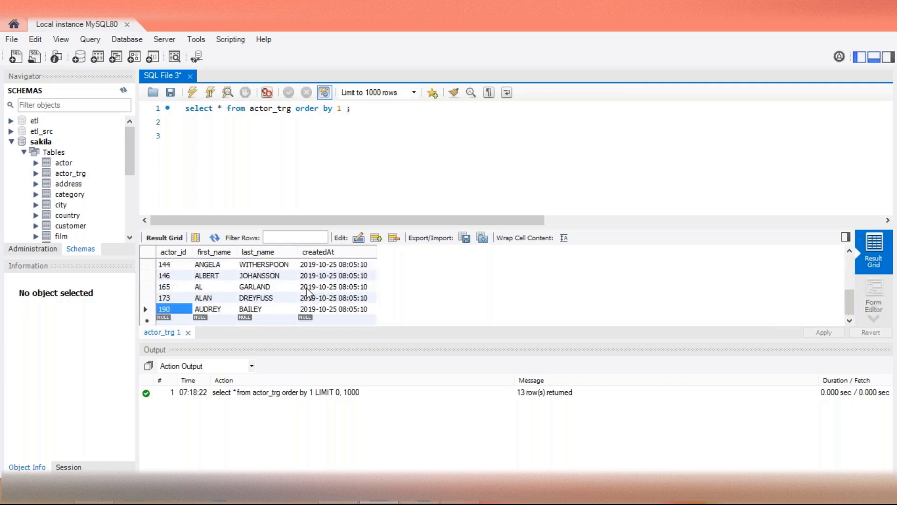
# Examine the actor_id, first_name, last_name and createdAt columns across the first six actor_trg records
pyautogui.press('Right')
pyautogui.press('Right')
pyautogui.press('Right')
pyautogui.press('Left')
pyautogui.press('Left')
pyautogui.press('Left')
pyautogui.hotkey('shift', 'Right')
pyautogui.hotkey('shift', 'Right')
pyautogui.hotkey('shift', 'Right')
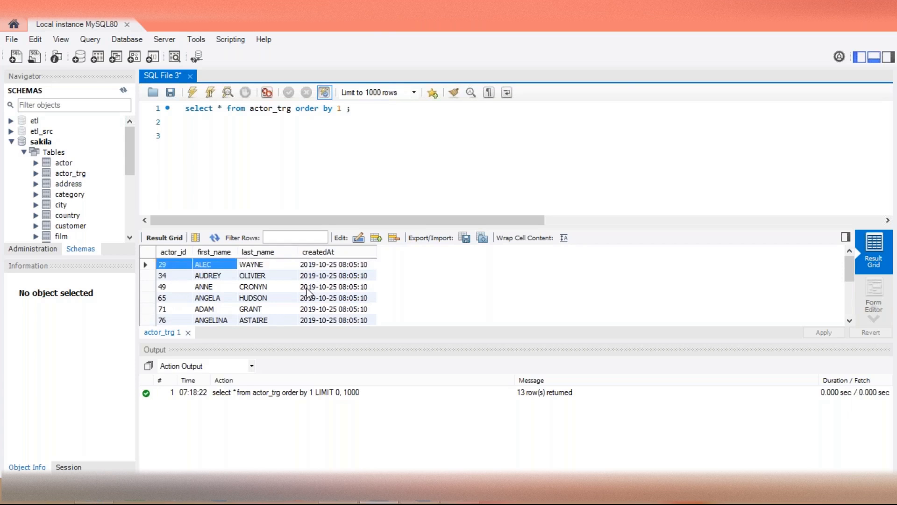
pyautogui.hotkey('shift', 'Down')
pyautogui.hotkey('shift', 'Down')
pyautogui.hotkey('shift', 'Down')
pyautogui.hotkey('shift', 'Down')
pyautogui.hotkey('shift', 'Down')
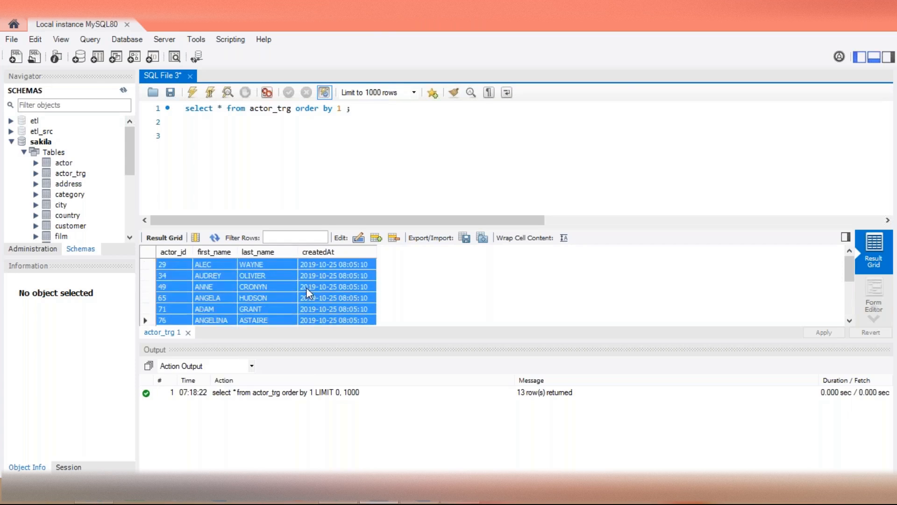
pyautogui.press('Up')
pyautogui.press('Up')
pyautogui.press('Up')
pyautogui.press('Up')
pyautogui.press('Up')
pyautogui.press('Left')
pyautogui.press('Left')
pyautogui.press('Left')
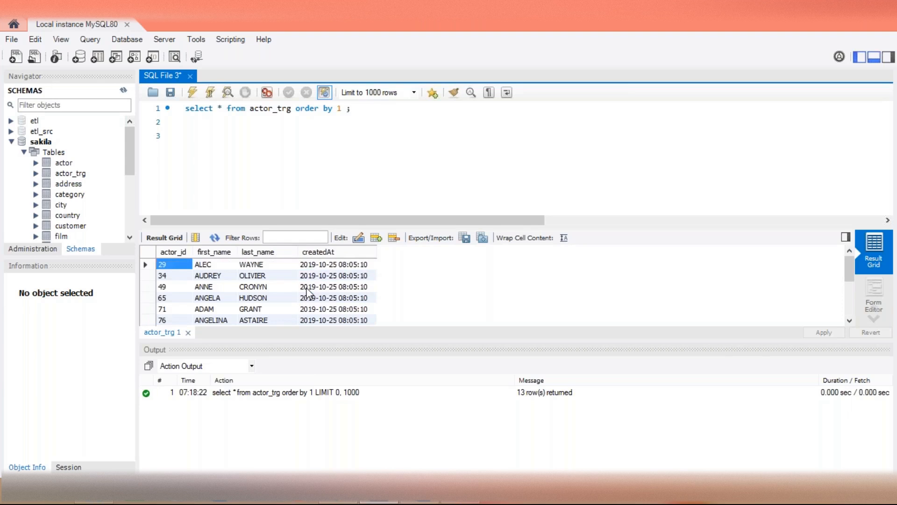
pyautogui.hotkey('shift', 'Down')
pyautogui.hotkey('shift', 'Down')
pyautogui.hotkey('shift', 'Down')
pyautogui.hotkey('shift', 'Down')
pyautogui.hotkey('shift', 'Down')
pyautogui.hotkey('shift', 'Right')
pyautogui.hotkey('shift', 'Right')
pyautogui.hotkey('shift', 'Right')
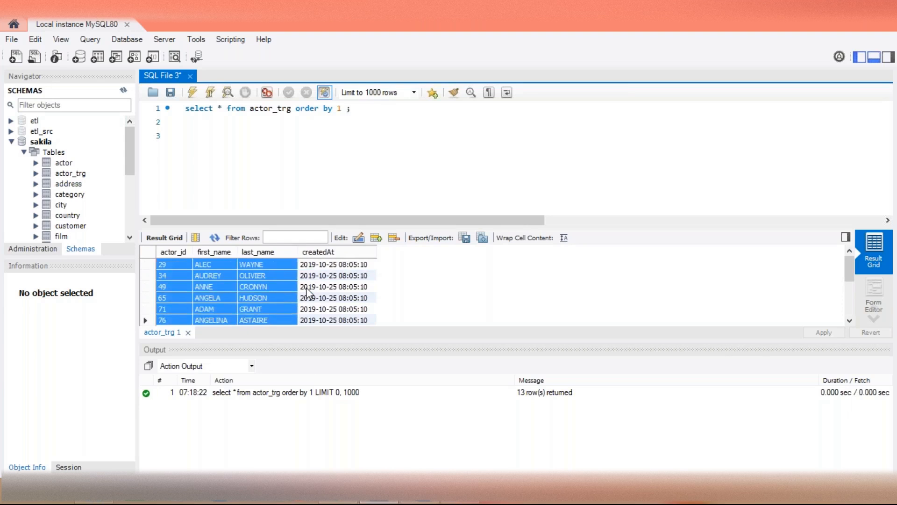
pyautogui.press('Left')
pyautogui.press('Left')
pyautogui.press('Left')
pyautogui.press('Up')
pyautogui.press('Up')
pyautogui.press('Up')
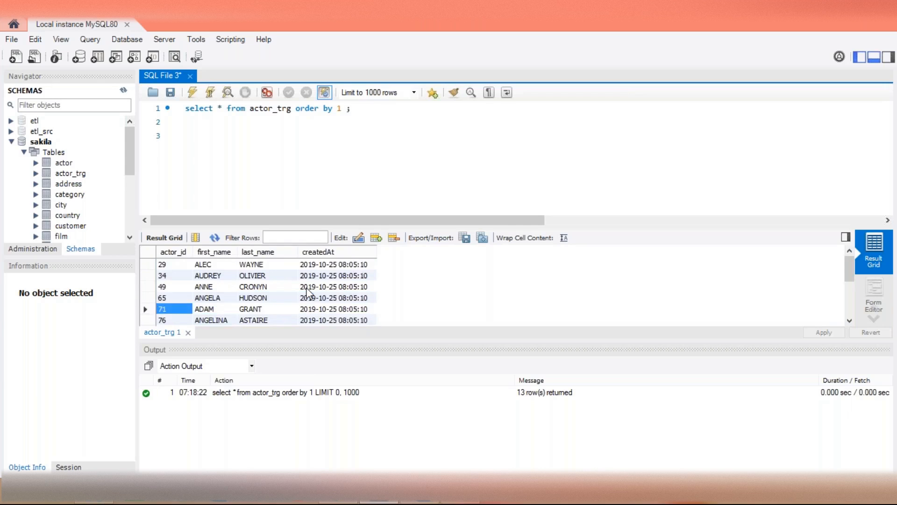
pyautogui.press('Up')
pyautogui.press('Up')
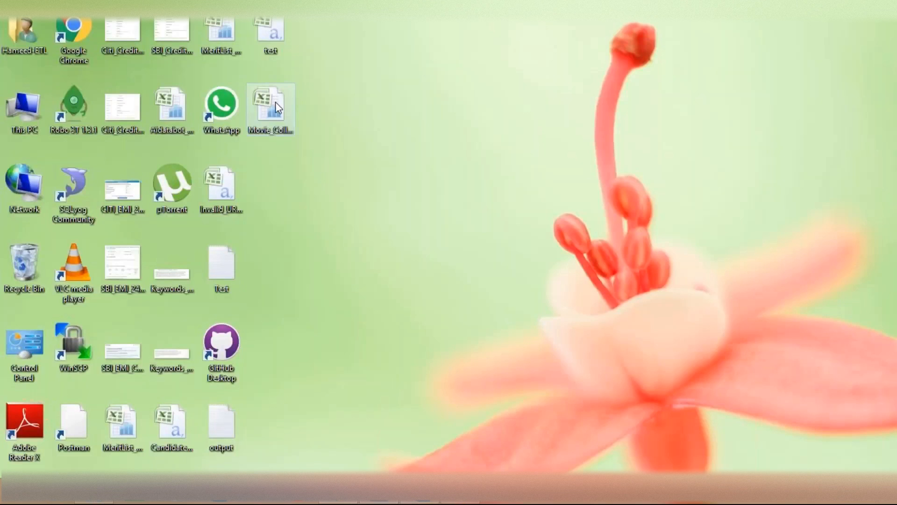
# Open the Movie_Collection file from the desktop in Excel and examine its S.No, HallTicket No, Awards and Collection columns
pyautogui.rightClick(277, 102)
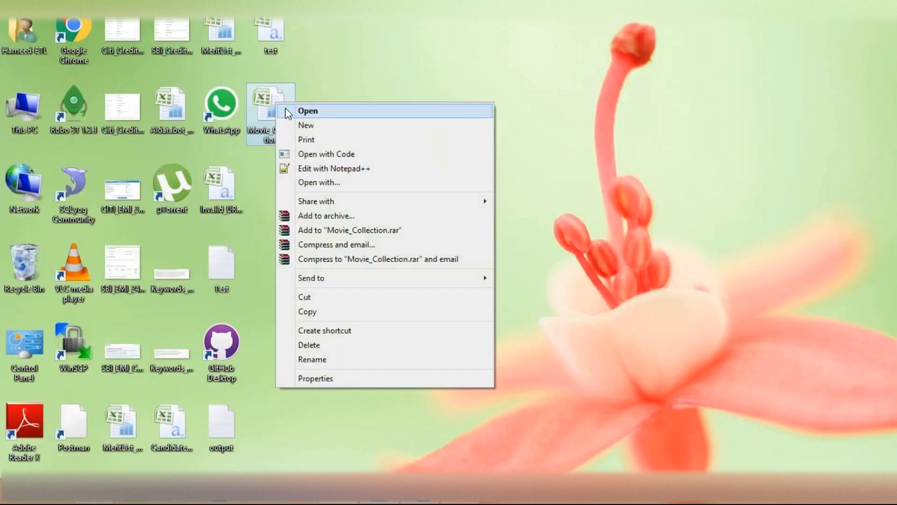
pyautogui.click(288, 113)
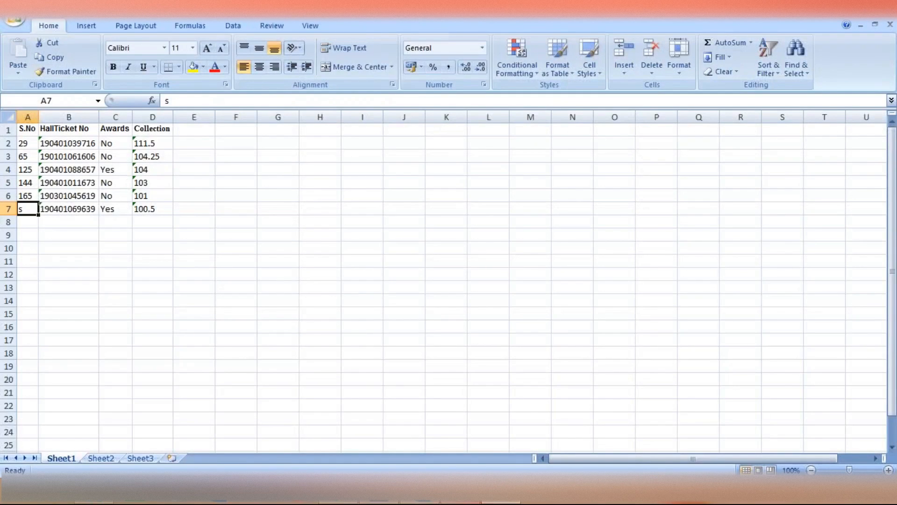
pyautogui.hotkey('ctrl', 'Up')
pyautogui.press('Right')
pyautogui.press('Right')
pyautogui.press('Right')
pyautogui.press('Left')
pyautogui.press('Left')
pyautogui.press('Left')
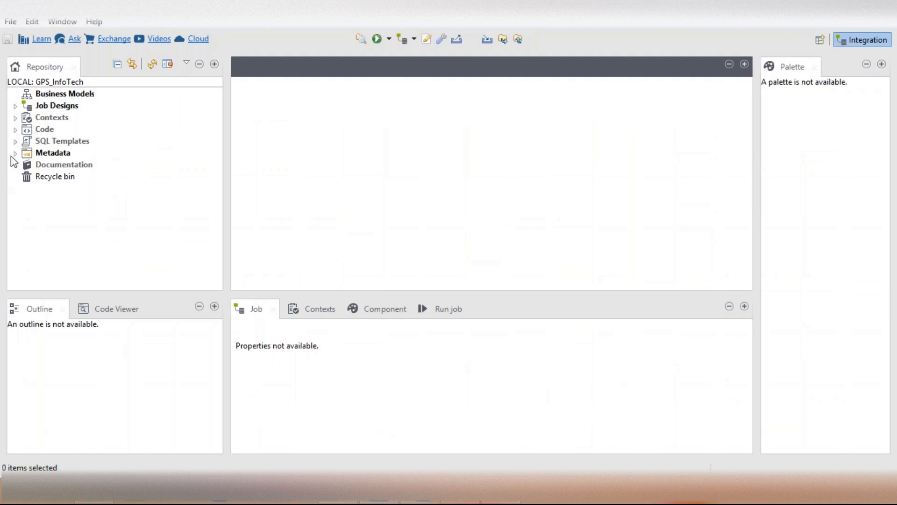
pyautogui.click(16, 131)
pyautogui.click(16, 131)
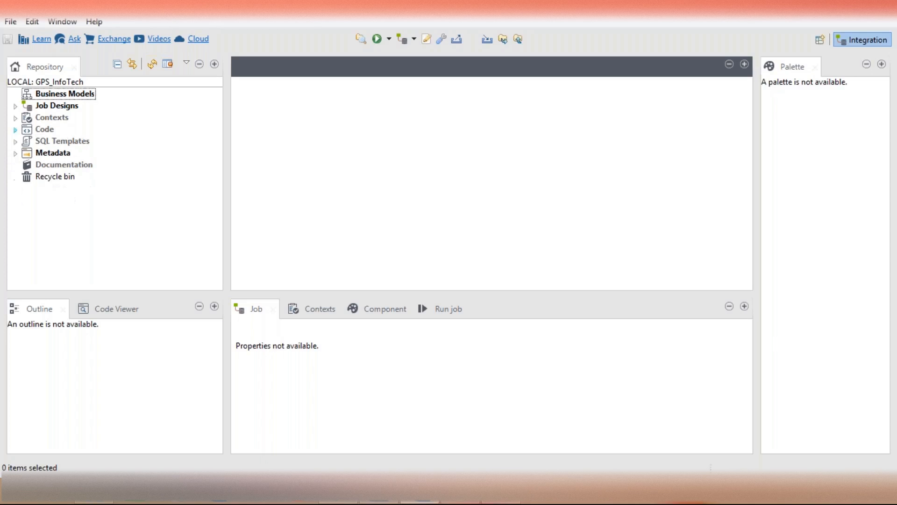
pyautogui.click(15, 142)
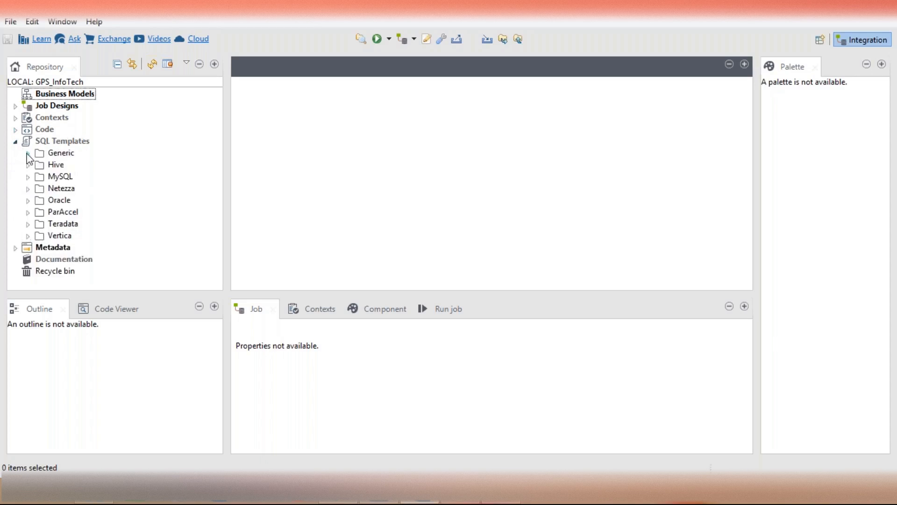
pyautogui.click(15, 141)
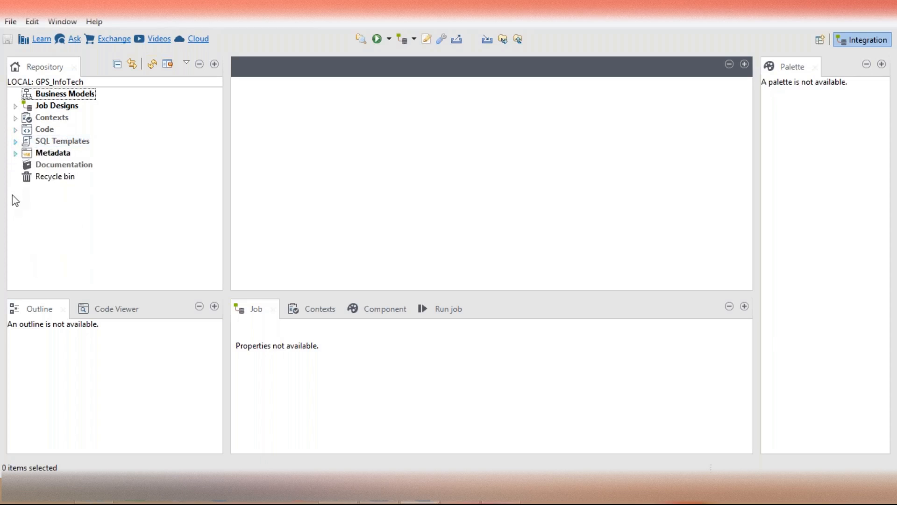
# Review the Mysql_Connection entry and its schema folders among the repository's metadata database connections
pyautogui.click(16, 154)
pyautogui.click(54, 111)
pyautogui.click(29, 106)
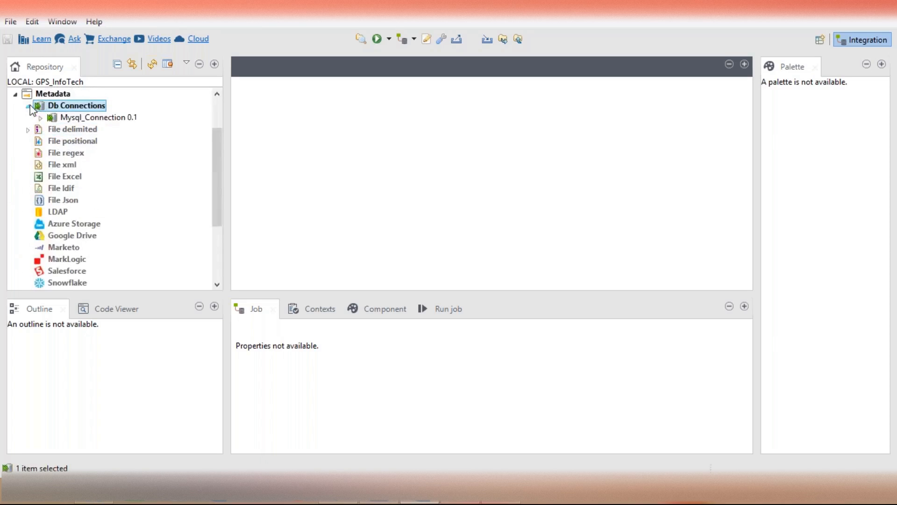
pyautogui.click(39, 118)
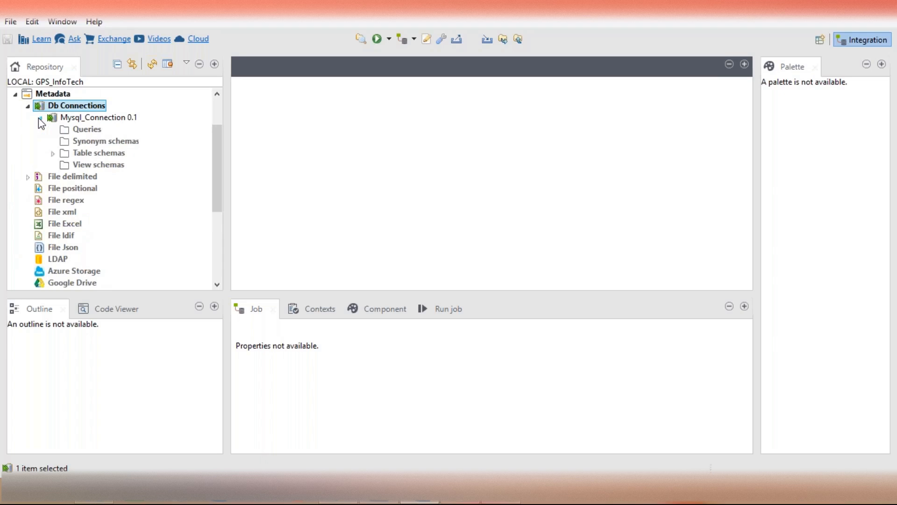
pyautogui.click(28, 106)
pyautogui.click(28, 107)
pyautogui.click(78, 120)
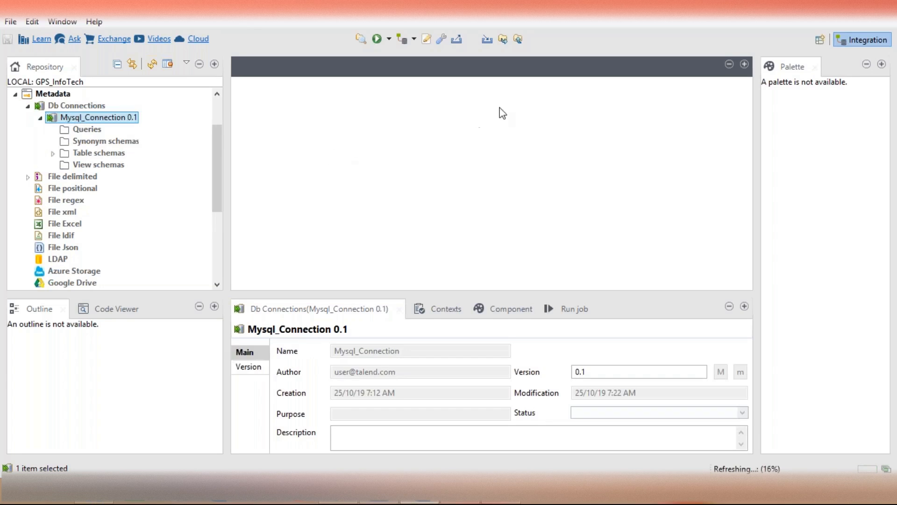
pyautogui.click(15, 95)
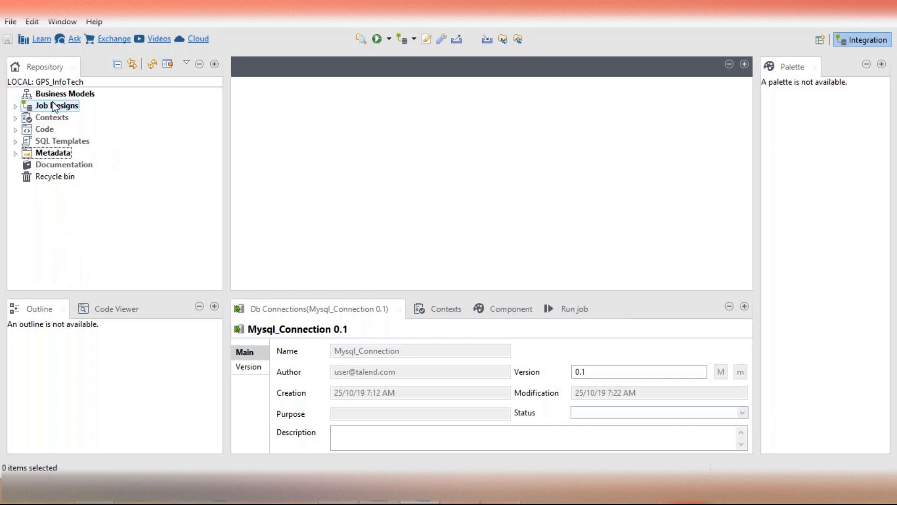
# Create a new job named Db_To_File_Joining in the Dev_Environment folder of Job Designs
pyautogui.click(16, 106)
pyautogui.click(27, 118)
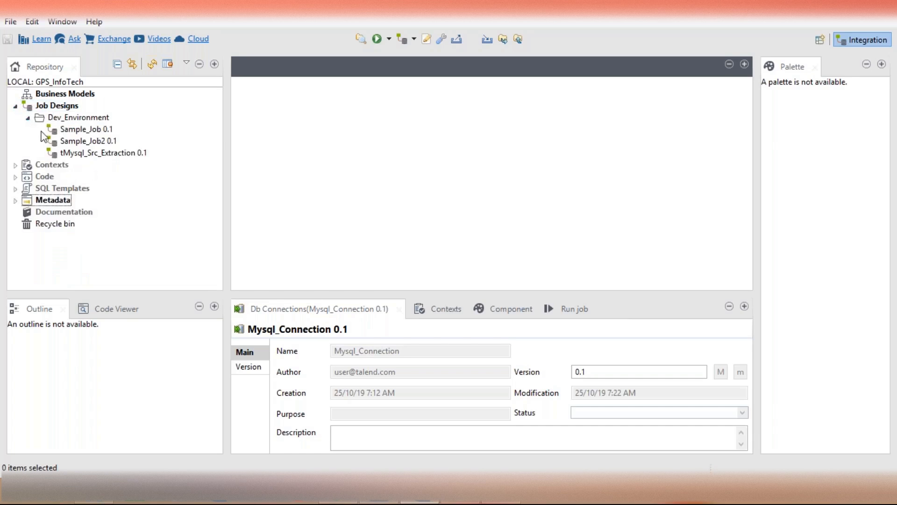
pyautogui.click(73, 120)
pyautogui.rightClick(73, 119)
pyautogui.click(112, 122)
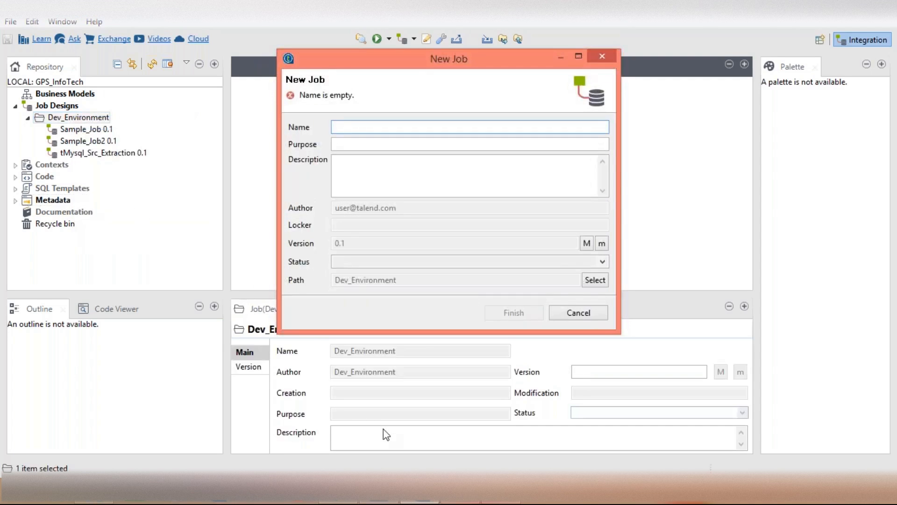
pyautogui.write('Db_To_File_Joining')
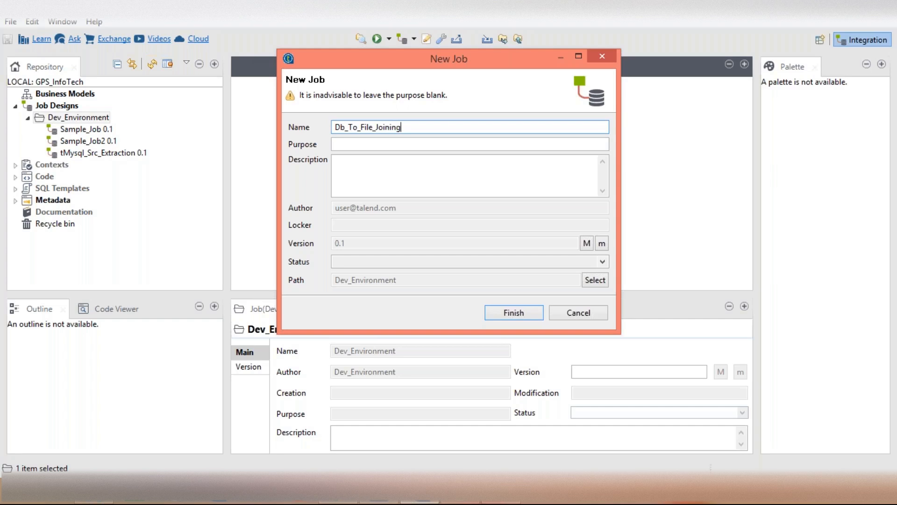
pyautogui.press('Return')
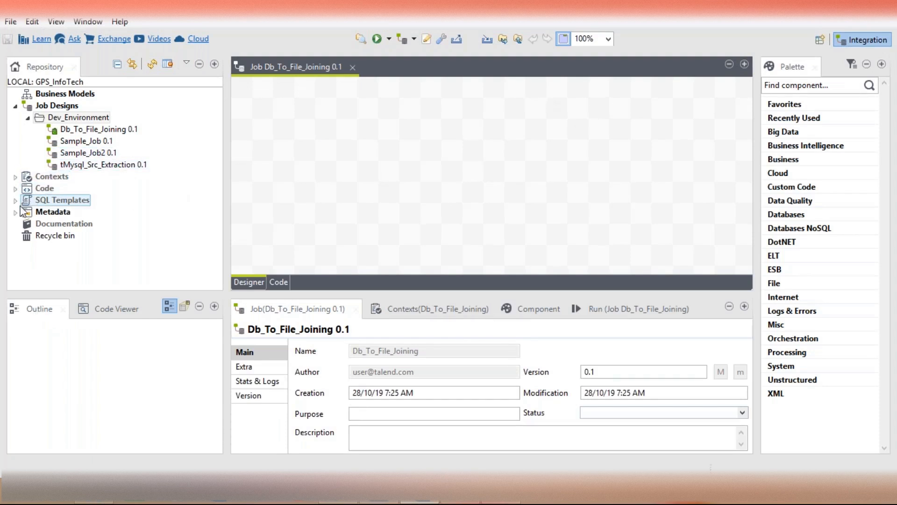
# Add Mysql_Connection from the metadata database connections to the job canvas as a tDBInput(MySQL) component
pyautogui.doubleClick(36, 118)
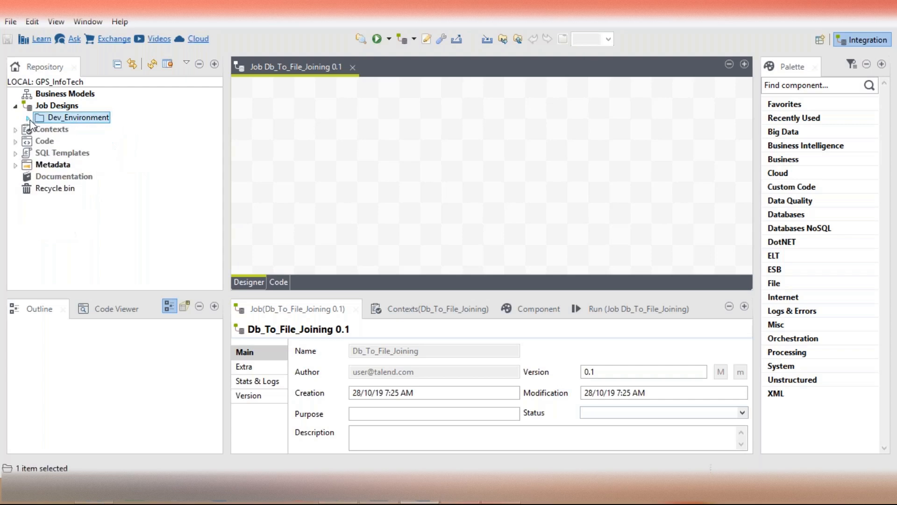
pyautogui.click(15, 165)
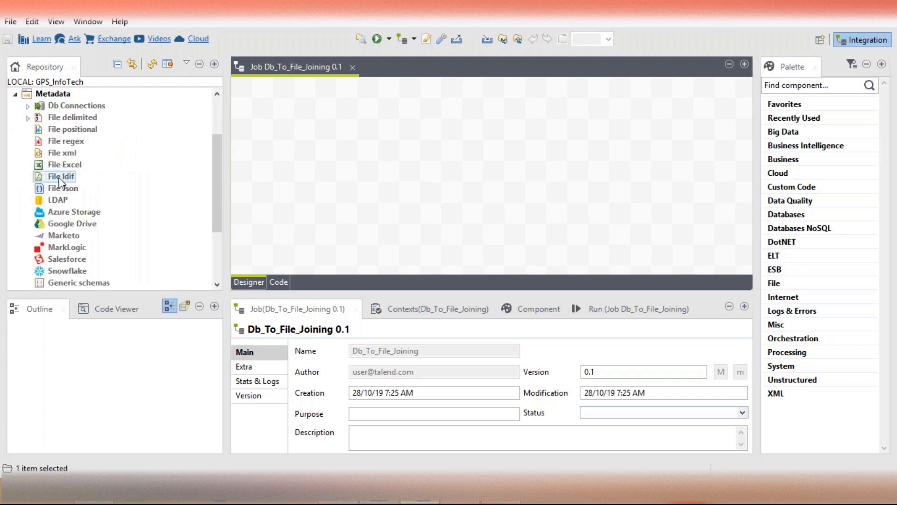
pyautogui.click(28, 107)
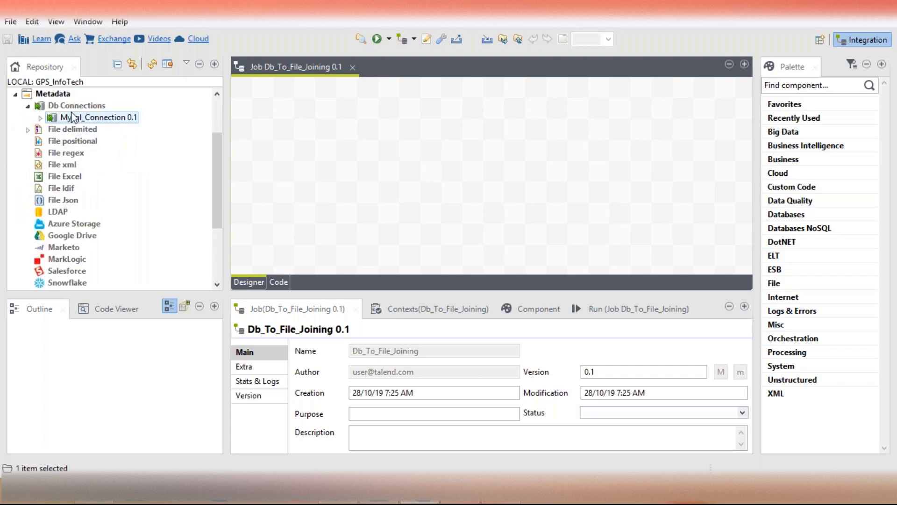
pyautogui.moveTo(73, 123); pyautogui.dragTo(359, 171)
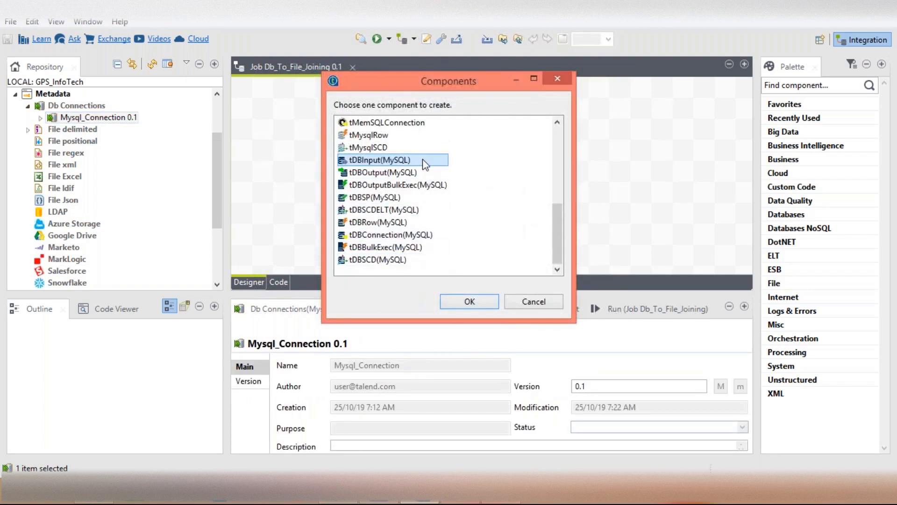
pyautogui.click(467, 301)
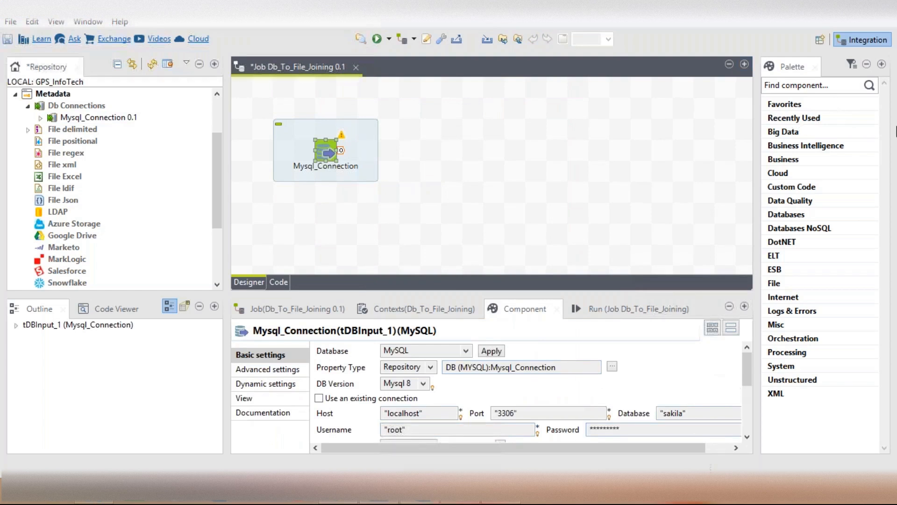
pyautogui.moveTo(747, 371)
pyautogui.mouseDown()
pyautogui.moveTo(751, 396)
pyautogui.moveTo(748, 387)
pyautogui.mouseUp()
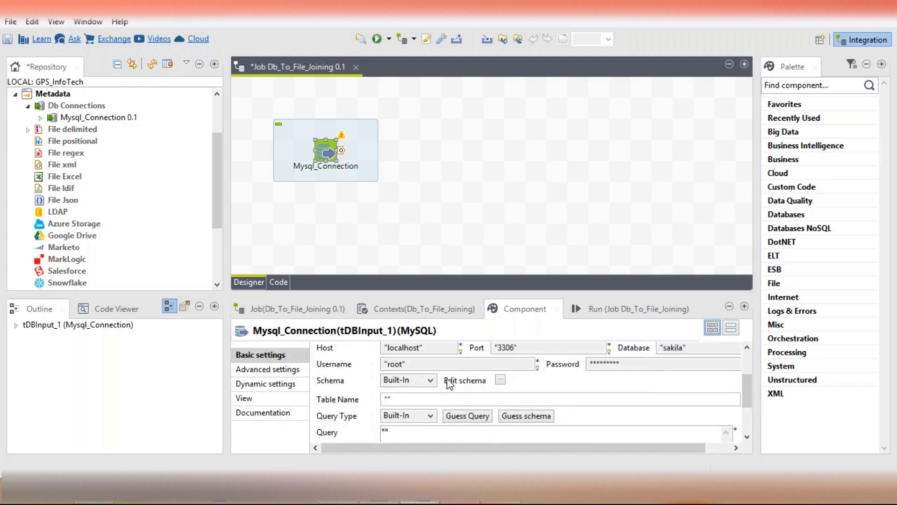
pyautogui.click(501, 380)
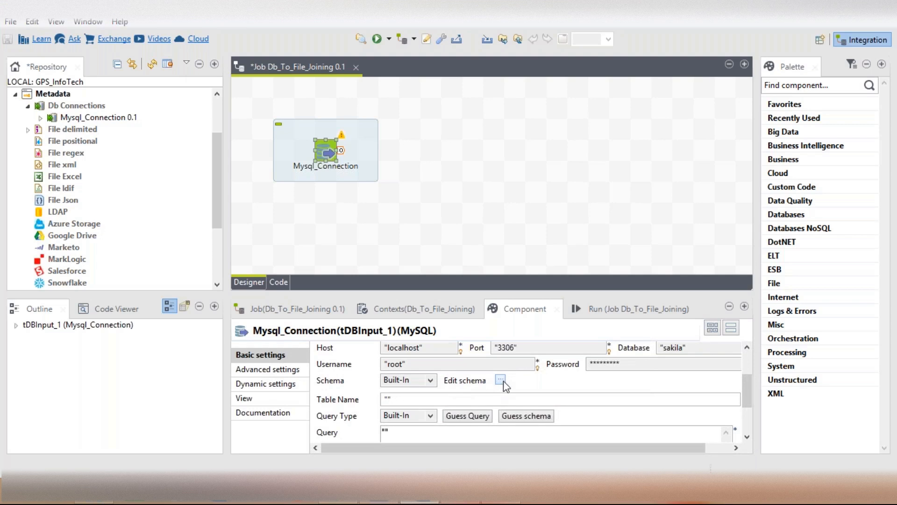
pyautogui.click(404, 326)
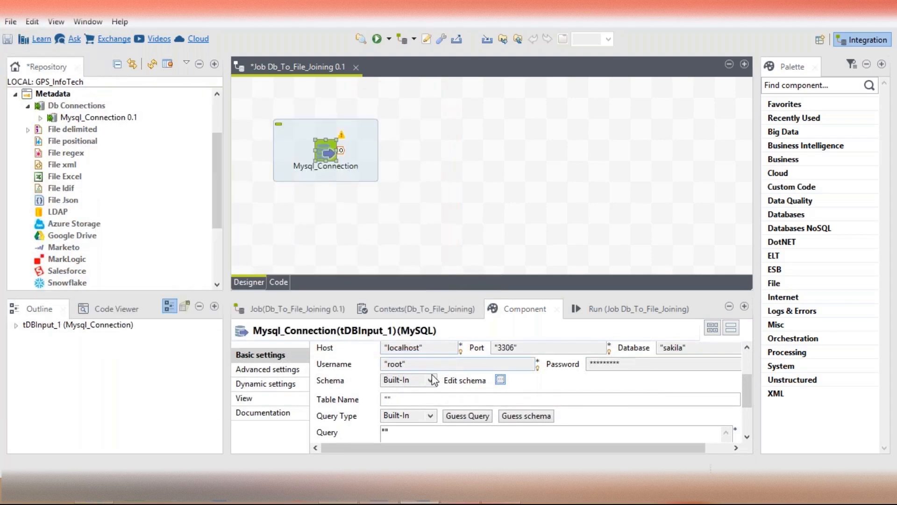
pyautogui.click(424, 415)
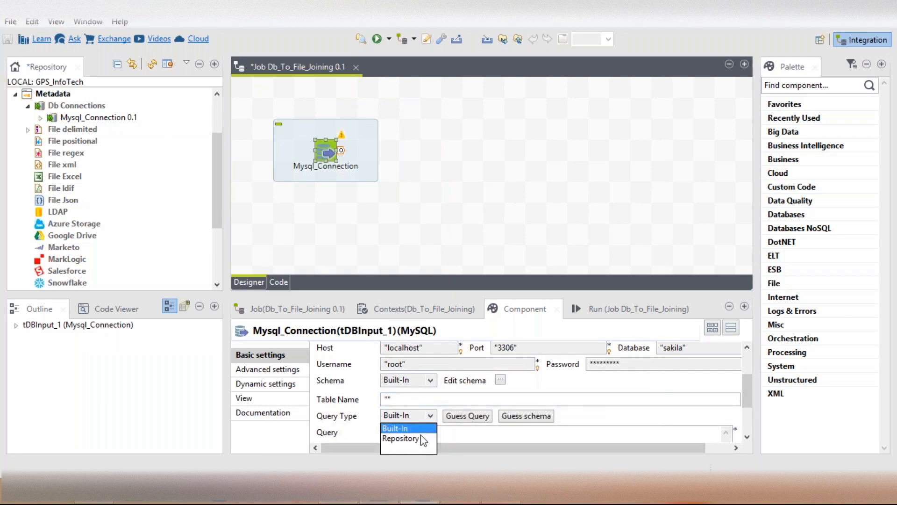
pyautogui.click(588, 382)
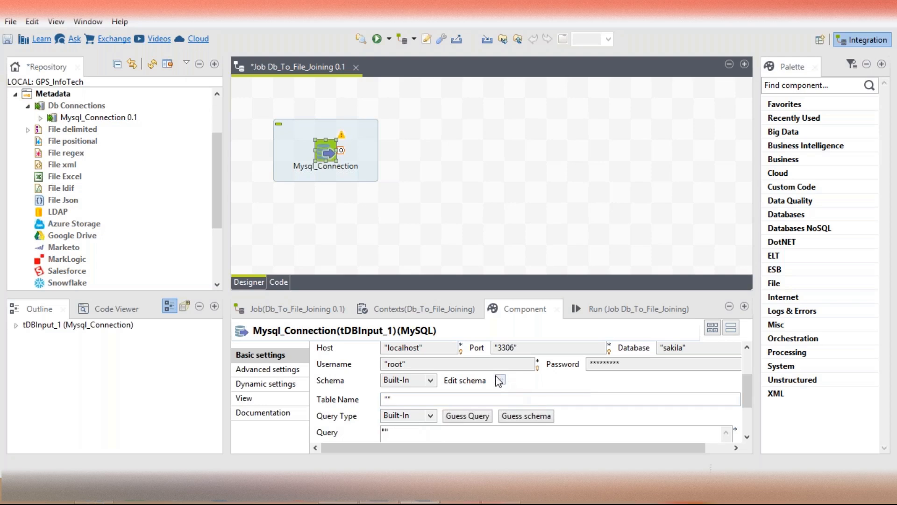
# Set the schema type of the Mysql_Connection input component to Repository
pyautogui.click(410, 379)
pyautogui.click(403, 402)
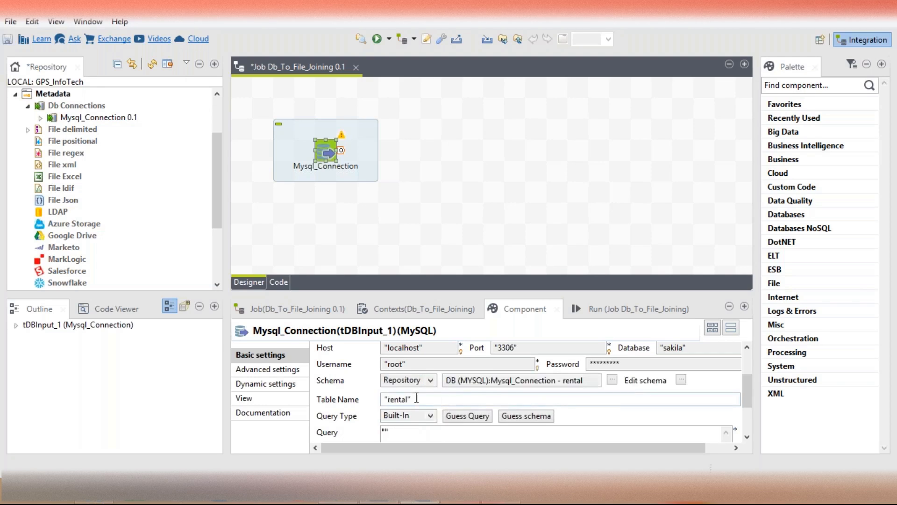
# Look for the actor_trg table among the Mysql_Connection table schemas offered for the component's repository schema
pyautogui.click(612, 380)
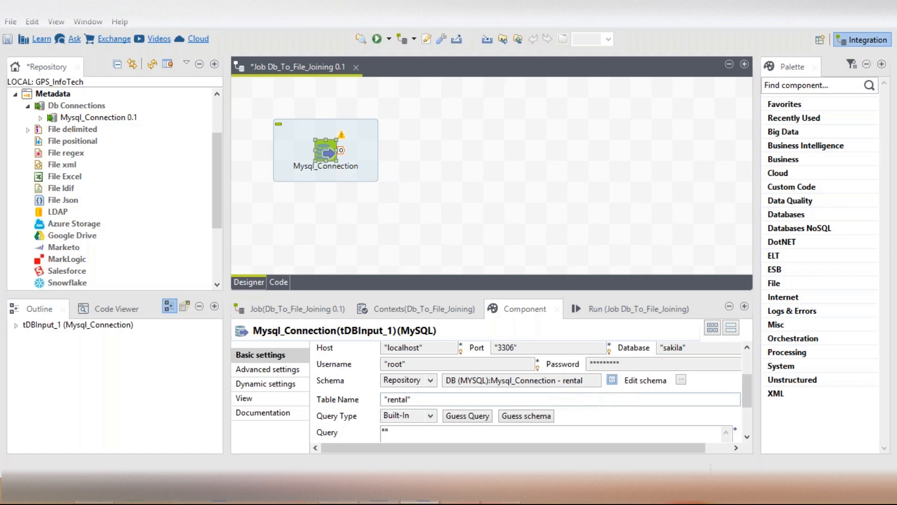
pyautogui.click(318, 78)
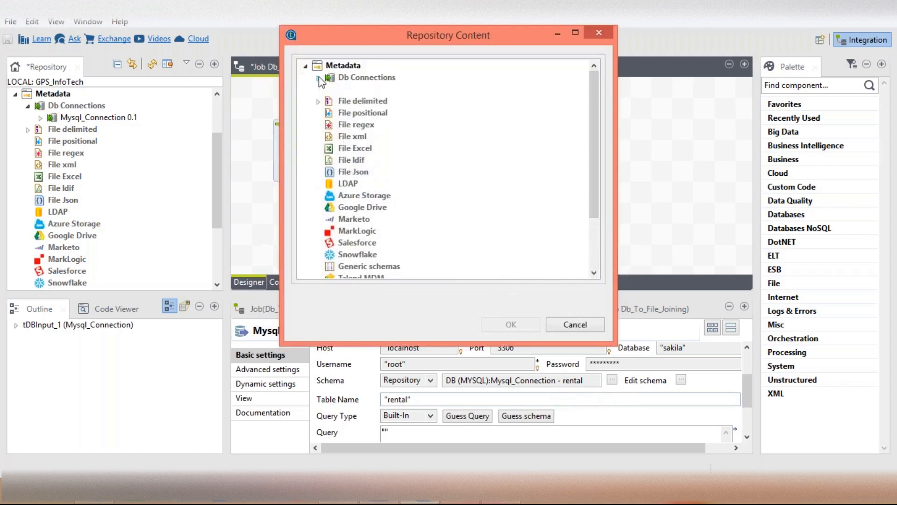
pyautogui.click(330, 89)
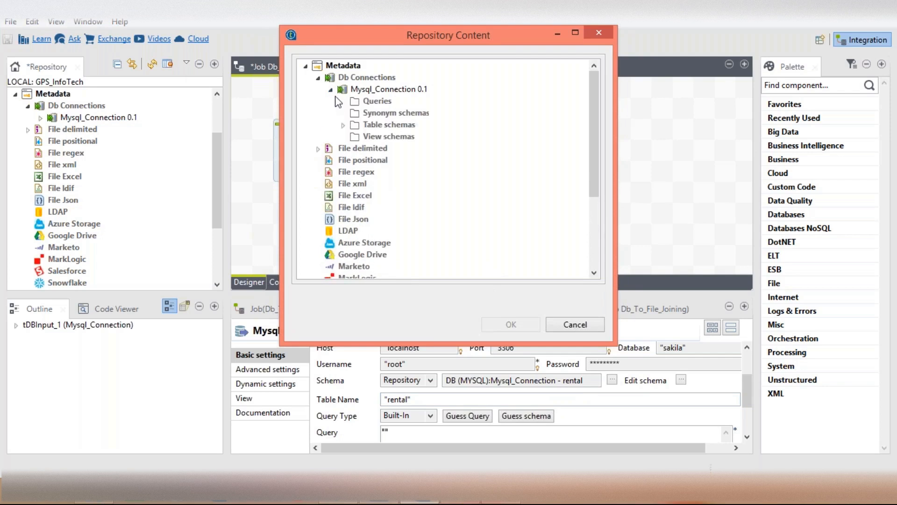
pyautogui.click(346, 125)
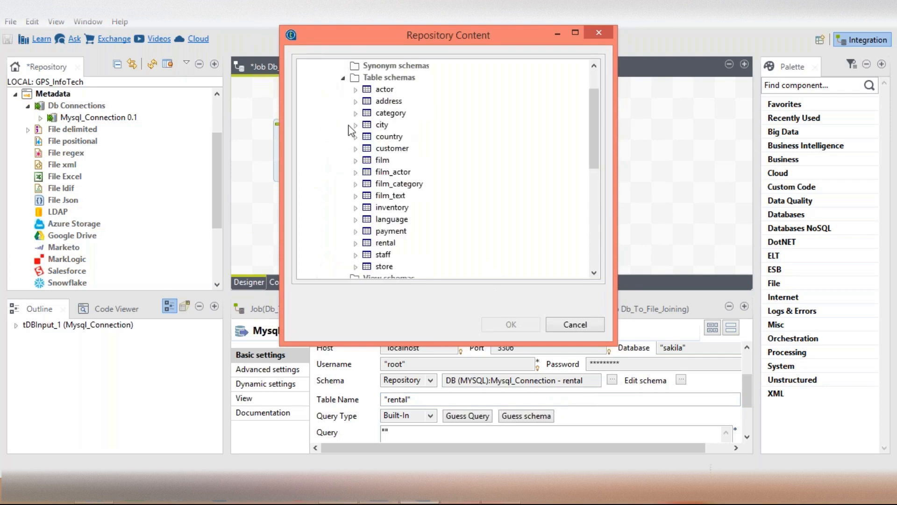
pyautogui.scroll(-2, 398, 214)
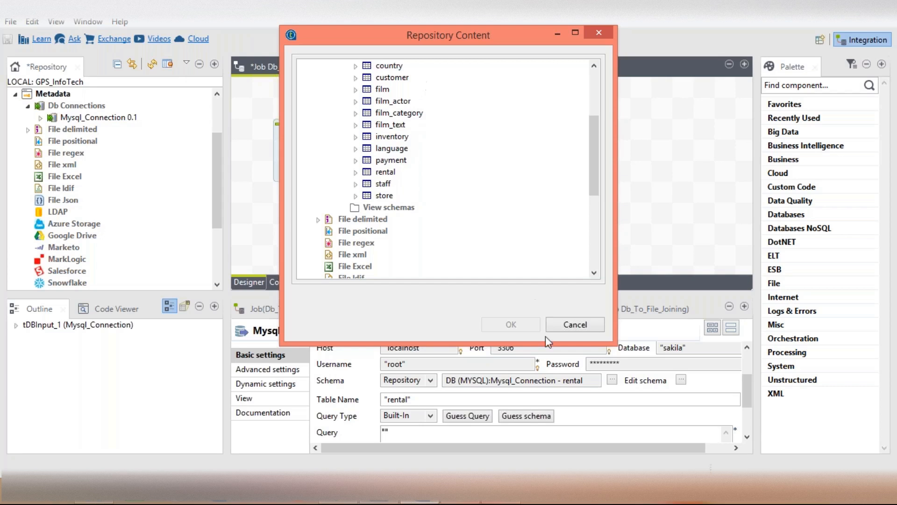
pyautogui.click(567, 323)
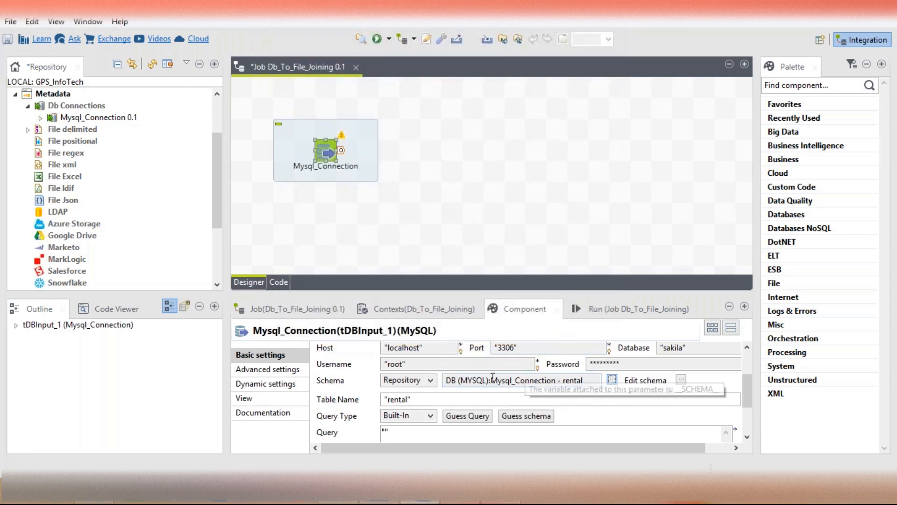
# Set the schema type of the Mysql_Connection input component to Built-In
pyautogui.click(410, 378)
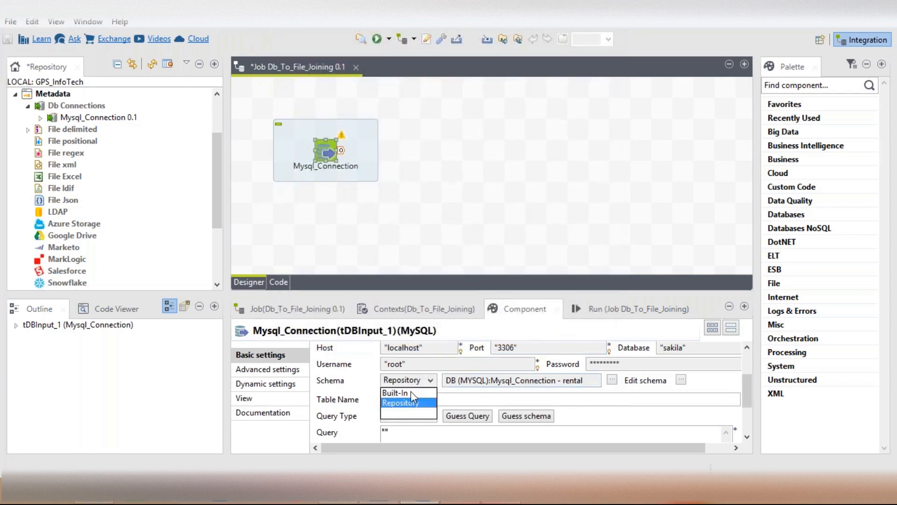
pyautogui.click(412, 392)
# Examine the table schemas stored under Mysql_Connection in the repository's metadata database connections
pyautogui.click(60, 118)
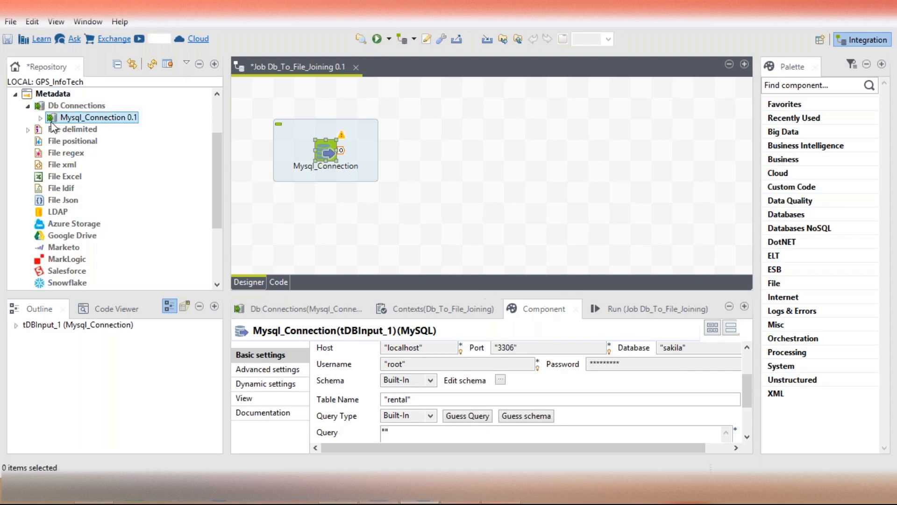
pyautogui.click(42, 118)
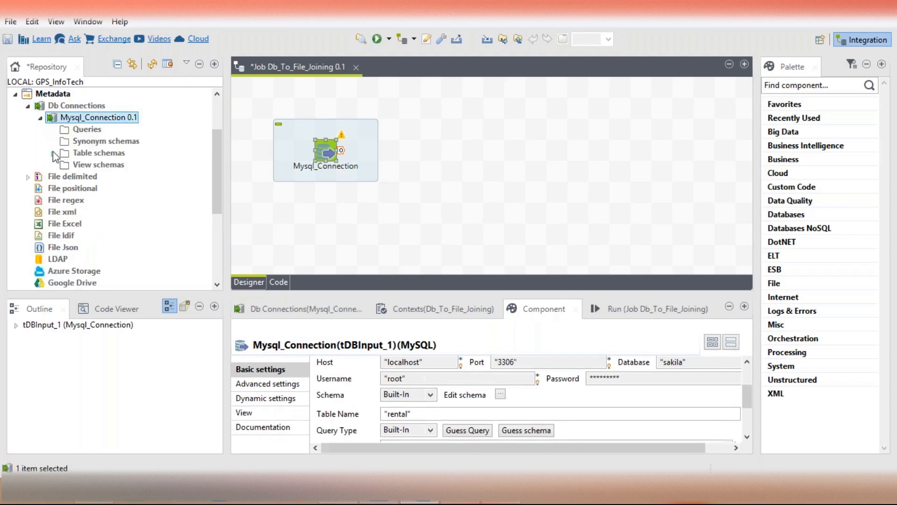
pyautogui.click(53, 153)
pyautogui.click(104, 93)
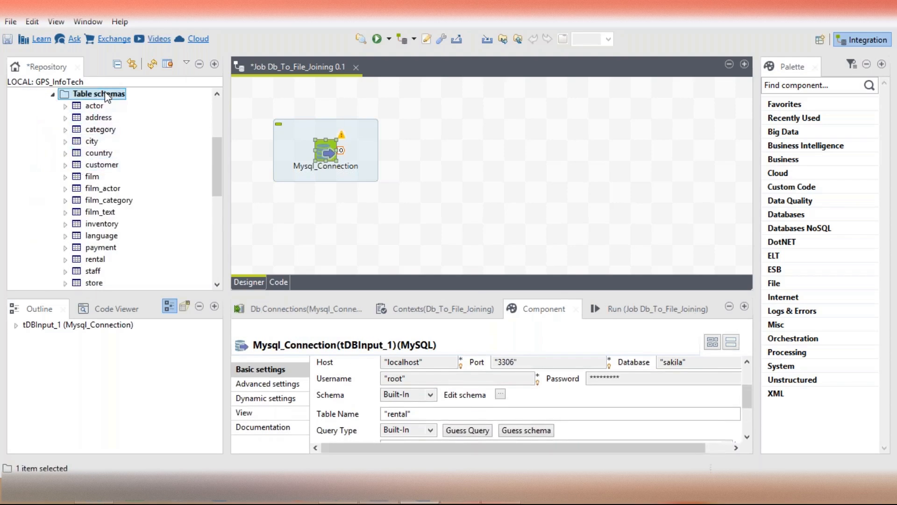
pyautogui.rightClick(104, 93)
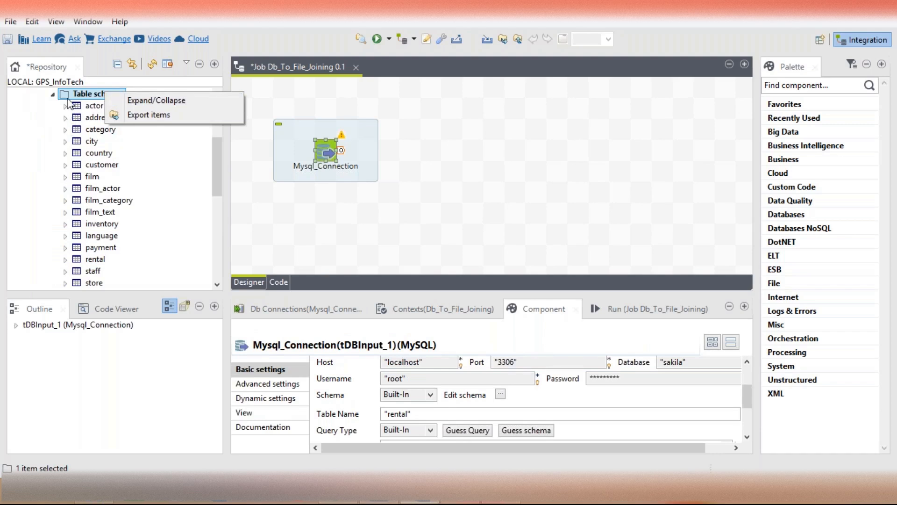
pyautogui.press('Escape')
pyautogui.scroll(2, 78, 120)
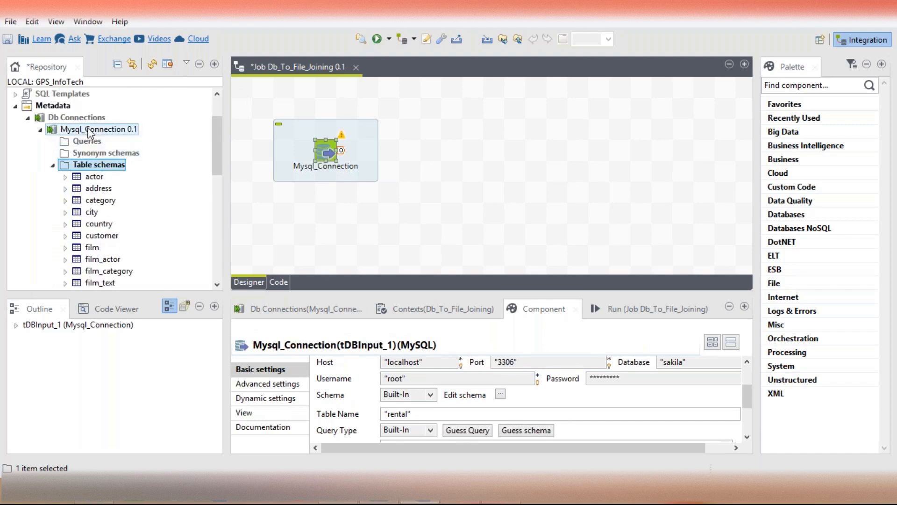
# Retrieve the schema of the actor_trg table from the sakila catalog into the repository's Mysql_Connection
pyautogui.rightClick(89, 130)
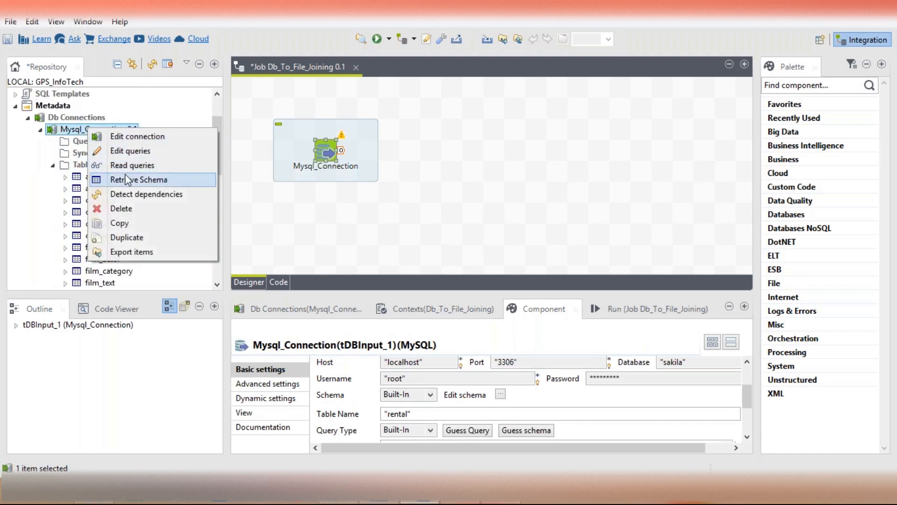
pyautogui.press('Escape')
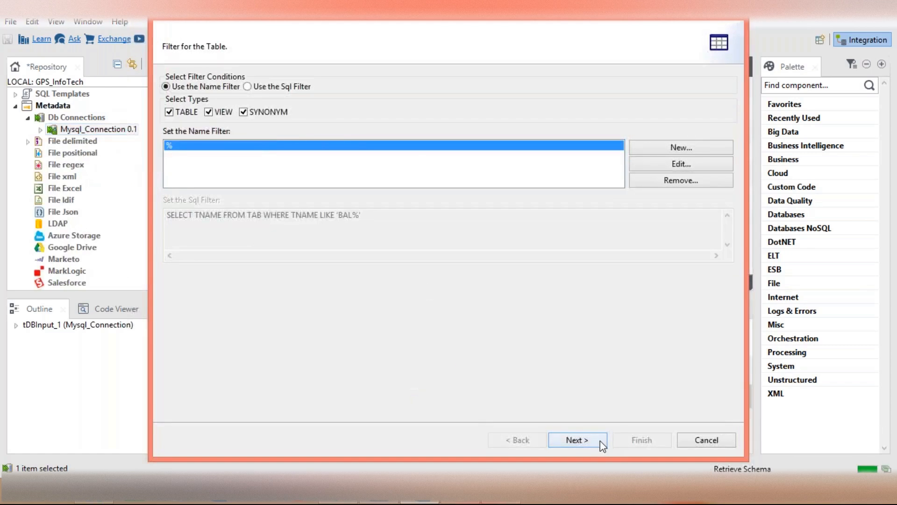
pyautogui.click(602, 444)
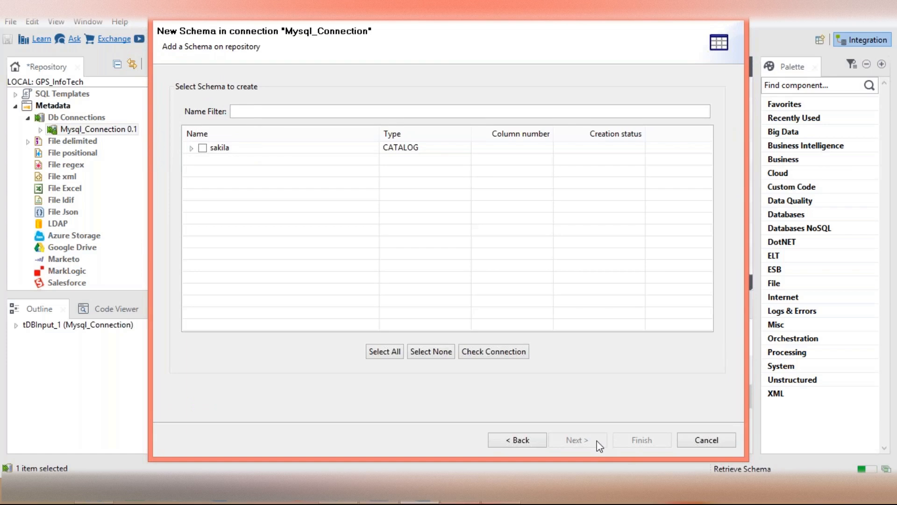
pyautogui.click(191, 148)
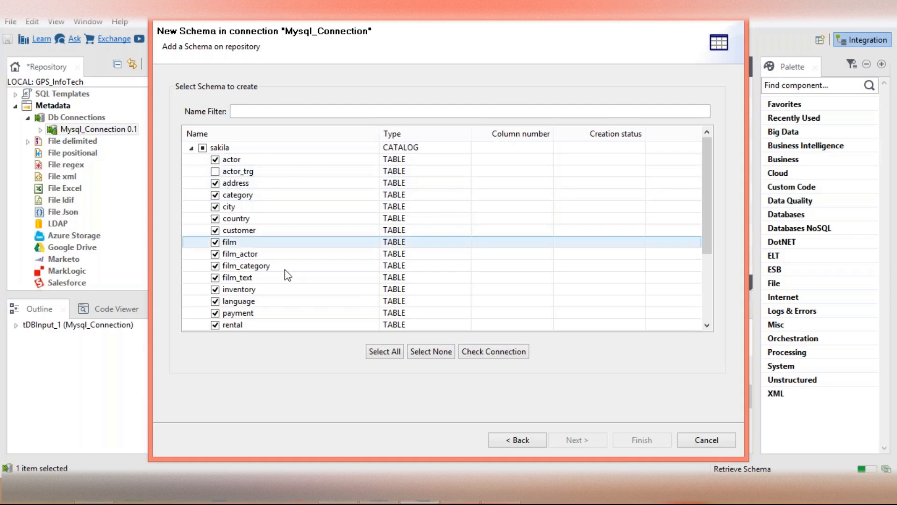
pyautogui.scroll(-3, 288, 275)
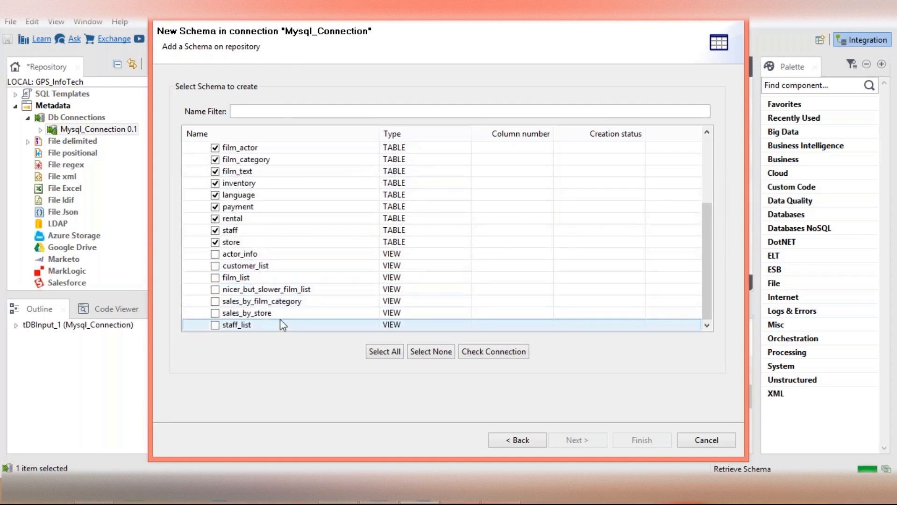
pyautogui.scroll(3, 281, 255)
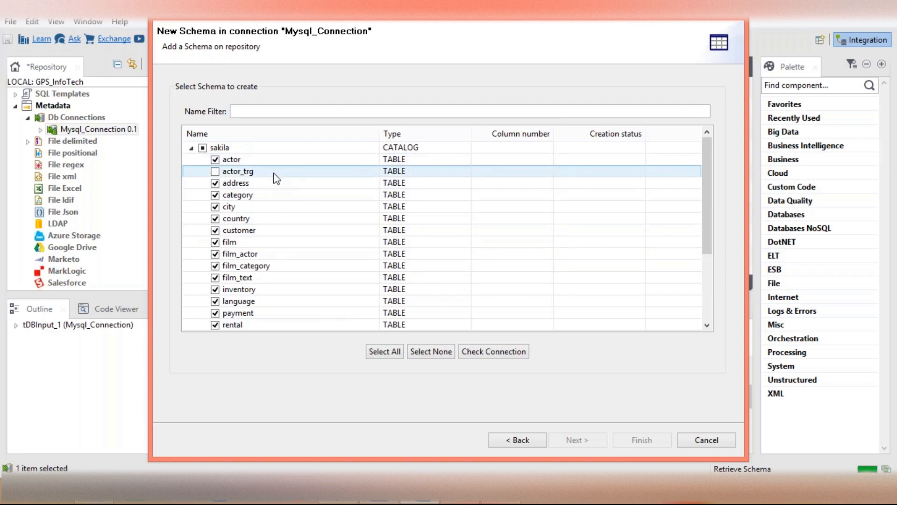
pyautogui.click(240, 173)
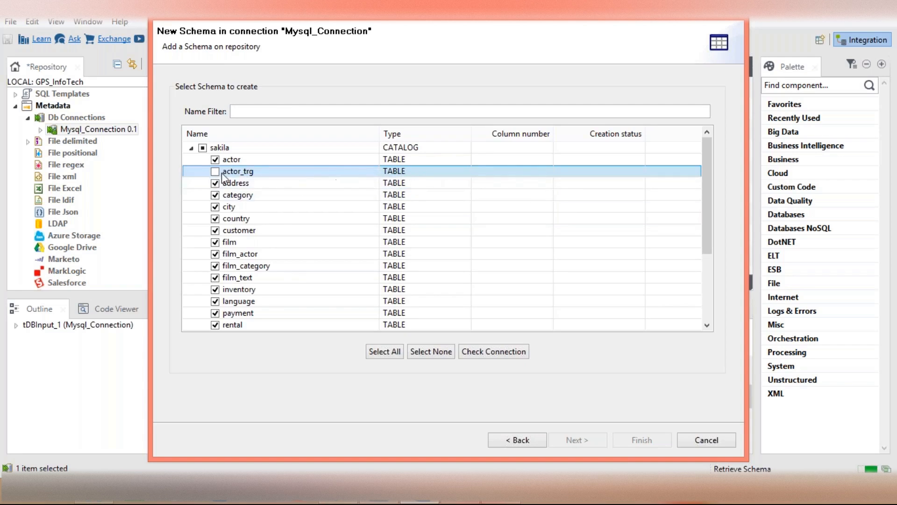
pyautogui.scroll(-3, 262, 192)
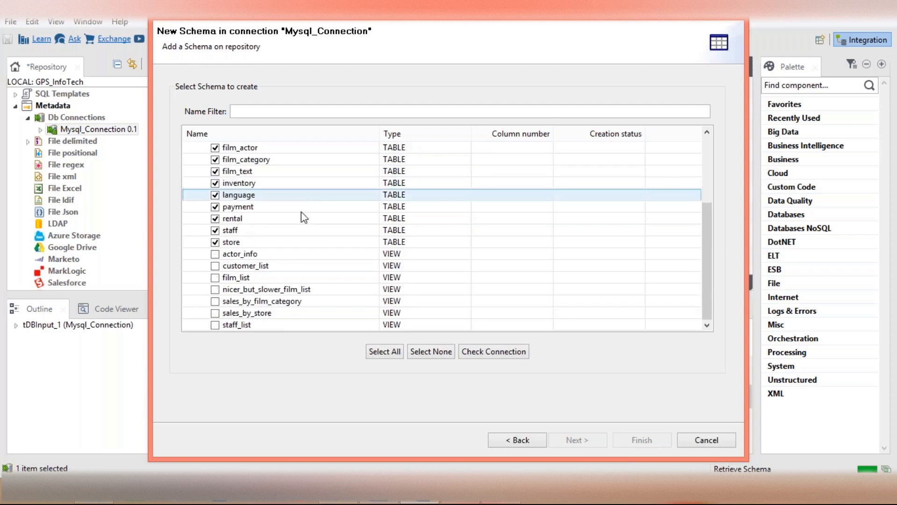
pyautogui.scroll(3, 299, 182)
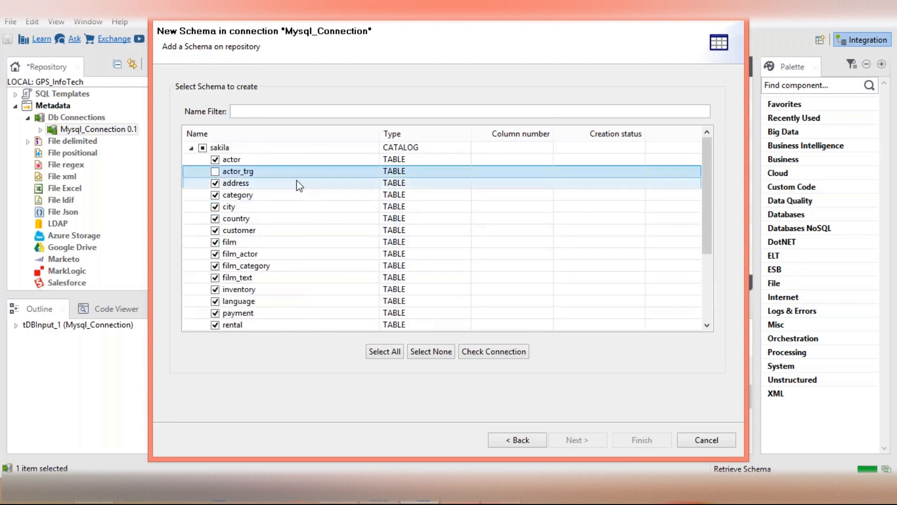
pyautogui.click(215, 172)
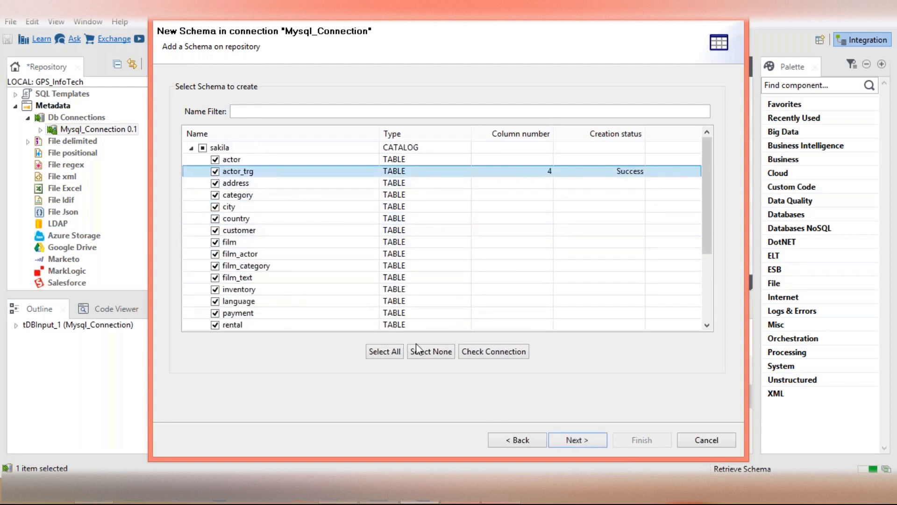
pyautogui.click(572, 441)
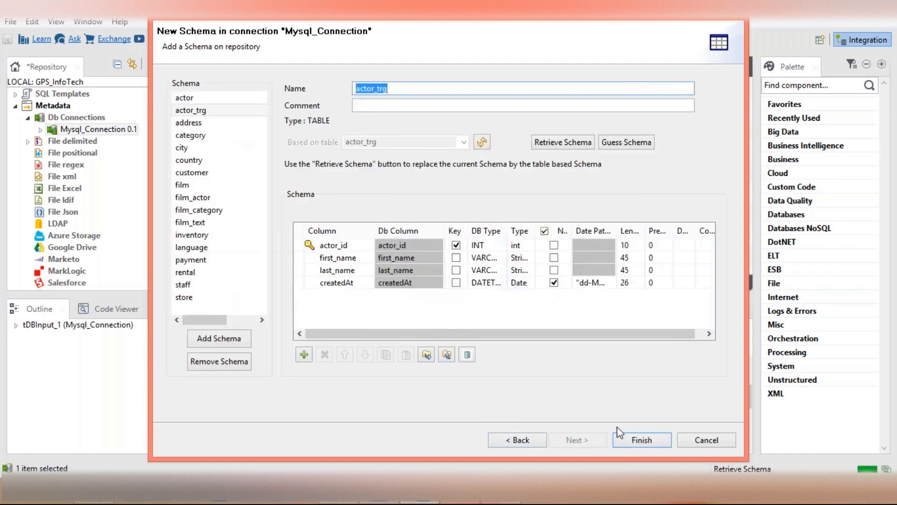
pyautogui.click(634, 439)
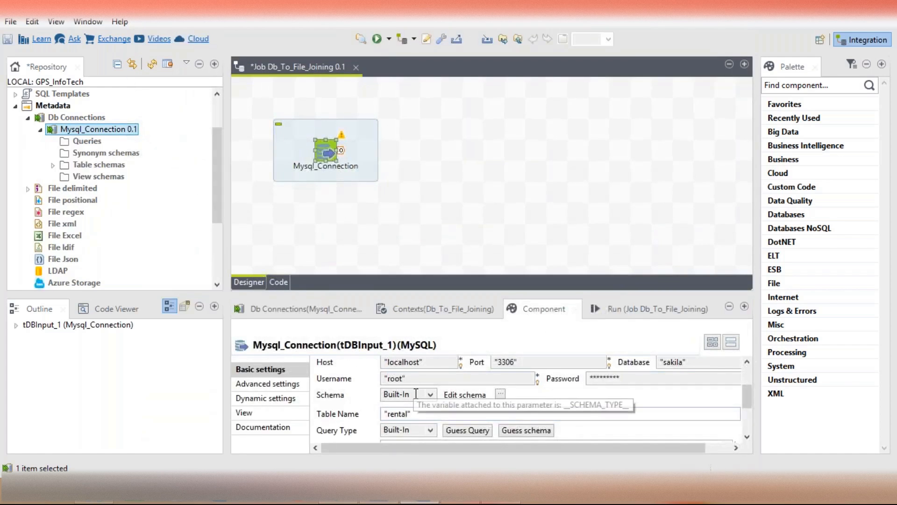
# Set the input component's schema type to Repository and assign it the actor_trg table schema of Mysql_Connection
pyautogui.click(402, 395)
pyautogui.click(418, 420)
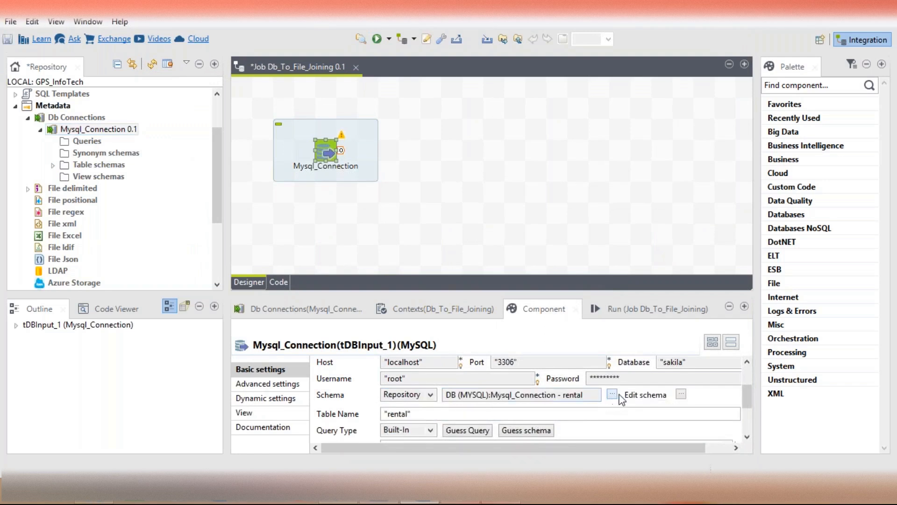
pyautogui.click(681, 394)
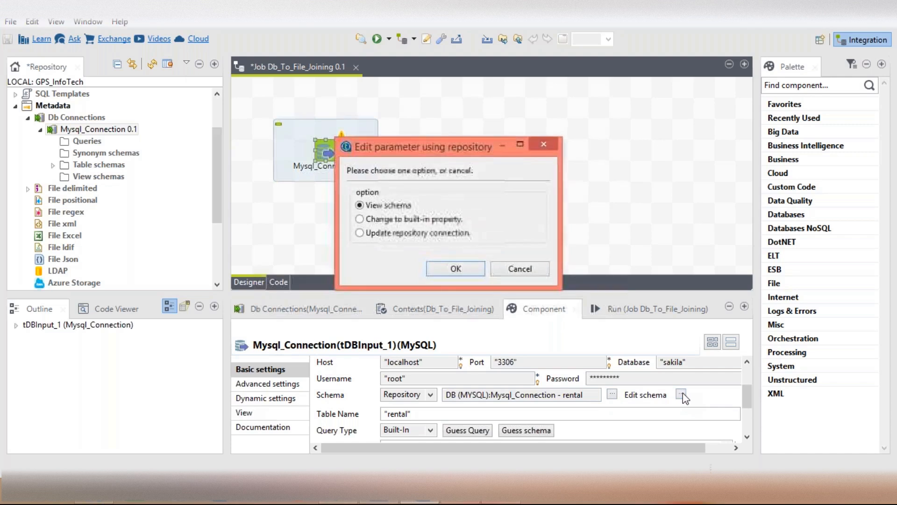
pyautogui.click(515, 269)
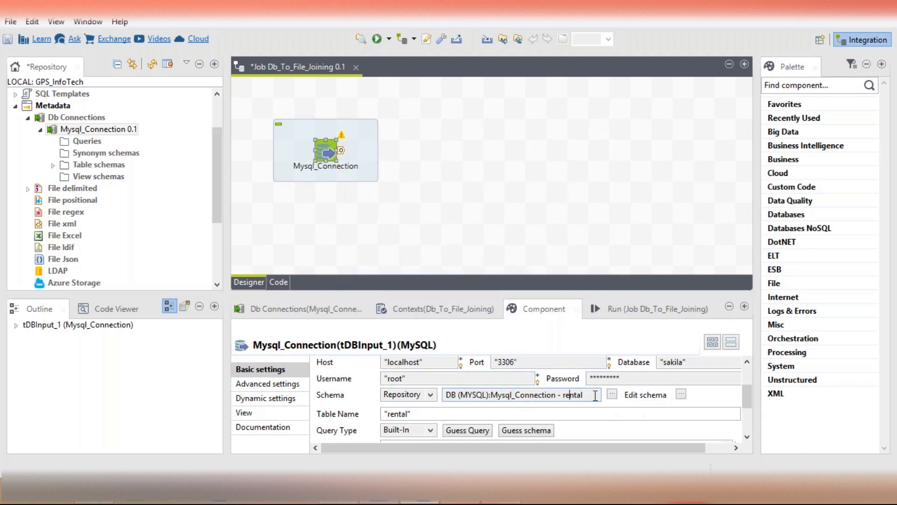
pyautogui.click(612, 394)
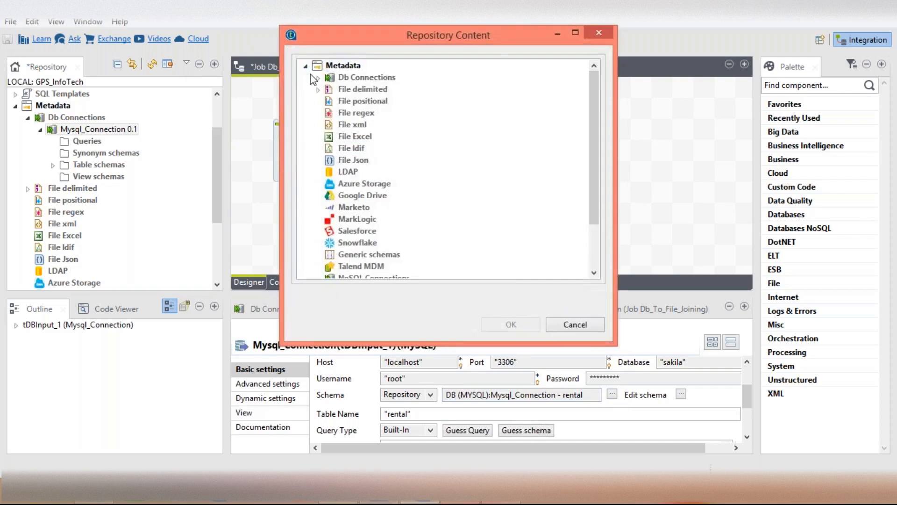
pyautogui.click(318, 77)
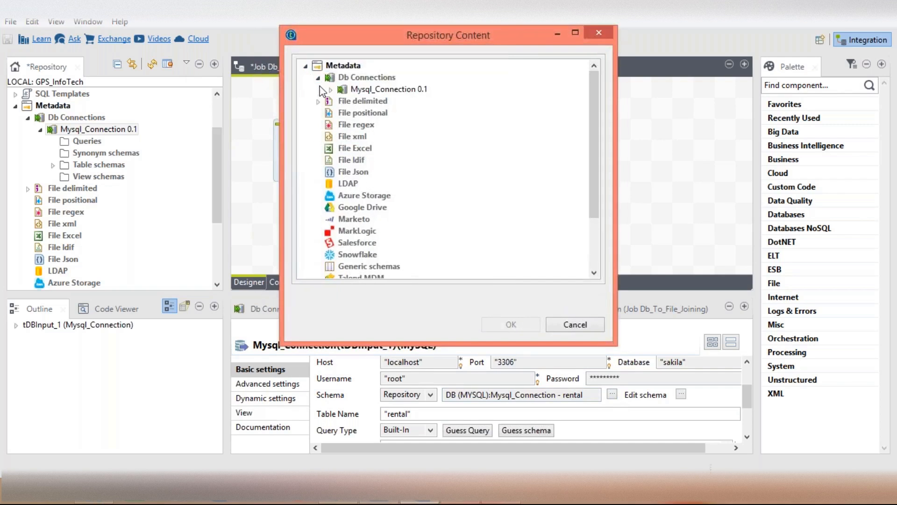
pyautogui.click(331, 89)
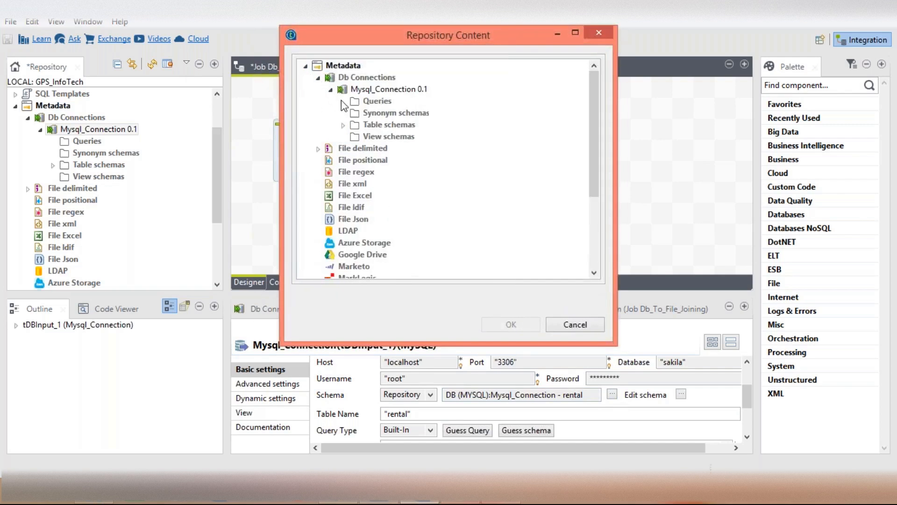
pyautogui.click(343, 126)
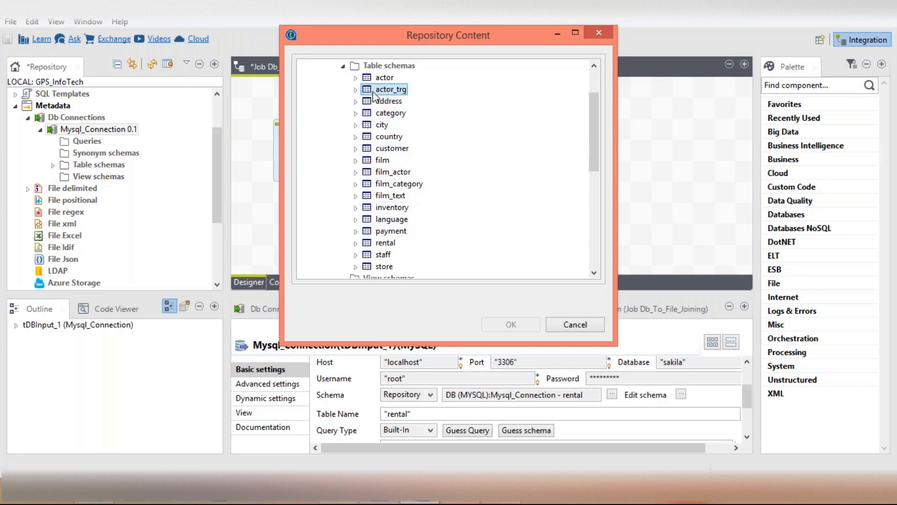
pyautogui.click(511, 325)
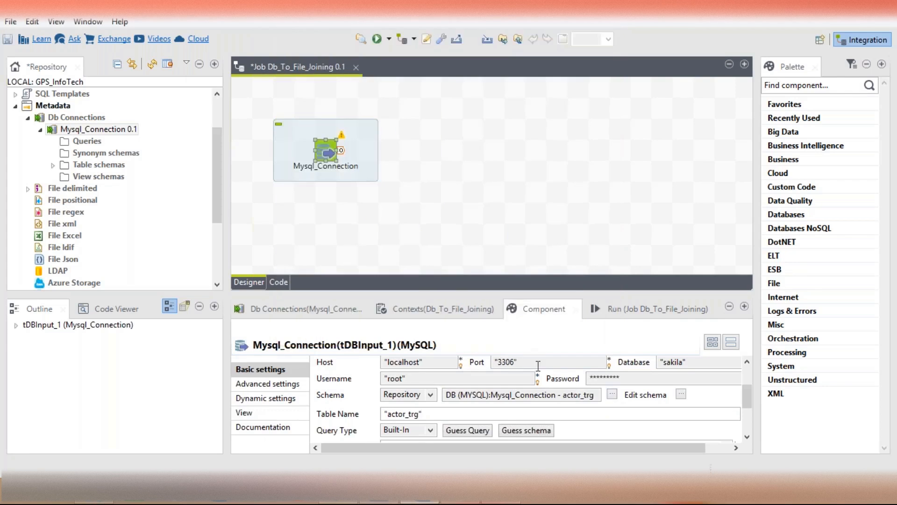
# View the columns of the actor_trg schema assigned to the input component
pyautogui.moveTo(751, 404); pyautogui.dragTo(752, 408)
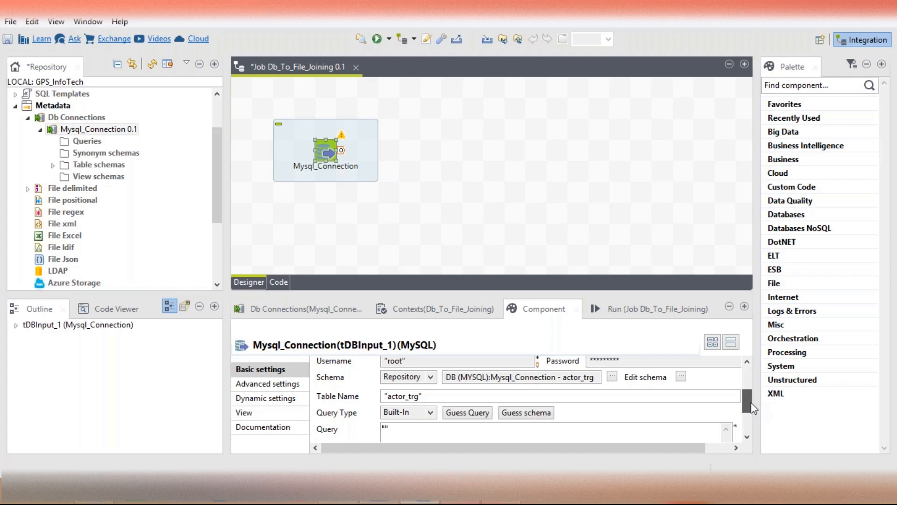
pyautogui.click(681, 377)
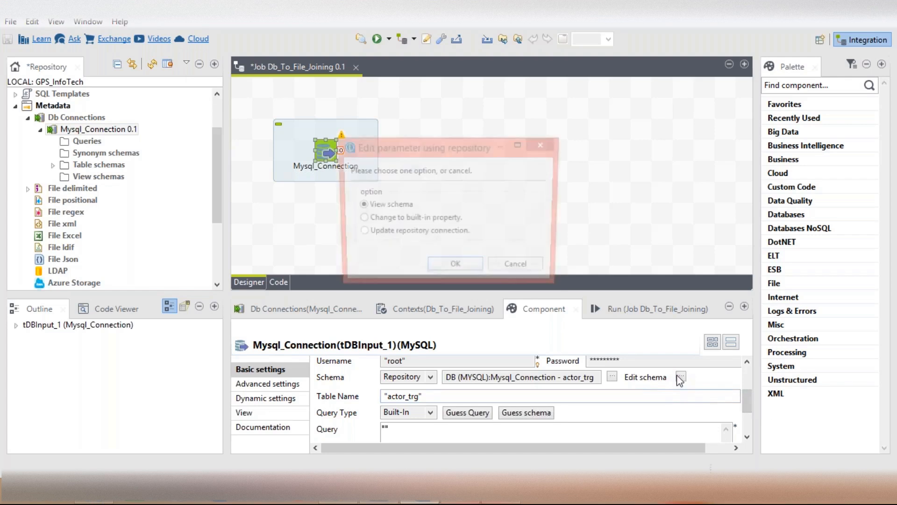
pyautogui.click(466, 270)
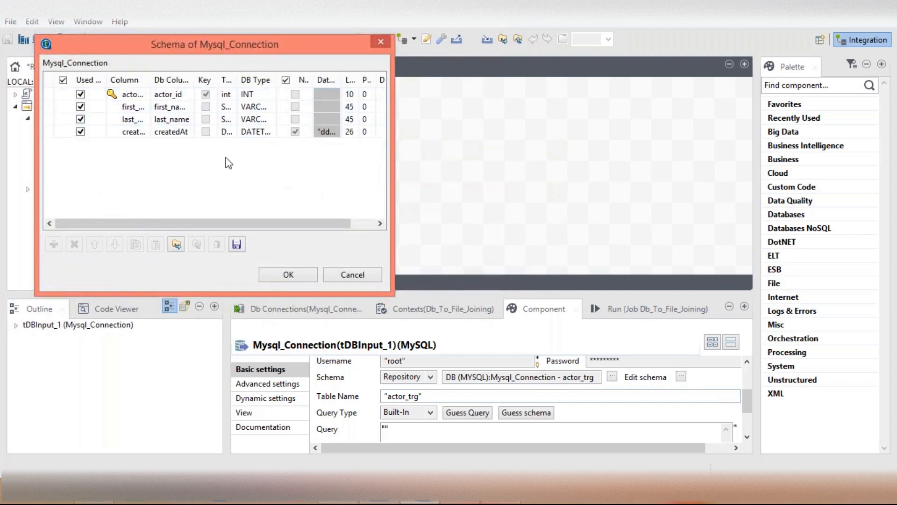
# Close the schema view and generate the Mysql_Connection input's SQL query for actor_trg with Guess Query
pyautogui.click(358, 274)
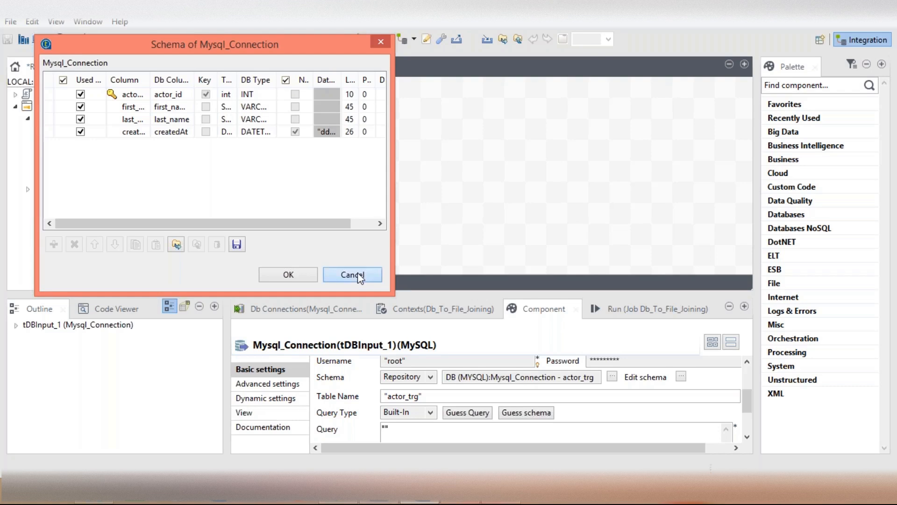
pyautogui.click(732, 400)
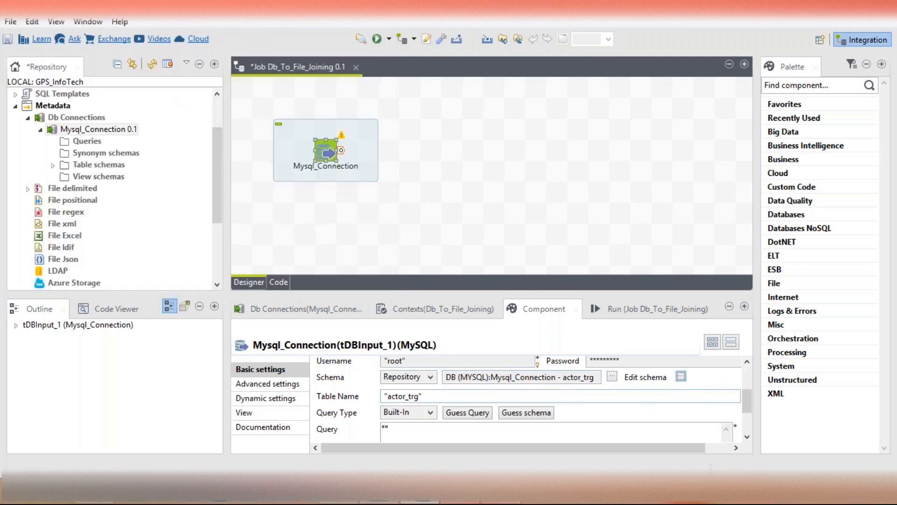
pyautogui.moveTo(746, 401); pyautogui.dragTo(747, 410)
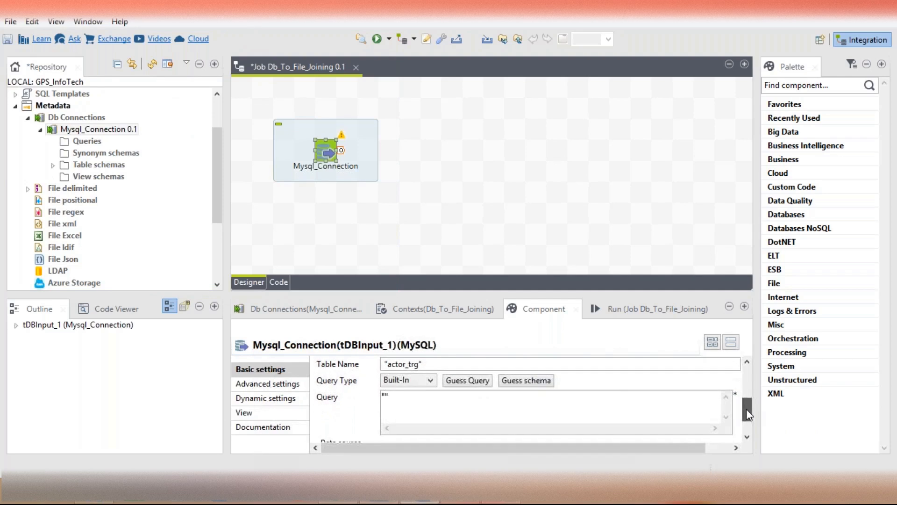
pyautogui.click(463, 381)
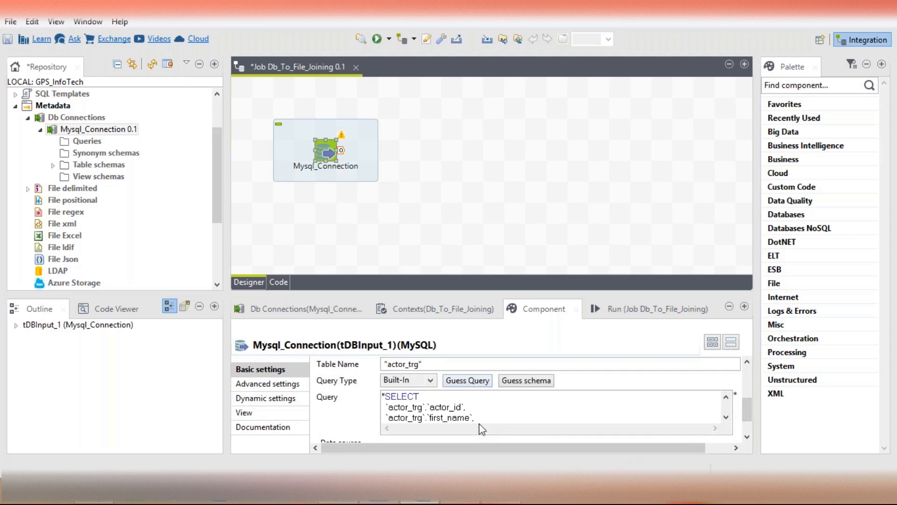
pyautogui.scroll(-1, 494, 414)
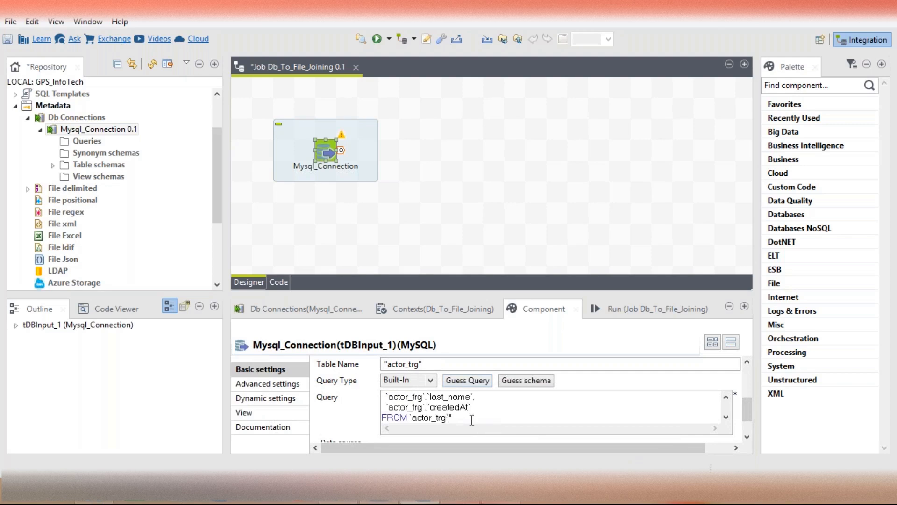
pyautogui.scroll(1, 590, 405)
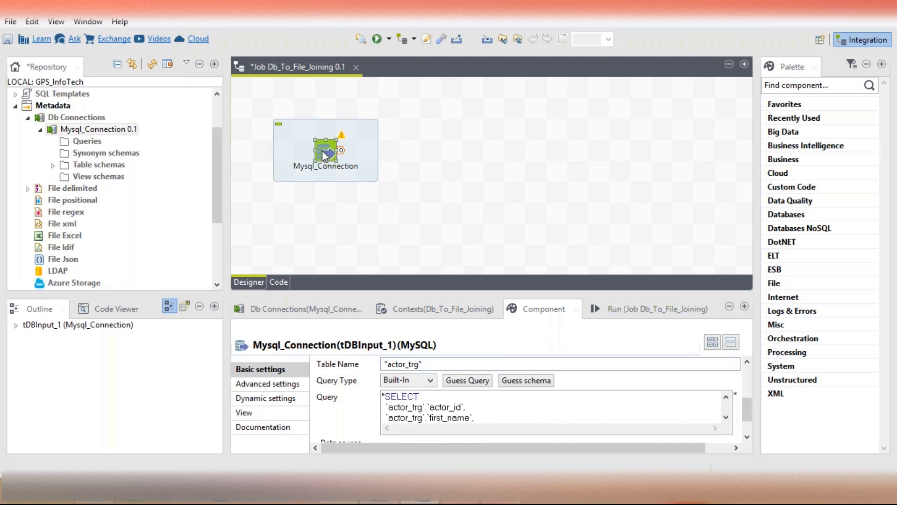
# Check the columns and rows on Sheet1 of the open Excel workbook, and close the workbook
pyautogui.click(581, 176)
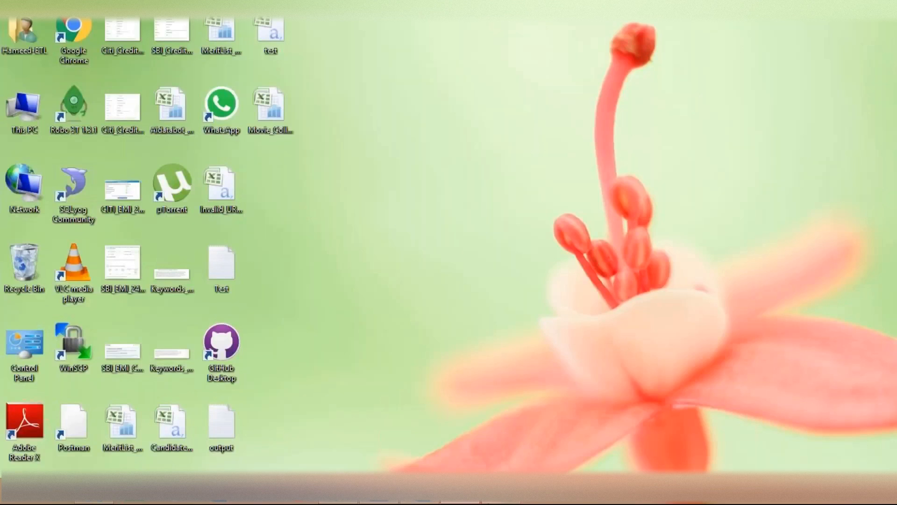
pyautogui.click(492, 502)
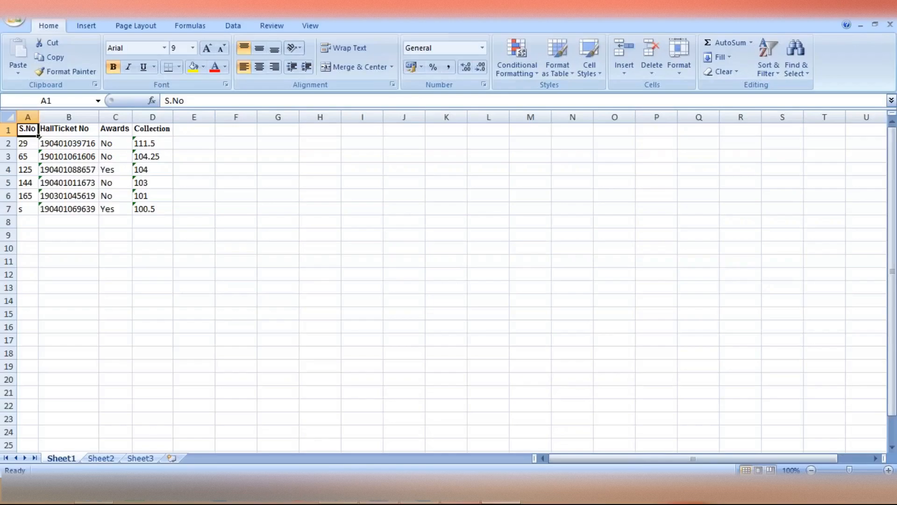
pyautogui.click(883, 6)
# Look up the folder location and file name of the Movie_Collection Excel file in its desktop file properties
pyautogui.rightClick(261, 109)
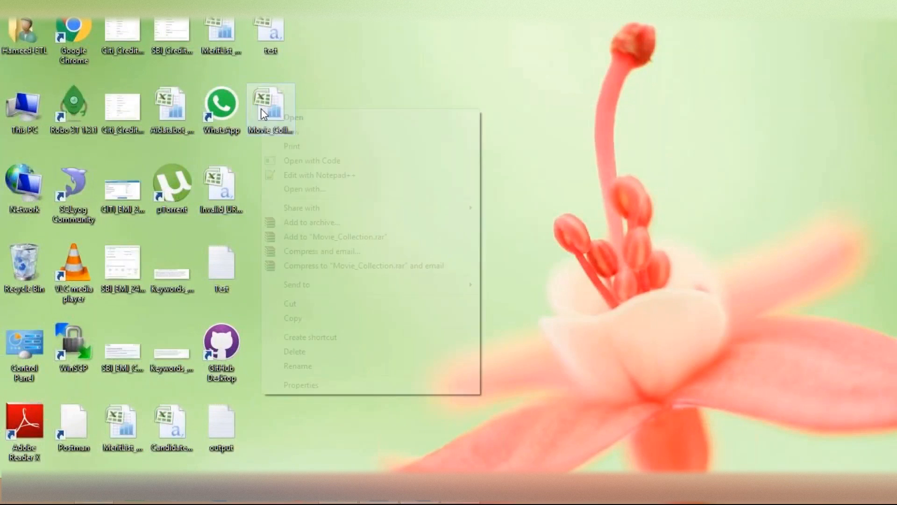
pyautogui.click(329, 386)
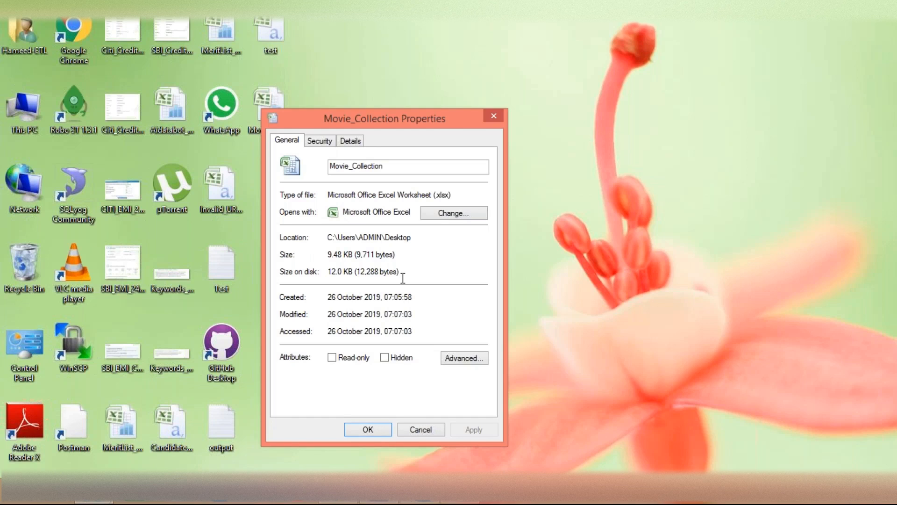
pyautogui.click(493, 117)
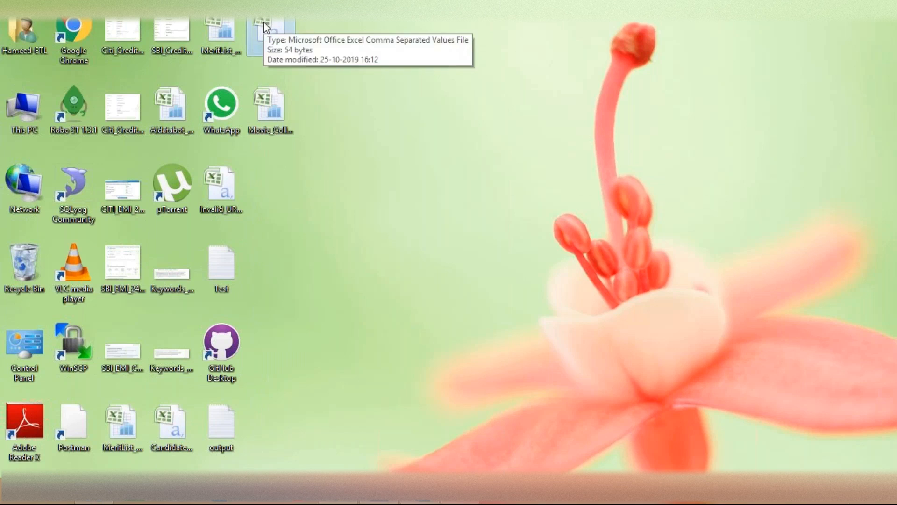
pyautogui.click(278, 99)
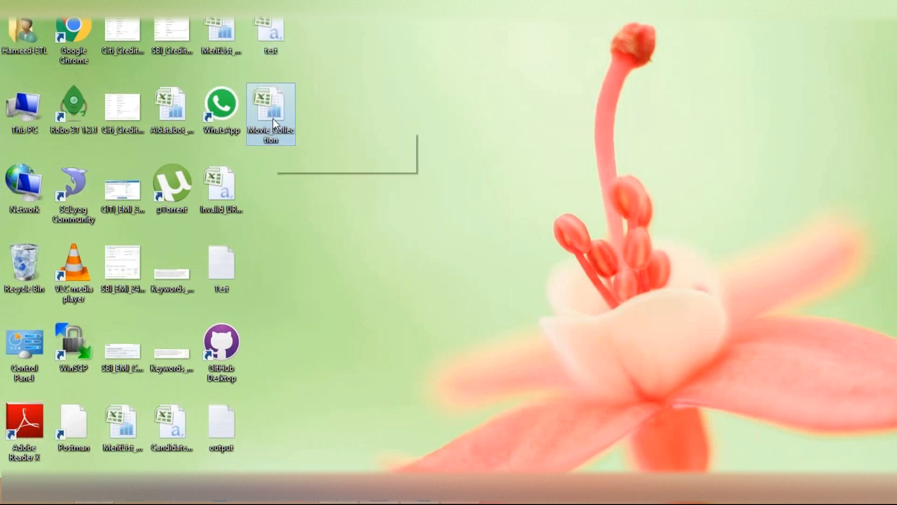
pyautogui.rightClick(274, 116)
pyautogui.click(315, 392)
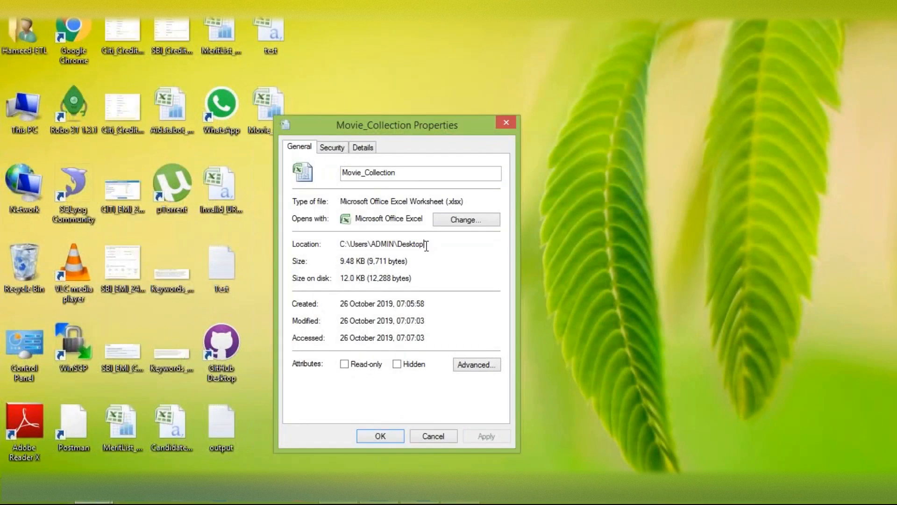
pyautogui.moveTo(424, 243); pyautogui.dragTo(338, 244)
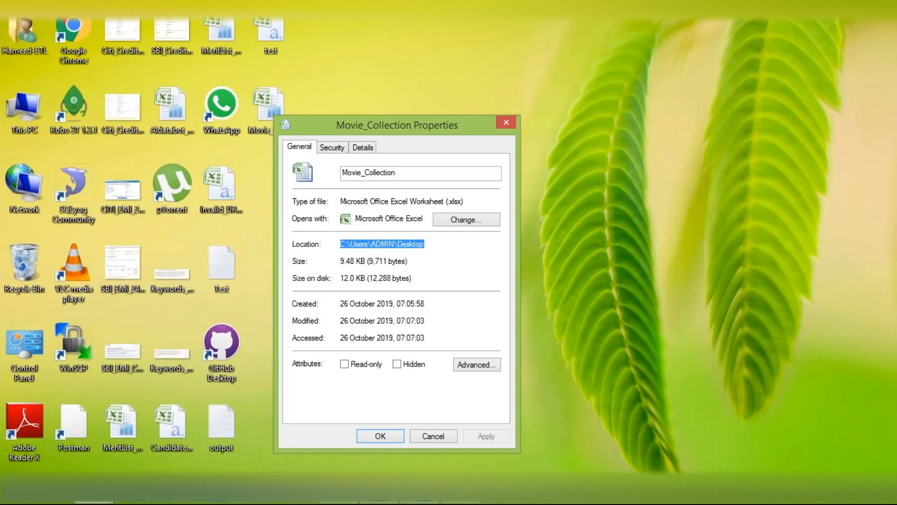
pyautogui.moveTo(419, 498)
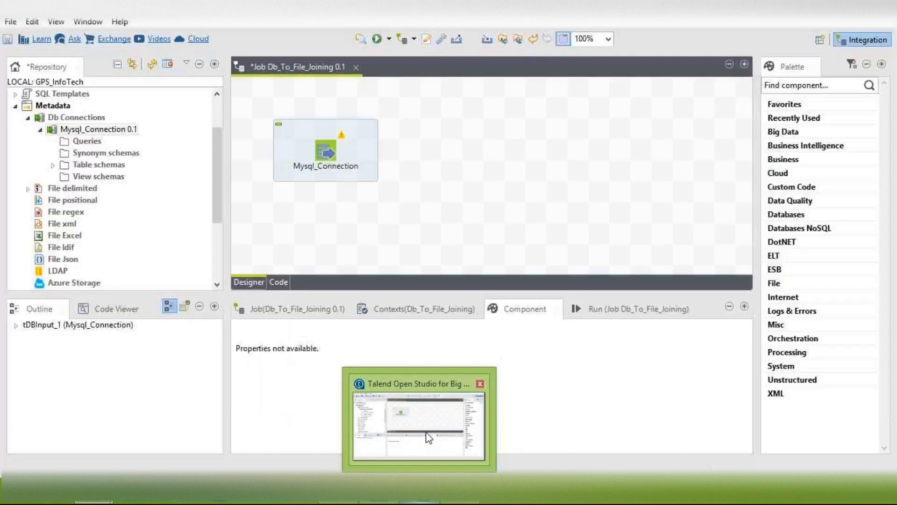
pyautogui.click(428, 458)
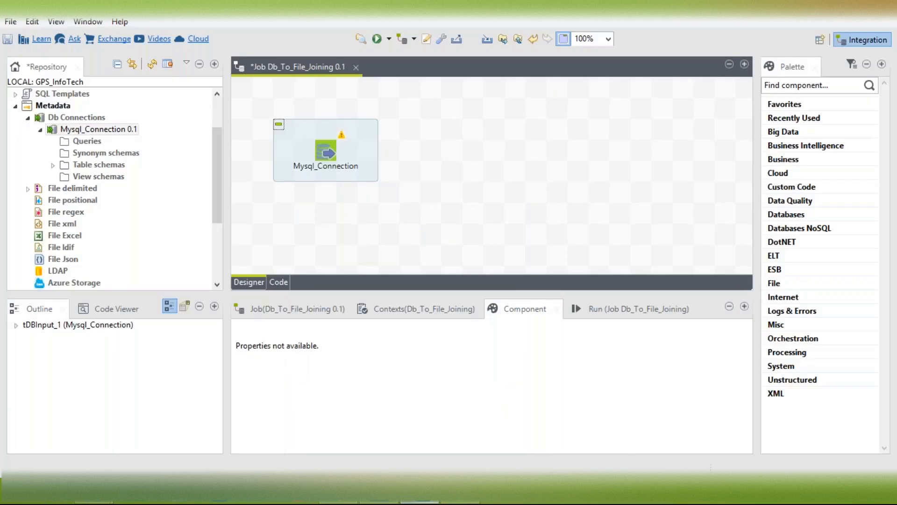
pyautogui.click(420, 498)
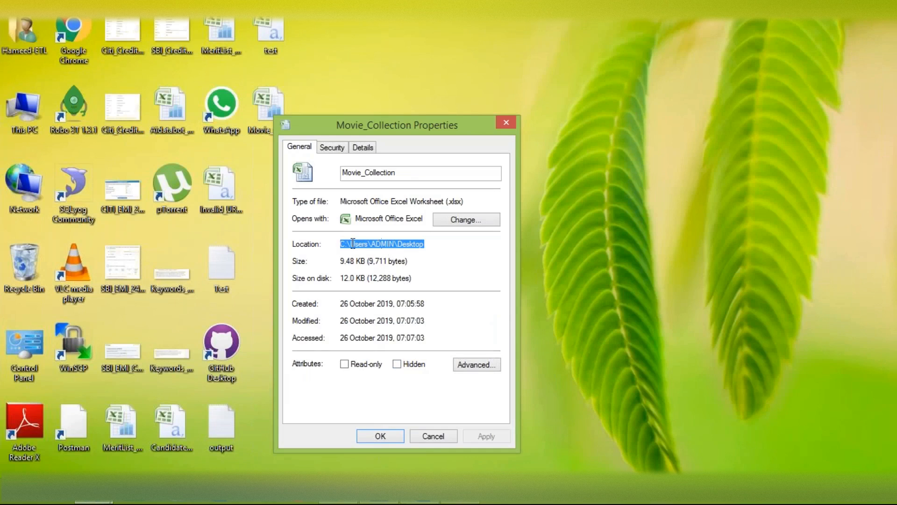
pyautogui.click(361, 173)
pyautogui.doubleClick(360, 173)
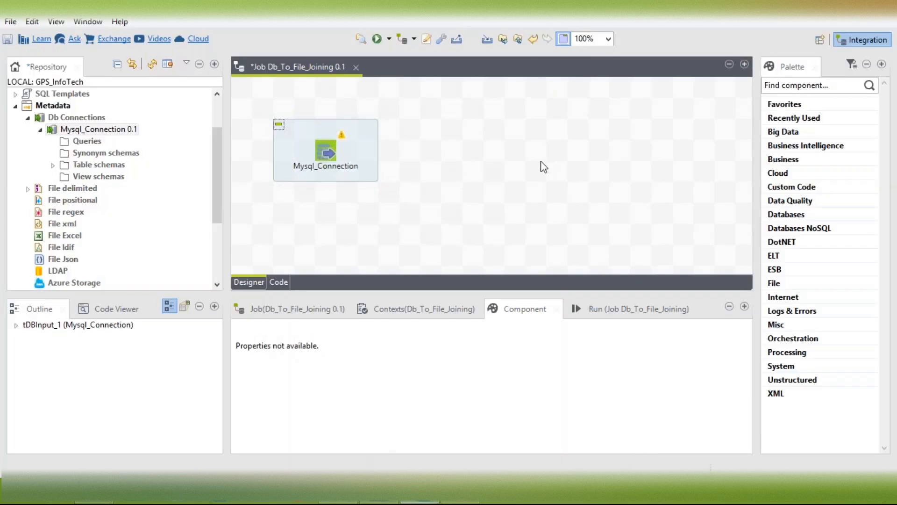
# Add a tFileInputExcel component to the Db_To_File_Joining job and place it below the Mysql_Connection component
pyautogui.click(771, 85)
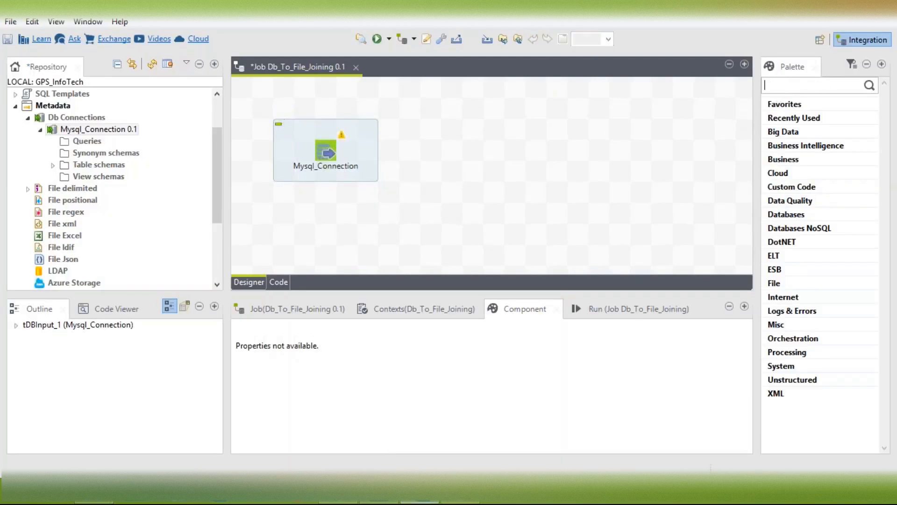
pyautogui.click(518, 139)
pyautogui.write('t')
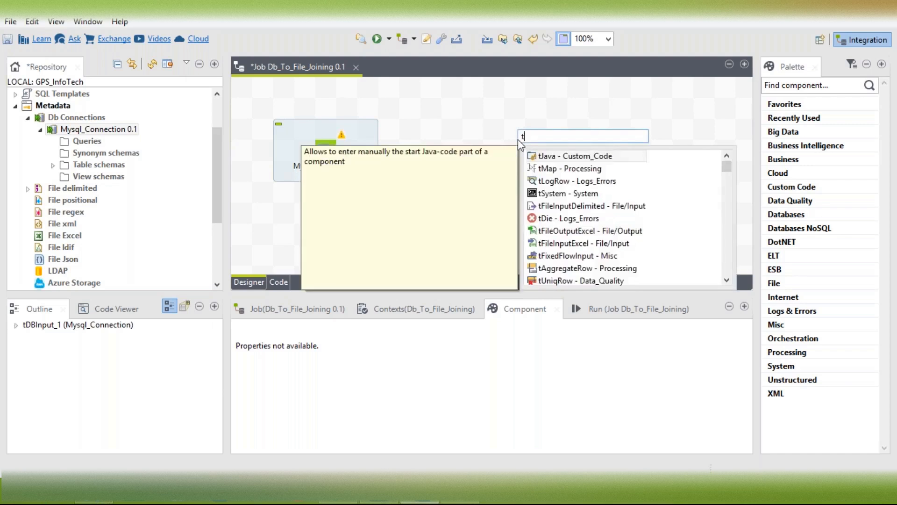
pyautogui.press('BackSpace')
pyautogui.write('tFileInput')
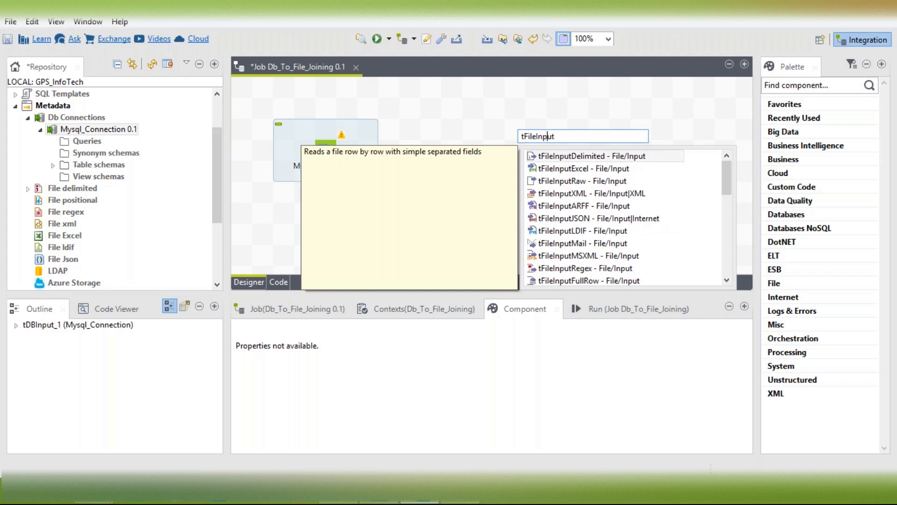
pyautogui.moveTo(537, 136); pyautogui.dragTo(555, 136)
pyautogui.press('BackSpace')
pyautogui.press('Down')
pyautogui.press('Down')
pyautogui.press('Down')
pyautogui.press('Down')
pyautogui.press('Down')
pyautogui.press('Down')
pyautogui.press('Down')
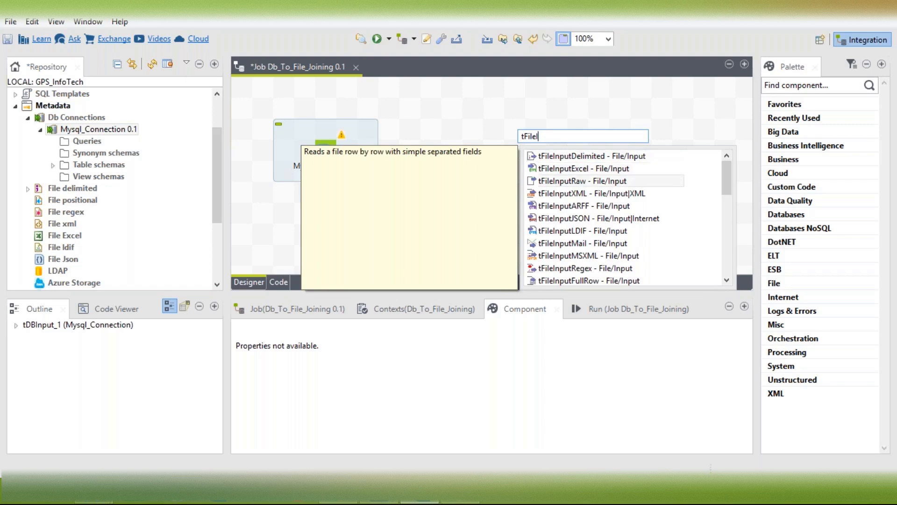
pyautogui.press('Up')
pyautogui.press('Up')
pyautogui.press('Up')
pyautogui.press('Up')
pyautogui.press('Up')
pyautogui.press('Up')
pyautogui.press('Up')
pyautogui.press('Up')
pyautogui.press('Up')
pyautogui.press('Up')
pyautogui.press('Up')
pyautogui.press('Up')
pyautogui.press('Up')
pyautogui.press('Up')
pyautogui.press('Up')
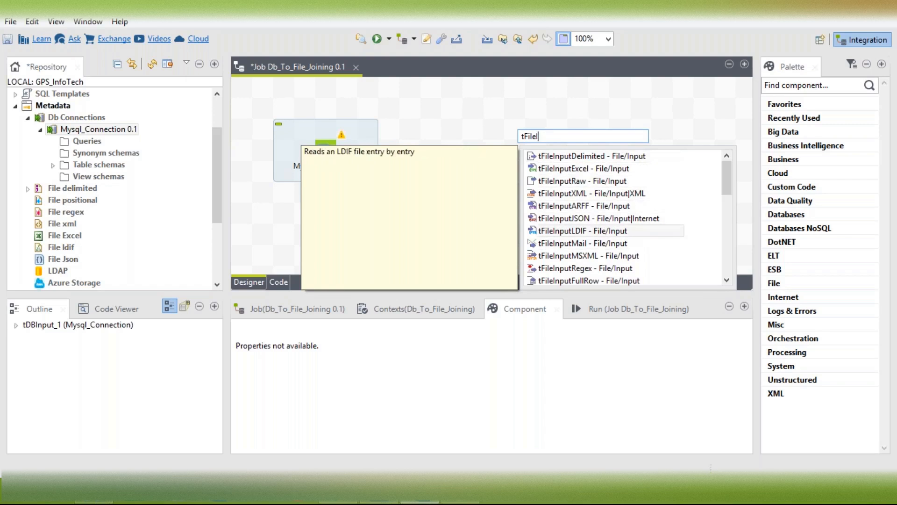
pyautogui.press('Down')
pyautogui.press('Down')
pyautogui.press('Down')
pyautogui.press('Down')
pyautogui.press('Down')
pyautogui.press('Down')
pyautogui.press('Down')
pyautogui.press('Down')
pyautogui.press('Down')
pyautogui.press('Down')
pyautogui.press('Down')
pyautogui.press('Down')
pyautogui.press('Down')
pyautogui.press('Down')
pyautogui.press('Down')
pyautogui.press('Down')
pyautogui.press('Down')
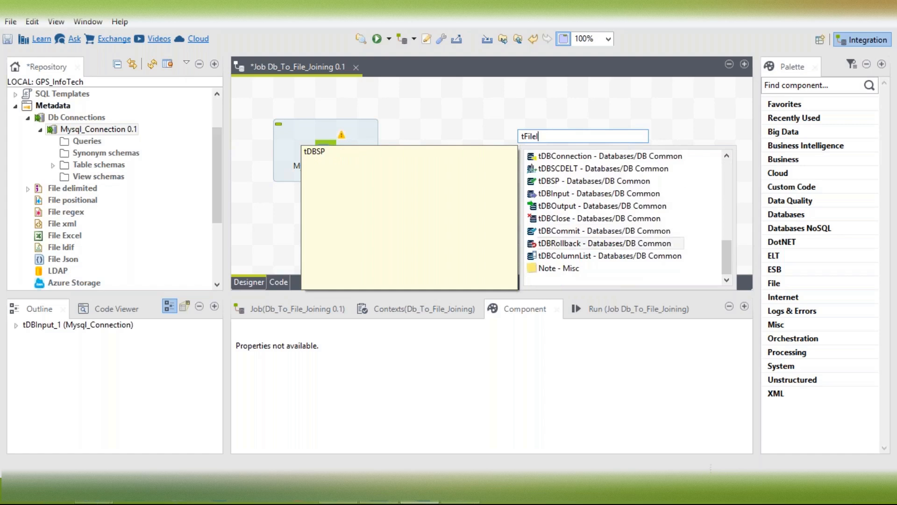
pyautogui.press('Up')
pyautogui.press('Up')
pyautogui.press('Up')
pyautogui.press('Up')
pyautogui.press('Up')
pyautogui.press('Up')
pyautogui.press('Up')
pyautogui.press('Up')
pyautogui.press('Up')
pyautogui.press('Down')
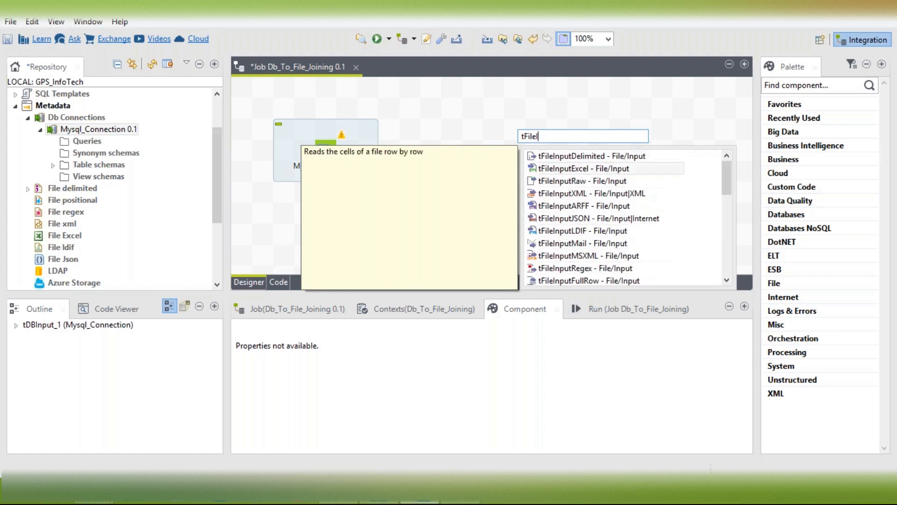
pyautogui.press('Down')
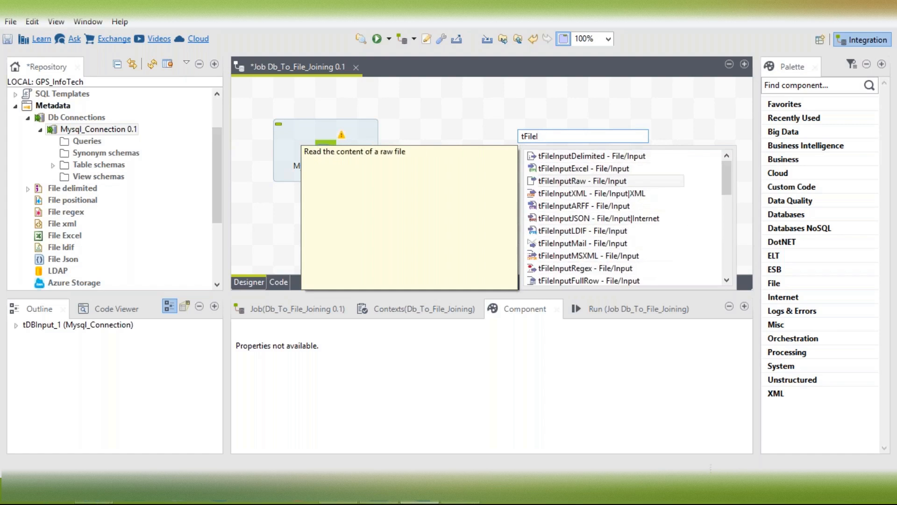
pyautogui.doubleClick(583, 169)
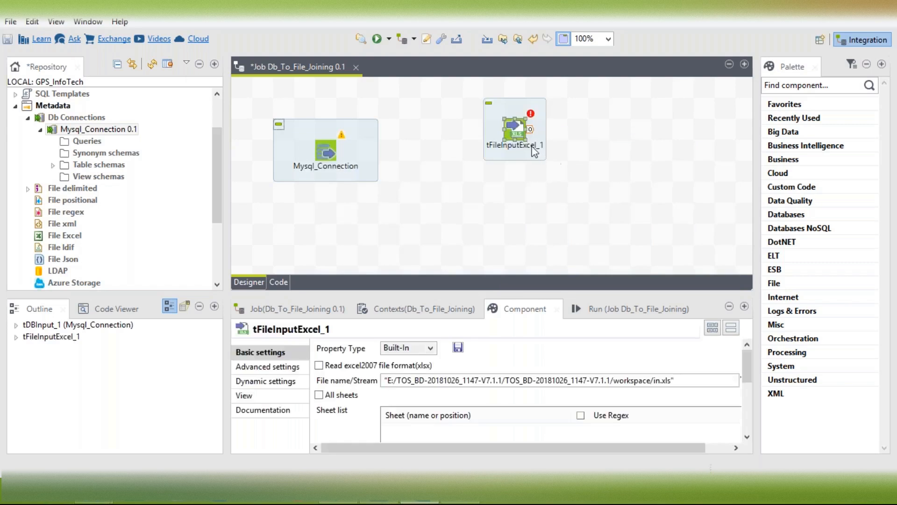
pyautogui.moveTo(520, 127); pyautogui.dragTo(394, 235)
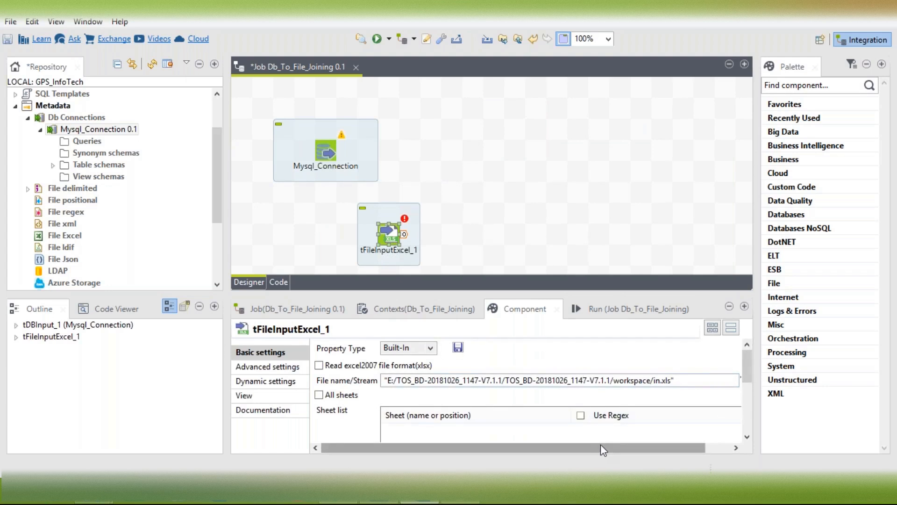
# Set the tFileInputExcel_1 file name to Movie_Collection.xlsx by browsing to it in the Desktop folder
pyautogui.moveTo(601, 447); pyautogui.dragTo(684, 450)
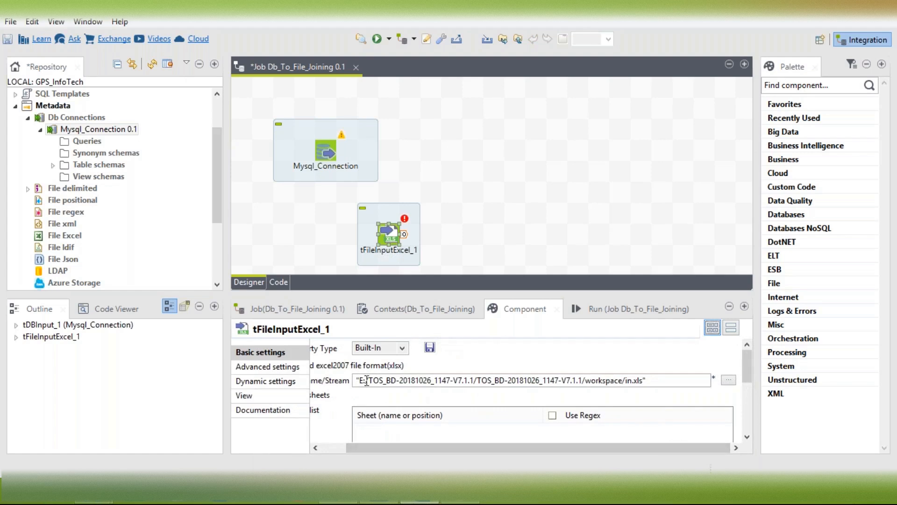
pyautogui.click(728, 380)
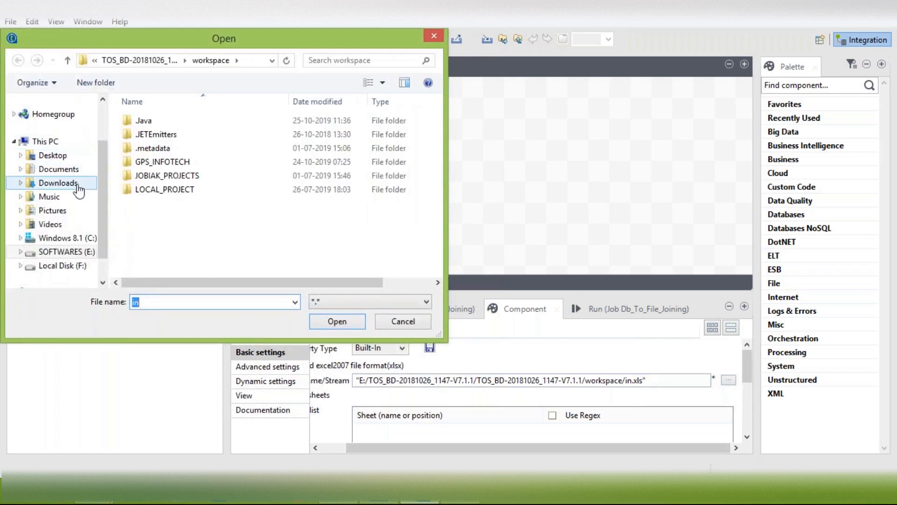
pyautogui.click(72, 157)
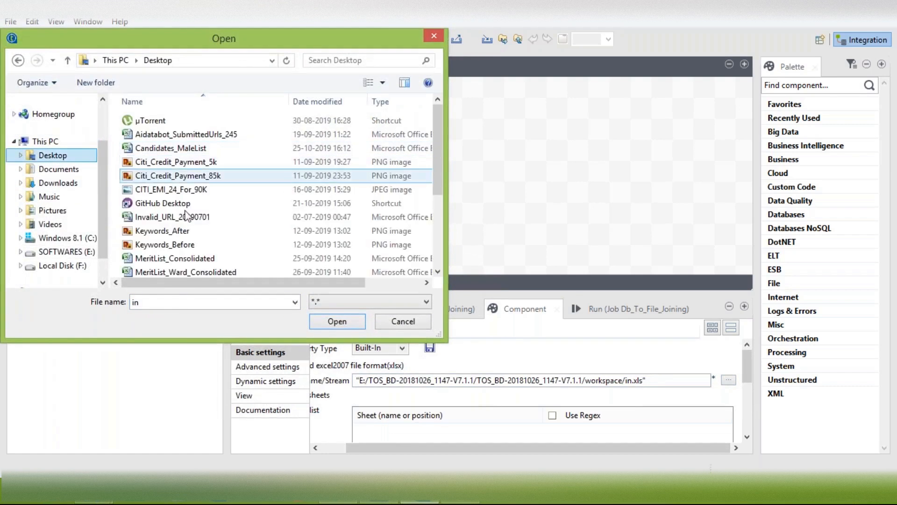
pyautogui.click(183, 245)
pyautogui.scroll(-3, 201, 248)
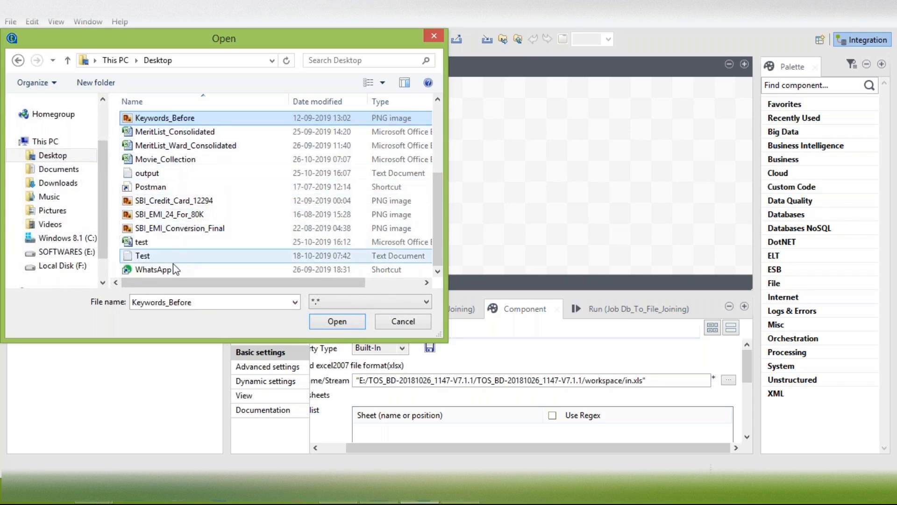
pyautogui.scroll(3, 180, 188)
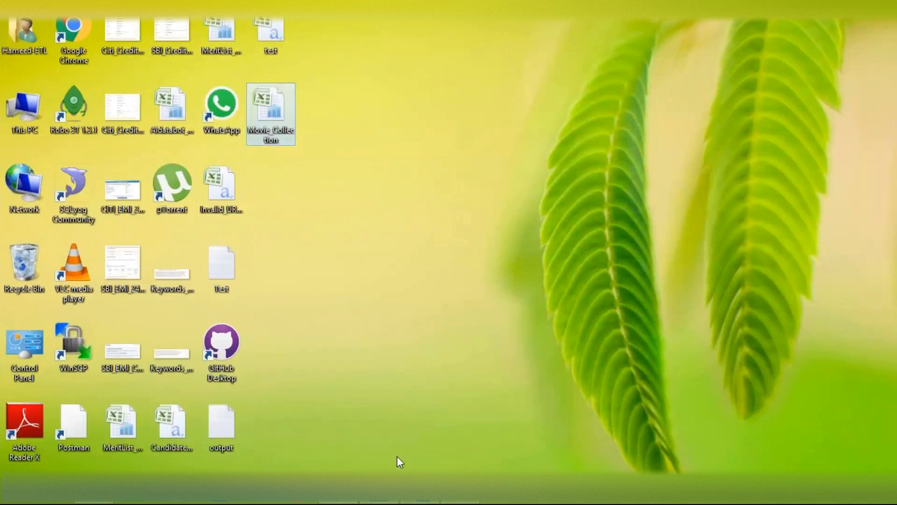
pyautogui.click(419, 494)
pyautogui.click(175, 189)
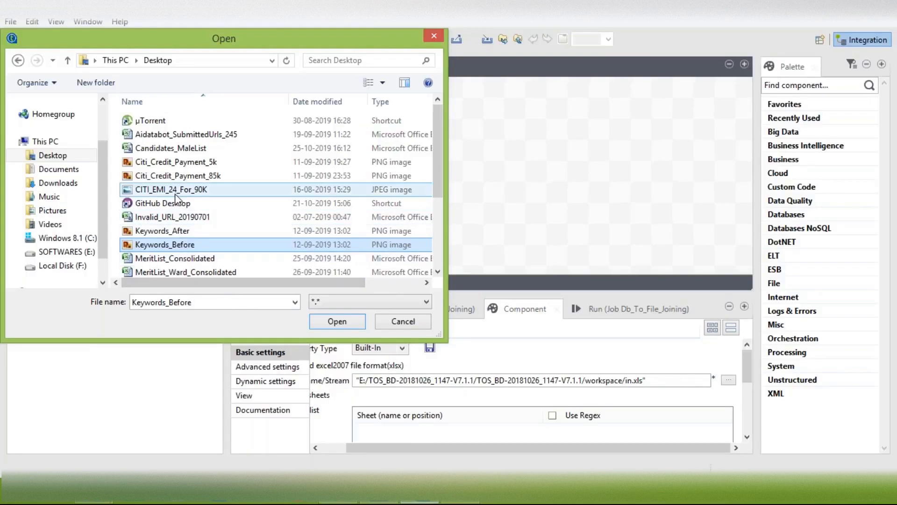
pyautogui.write('mo')
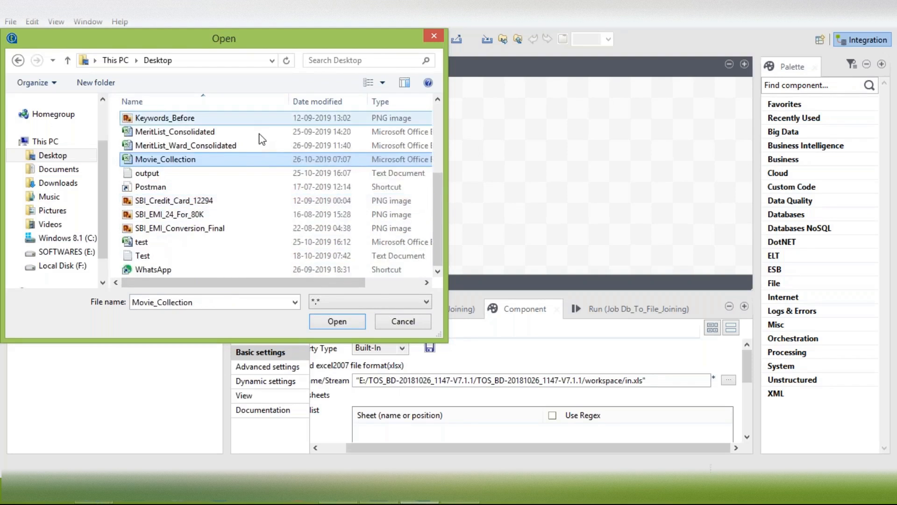
pyautogui.click(252, 163)
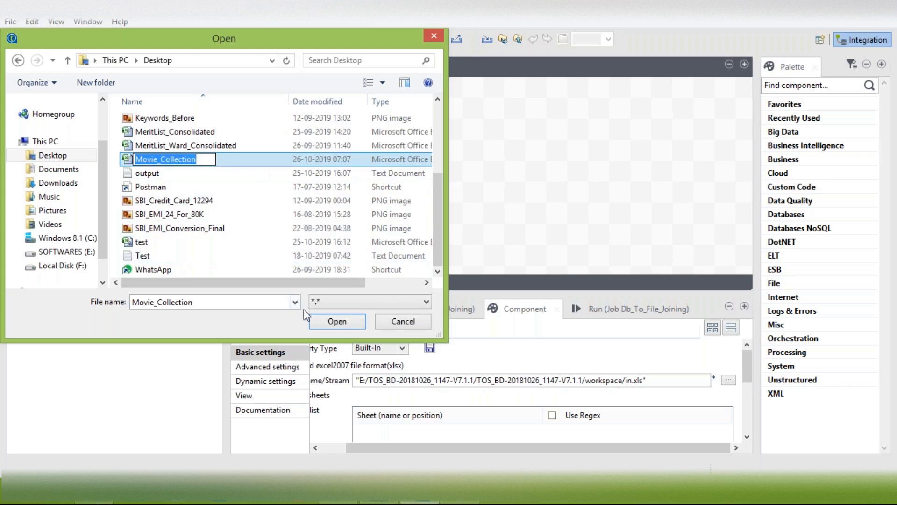
pyautogui.click(325, 322)
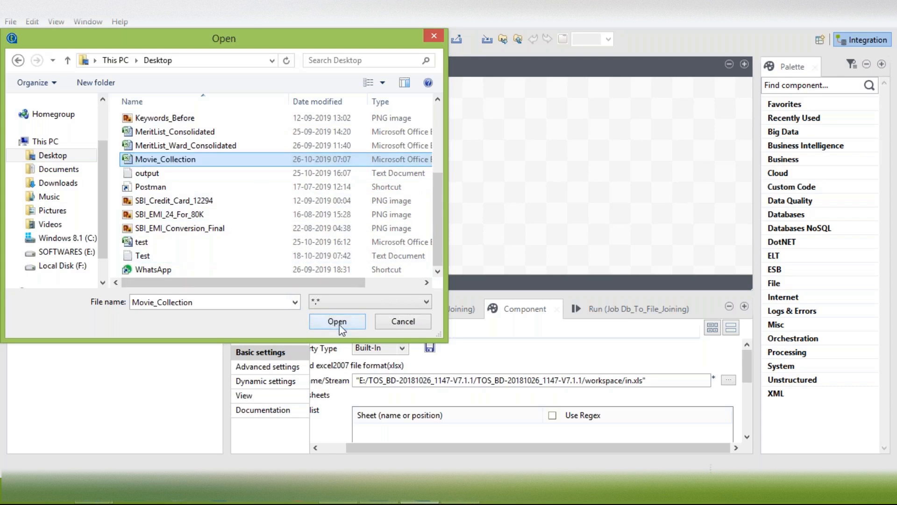
pyautogui.click(338, 323)
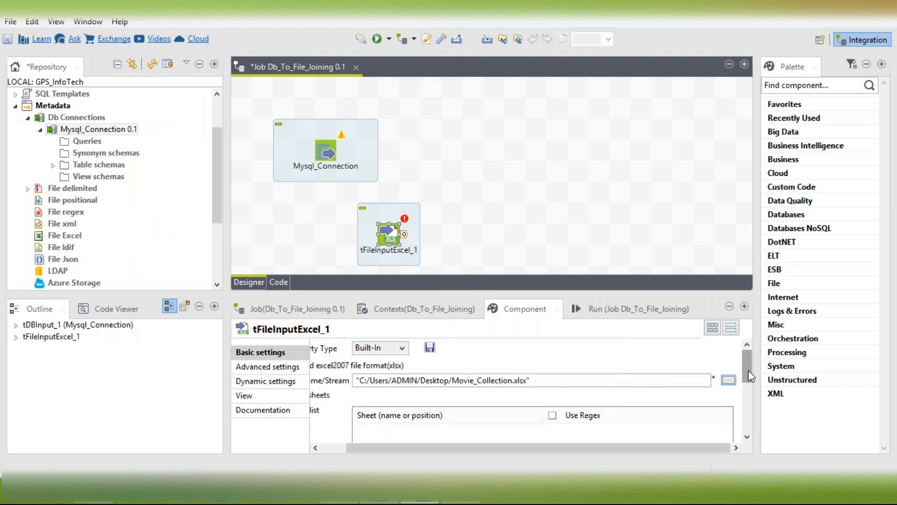
# Enable reading of the Excel 2007 file format (xlsx) for tFileInputExcel_1
pyautogui.click(335, 448)
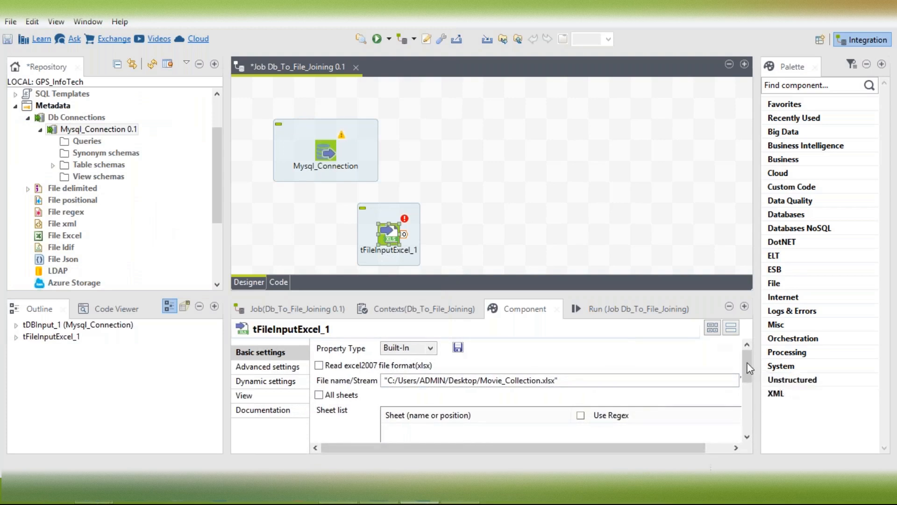
pyautogui.moveTo(746, 363); pyautogui.dragTo(746, 365)
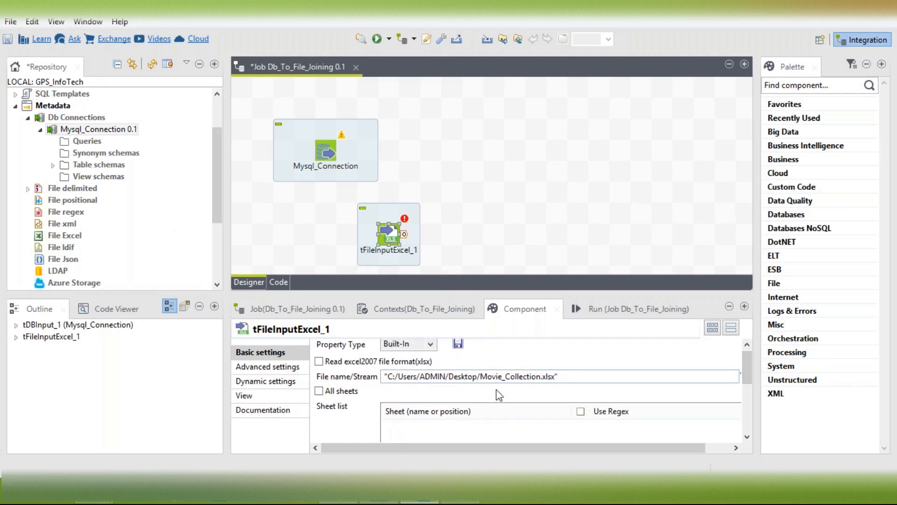
pyautogui.click(556, 378)
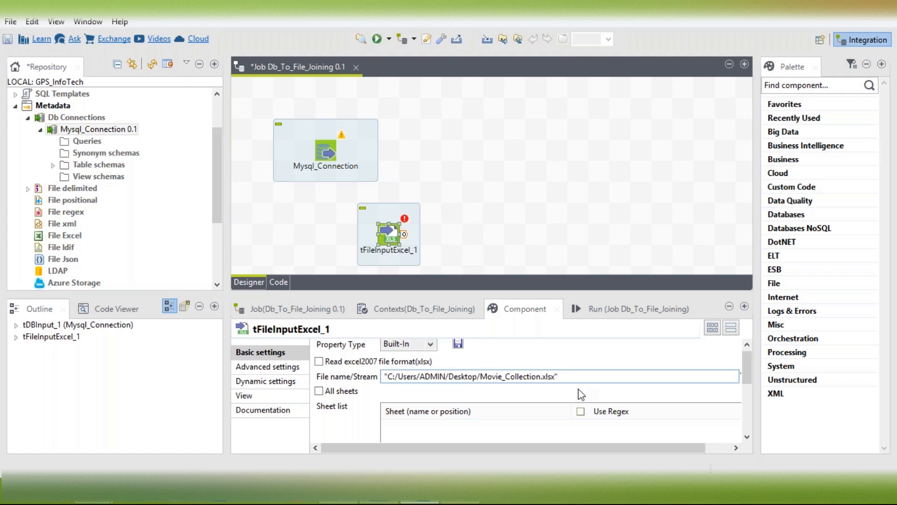
pyautogui.doubleClick(545, 377)
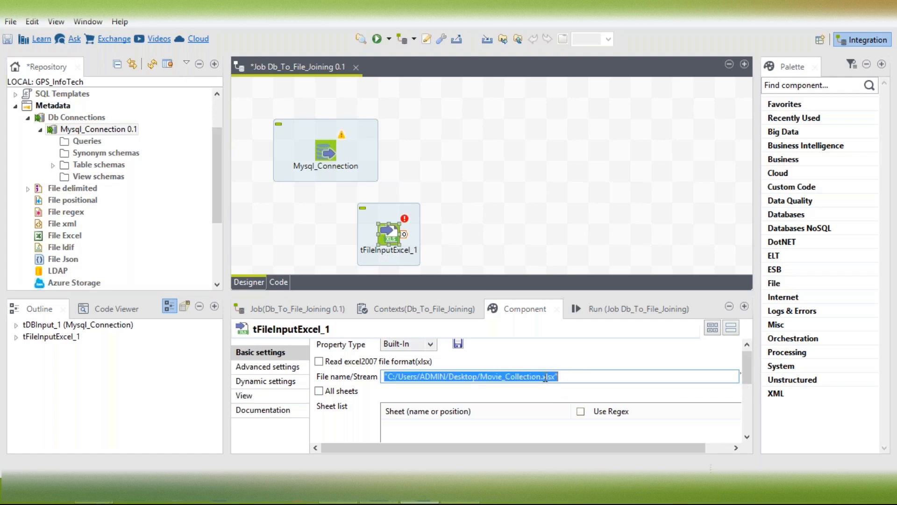
pyautogui.click(571, 376)
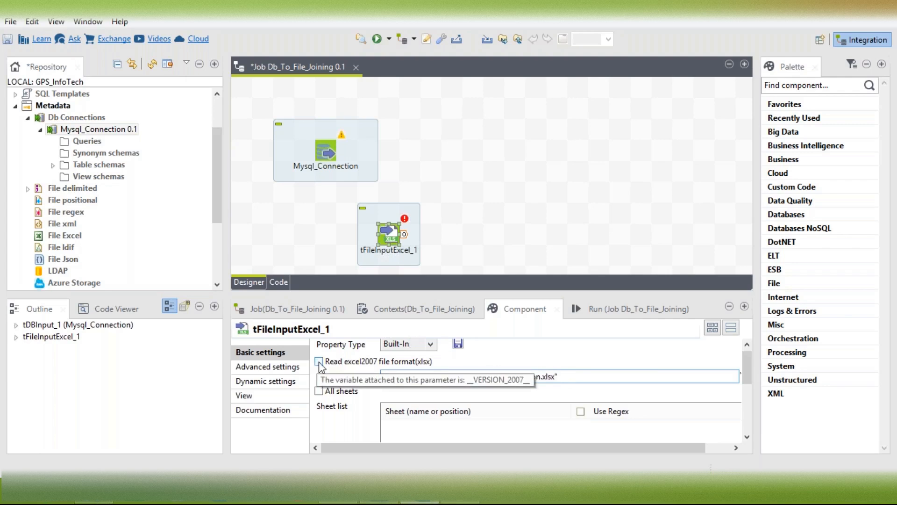
pyautogui.click(319, 362)
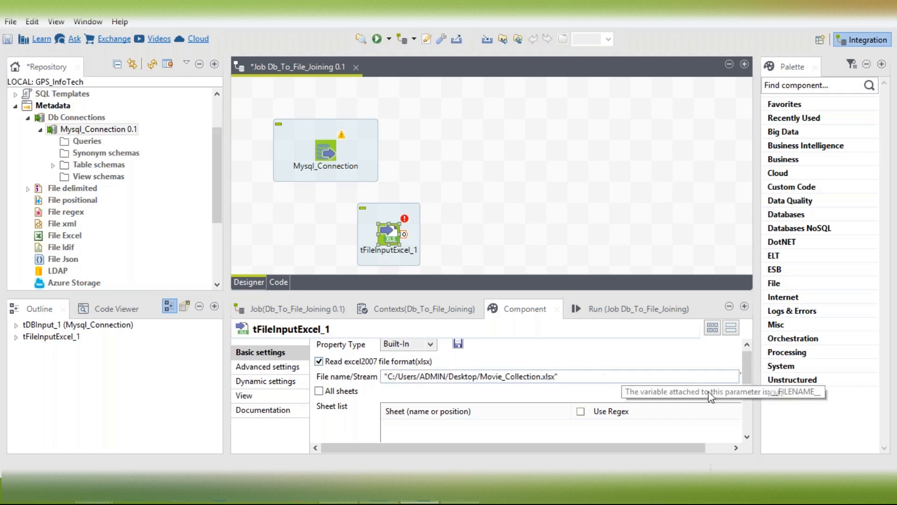
# Close the Movie_Collection file properties window and open the Movie_Collection workbook from the desktop in Excel
pyautogui.scroll(1, 751, 378)
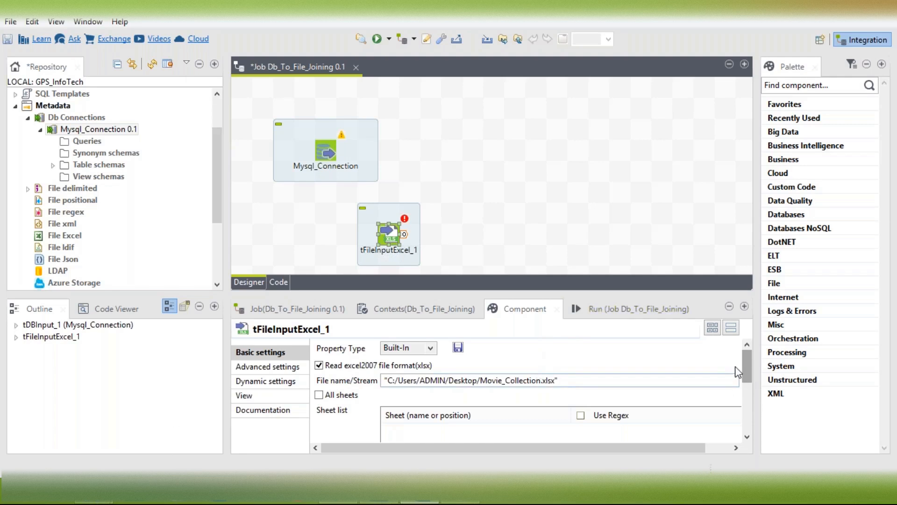
pyautogui.scroll(-3, 745, 369)
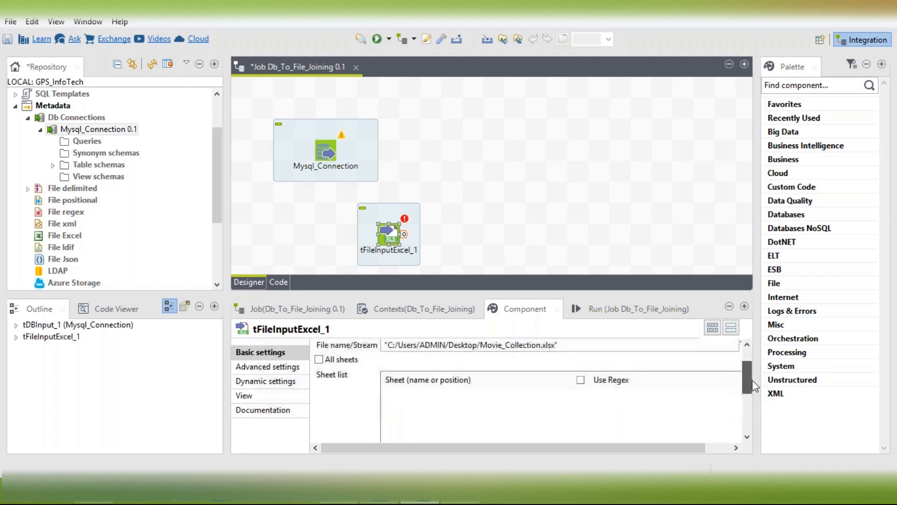
pyautogui.scroll(-2, 756, 386)
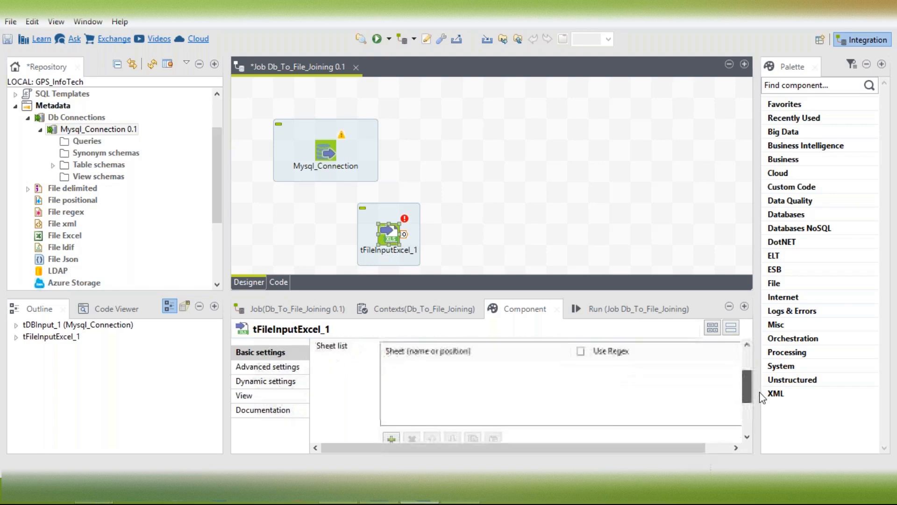
pyautogui.scroll(1, 766, 395)
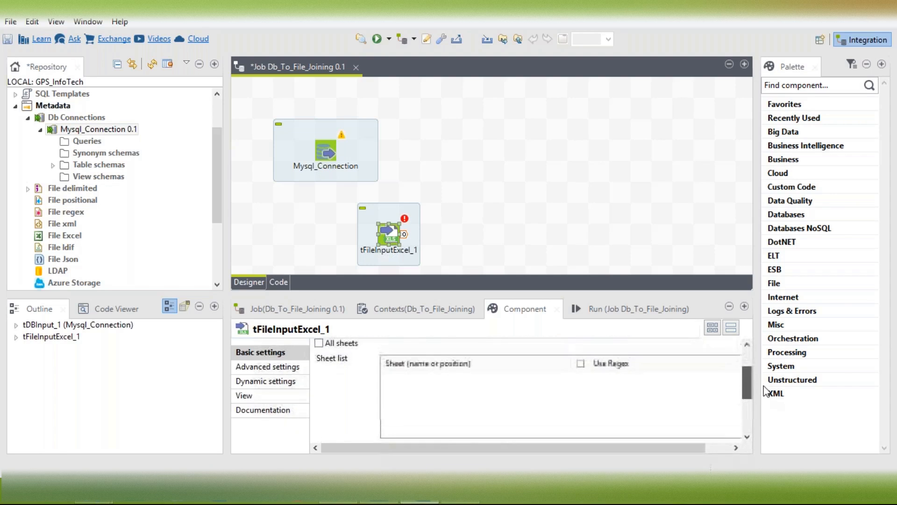
pyautogui.scroll(-2, 768, 396)
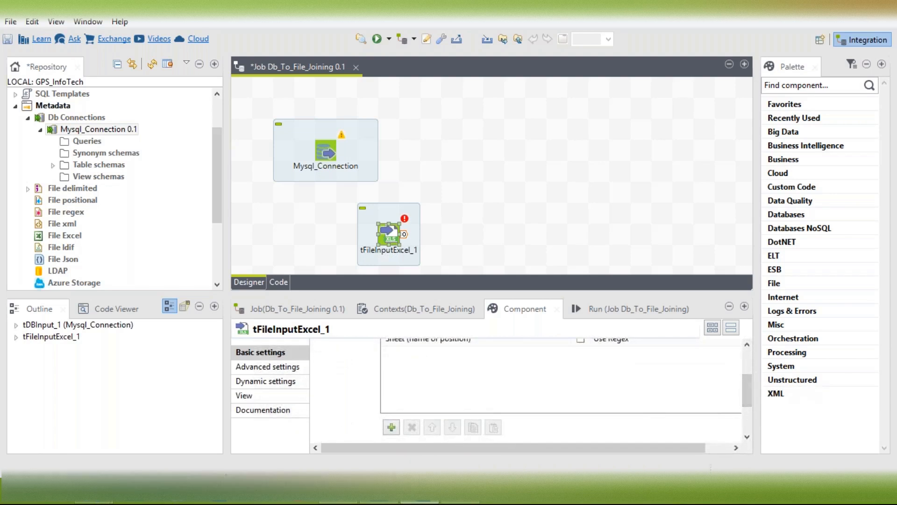
pyautogui.moveTo(99, 501)
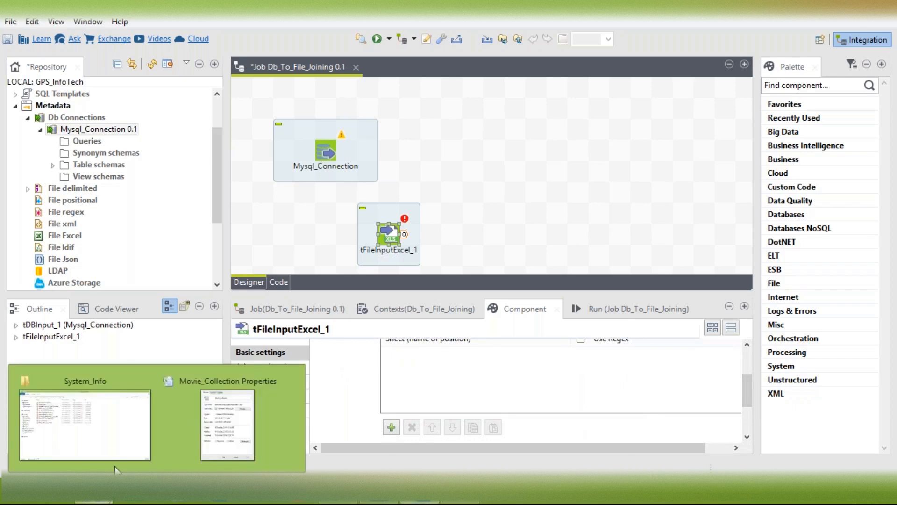
pyautogui.click(208, 425)
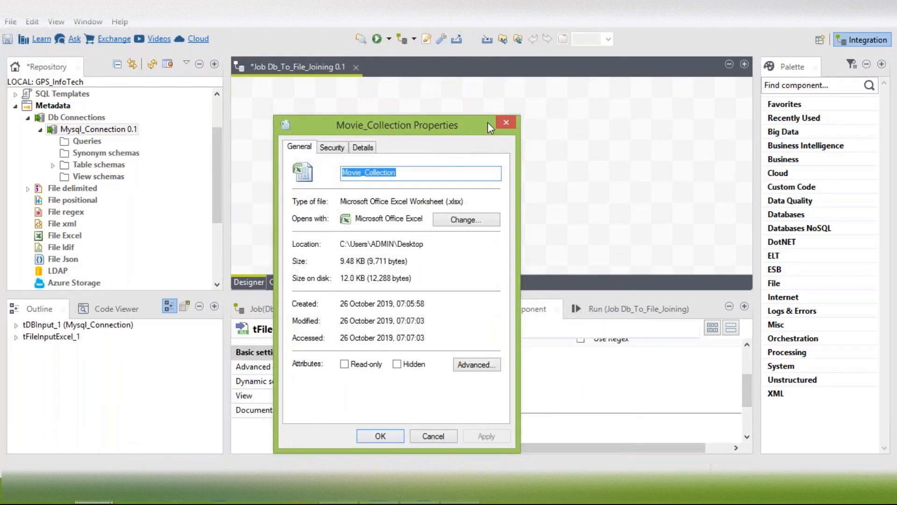
pyautogui.click(504, 122)
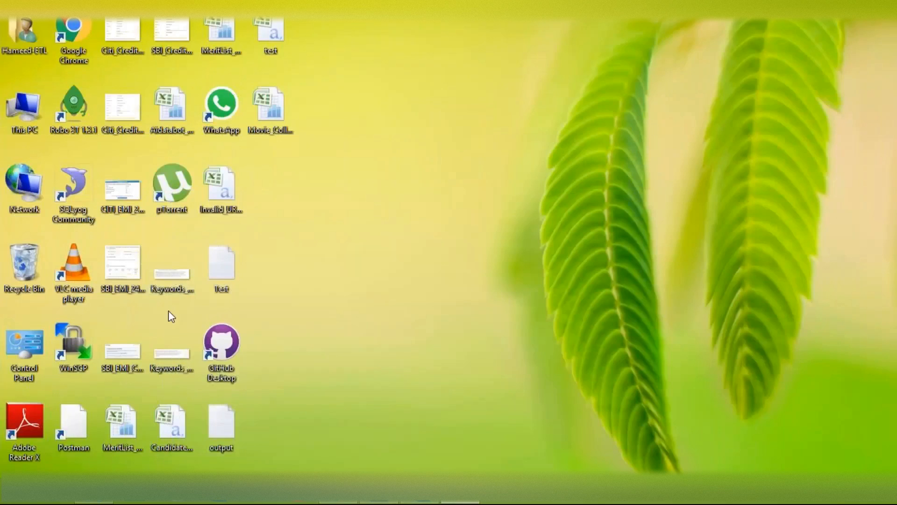
pyautogui.rightClick(276, 111)
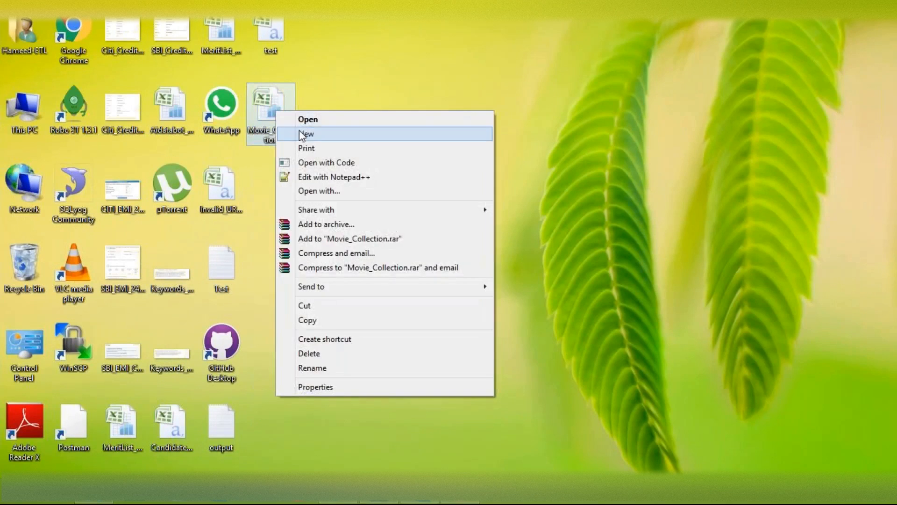
pyautogui.click(308, 120)
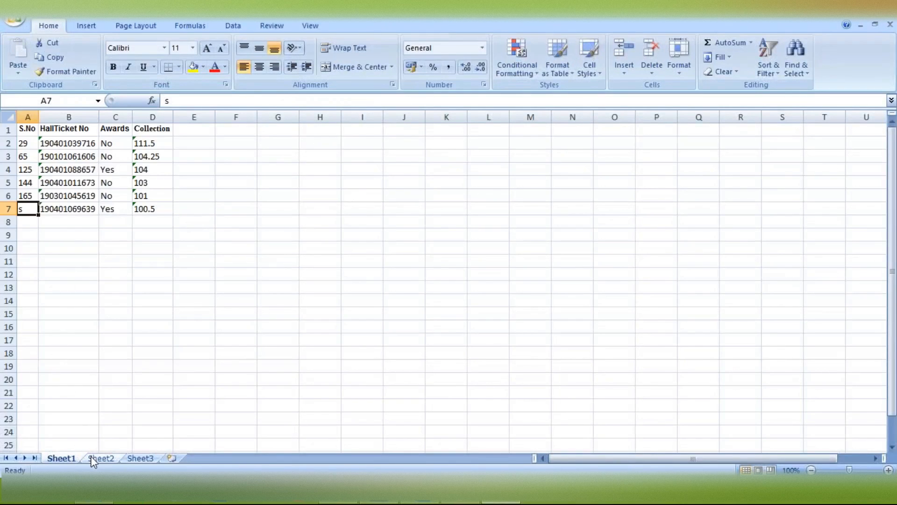
# Rename the Sheet1 worksheet as Info
pyautogui.doubleClick(56, 458)
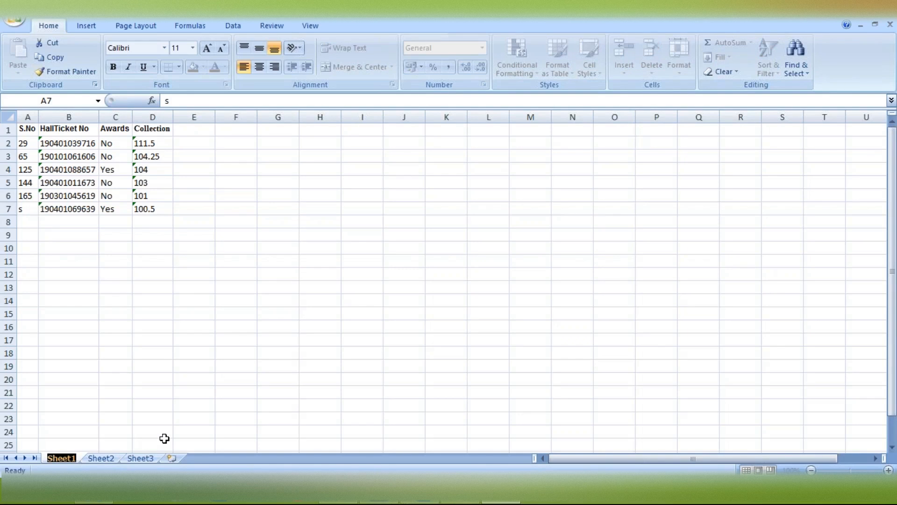
pyautogui.write('S')
pyautogui.press('BackSpace')
pyautogui.write('Info')
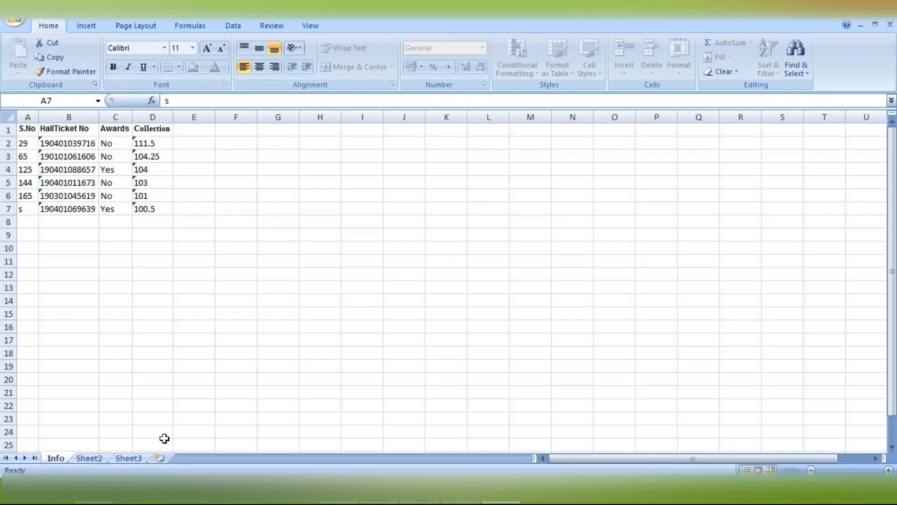
pyautogui.click(94, 460)
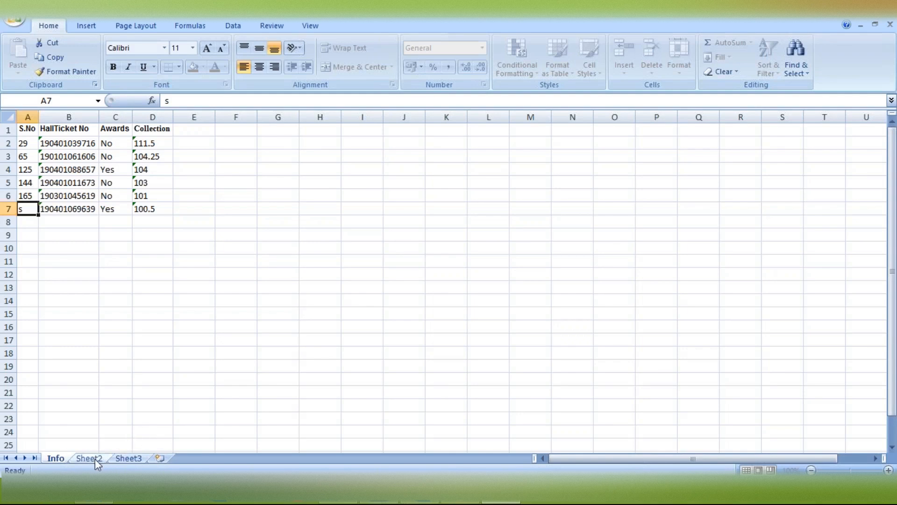
# Rename the Sheet2 worksheet as Description
pyautogui.doubleClick(96, 459)
pyautogui.write('Desc')
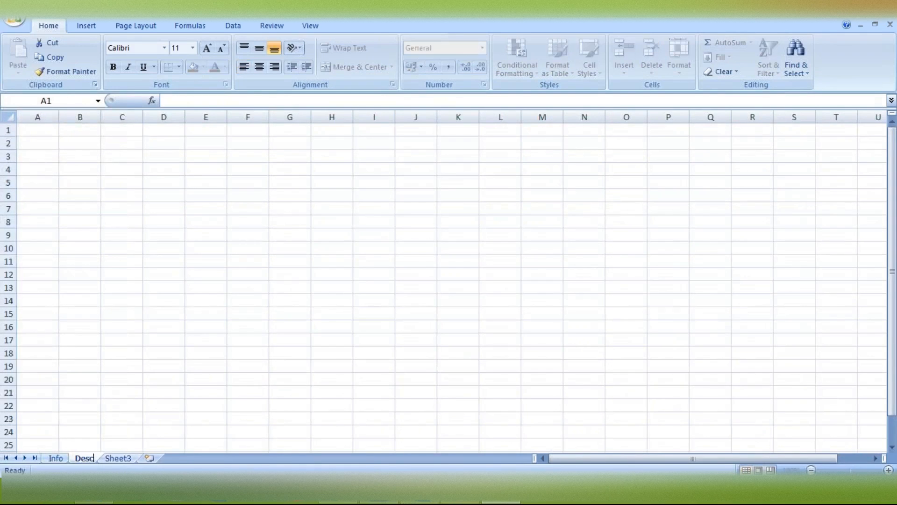
pyautogui.write('ription')
pyautogui.press('Return')
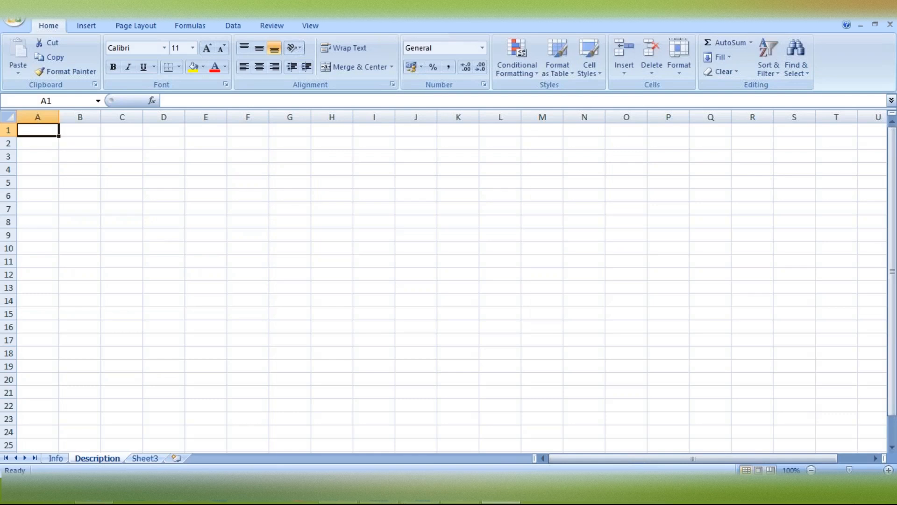
# Rename the Sheet3 worksheet as Location, and return to the Info sheet with cell B10 selected
pyautogui.doubleClick(145, 458)
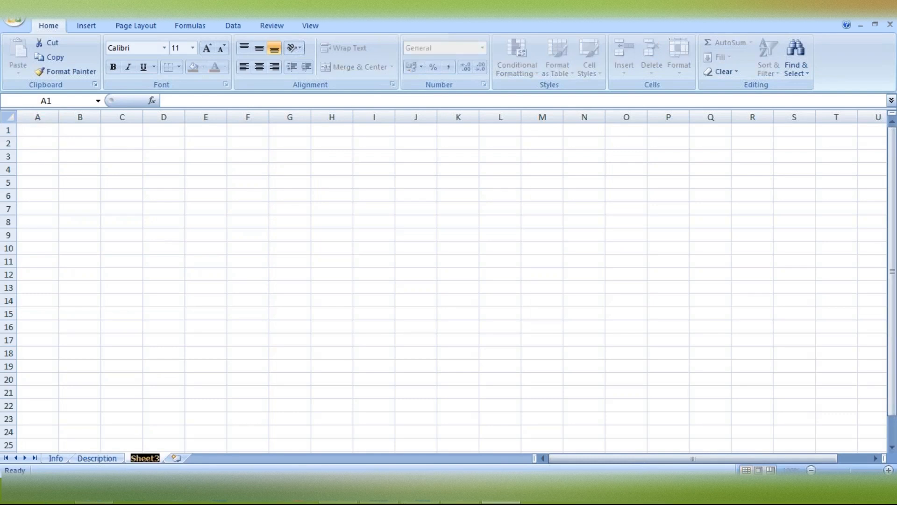
pyautogui.write('Location')
pyautogui.press('Return')
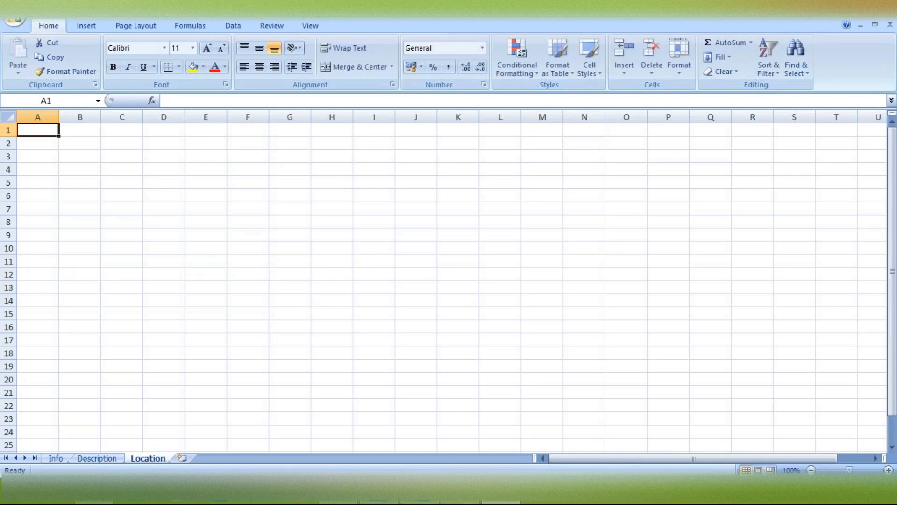
pyautogui.click(57, 460)
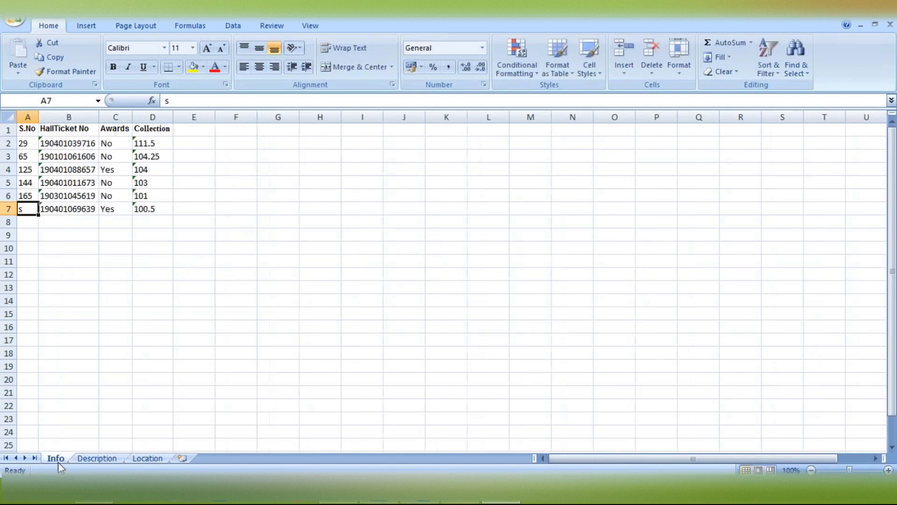
pyautogui.click(60, 249)
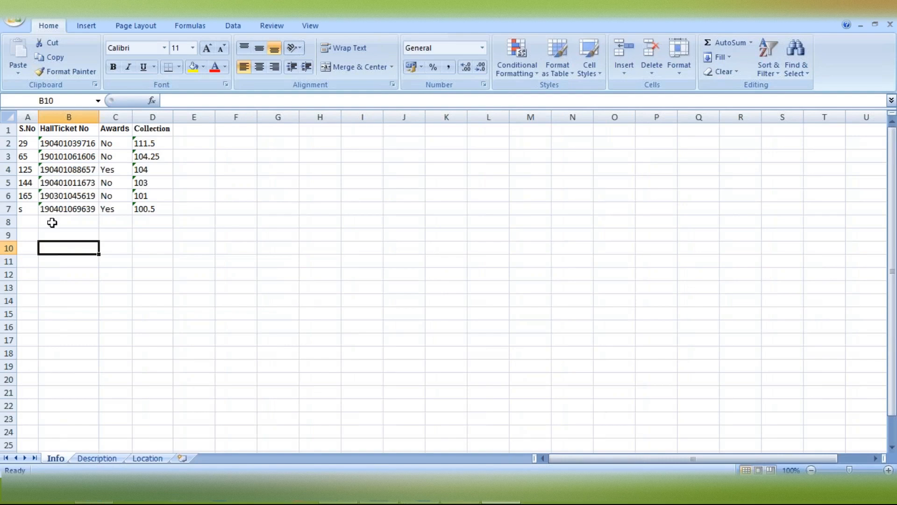
# Set cell A7 in the S.No column of the Info worksheet to 197
pyautogui.click(43, 209)
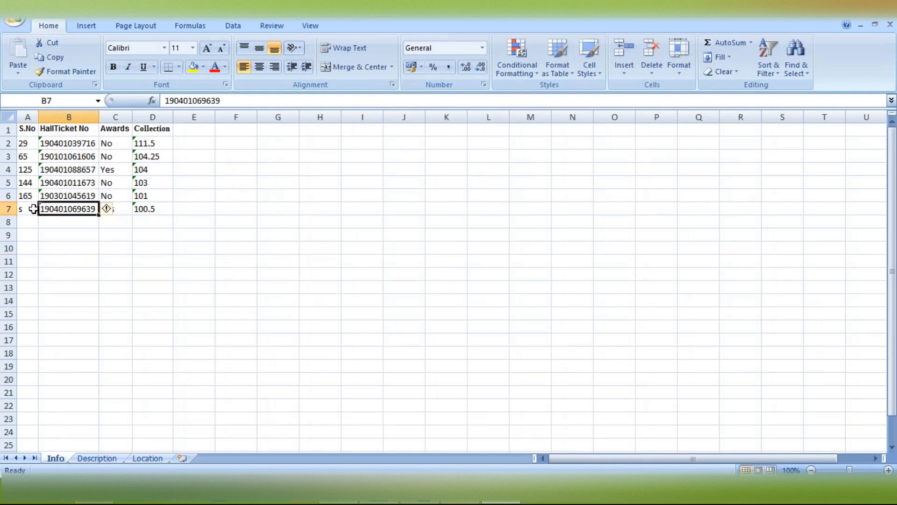
pyautogui.click(26, 209)
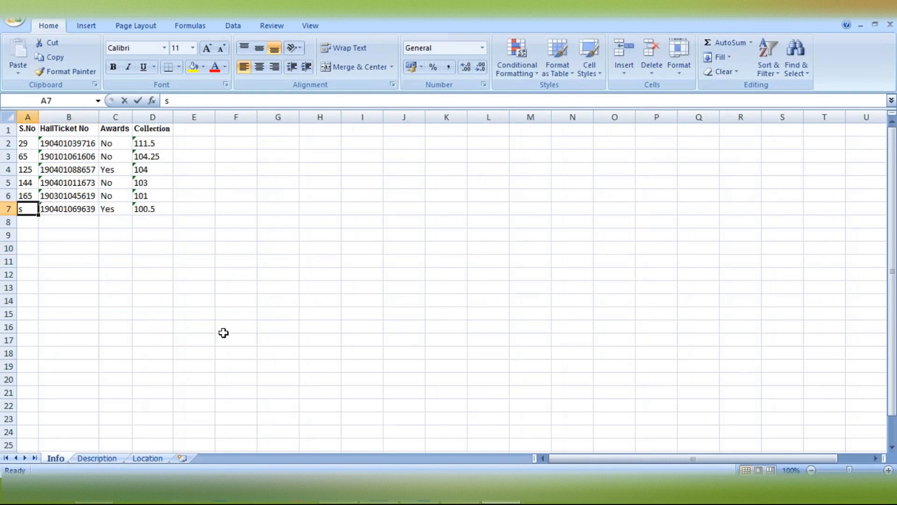
pyautogui.write('197')
pyautogui.press('Return')
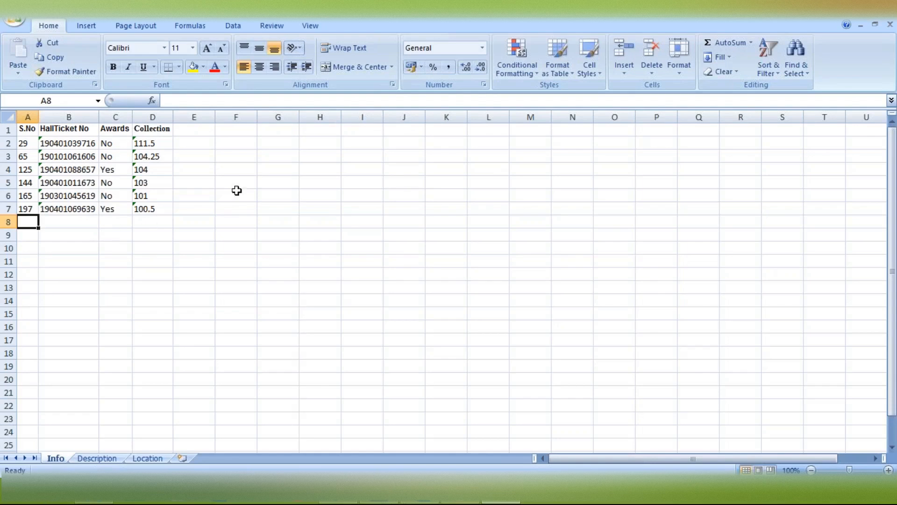
# Check the Info worksheet's name, switch to Talend, and add a row to the sheet list of tFileInputExcel_1
pyautogui.doubleClick(56, 458)
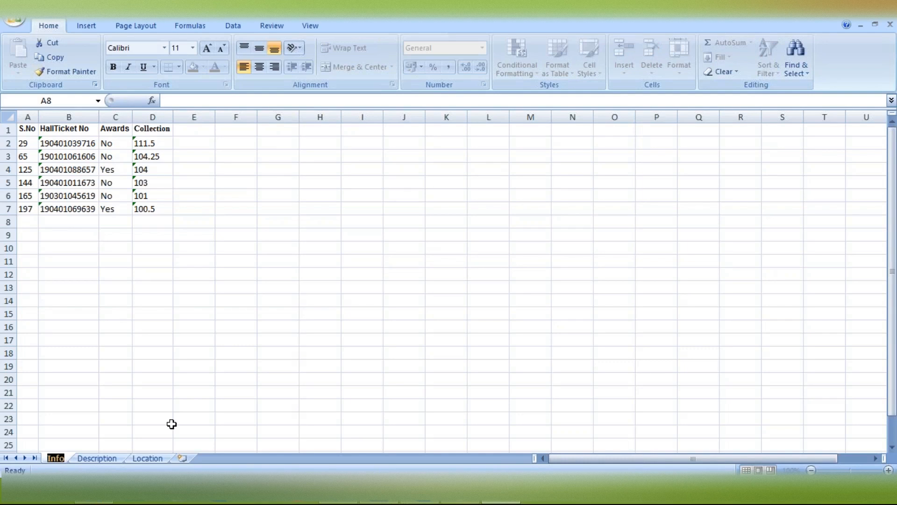
pyautogui.click(417, 502)
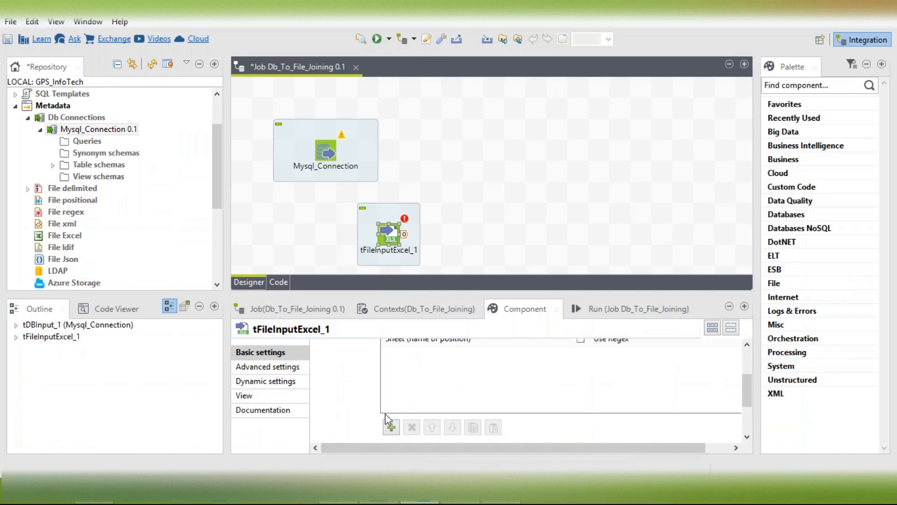
pyautogui.click(392, 427)
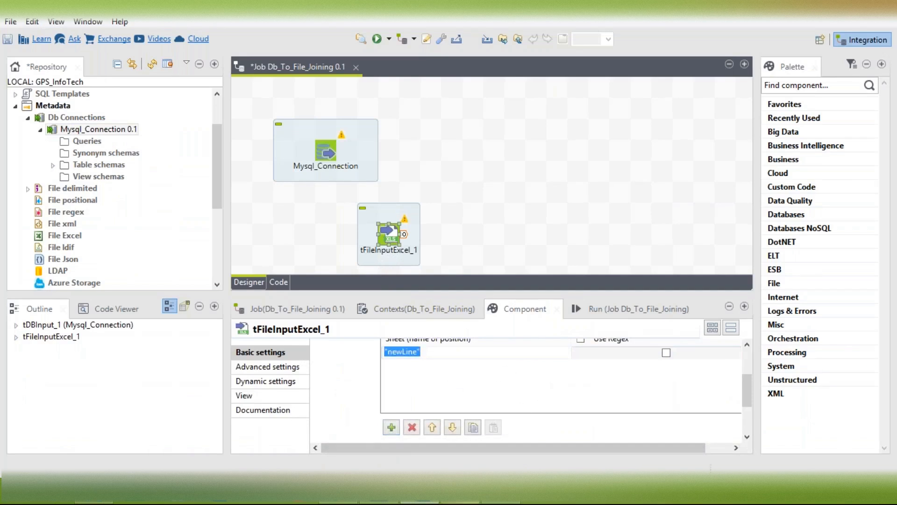
# Recheck the worksheet's name in Excel, and set the new sheet list row in Talend to "Info"
pyautogui.click(500, 501)
pyautogui.doubleClick(65, 456)
pyautogui.click(229, 405)
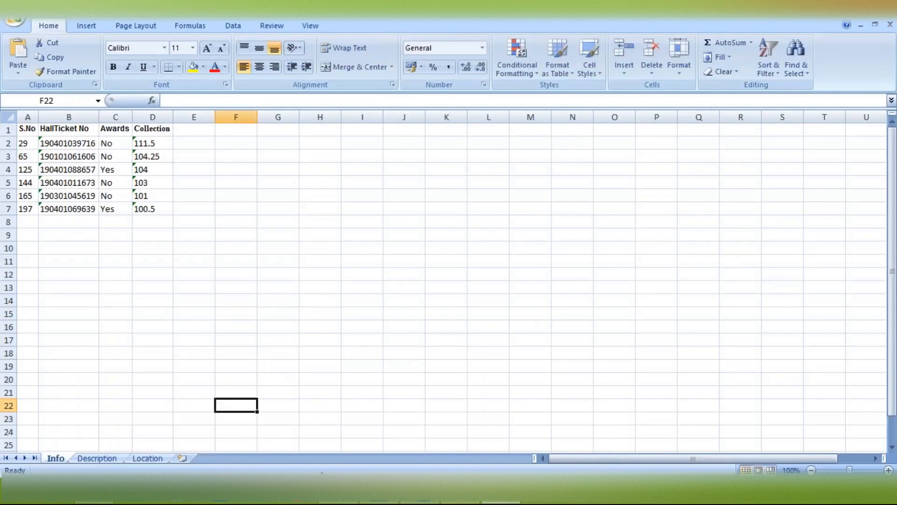
pyautogui.click(420, 502)
pyautogui.click(413, 354)
pyautogui.click(475, 381)
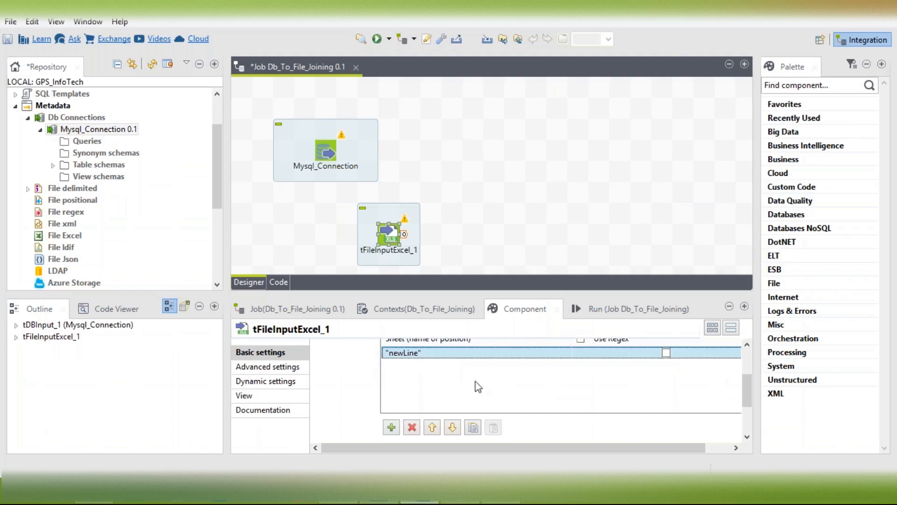
pyautogui.click(455, 354)
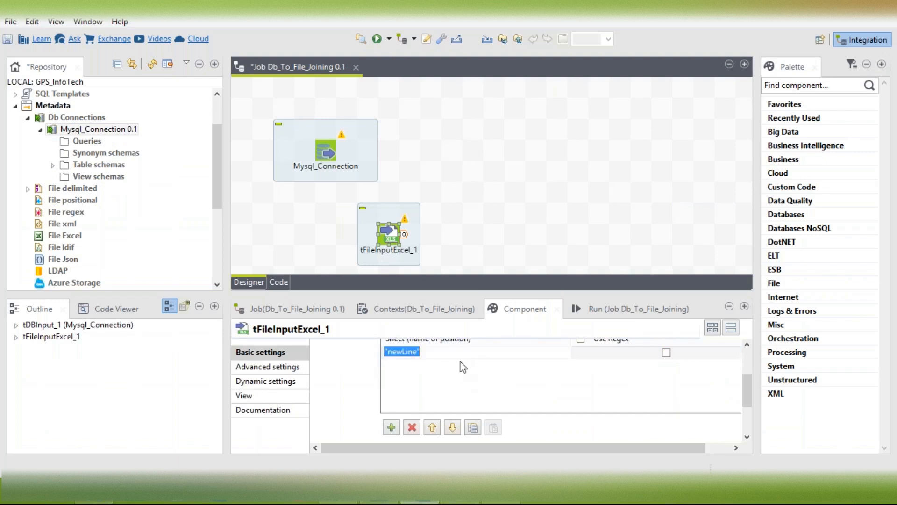
pyautogui.write('"Info"')
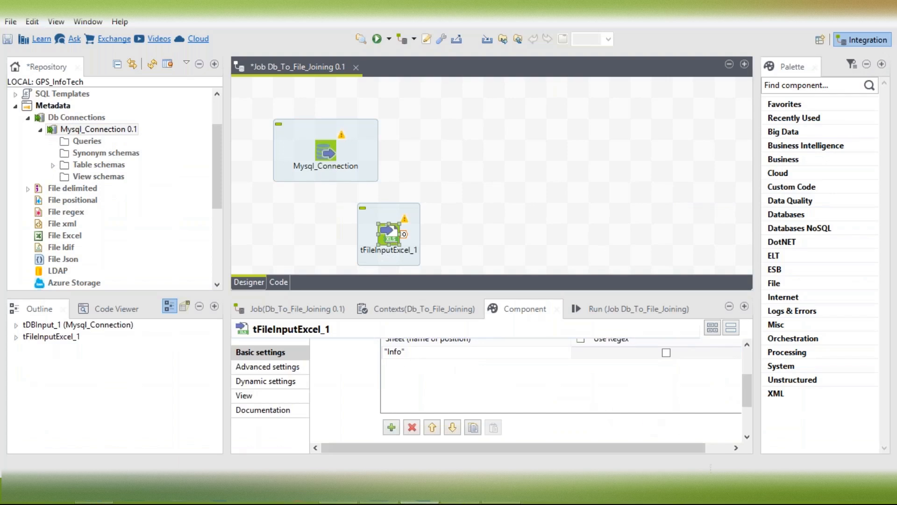
# Try the All sheets option on tFileInputExcel_1, and switch it off again
pyautogui.moveTo(747, 400); pyautogui.dragTo(754, 370)
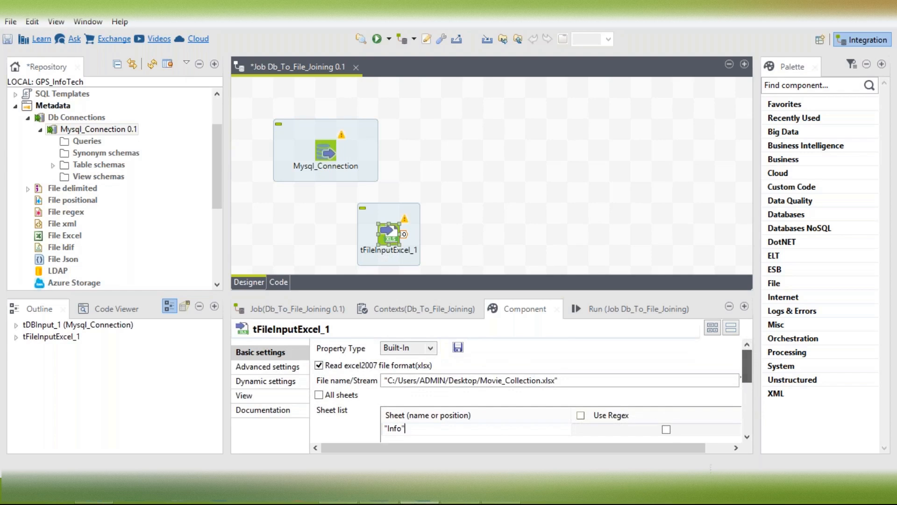
pyautogui.click(342, 395)
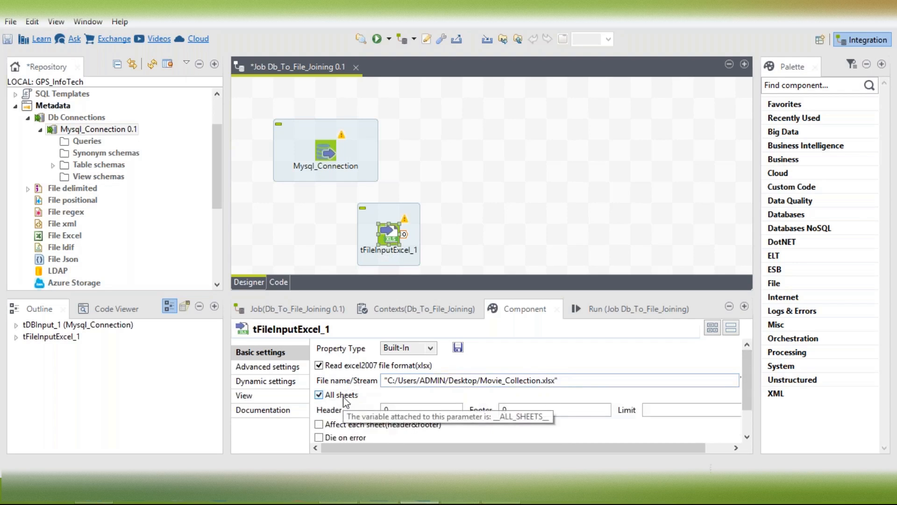
pyautogui.click(344, 397)
# Switch to Excel and copy the entire contents of the Info worksheet onto the Description and Location worksheets
pyautogui.click(497, 496)
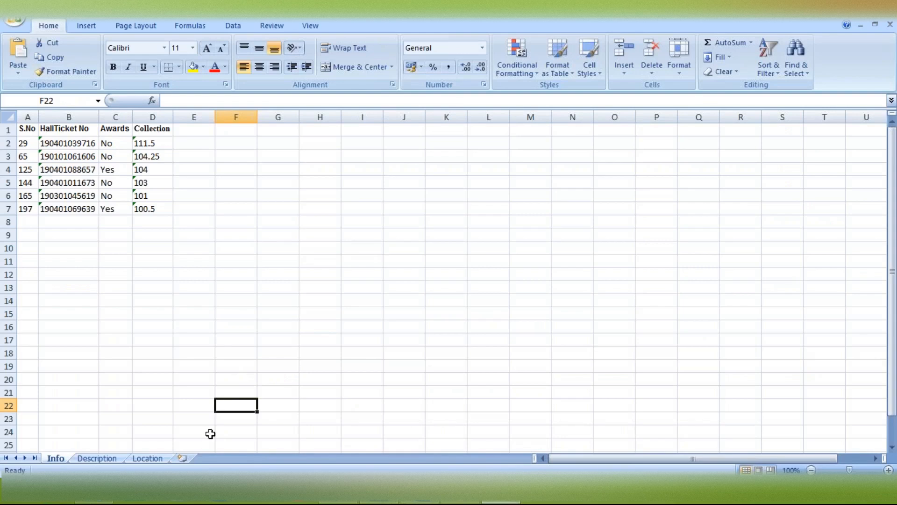
pyautogui.click(94, 220)
pyautogui.hotkey('ctrl', 'a')
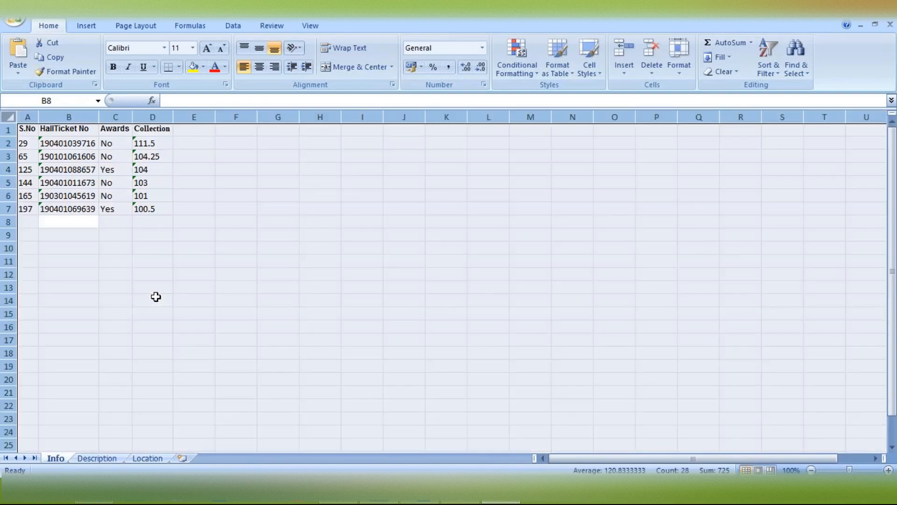
pyautogui.hotkey('ctrl', 'c')
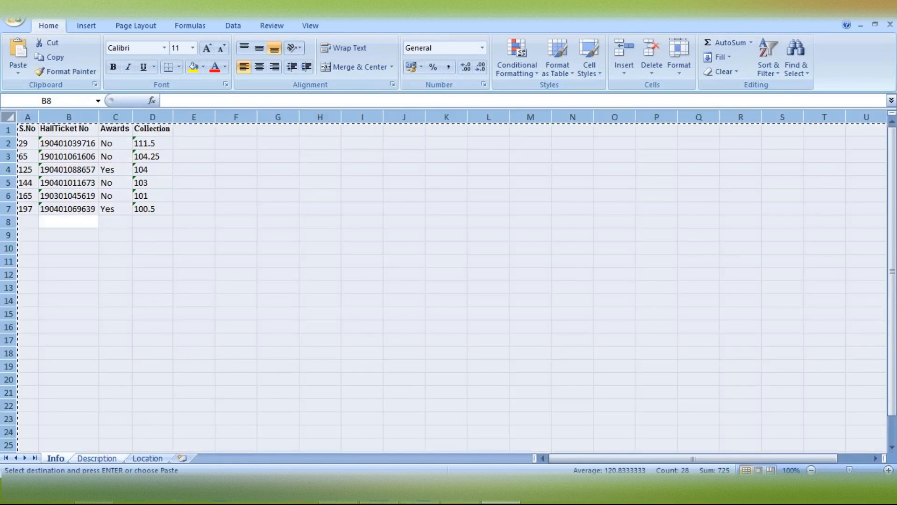
pyautogui.click(98, 458)
pyautogui.hotkey('ctrl', 'v')
pyautogui.click(142, 458)
pyautogui.hotkey('ctrl', 'v')
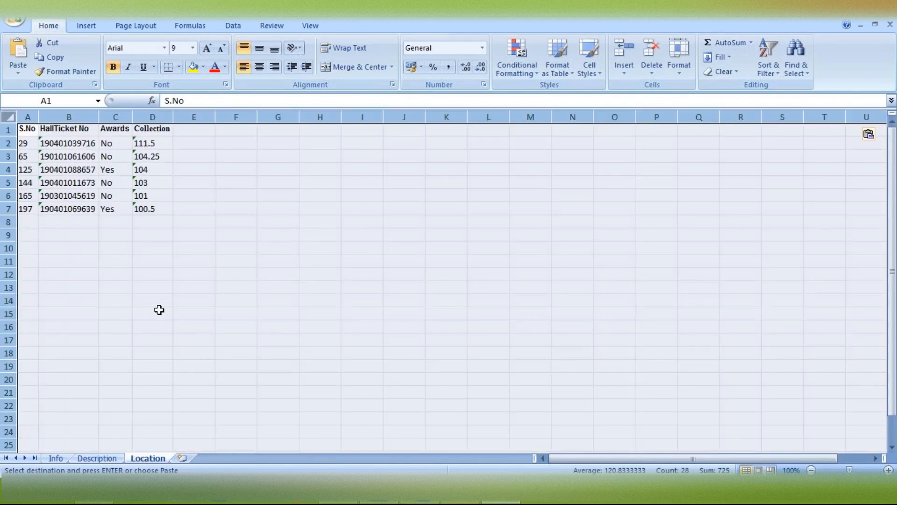
pyautogui.rightClick(152, 457)
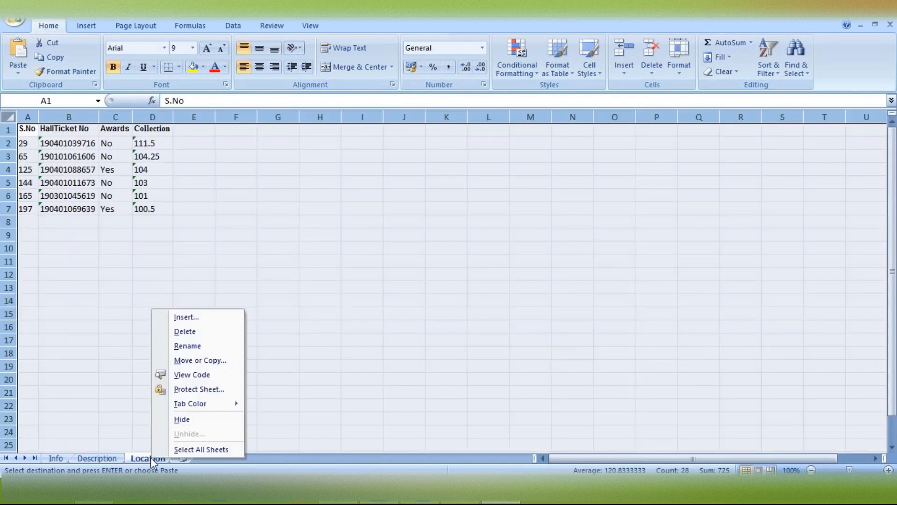
pyautogui.click(185, 331)
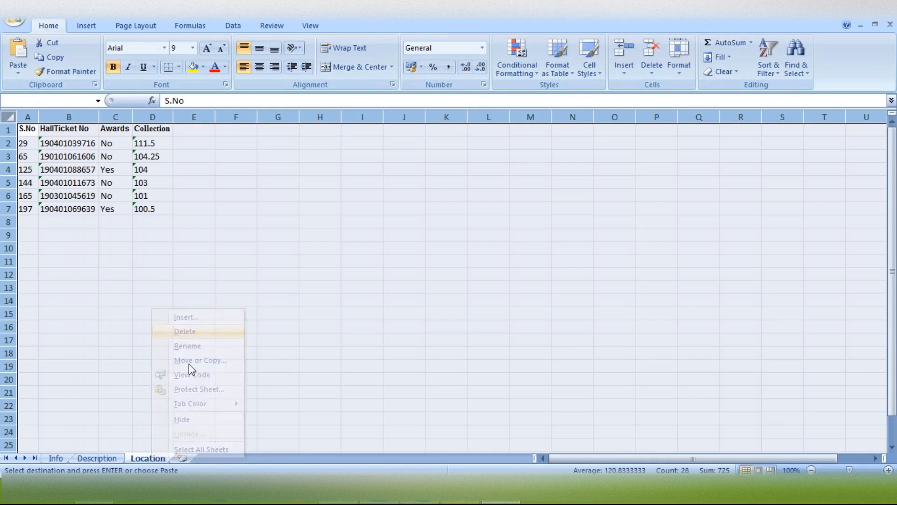
pyautogui.click(476, 279)
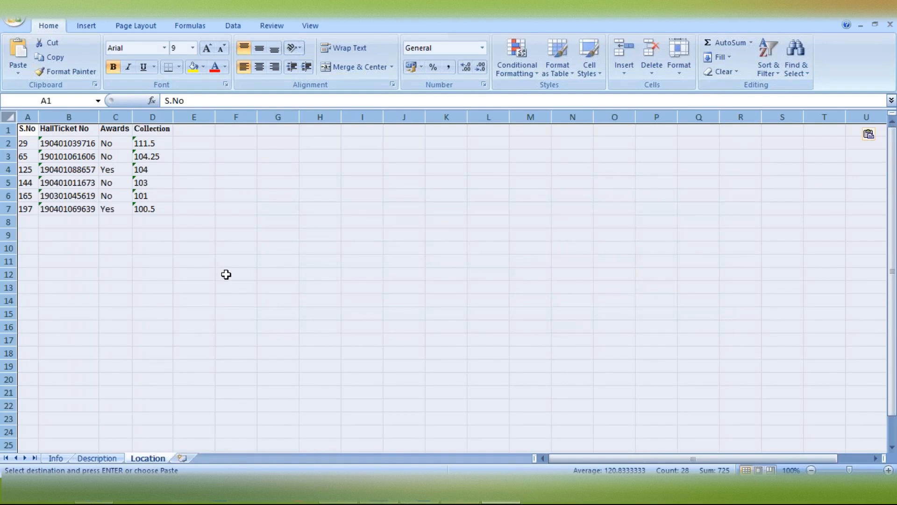
# Switch to Talend, turn on All sheets for tFileInputExcel_1, and turn it back off
pyautogui.click(420, 499)
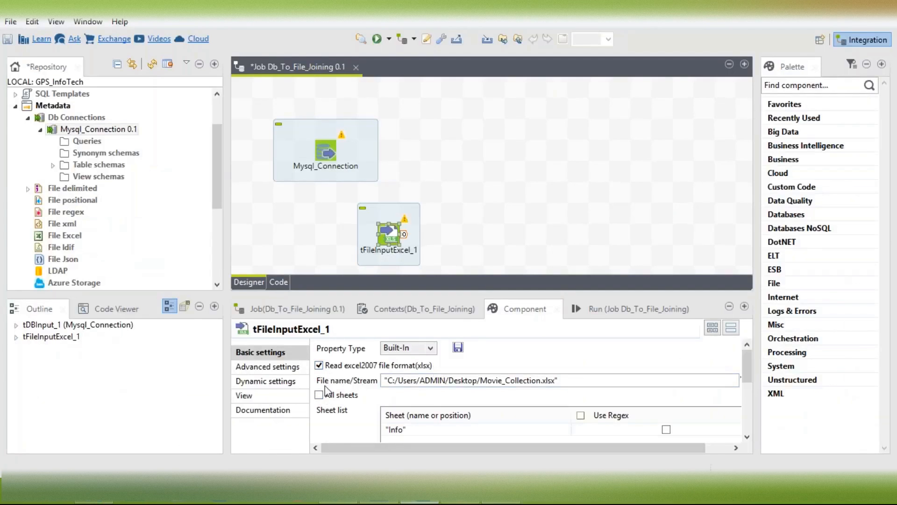
pyautogui.click(324, 396)
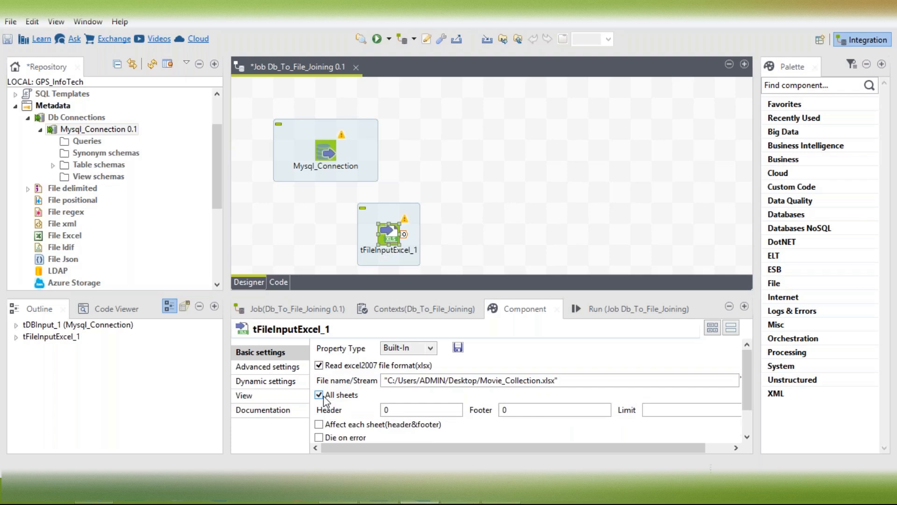
pyautogui.click(325, 397)
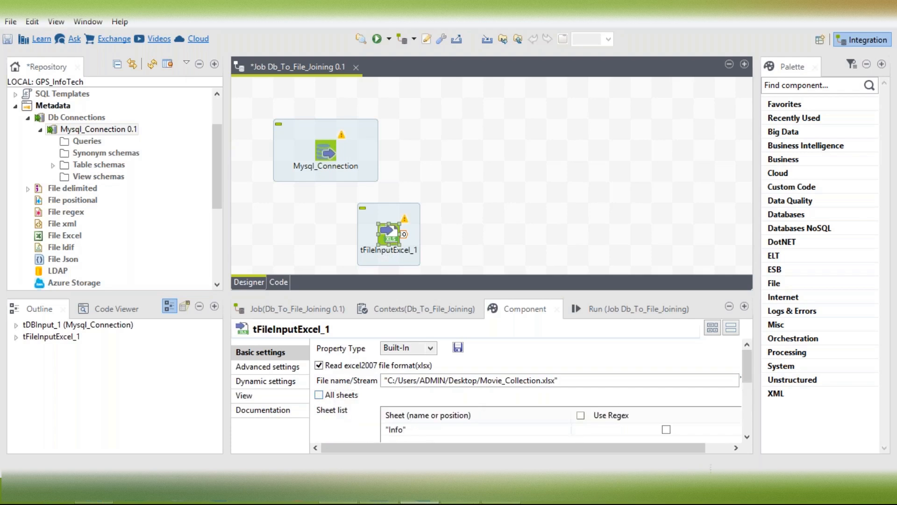
# Switch to Excel and clear all pasted contents from the Location and Description worksheets
pyautogui.click(500, 494)
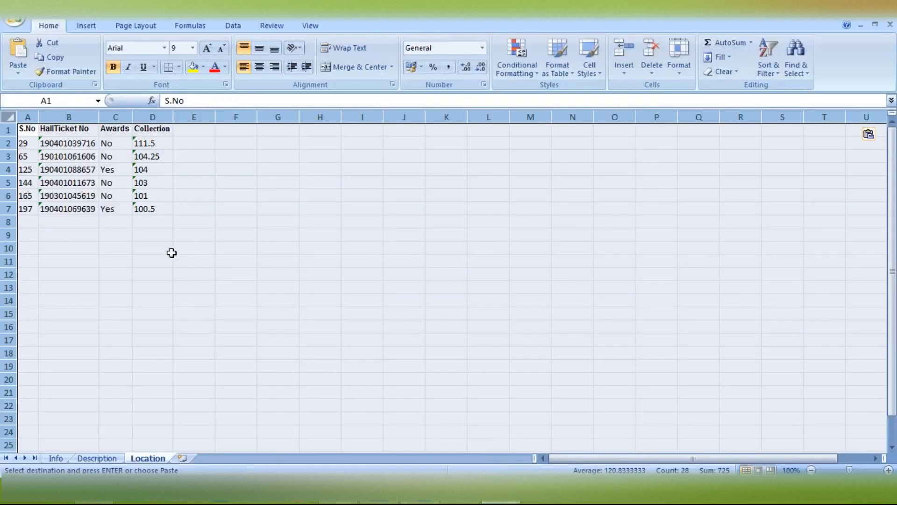
pyautogui.press('Delete')
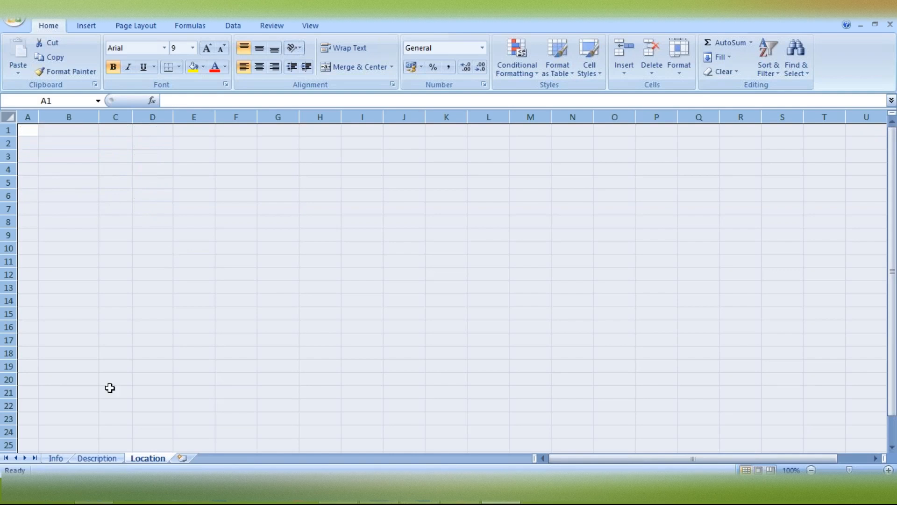
pyautogui.click(109, 458)
pyautogui.click(147, 286)
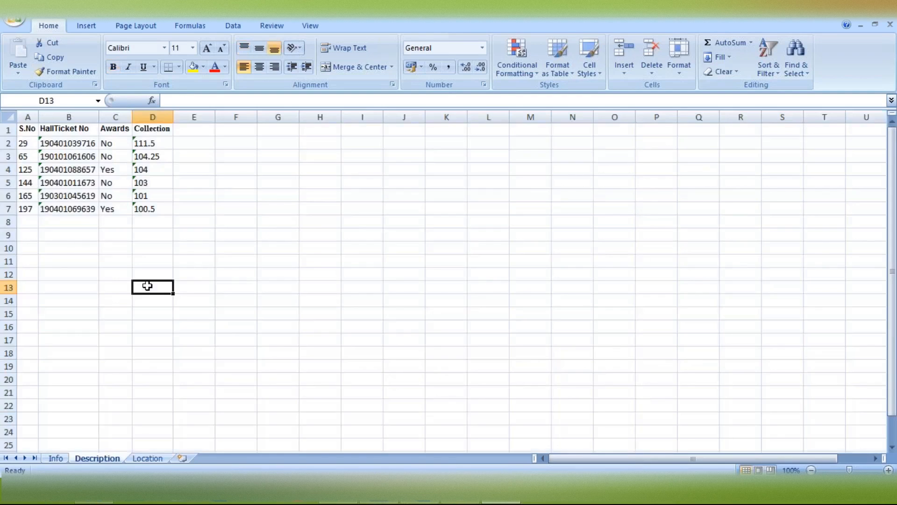
pyautogui.hotkey('ctrl', 'a')
pyautogui.press('Delete')
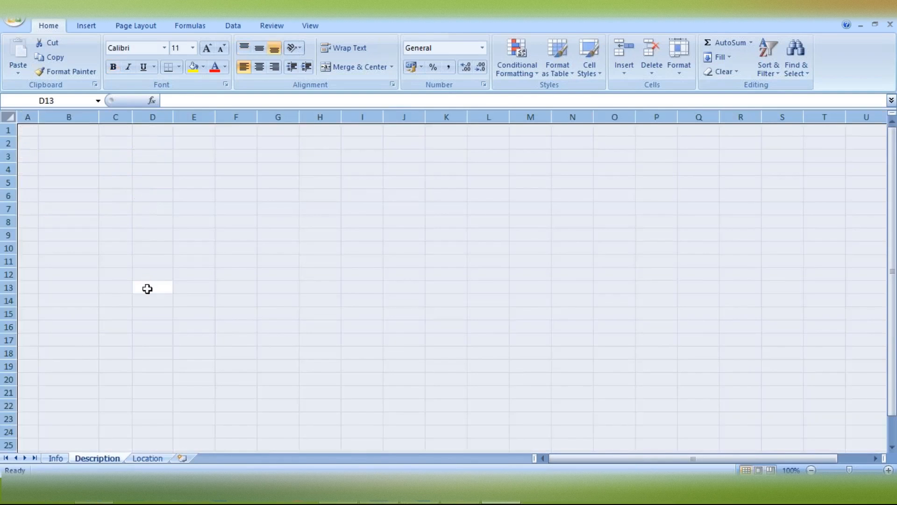
# Return to the Info worksheet with cell A8 selected, and switch back to Talend
pyautogui.click(56, 458)
pyautogui.click(141, 279)
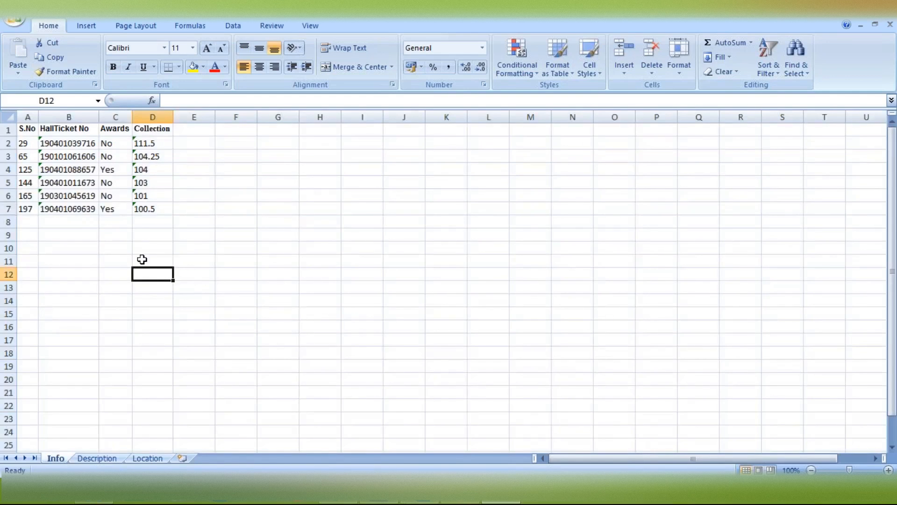
pyautogui.click(43, 228)
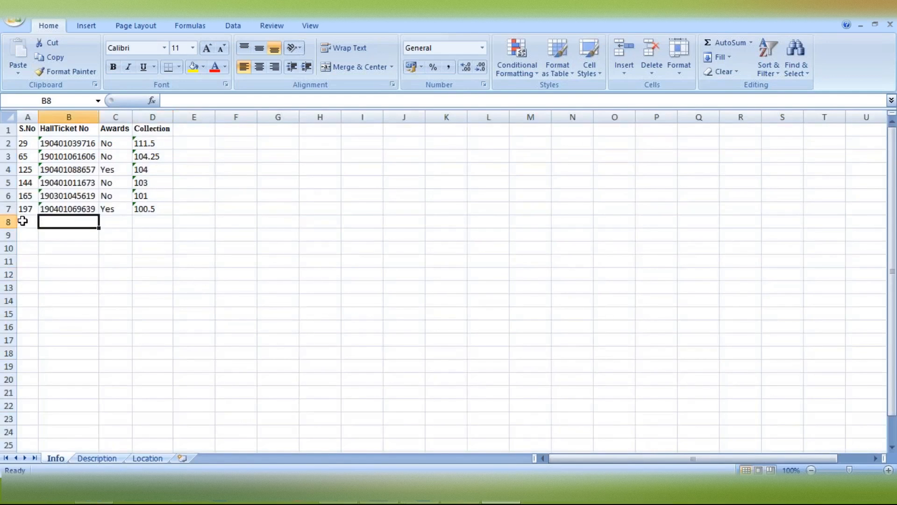
pyautogui.click(21, 222)
pyautogui.moveTo(419, 496)
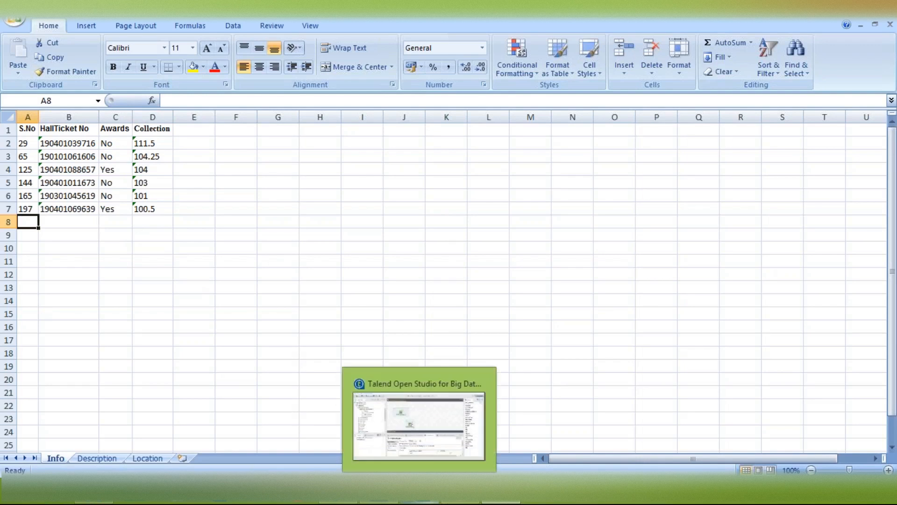
pyautogui.click(429, 463)
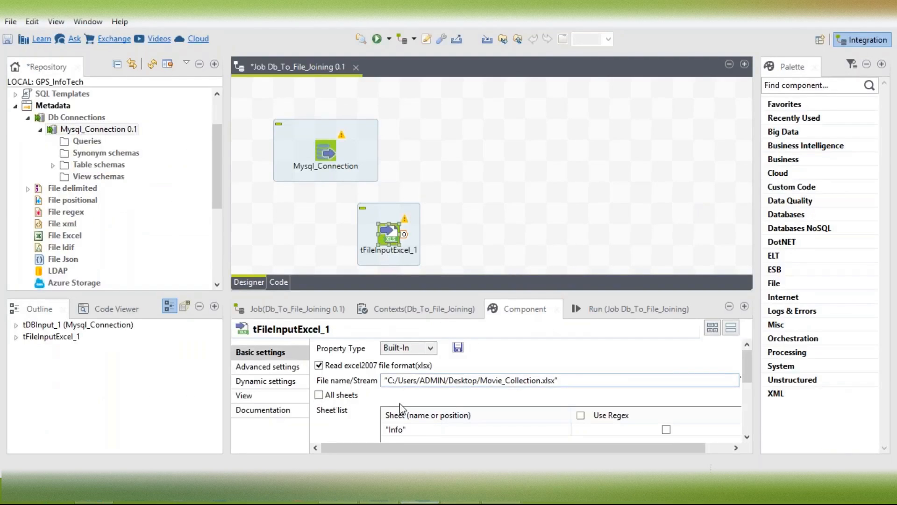
# Try entering 1 for the "Info" entry in the sheet list of tFileInputExcel_1, and erase it
pyautogui.click(420, 429)
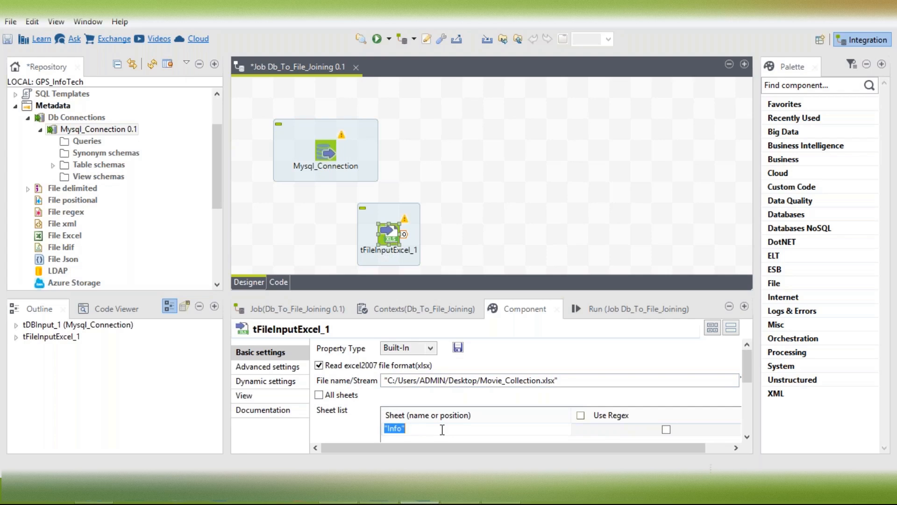
pyautogui.press('Return')
pyautogui.write('1')
pyautogui.press('BackSpace')
pyautogui.press('BackSpace')
pyautogui.press('BackSpace')
pyautogui.press('BackSpace')
pyautogui.press('BackSpace')
pyautogui.press('BackSpace')
pyautogui.press('BackSpace')
# Set the sheet list entry of tFileInputExcel_1 to "Info" and save the job
pyautogui.write('"Info')
pyautogui.press('Return')
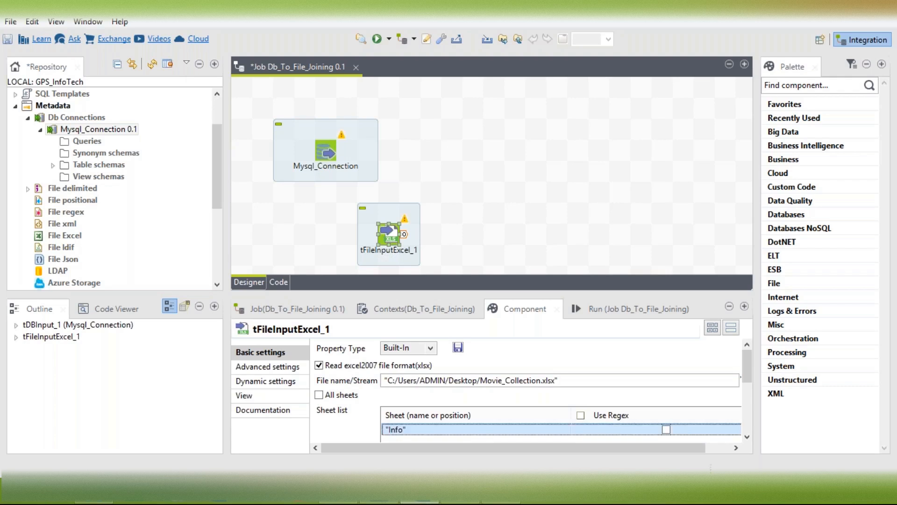
pyautogui.hotkey('ctrl', 's')
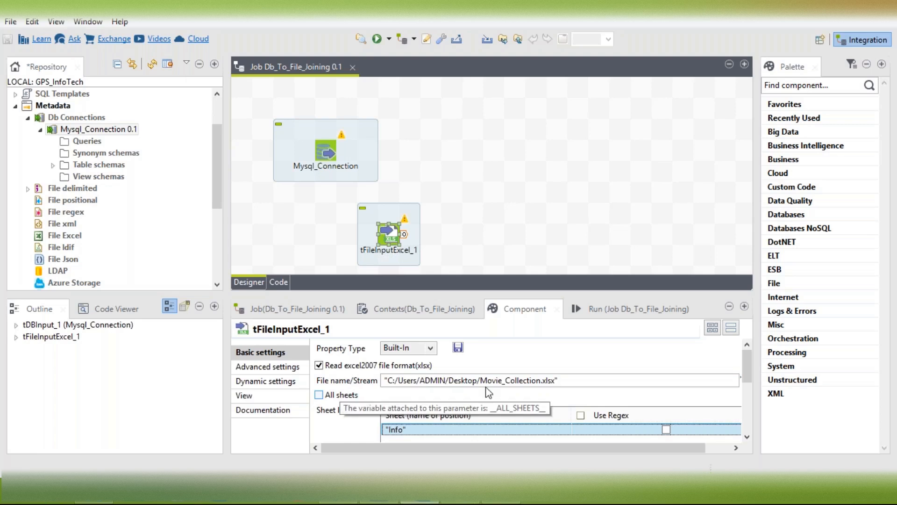
# Set the Header of tFileInputExcel_1 to 1 row
pyautogui.click(890, 141)
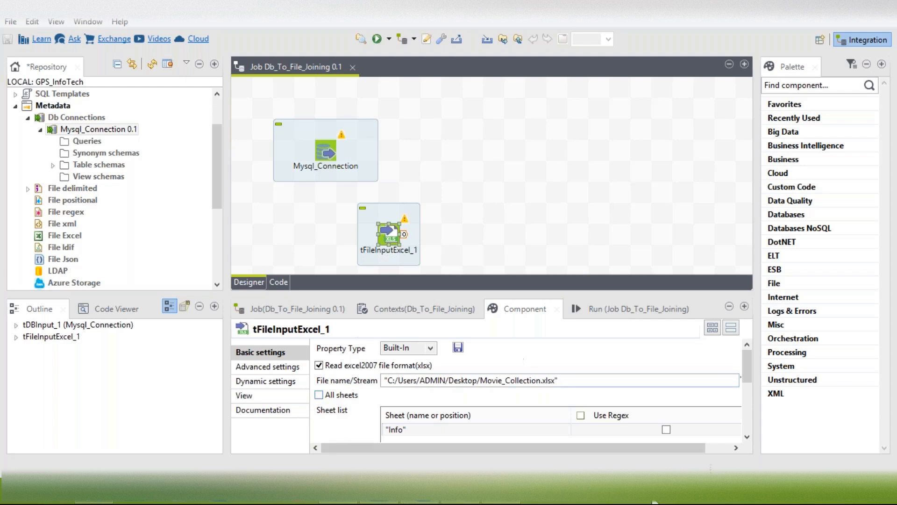
pyautogui.moveTo(747, 372); pyautogui.dragTo(758, 427)
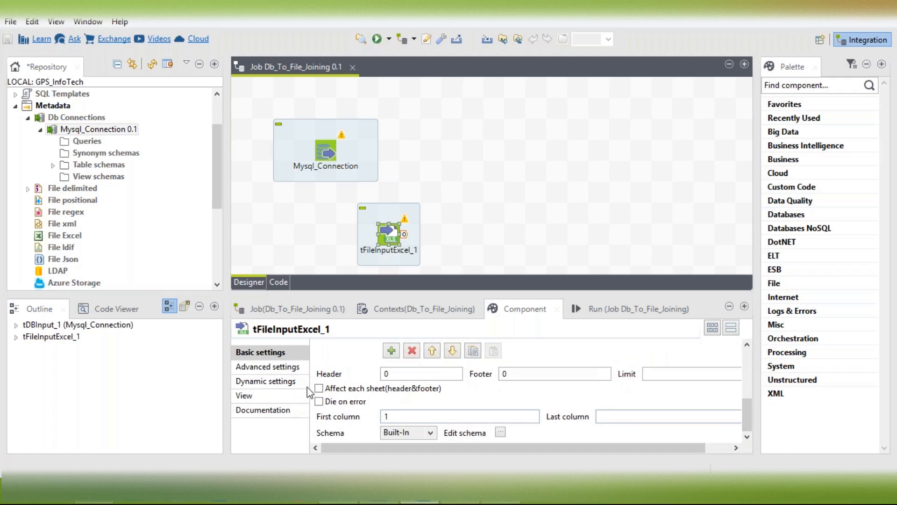
pyautogui.click(319, 389)
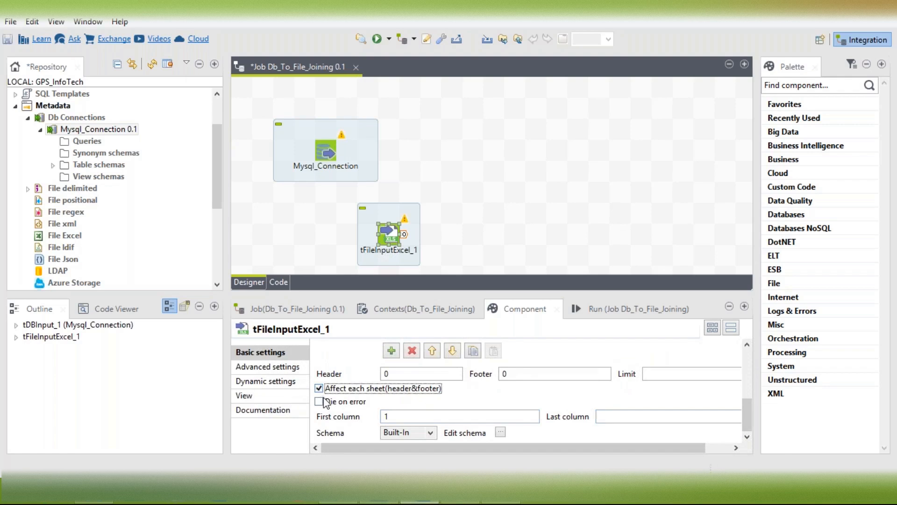
pyautogui.click(347, 392)
pyautogui.doubleClick(399, 373)
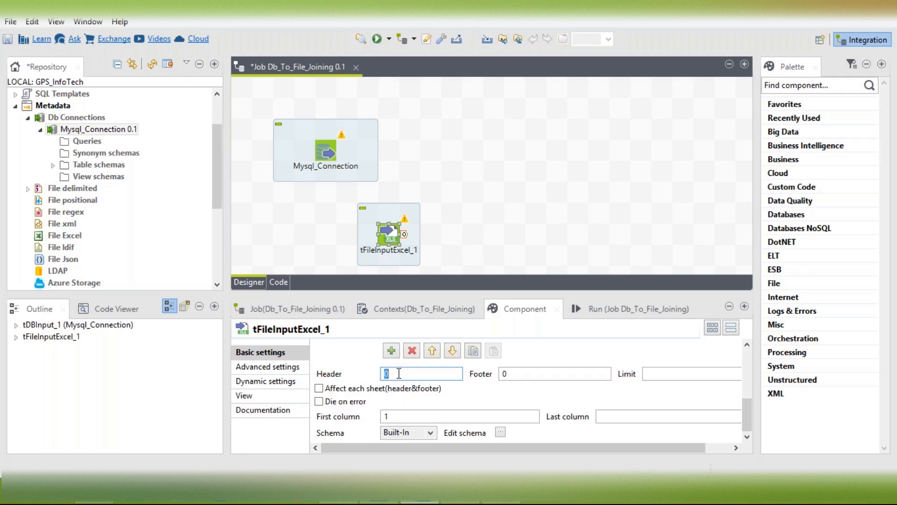
pyautogui.write('1')
# Switch to Excel to check the end of the Info worksheet for footer rows, and return to Talend
pyautogui.click(532, 376)
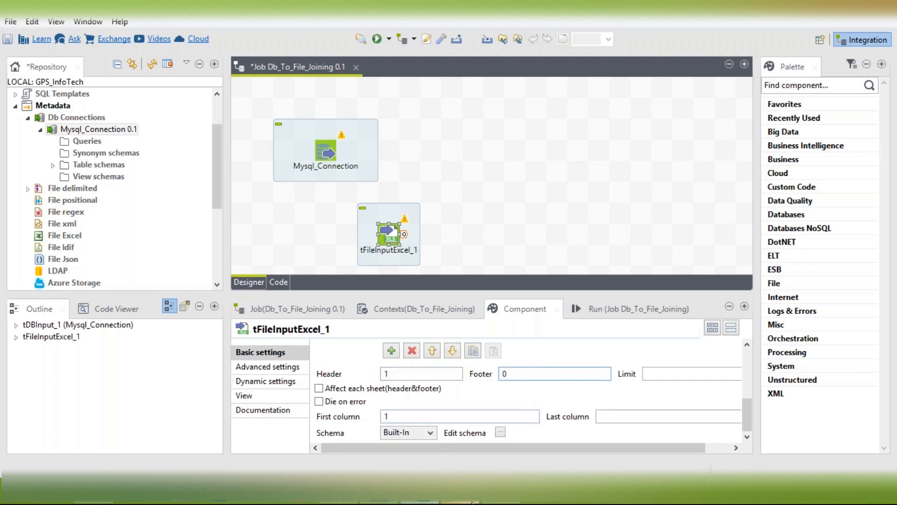
pyautogui.click(499, 502)
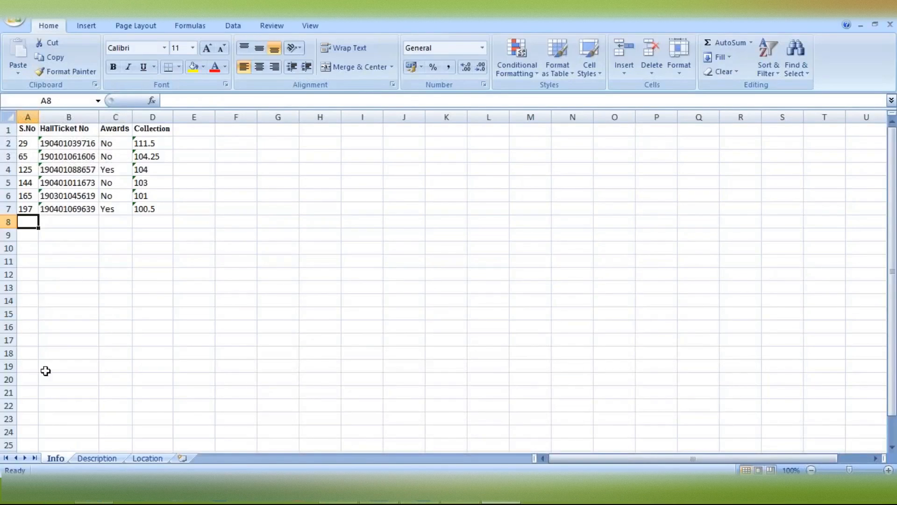
pyautogui.click(39, 401)
pyautogui.click(41, 428)
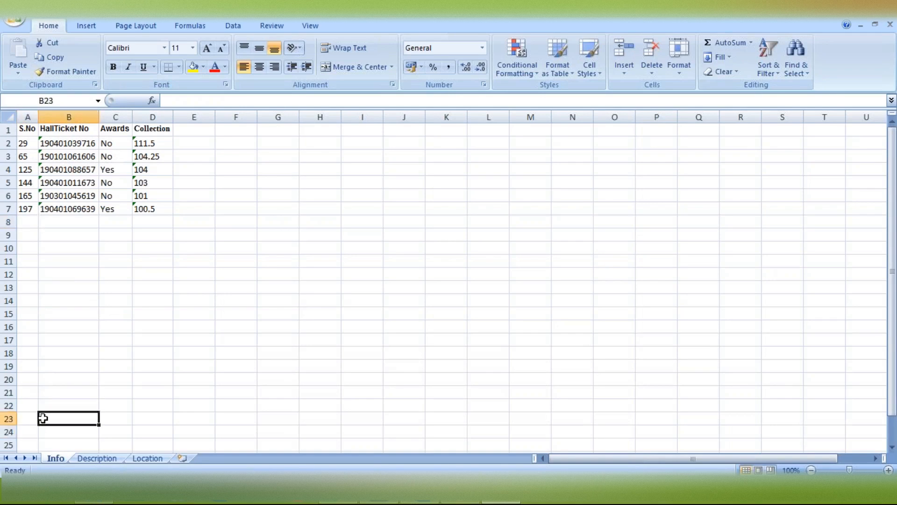
pyautogui.click(32, 430)
pyautogui.click(34, 418)
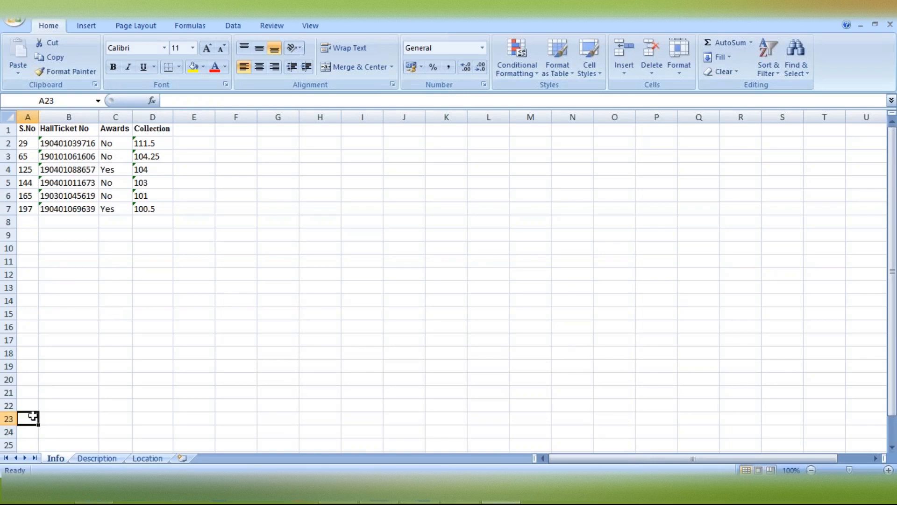
pyautogui.click(30, 431)
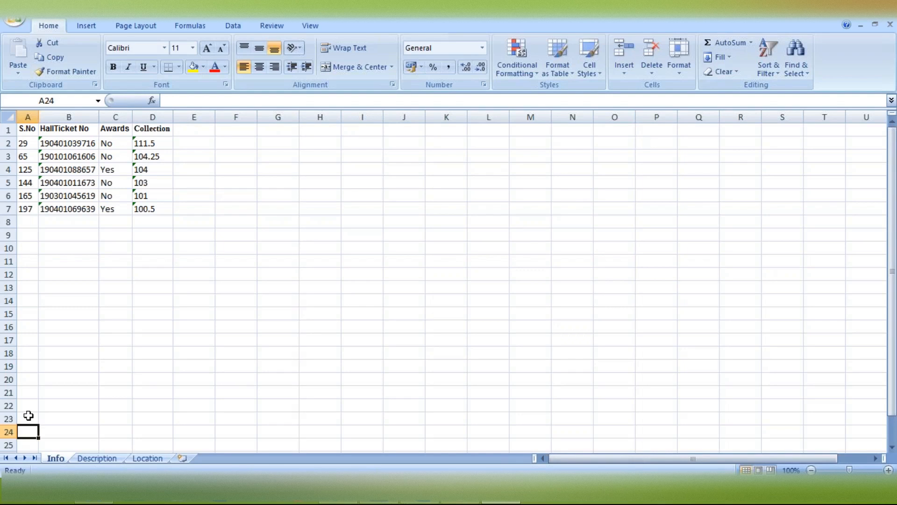
pyautogui.click(419, 496)
# Switch to Excel to examine the rows below the Info data with the row limit in mind, and return to Talend
pyautogui.click(657, 373)
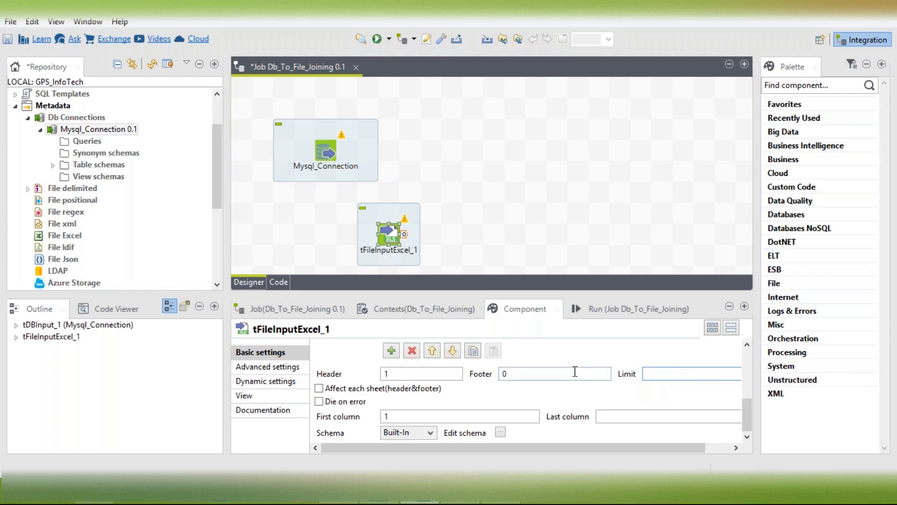
pyautogui.click(574, 375)
pyautogui.click(670, 373)
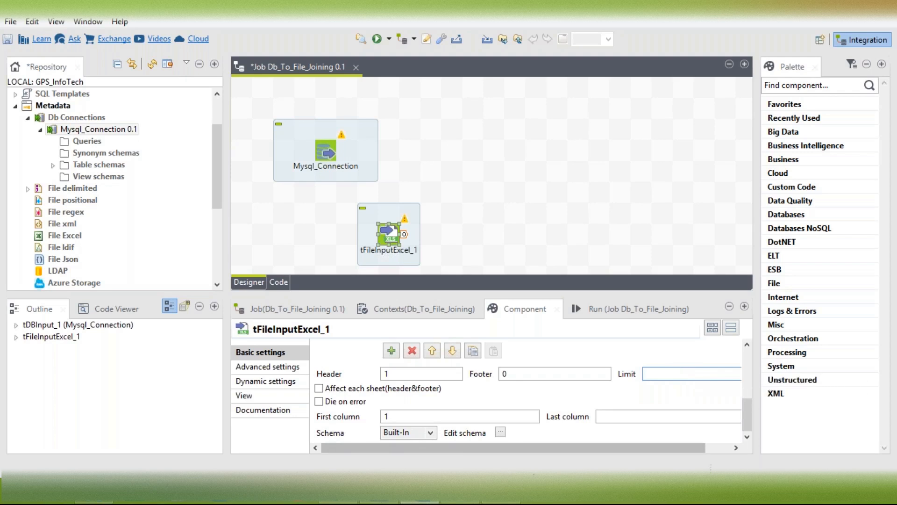
pyautogui.click(500, 498)
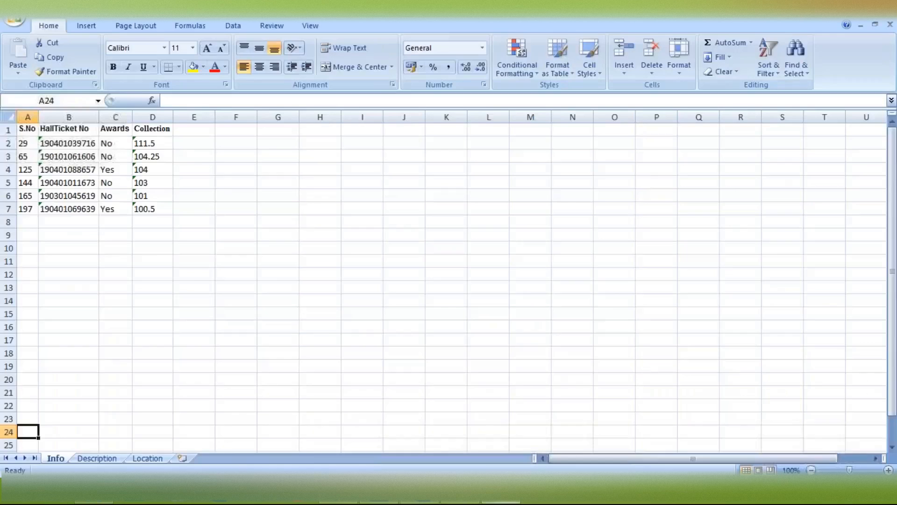
pyautogui.click(42, 221)
pyautogui.click(23, 224)
pyautogui.click(21, 257)
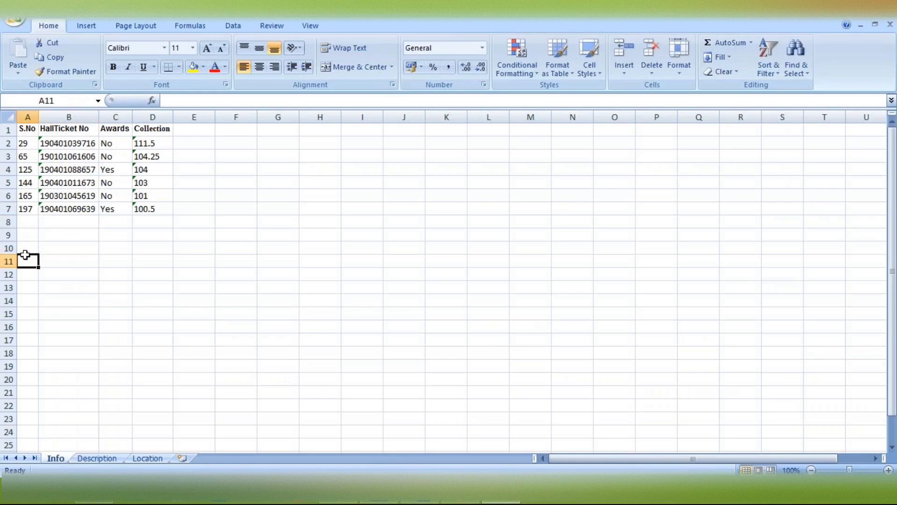
pyautogui.click(23, 223)
pyautogui.click(23, 280)
pyautogui.click(18, 220)
pyautogui.click(24, 261)
pyautogui.click(28, 295)
pyautogui.click(24, 224)
pyautogui.click(29, 276)
pyautogui.click(26, 329)
pyautogui.click(27, 299)
pyautogui.click(24, 221)
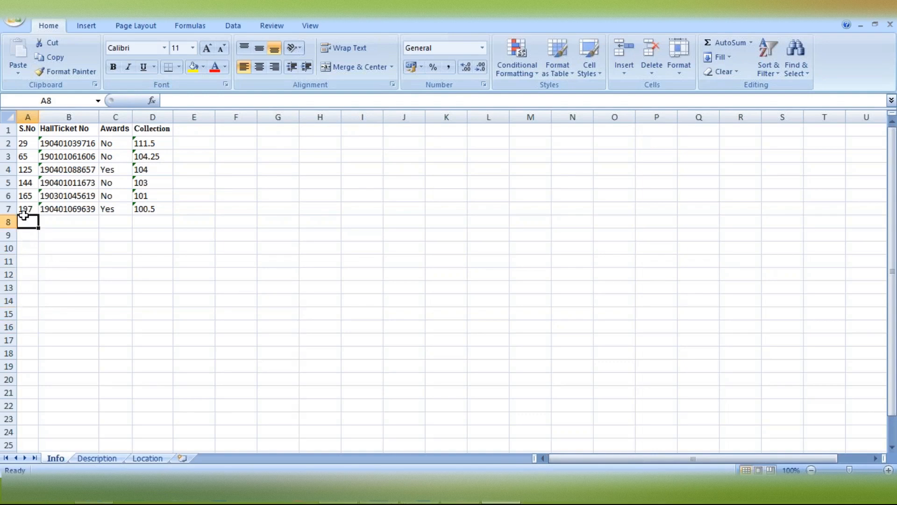
pyautogui.click(417, 496)
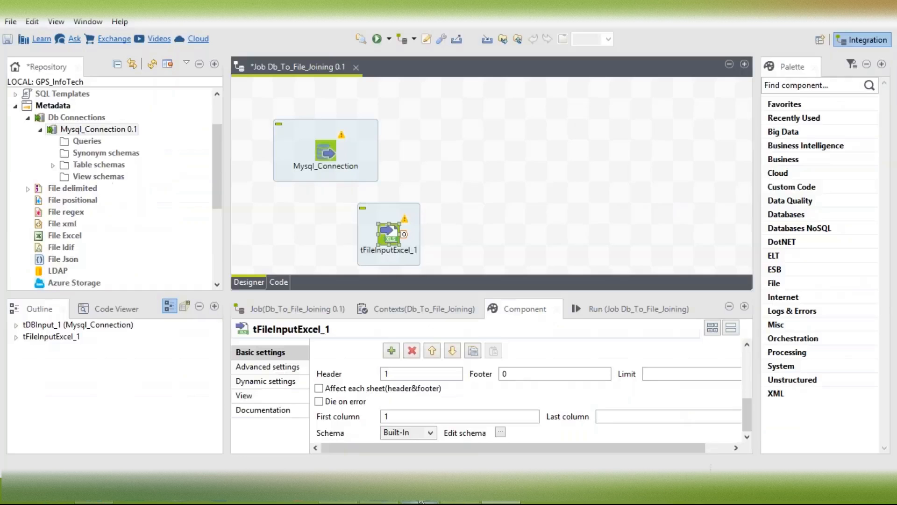
# Try entering a Limit of 10 for tFileInputExcel_1, and erase it
pyautogui.click(682, 376)
pyautogui.write('10')
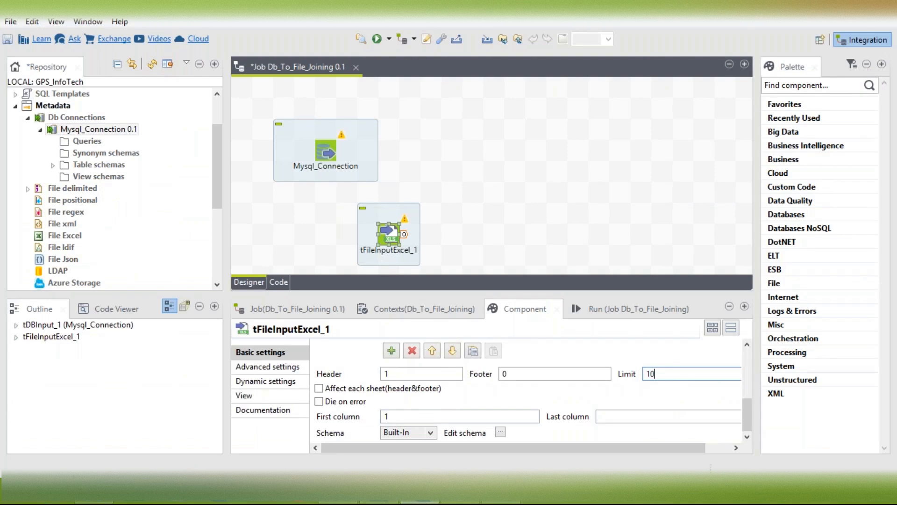
pyautogui.press('BackSpace')
pyautogui.press('BackSpace')
pyautogui.click(639, 308)
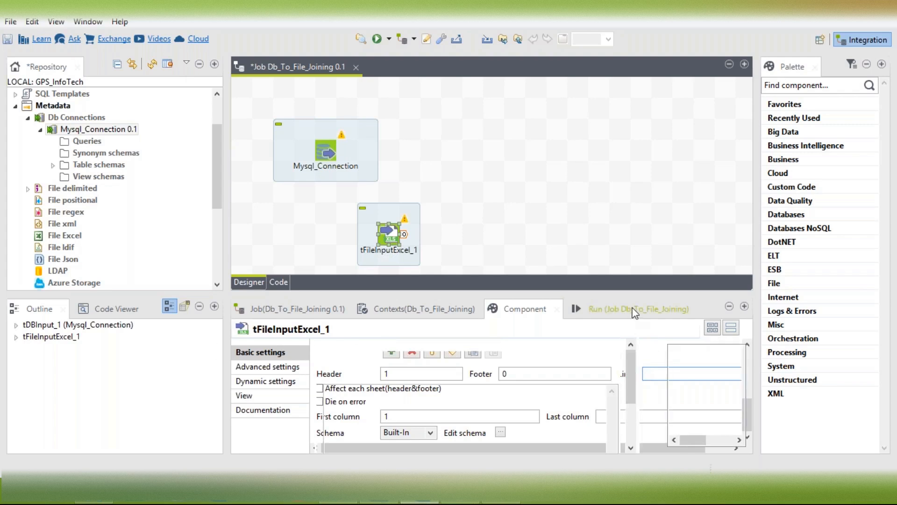
pyautogui.click(387, 236)
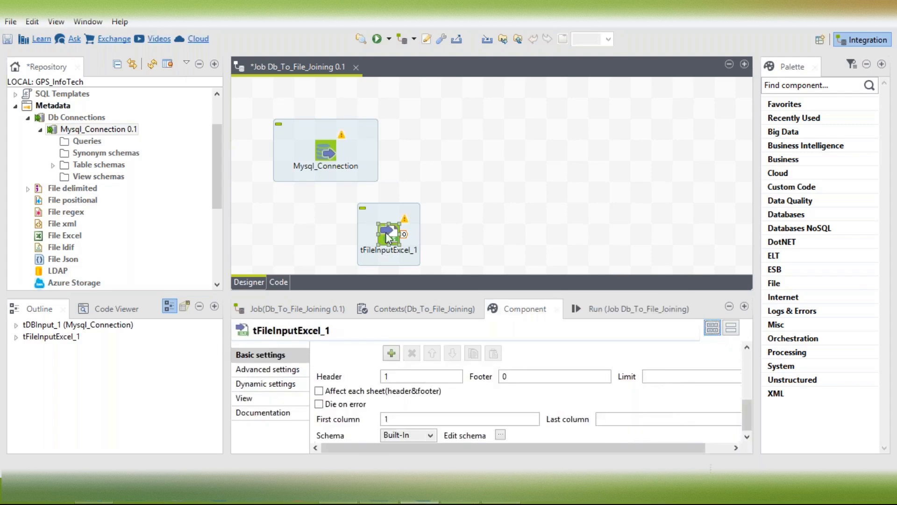
# Compare the Header and Footer settings of tFileInputExcel_1 with the first and last rows of the Info worksheet in Excel
pyautogui.click(414, 378)
pyautogui.click(502, 497)
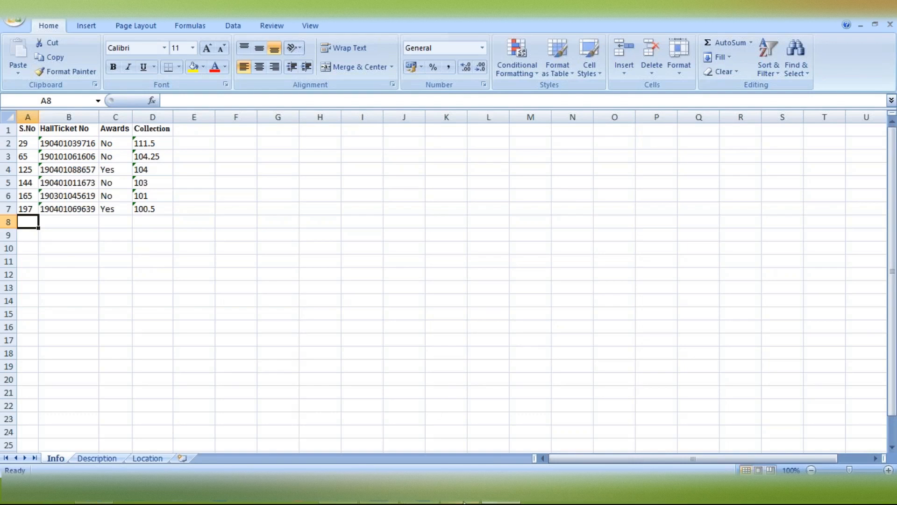
pyautogui.click(420, 496)
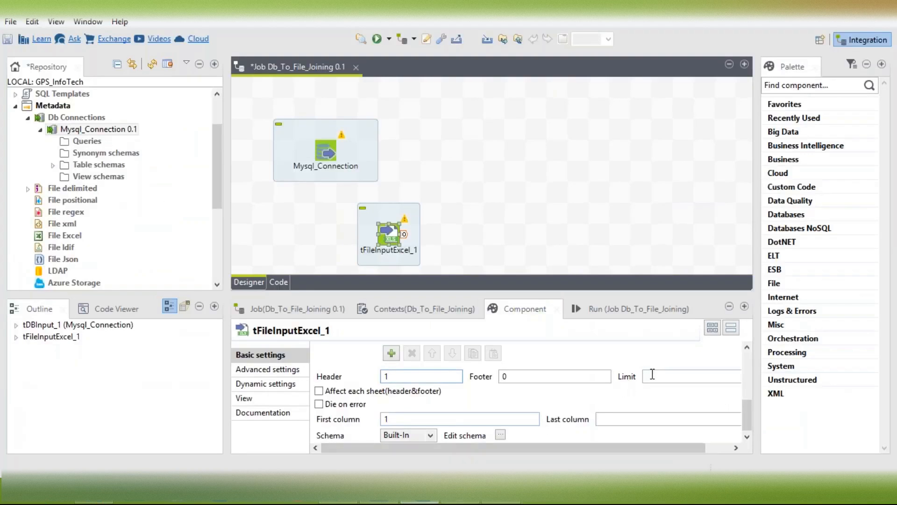
pyautogui.click(563, 374)
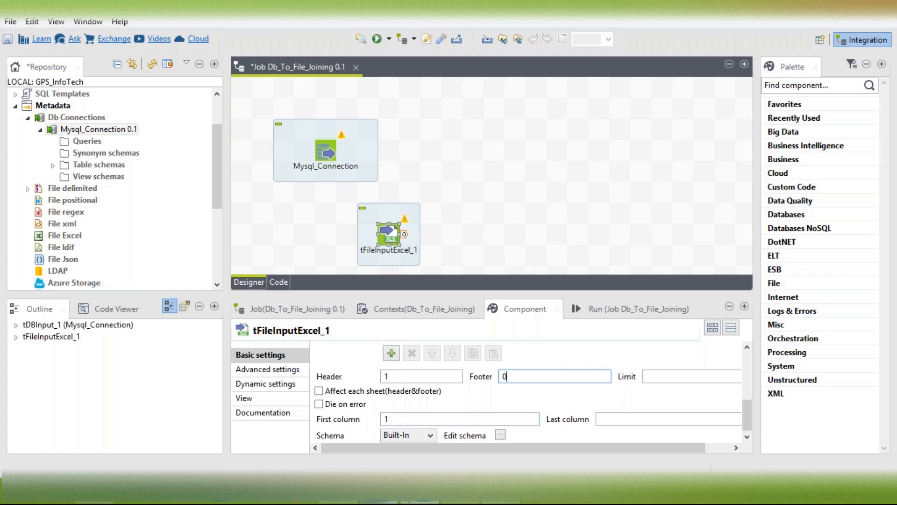
pyautogui.hotkey('alt', 'Tab')
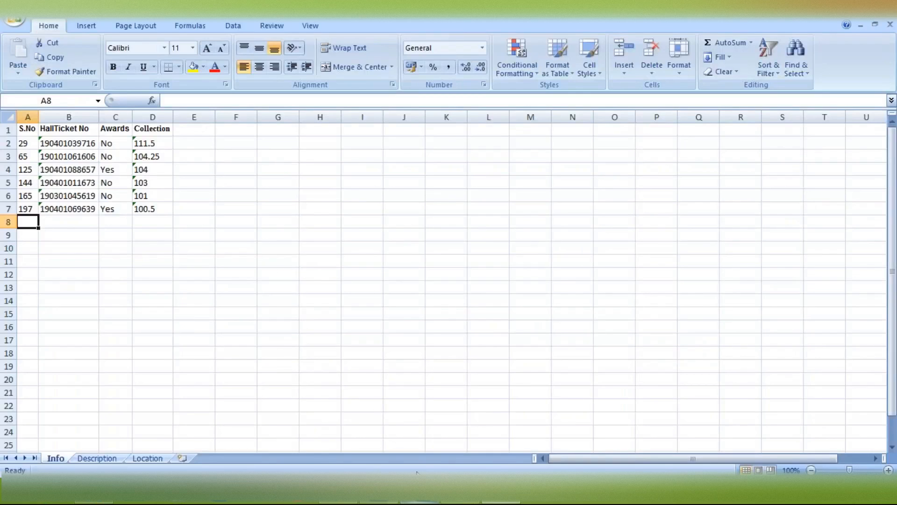
pyautogui.click(28, 444)
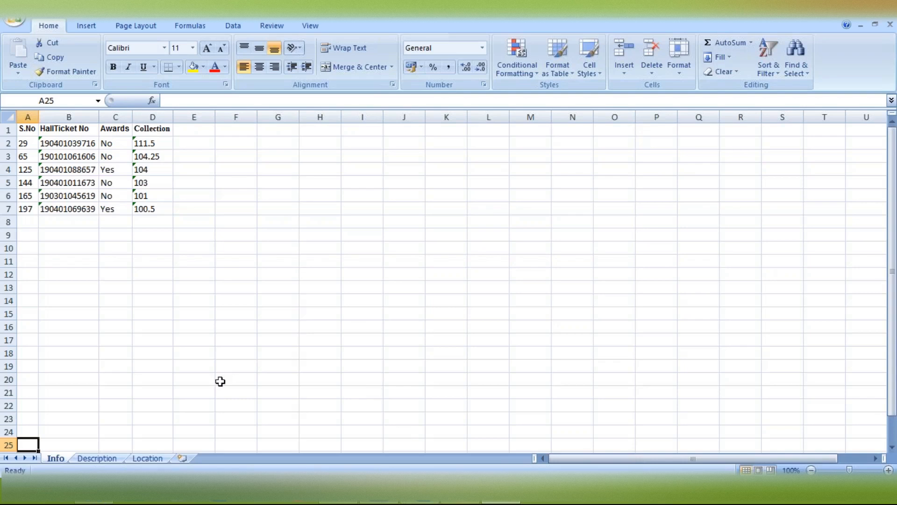
pyautogui.click(28, 380)
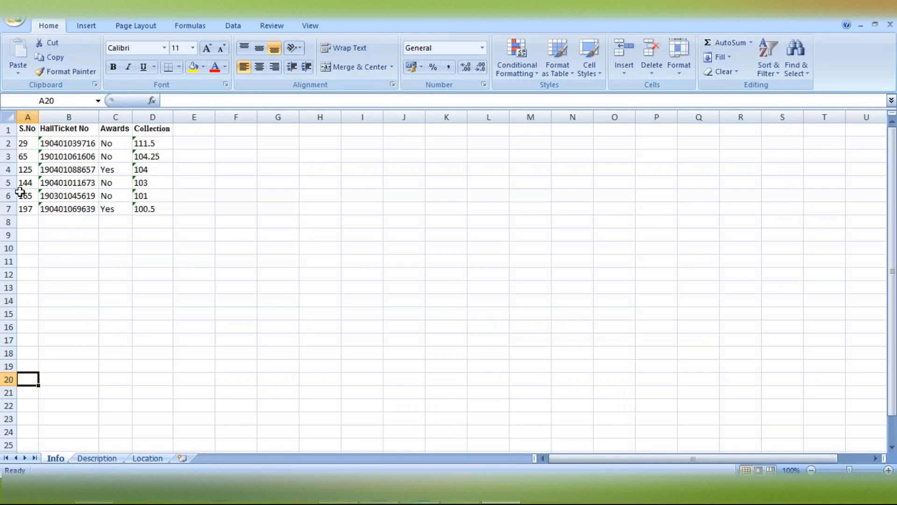
pyautogui.click(27, 172)
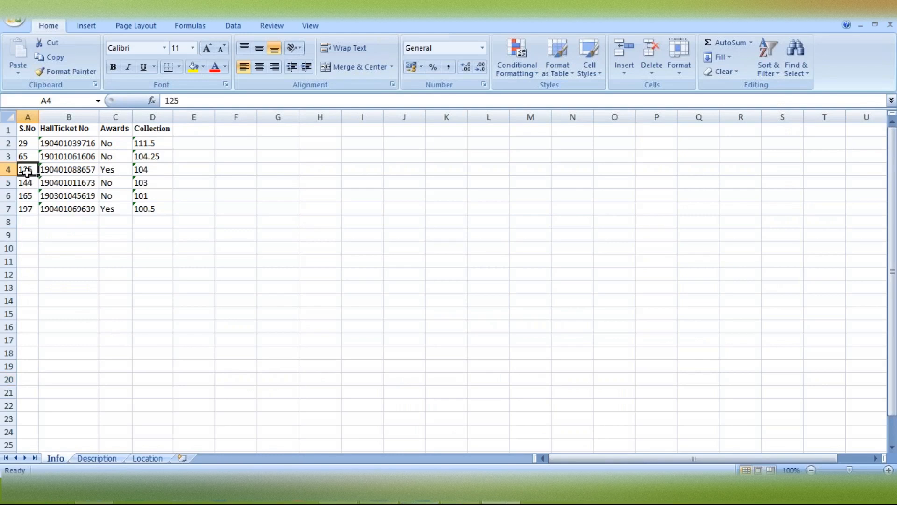
pyautogui.click(24, 209)
pyautogui.click(24, 364)
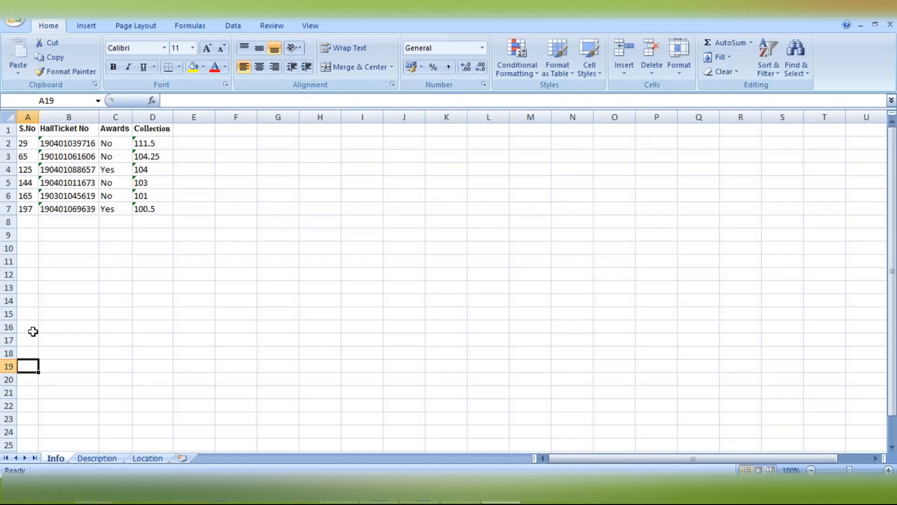
pyautogui.click(412, 502)
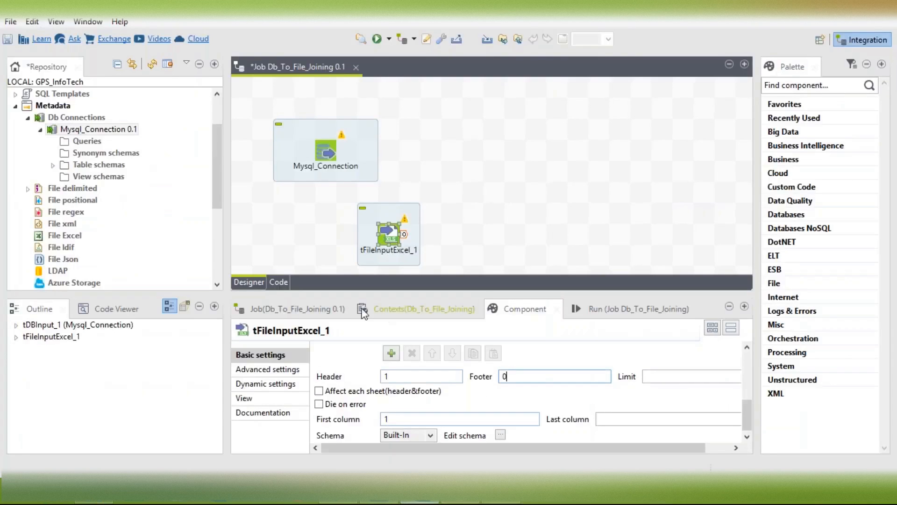
# Recheck the Info worksheet in Excel and set the Footer of tFileInputExcel_1 to 0
pyautogui.doubleClick(516, 376)
pyautogui.click(516, 375)
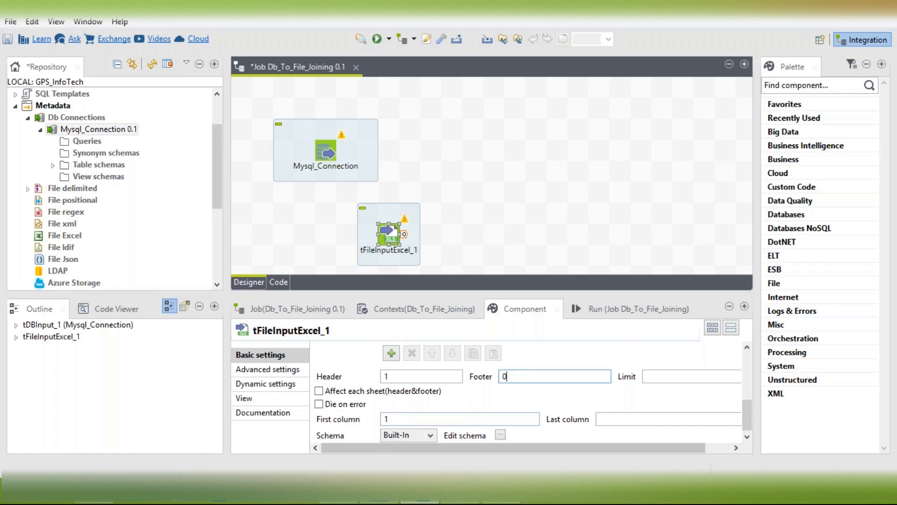
pyautogui.moveTo(500, 503)
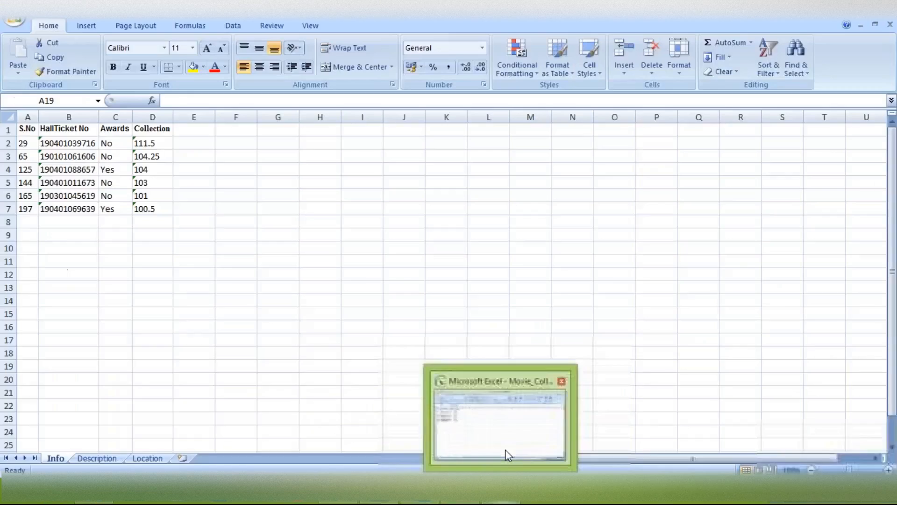
pyautogui.click(506, 449)
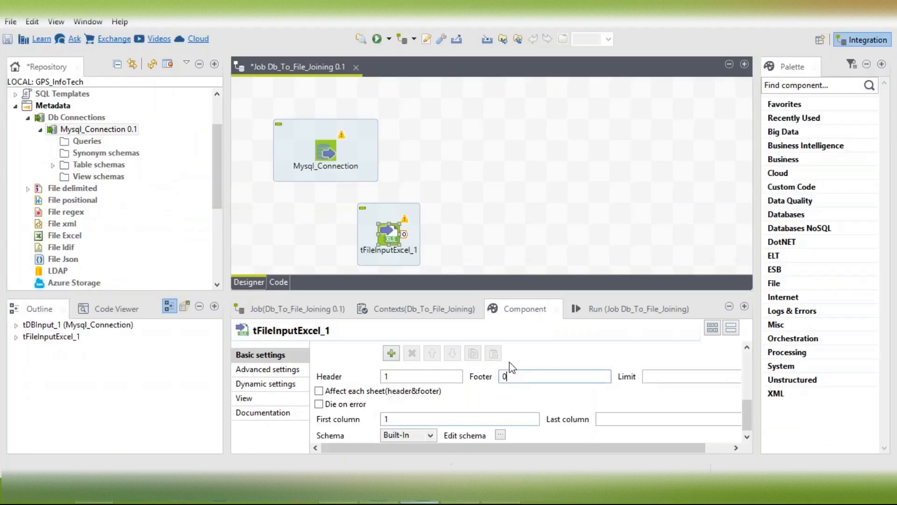
pyautogui.write('0')
pyautogui.doubleClick(535, 377)
pyautogui.click(673, 378)
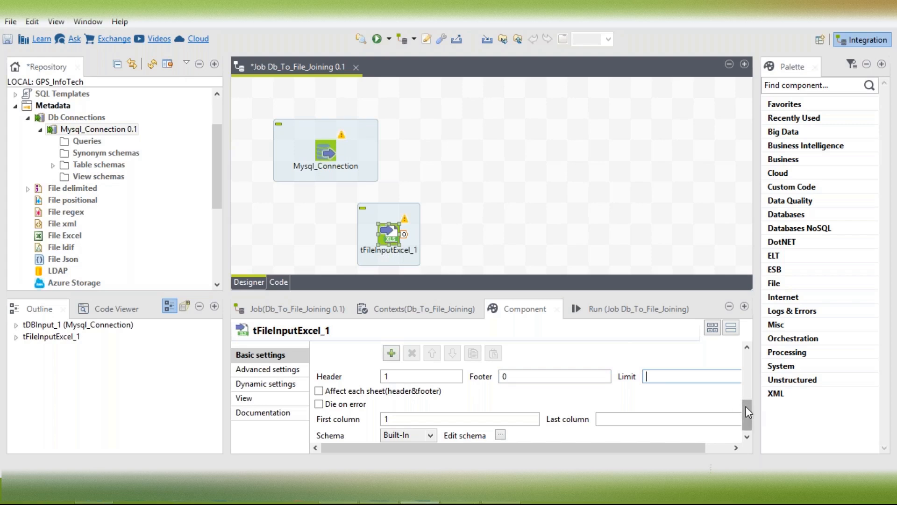
# Check the header columns of the Info worksheet in Excel, and set the Last column of tFileInputExcel_1 to 4 in Talend
pyautogui.moveTo(746, 405); pyautogui.dragTo(748, 414)
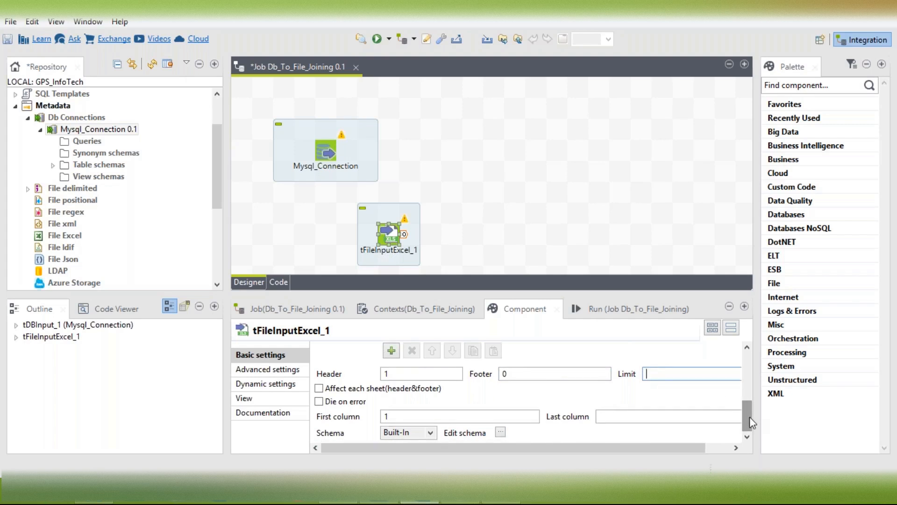
pyautogui.click(456, 415)
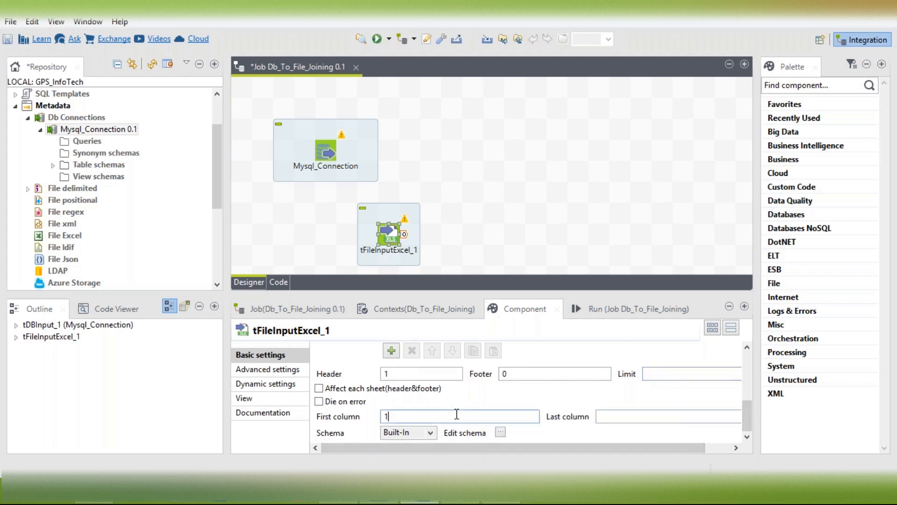
pyautogui.click(501, 502)
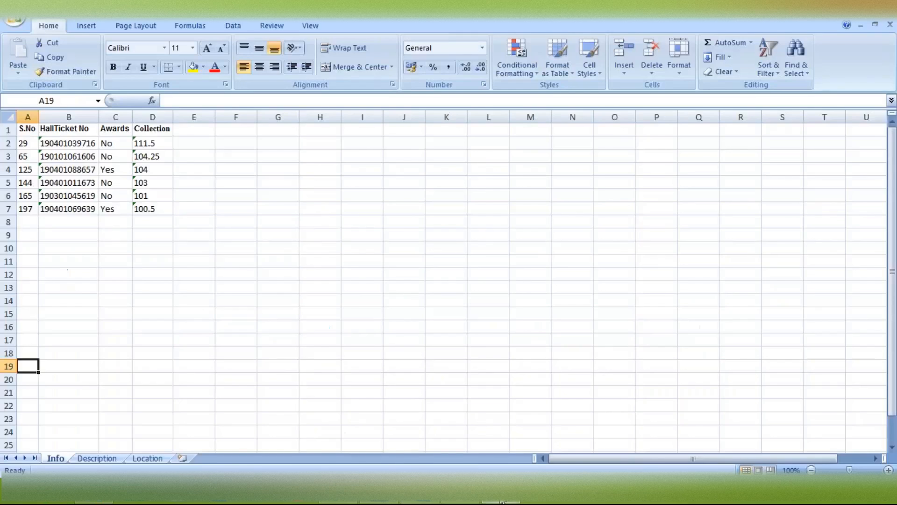
pyautogui.click(29, 131)
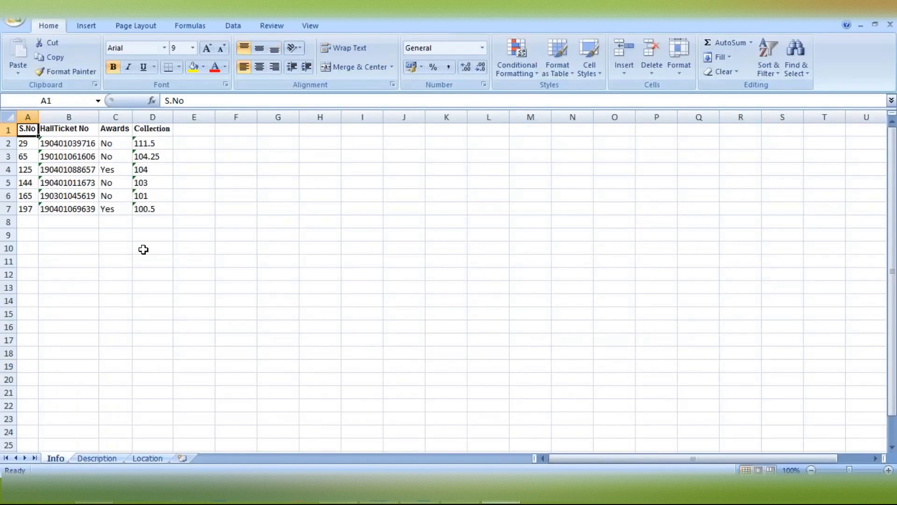
pyautogui.hotkey('shift', 'Right')
pyautogui.hotkey('shift', 'Right')
pyautogui.hotkey('shift', 'Right')
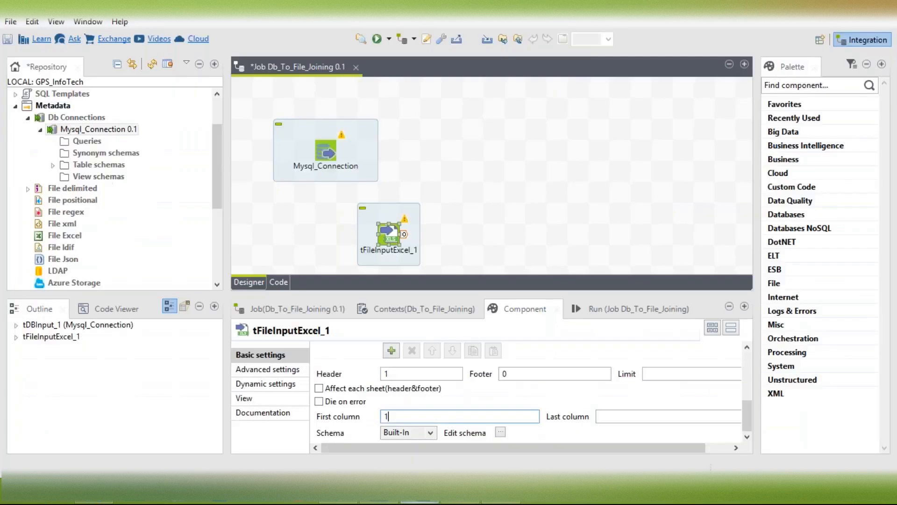
pyautogui.click(412, 503)
pyautogui.click(606, 415)
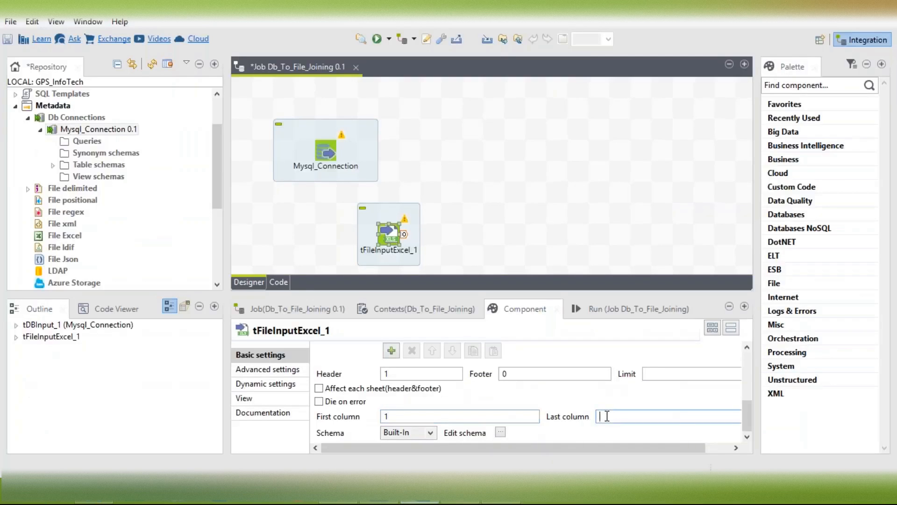
pyautogui.write('4')
# Recheck the header cells from S.No to Collection on the Info worksheet in Excel, and return to Talend
pyautogui.click(501, 497)
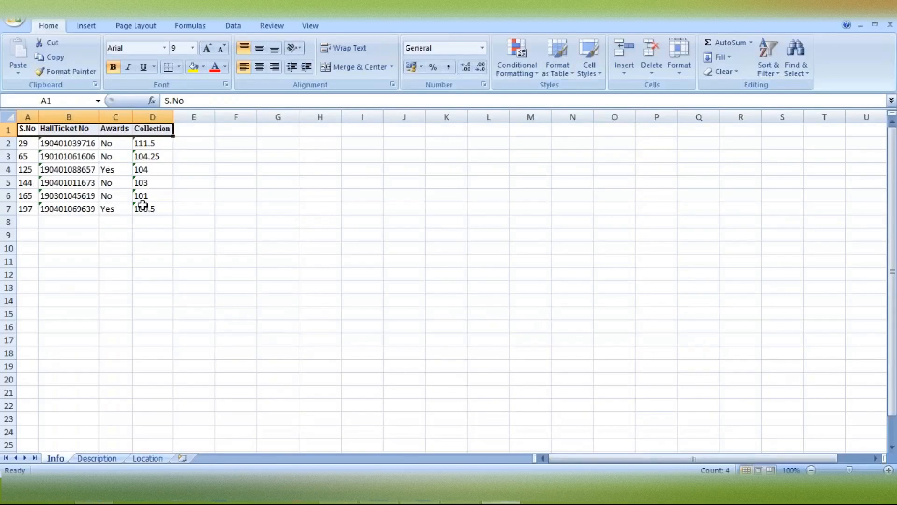
pyautogui.click(28, 129)
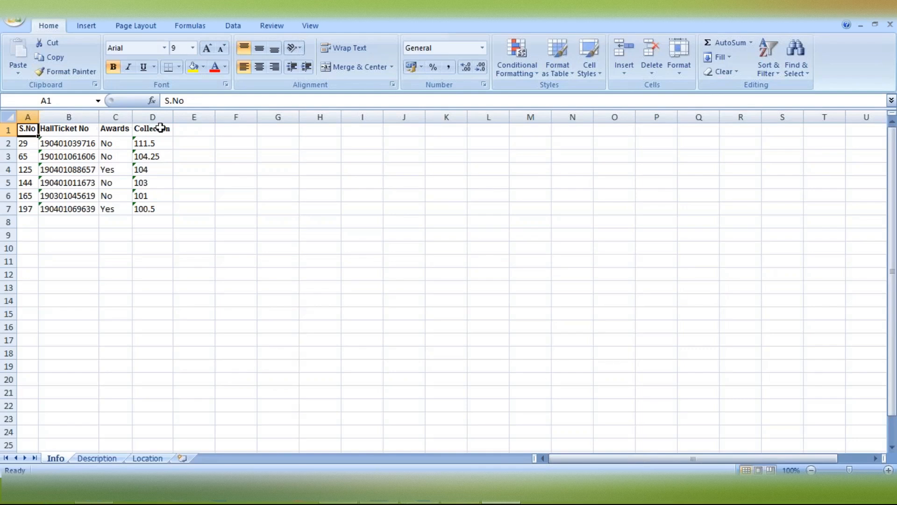
pyautogui.moveTo(160, 128); pyautogui.dragTo(164, 126)
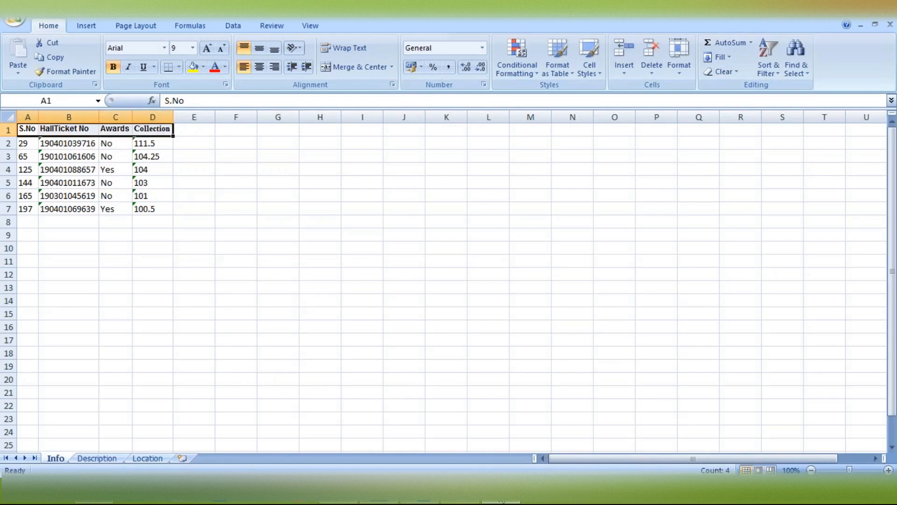
pyautogui.moveTo(501, 501)
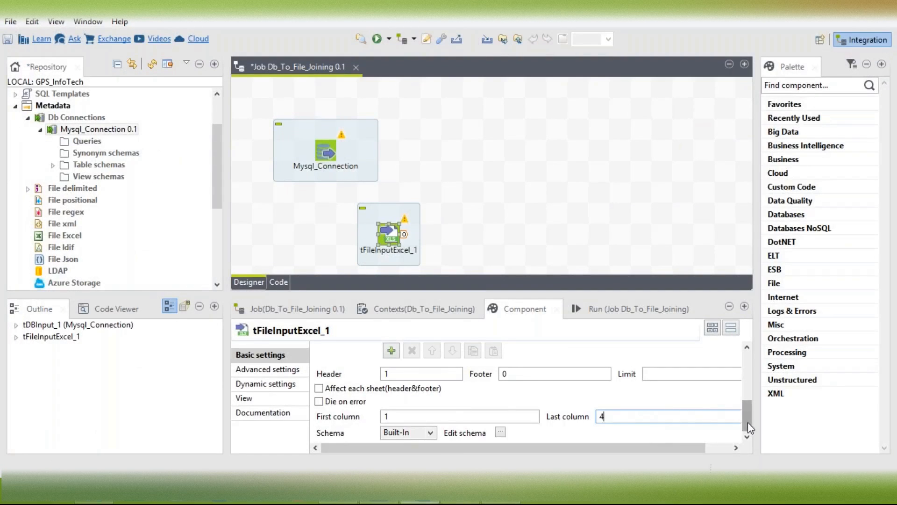
pyautogui.click(500, 433)
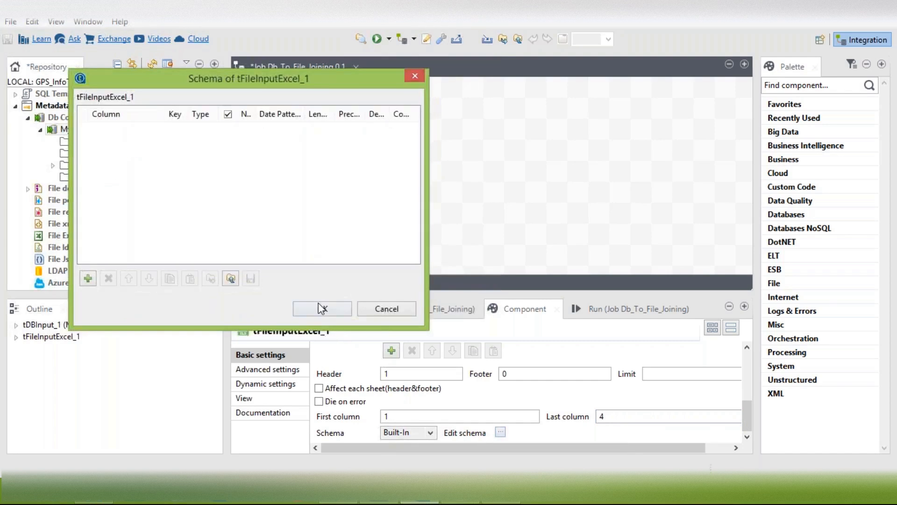
pyautogui.click(377, 309)
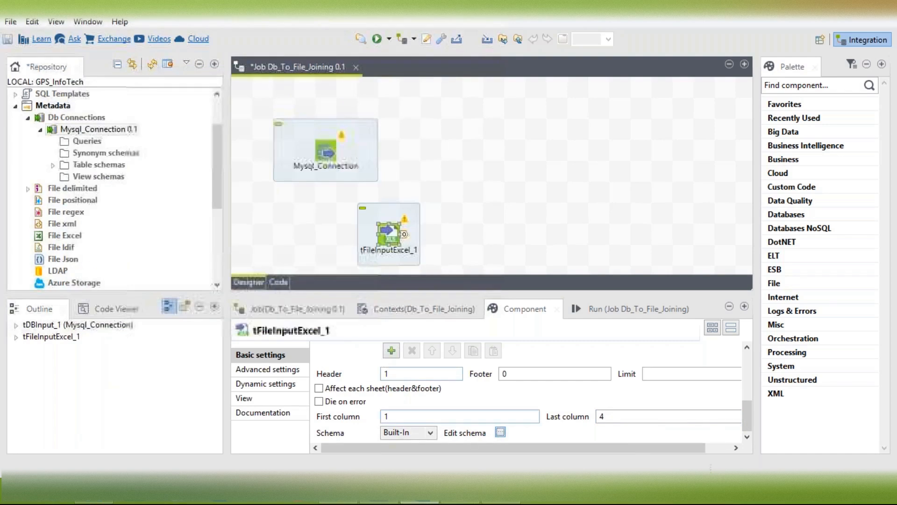
pyautogui.click(422, 432)
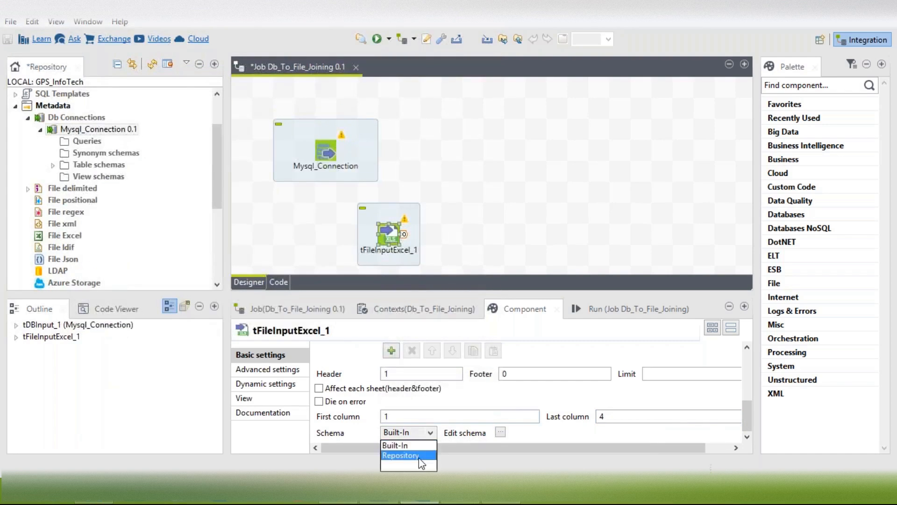
pyautogui.click(421, 456)
pyautogui.click(612, 433)
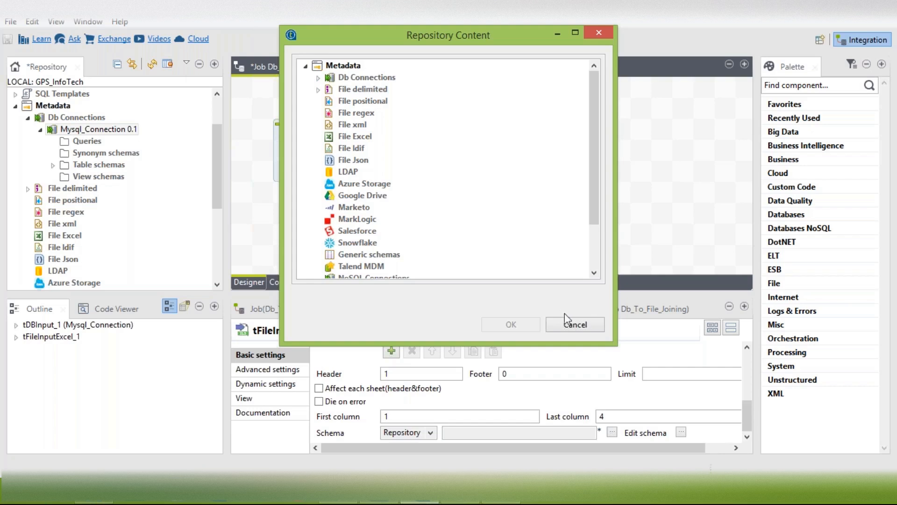
pyautogui.click(573, 325)
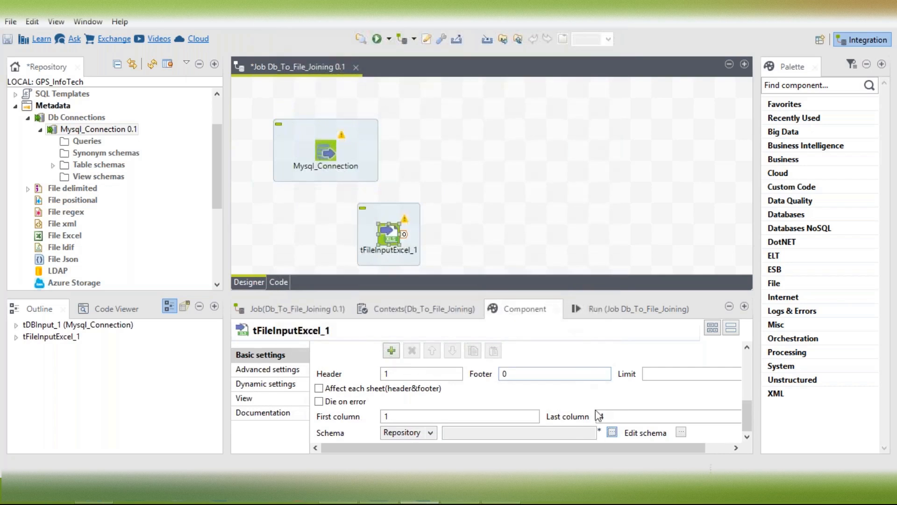
pyautogui.click(403, 432)
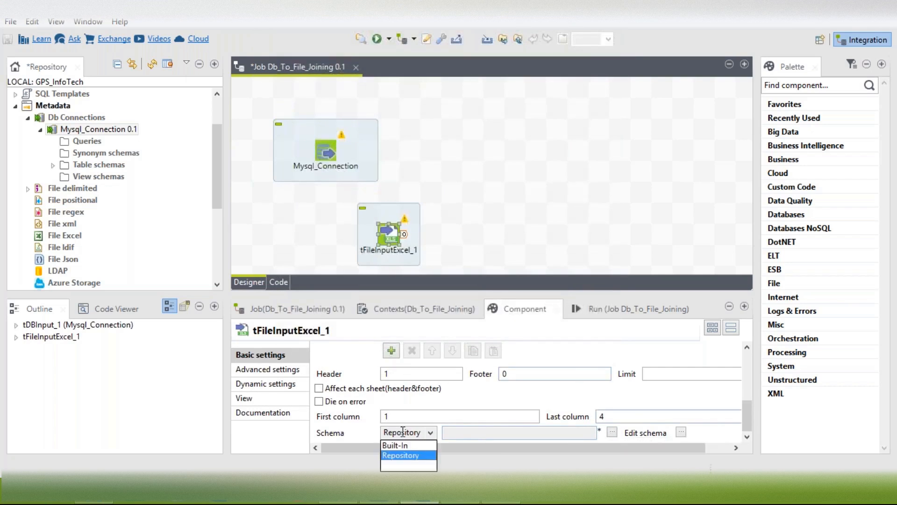
pyautogui.click(405, 442)
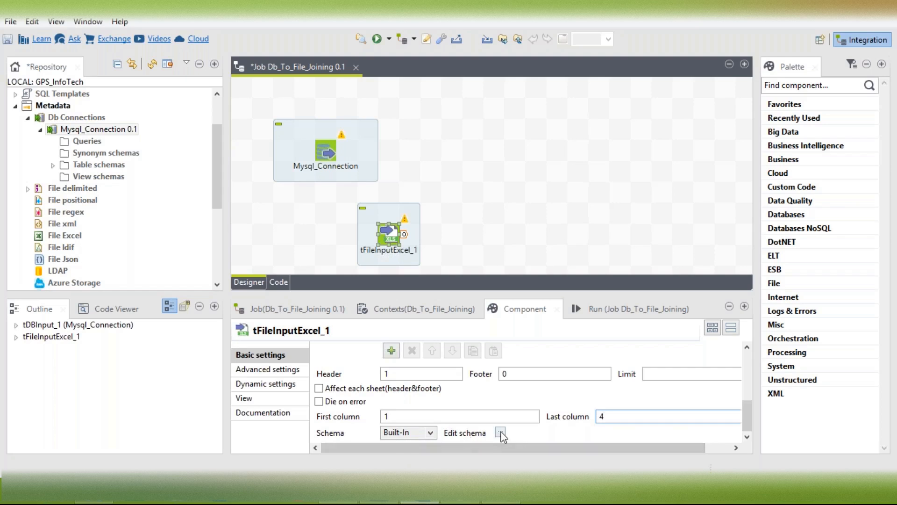
# Open the built-in schema of tFileInputExcel_1 for editing and add four columns
pyautogui.click(500, 433)
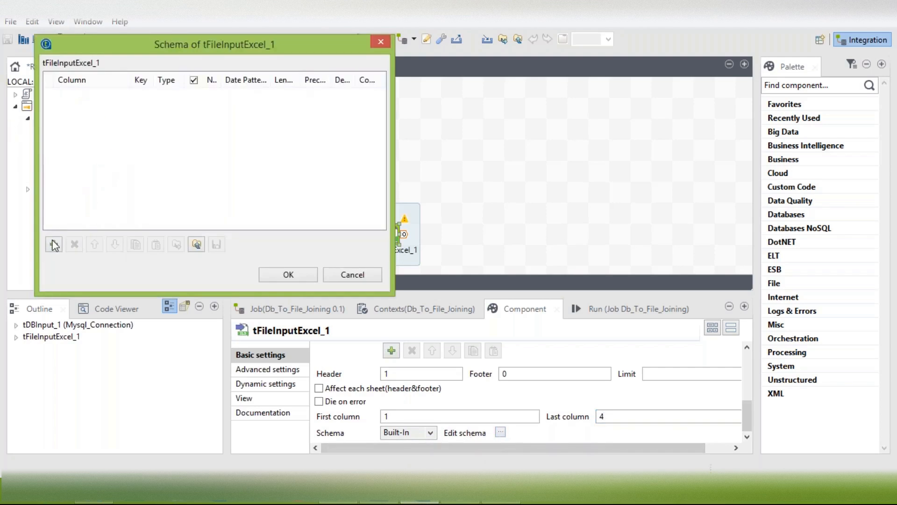
pyautogui.click(53, 244)
pyautogui.click(53, 244)
pyautogui.click(53, 244)
pyautogui.click(53, 244)
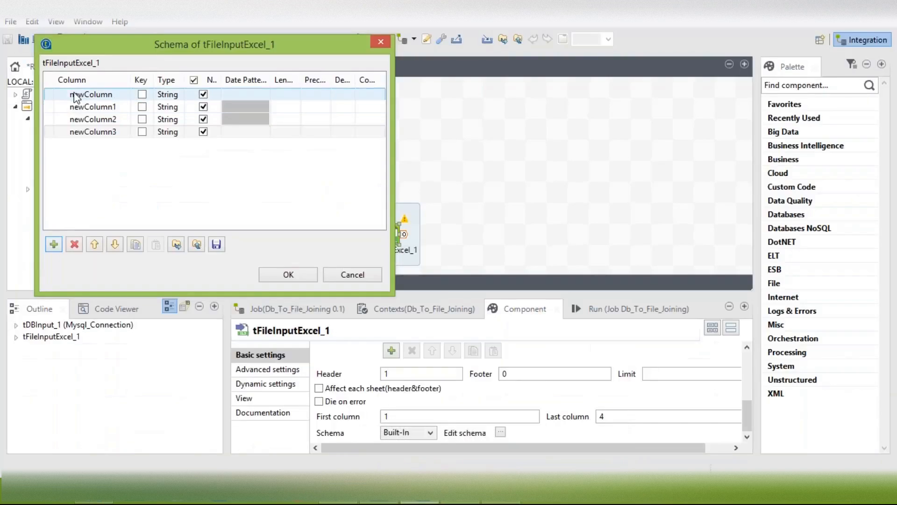
# Name the first two columns of the tFileInputExcel_1 schema Sno and HallTckt_Number
pyautogui.write('Sno')
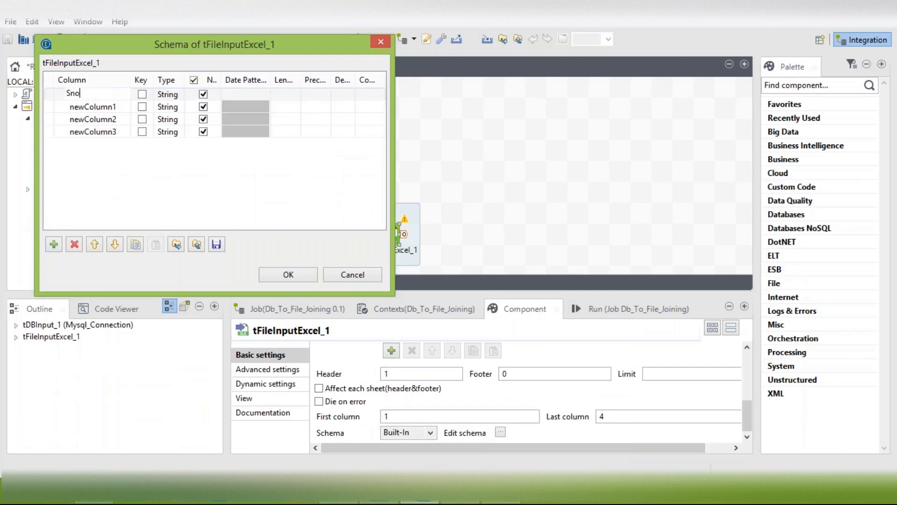
pyautogui.click(91, 107)
pyautogui.click(91, 106)
pyautogui.write('HallT')
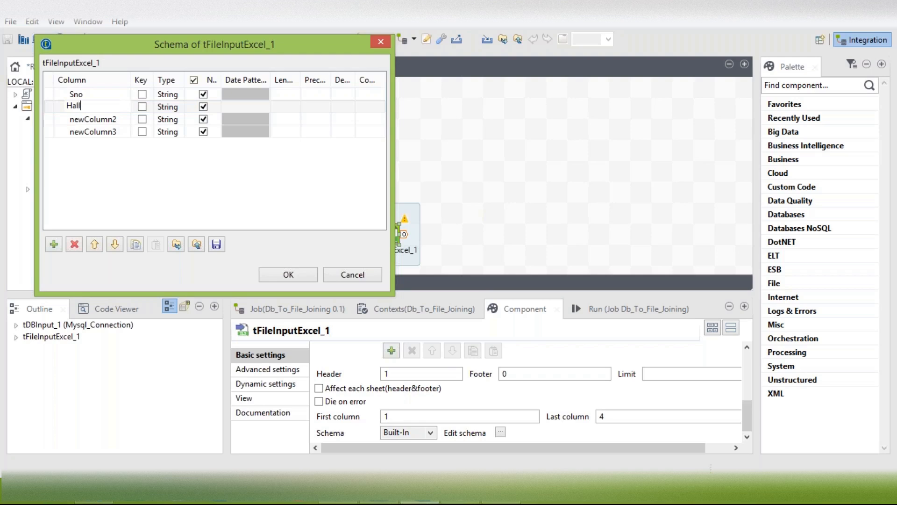
pyautogui.write('ckt_Number')
# Check the remaining headers in Excel, name the third and fourth schema columns Awards and Collection, and accept the schema
pyautogui.hotkey('alt', 'Tab')
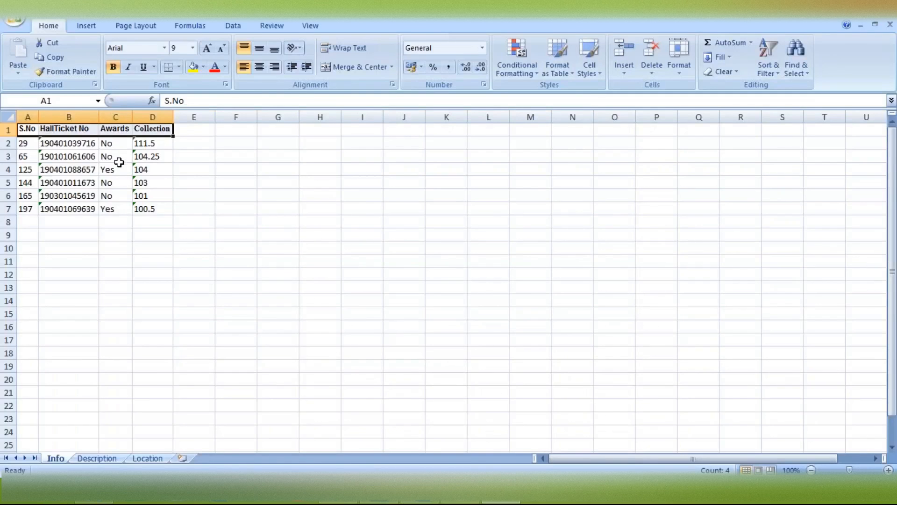
pyautogui.hotkey('alt', 'Tab')
pyautogui.hotkey('alt', 'Tab')
pyautogui.hotkey('alt', 'Tab')
pyautogui.click(98, 123)
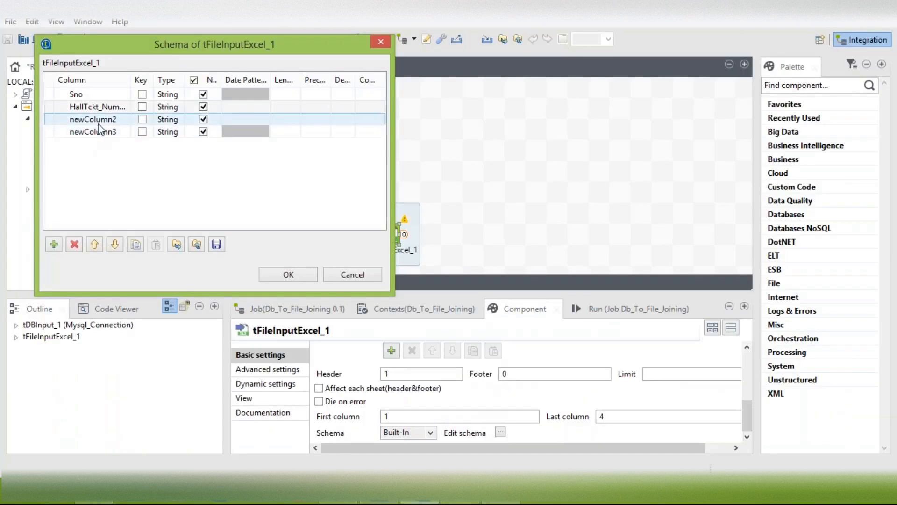
pyautogui.click(99, 122)
pyautogui.write('Awards')
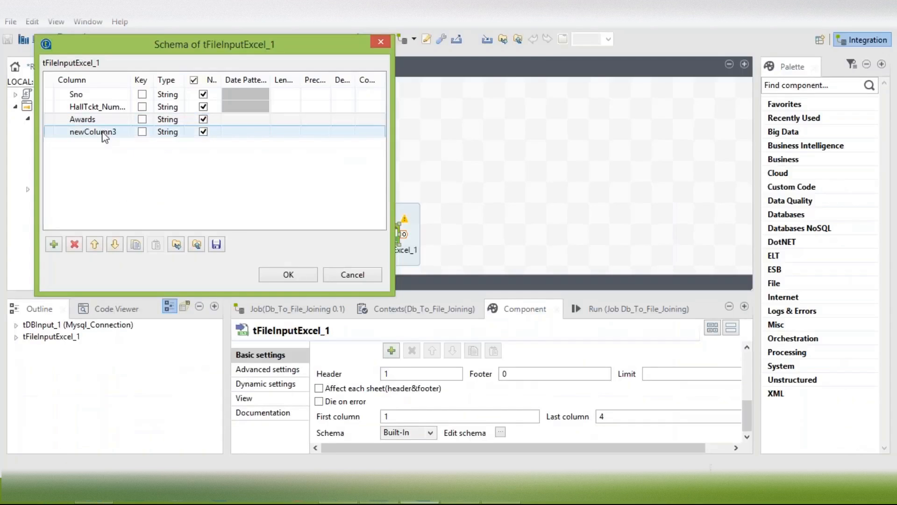
pyautogui.click(89, 130)
pyautogui.write('Collection')
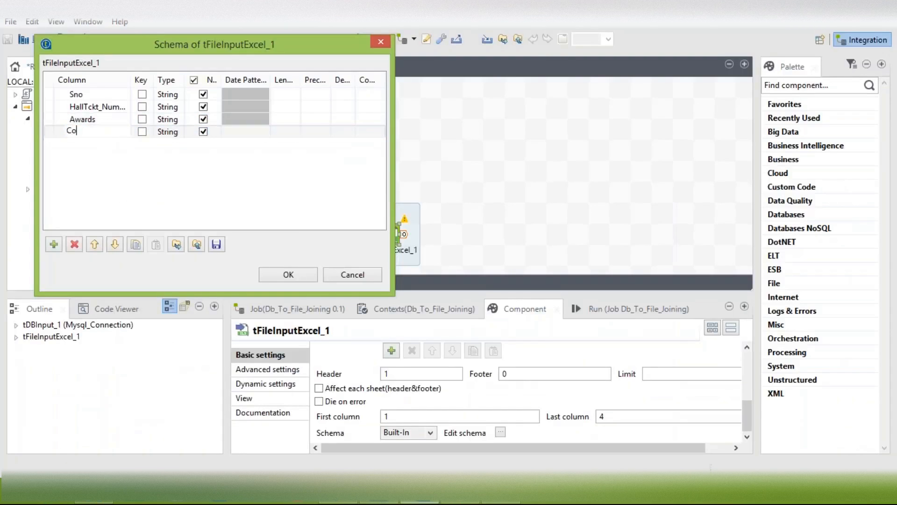
pyautogui.press('Return')
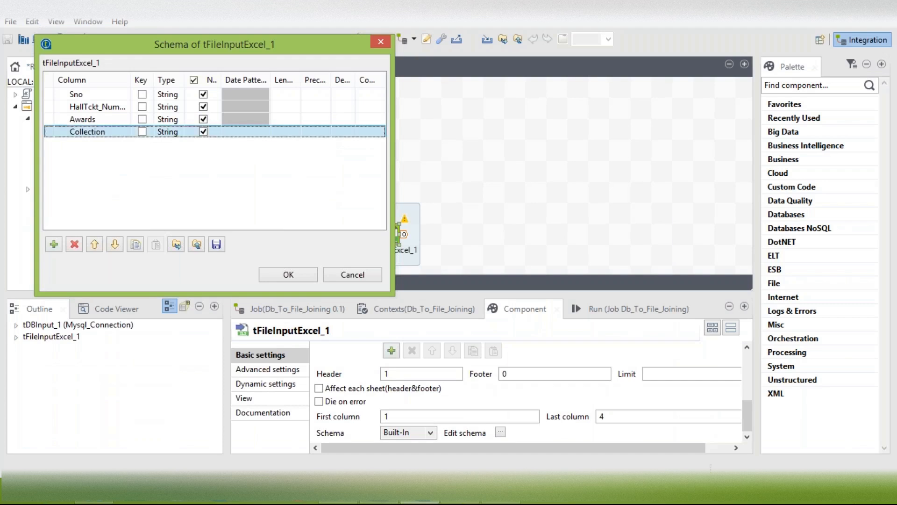
pyautogui.click(269, 275)
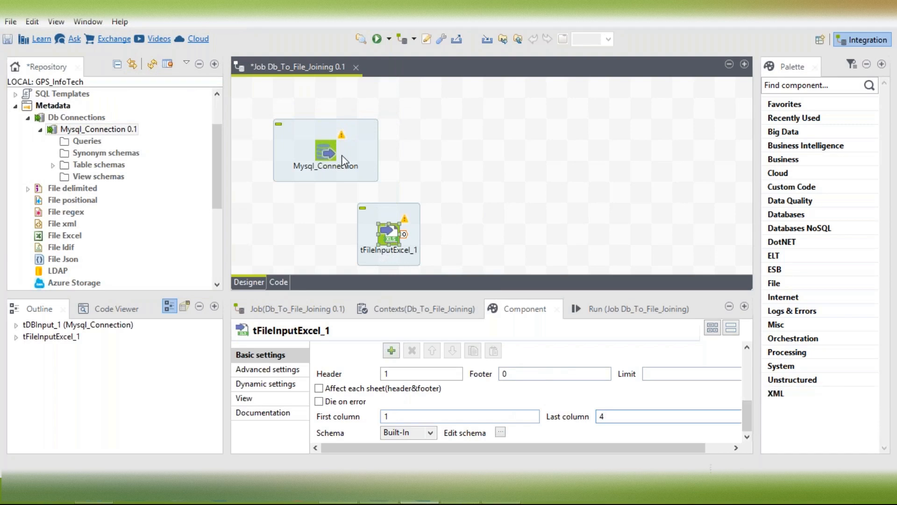
# Space out the Mysql_Connection and tFileInputExcel_1 subjobs, and add a tMap component beside Mysql_Connection
pyautogui.moveTo(365, 140); pyautogui.dragTo(365, 119)
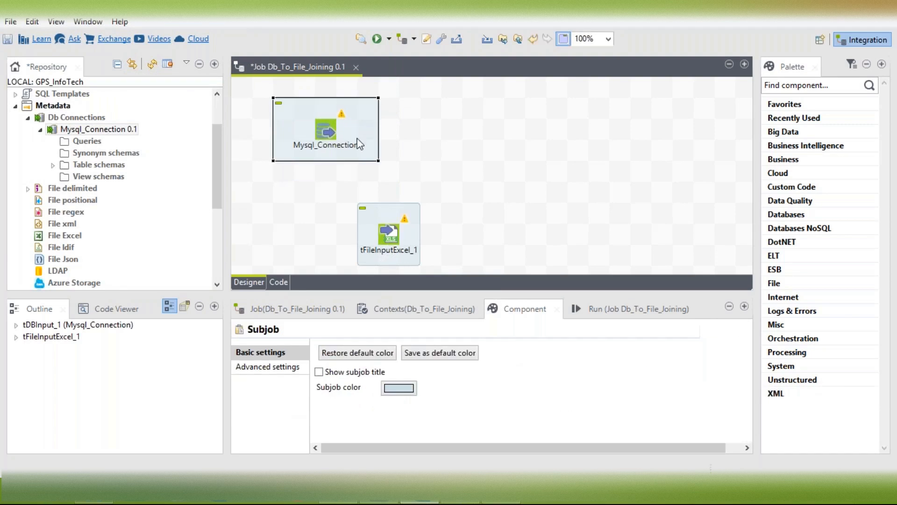
pyautogui.moveTo(414, 235); pyautogui.dragTo(436, 235)
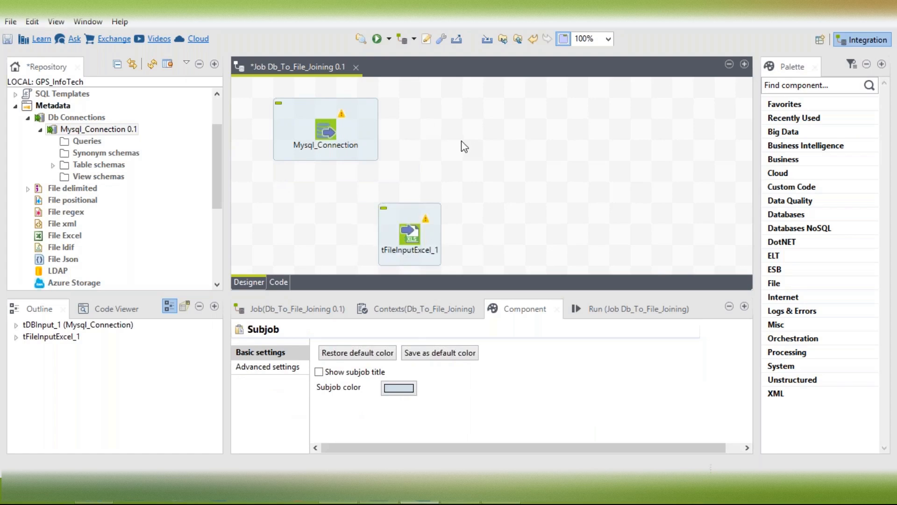
pyautogui.write('tMap')
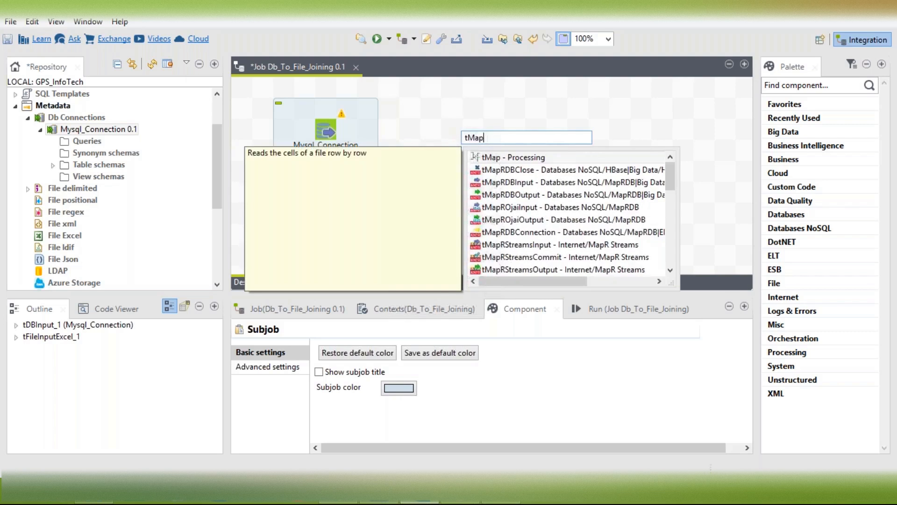
pyautogui.press('Return')
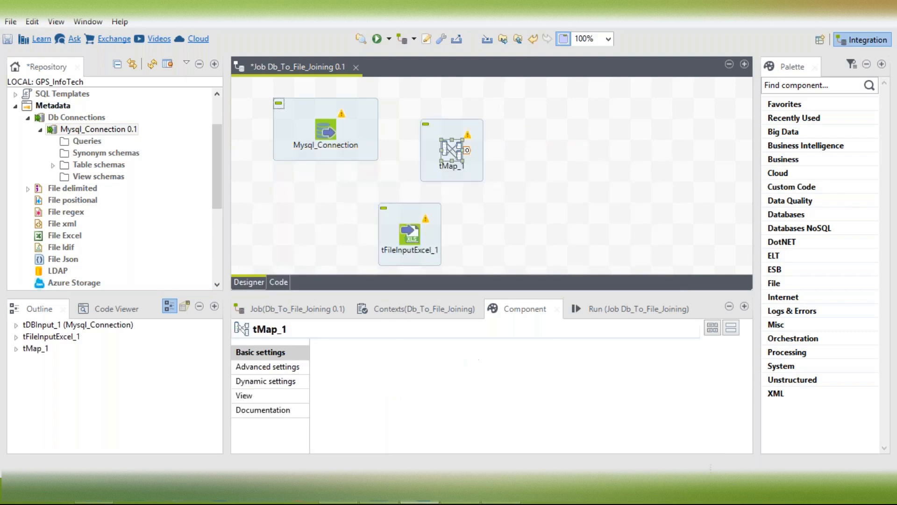
pyautogui.moveTo(453, 152); pyautogui.dragTo(462, 132)
# Connect Mysql_Connection to tMap_1 with a Main row
pyautogui.click(321, 127)
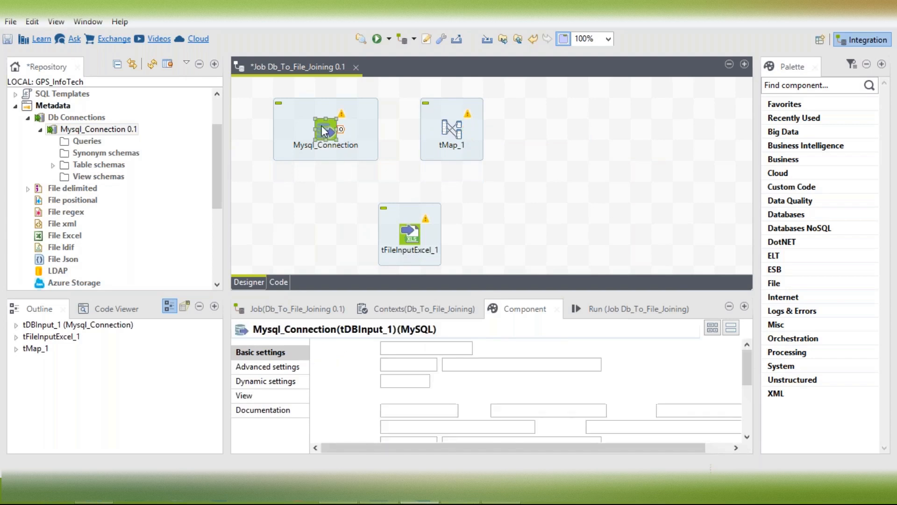
pyautogui.rightClick(321, 127)
pyautogui.moveTo(333, 133)
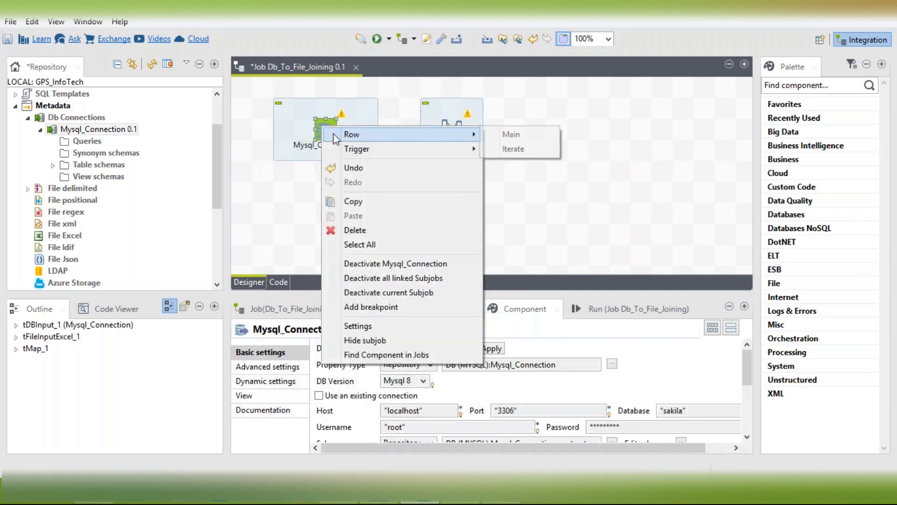
pyautogui.click(502, 135)
pyautogui.click(453, 132)
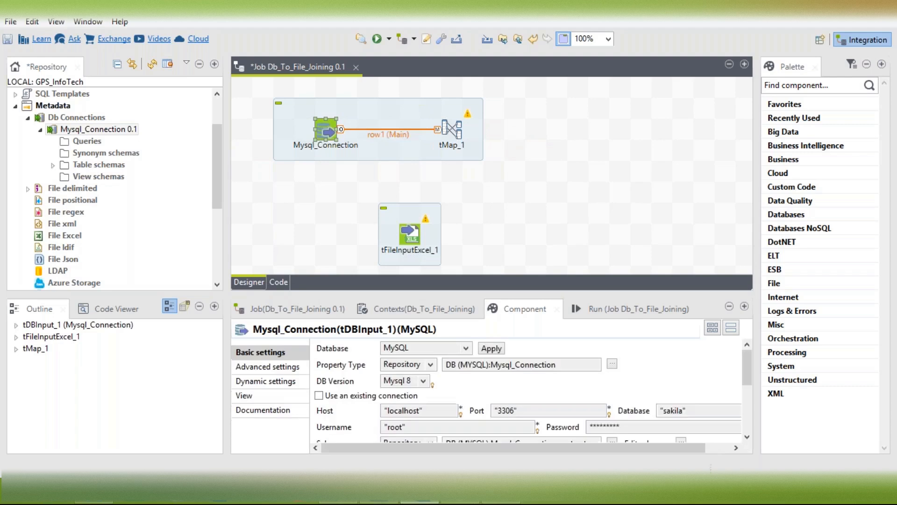
# Connect tFileInputExcel_1 to tMap_1 with a Main row as the lookup input, and select the new link
pyautogui.rightClick(414, 236)
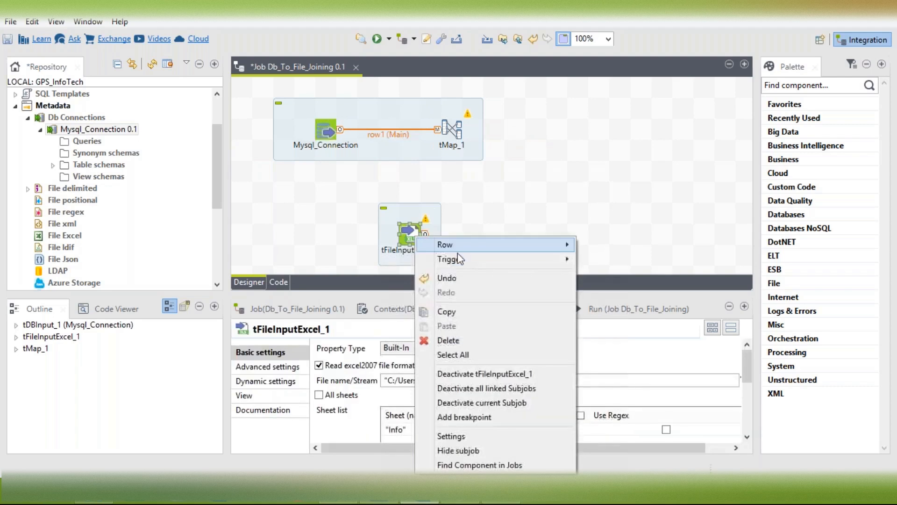
pyautogui.moveTo(493, 246)
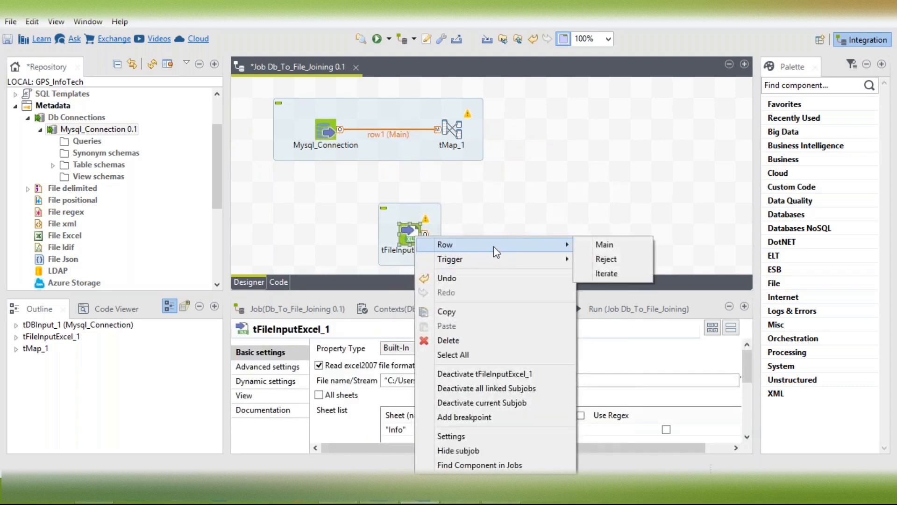
pyautogui.click(603, 244)
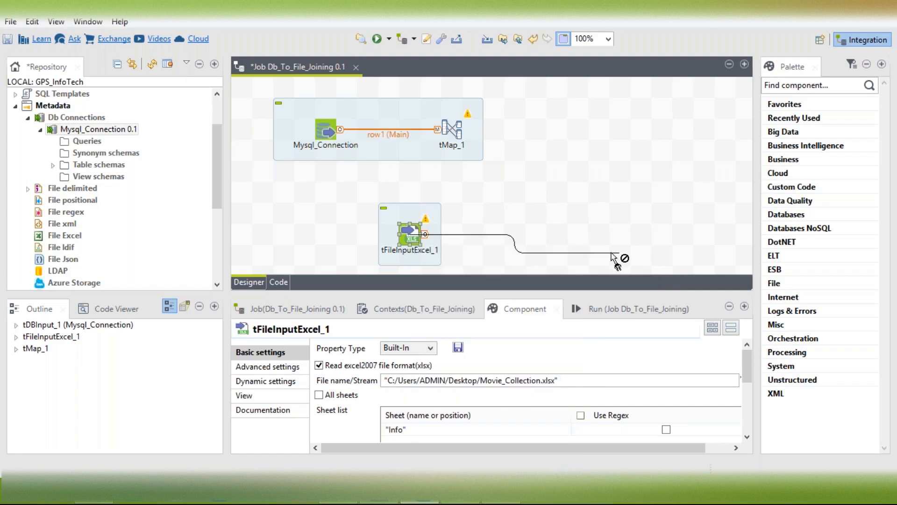
pyautogui.click(454, 134)
pyautogui.click(436, 188)
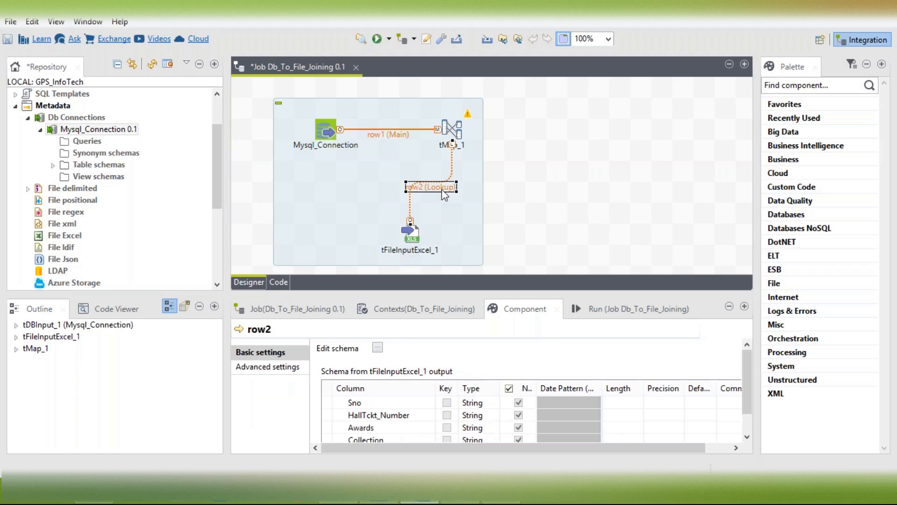
# Delete the row2 lookup link from tFileInputExcel_1 and the row1 main link from Mysql_Connection
pyautogui.click(374, 194)
pyautogui.click(414, 187)
pyautogui.press('Delete')
pyautogui.click(396, 135)
pyautogui.press('Delete')
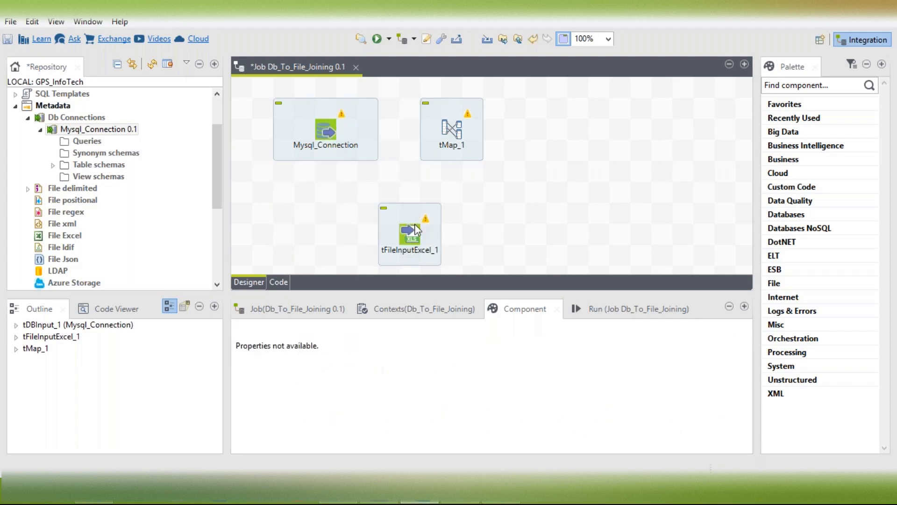
# Connect tFileInputExcel_1 to tMap_1 first, using a Main row, to make it the main input
pyautogui.click(416, 229)
pyautogui.rightClick(416, 229)
pyautogui.moveTo(450, 234)
pyautogui.click(601, 235)
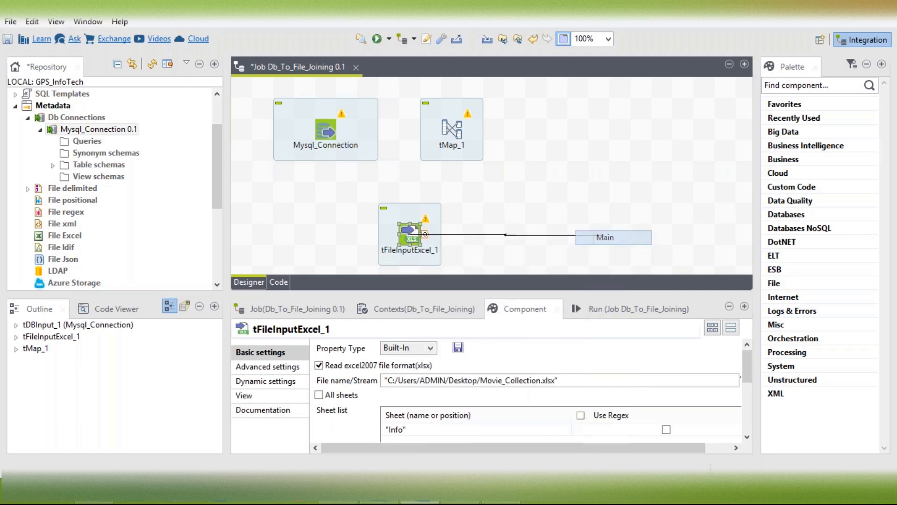
pyautogui.click(446, 144)
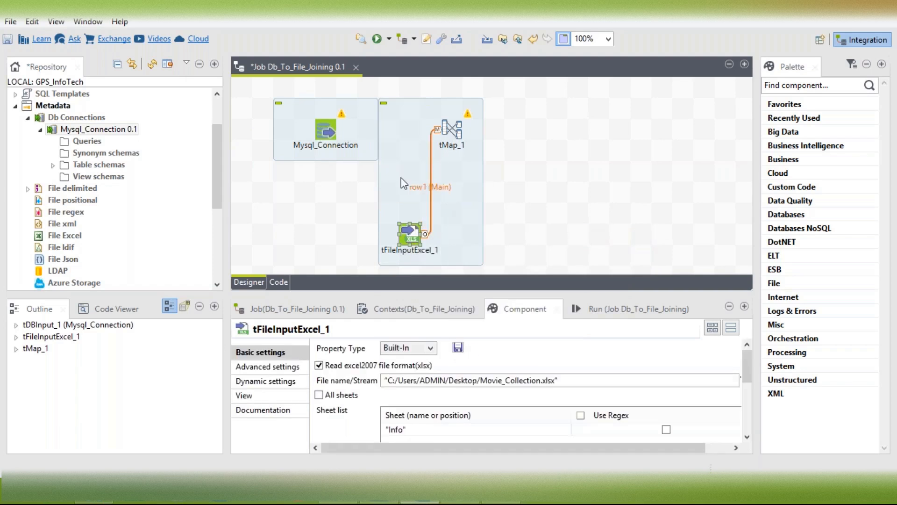
# Connect Mysql_Connection to tMap_1 with a Main row as the second, lookup input
pyautogui.rightClick(321, 130)
pyautogui.moveTo(468, 137)
pyautogui.click(499, 136)
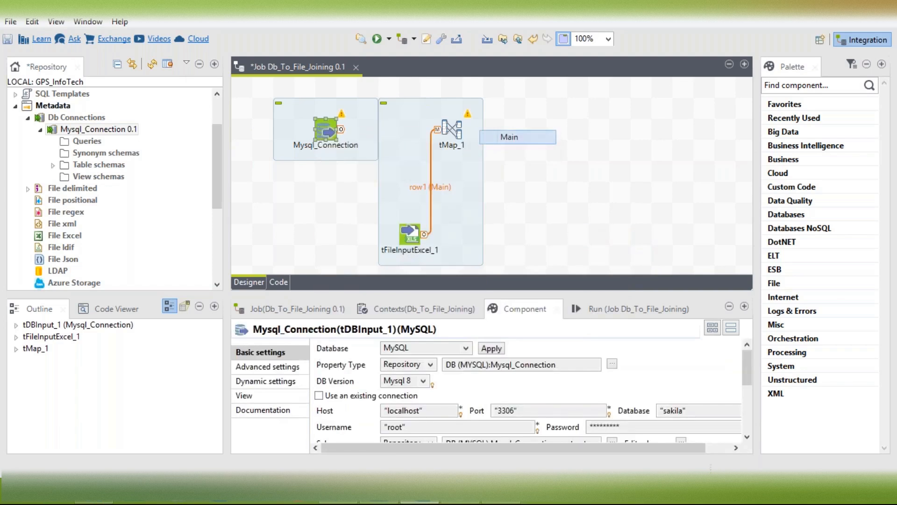
pyautogui.click(451, 138)
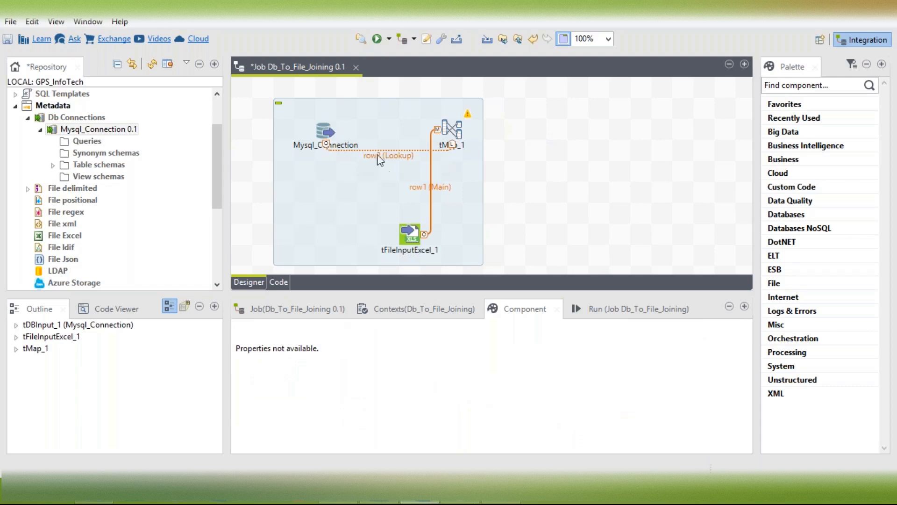
# Delete the lookup link from Mysql_Connection and the main link from tFileInputExcel_1
pyautogui.click(401, 156)
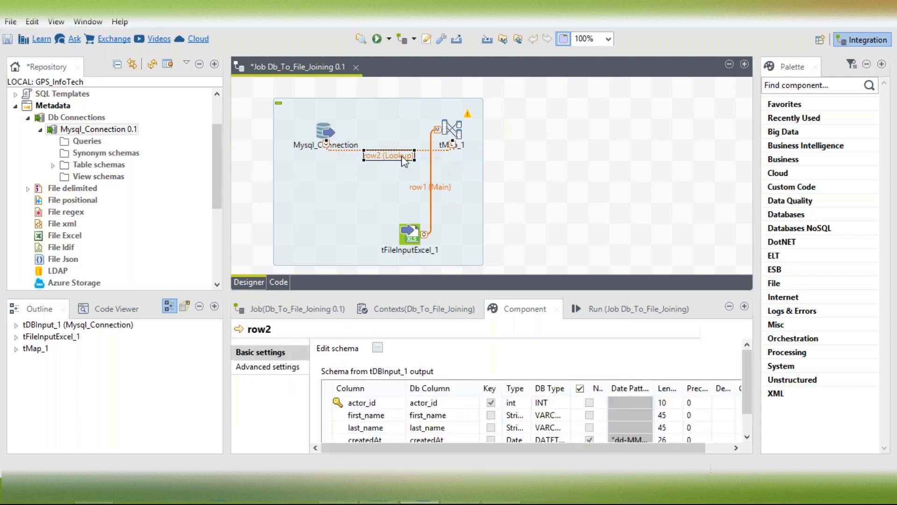
pyautogui.press('Delete')
pyautogui.click(422, 187)
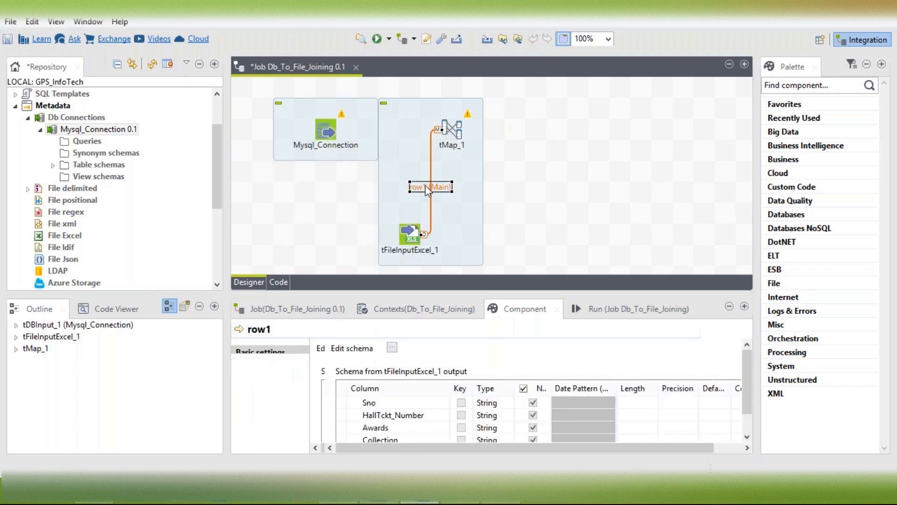
pyautogui.press('Delete')
# Reconnect Mysql_Connection to tMap_1 with a Main row so that it is the main input
pyautogui.click(325, 131)
pyautogui.rightClick(328, 130)
pyautogui.moveTo(356, 136)
pyautogui.click(514, 140)
pyautogui.click(460, 137)
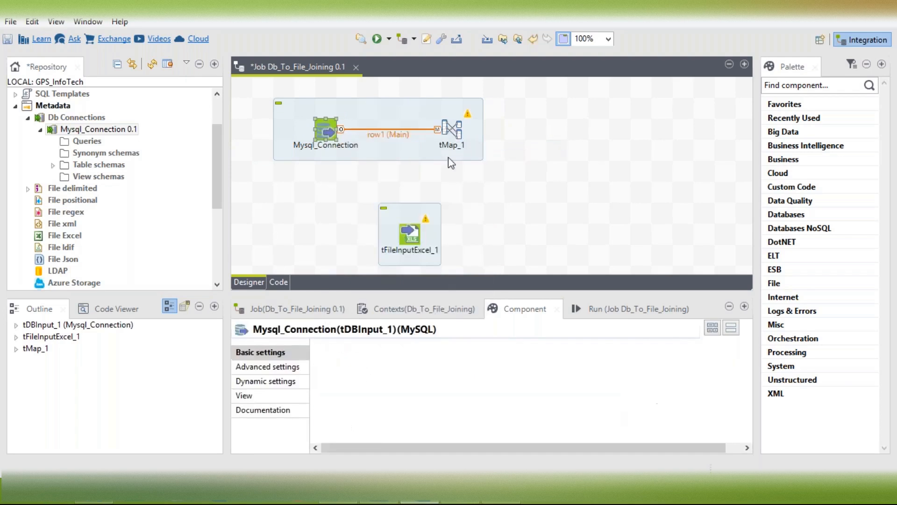
# Connect tFileInputExcel_1 to tMap_1 with a Main row as the lookup, and move the Excel component slightly closer to tMap_1
pyautogui.rightClick(404, 233)
pyautogui.moveTo(434, 241)
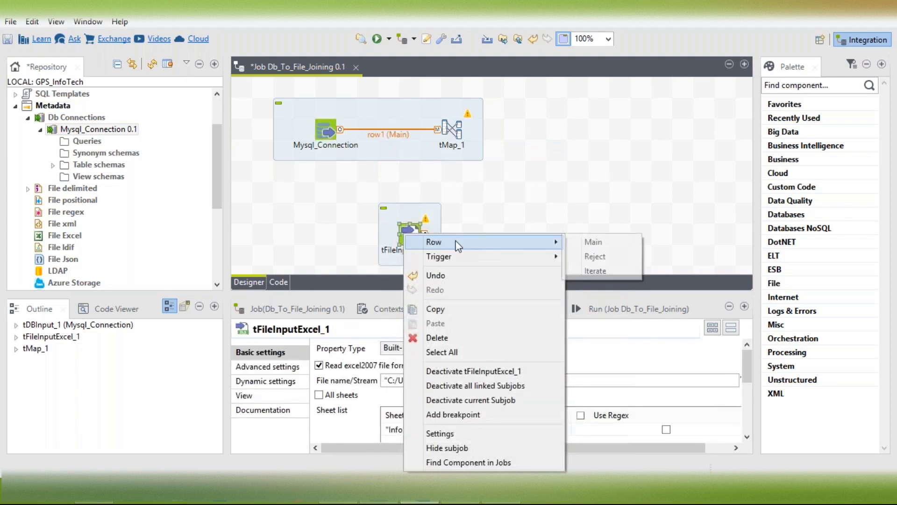
pyautogui.click(593, 242)
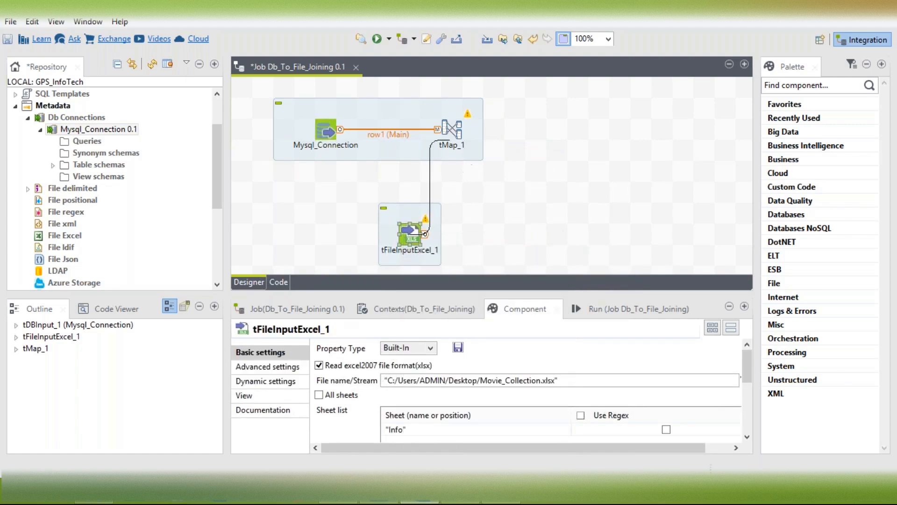
pyautogui.click(451, 134)
pyautogui.moveTo(413, 238); pyautogui.dragTo(414, 217)
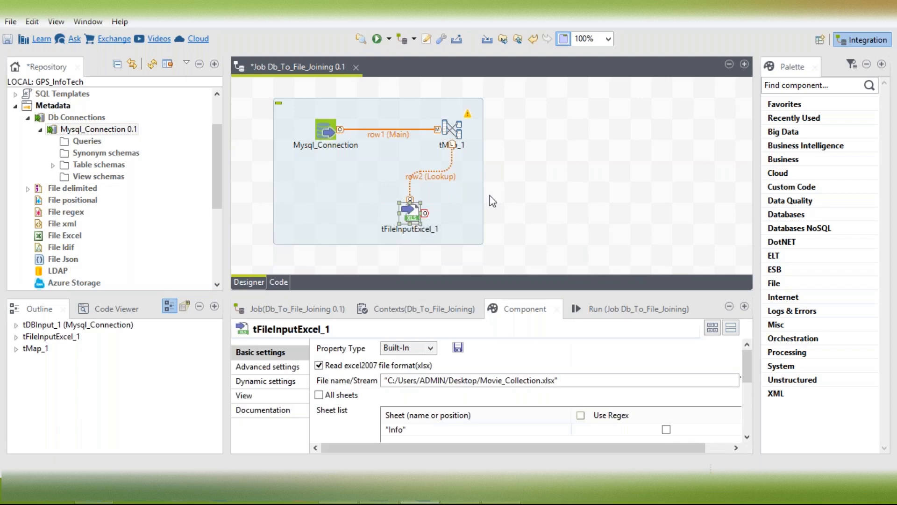
# Add a tFileOutputDelimited component and place it to the right of tMap_1, level with it
pyautogui.click(546, 217)
pyautogui.write('t')
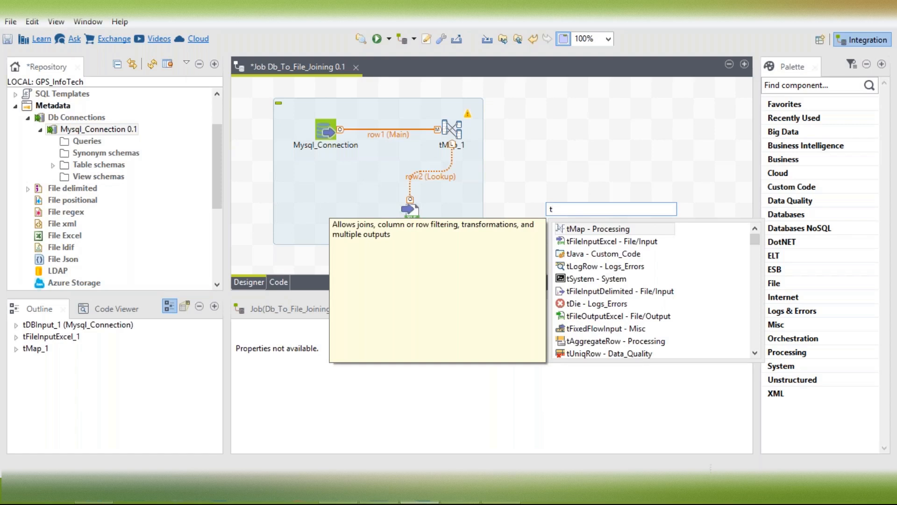
pyautogui.write('File')
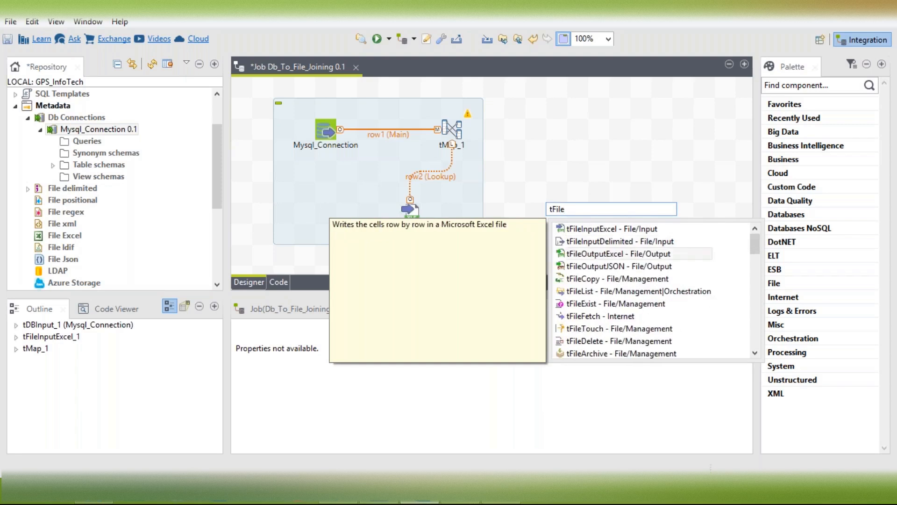
pyautogui.write('Ou')
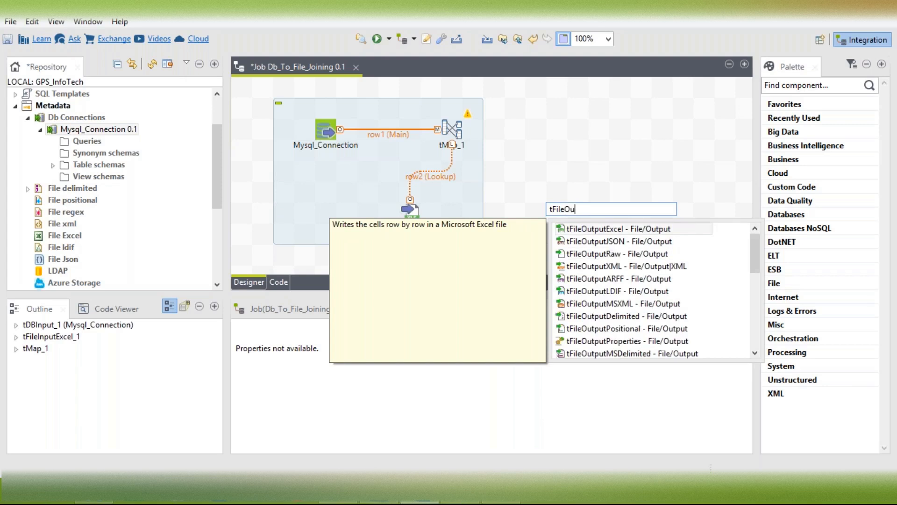
pyautogui.write('tputDe')
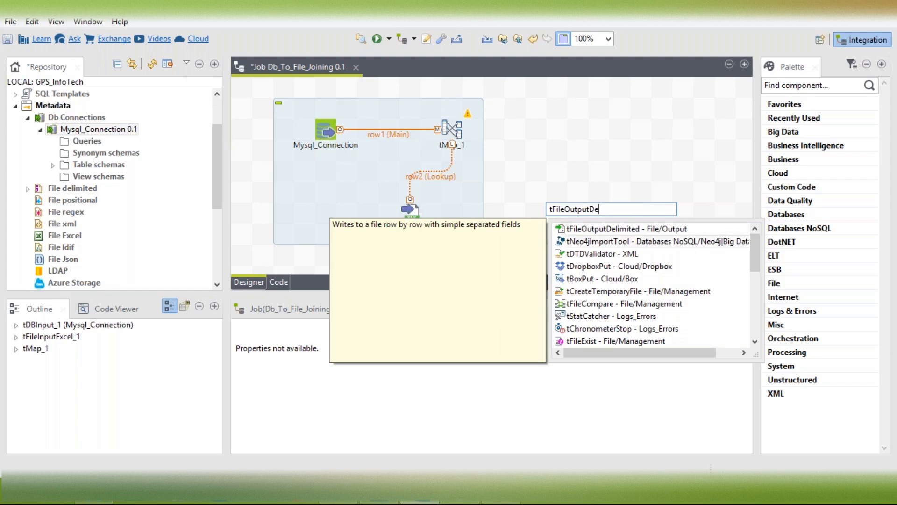
pyautogui.doubleClick(578, 229)
pyautogui.moveTo(543, 214); pyautogui.dragTo(626, 127)
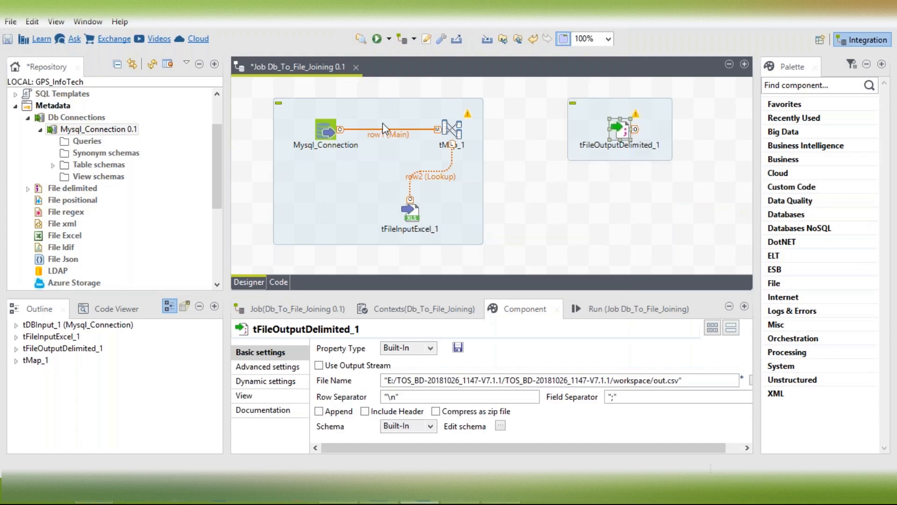
pyautogui.click(325, 135)
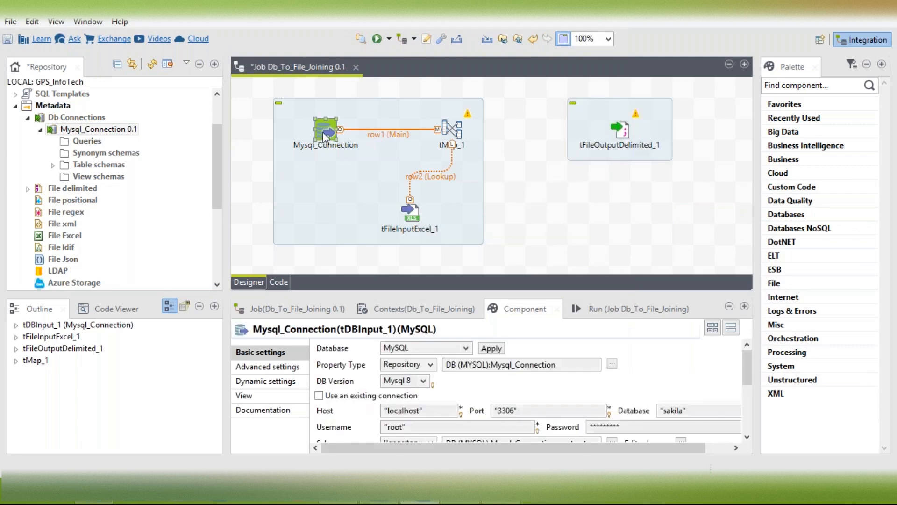
pyautogui.click(410, 214)
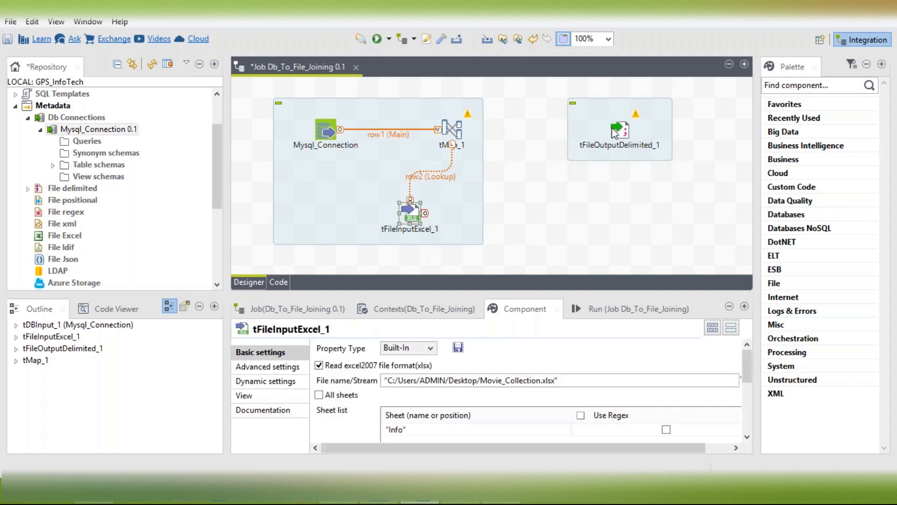
pyautogui.click(623, 133)
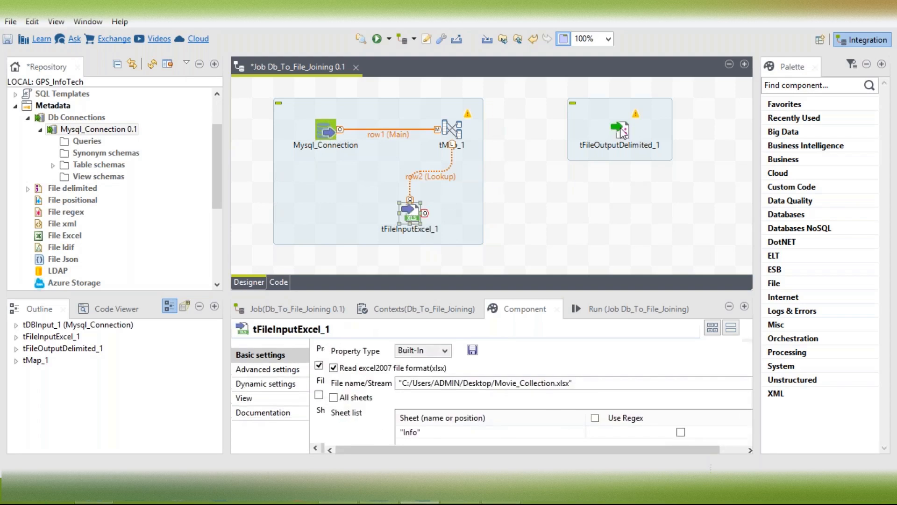
# Connect tMap_1 to tFileOutputDelimited_1 with a new main output named Trg_Flow_01
pyautogui.rightClick(458, 136)
pyautogui.moveTo(561, 140)
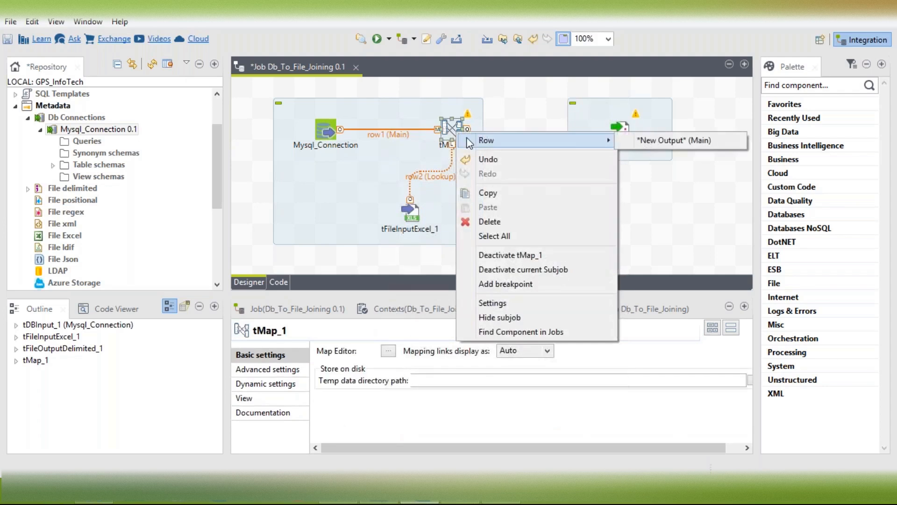
pyautogui.click(711, 146)
pyautogui.click(629, 138)
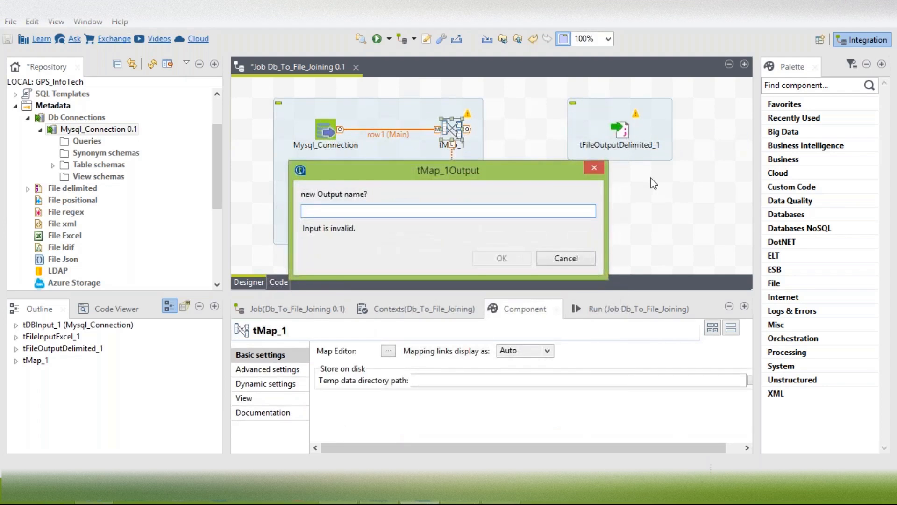
pyautogui.write('Trg_F')
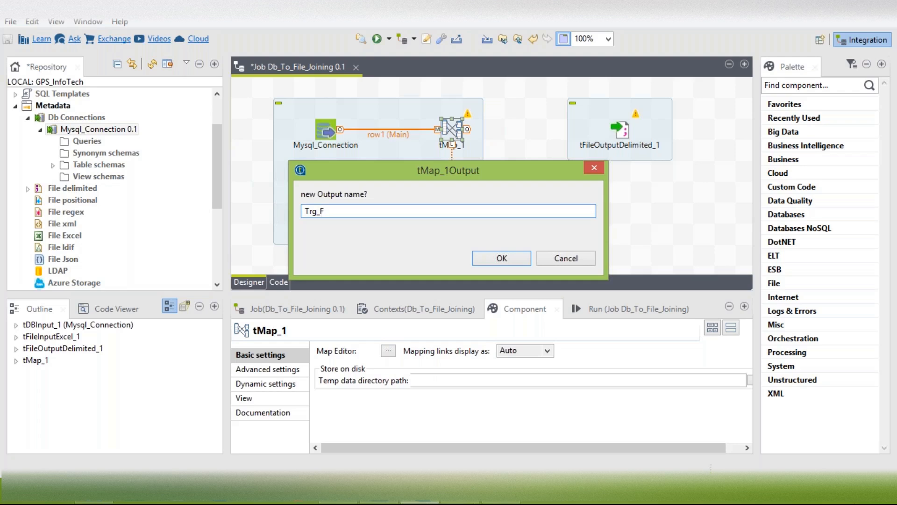
pyautogui.write('low_01')
pyautogui.click(501, 258)
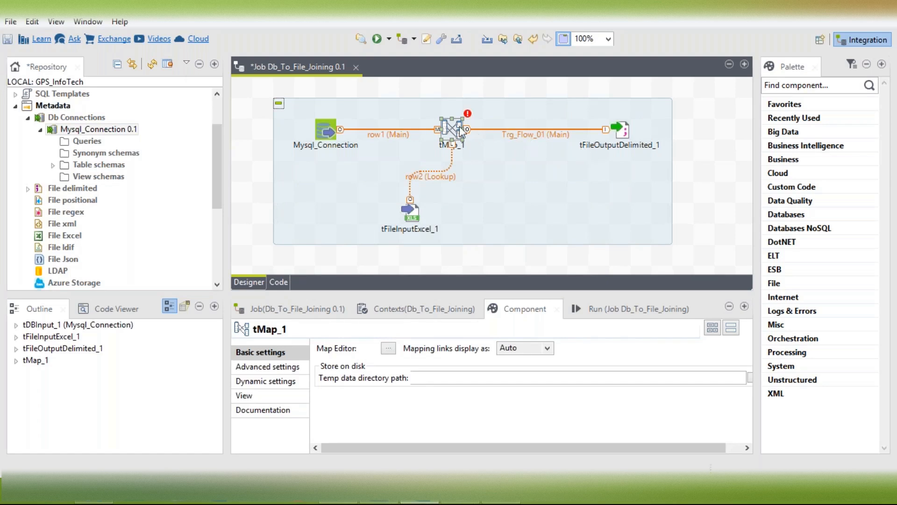
# Examine the schema of the Trg_Flow_01 link and the basic settings of tFileOutputDelimited_1
pyautogui.click(535, 135)
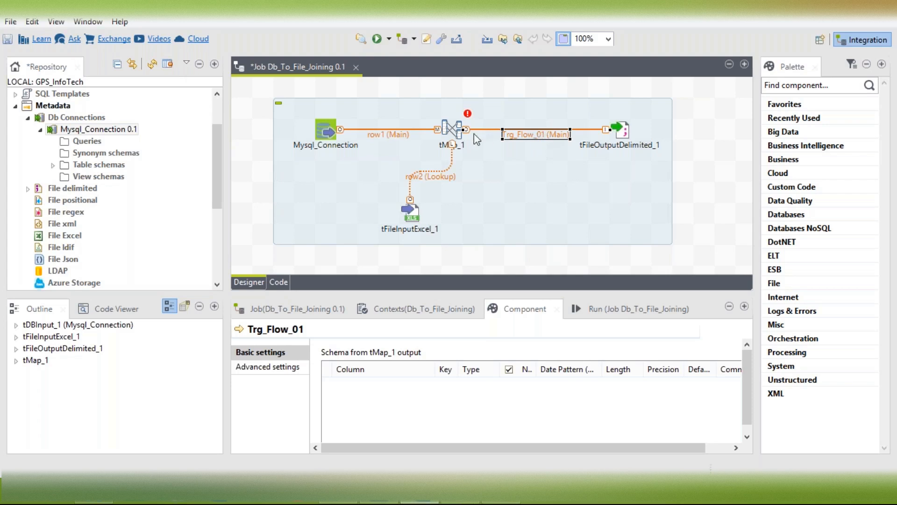
pyautogui.click(451, 130)
pyautogui.click(621, 133)
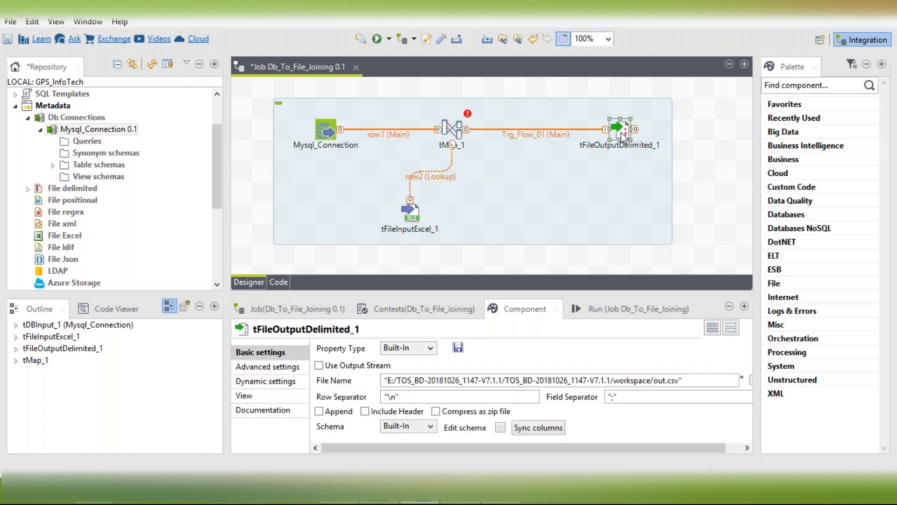
pyautogui.click(550, 139)
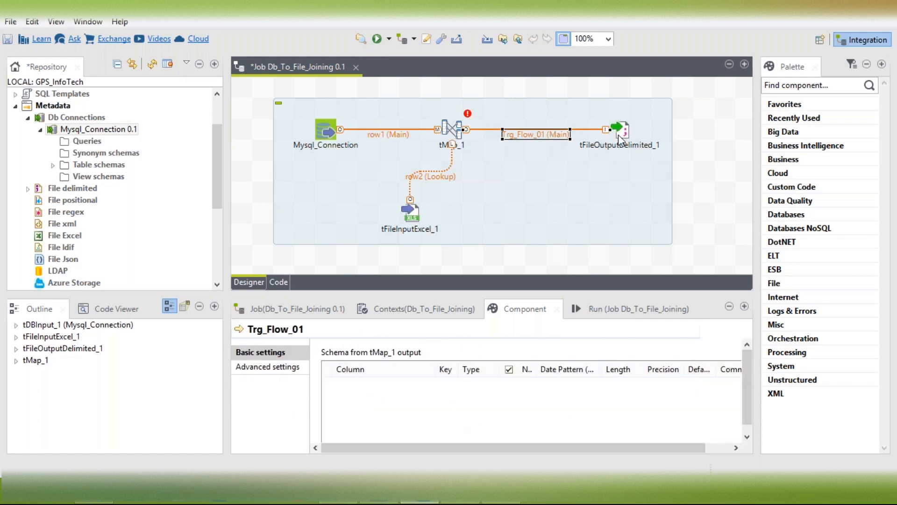
pyautogui.click(622, 133)
pyautogui.click(547, 136)
# Open the tMap_1 mapping editor and lengthen the Trg_Flow_01 output table, looking over the row1 and row2 input tables
pyautogui.click(449, 134)
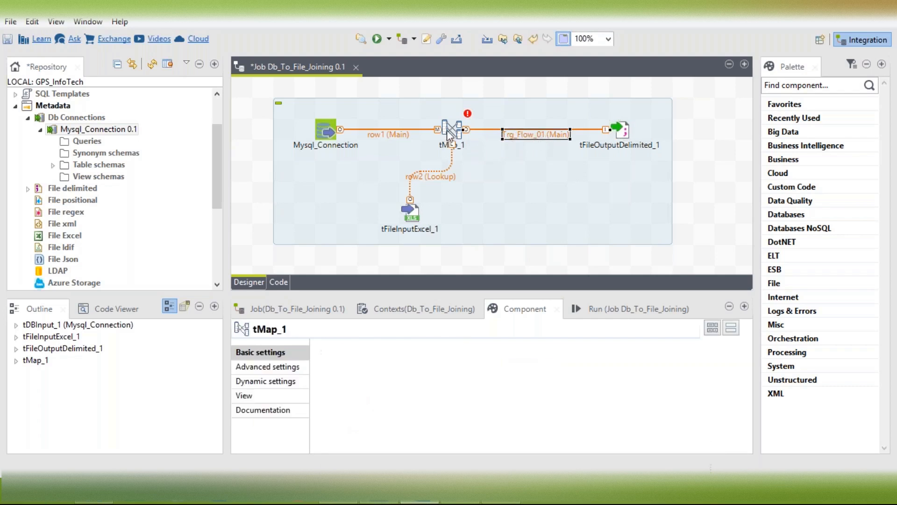
pyautogui.doubleClick(449, 133)
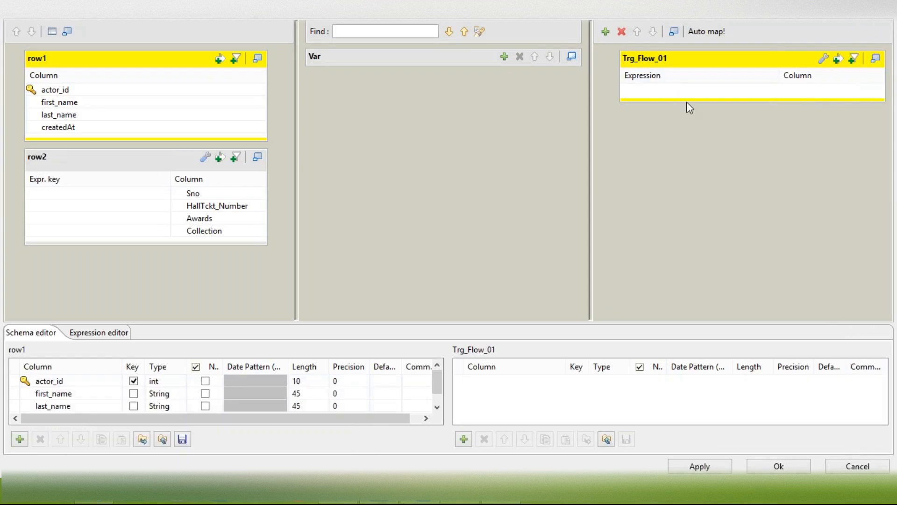
pyautogui.moveTo(689, 104); pyautogui.dragTo(693, 243)
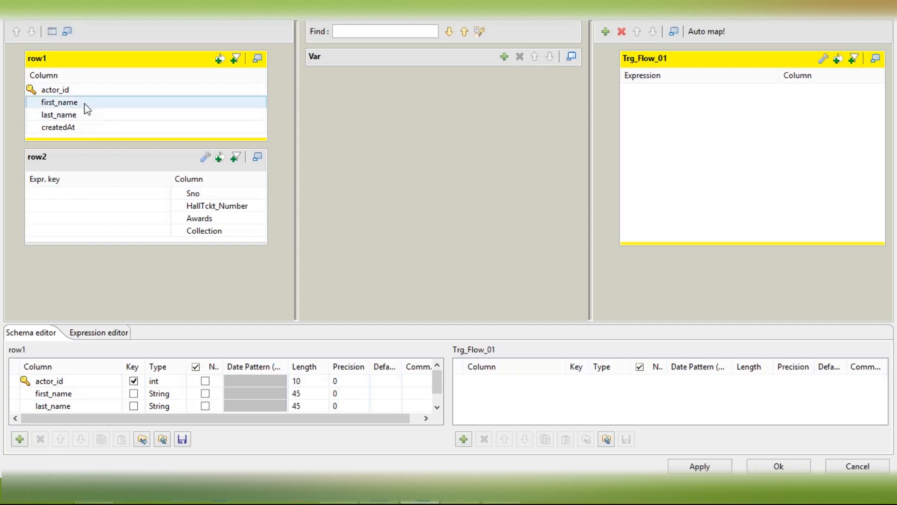
pyautogui.click(85, 59)
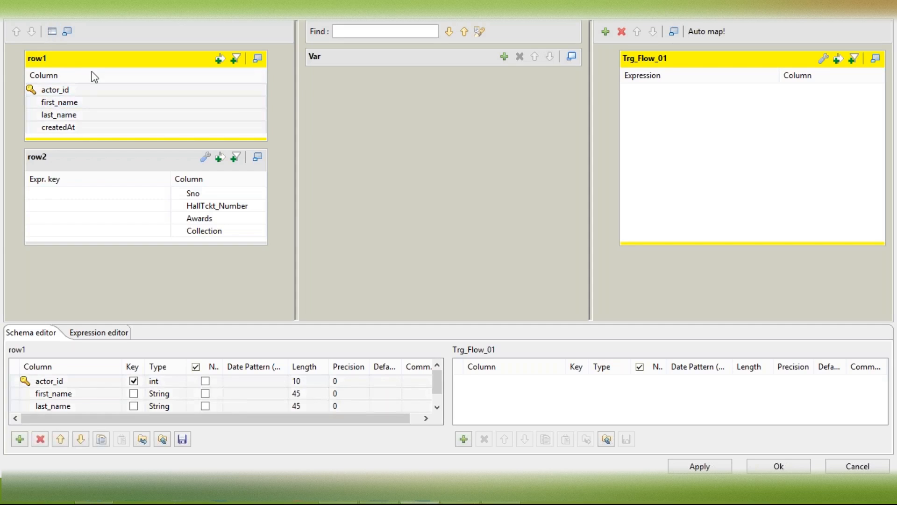
pyautogui.click(105, 162)
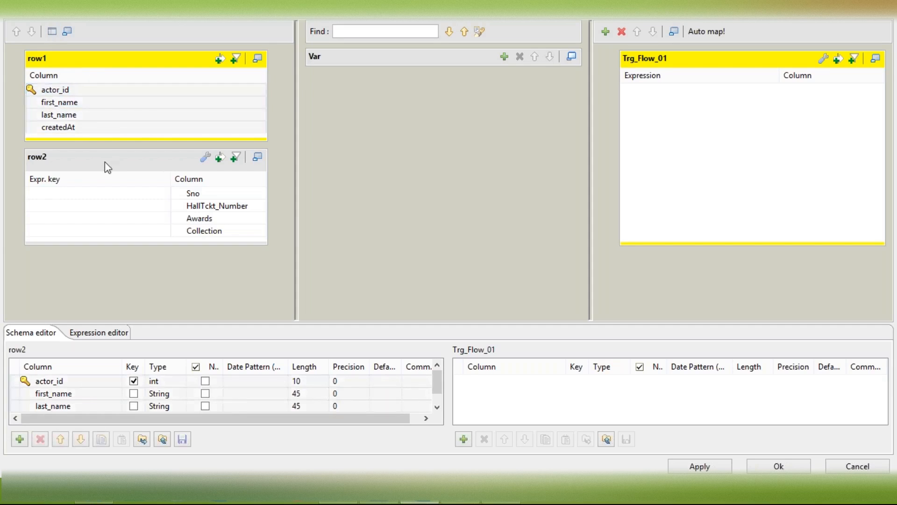
# Show row2's join property settings and row1's expression filter in the tMap_1 mapping
pyautogui.click(202, 157)
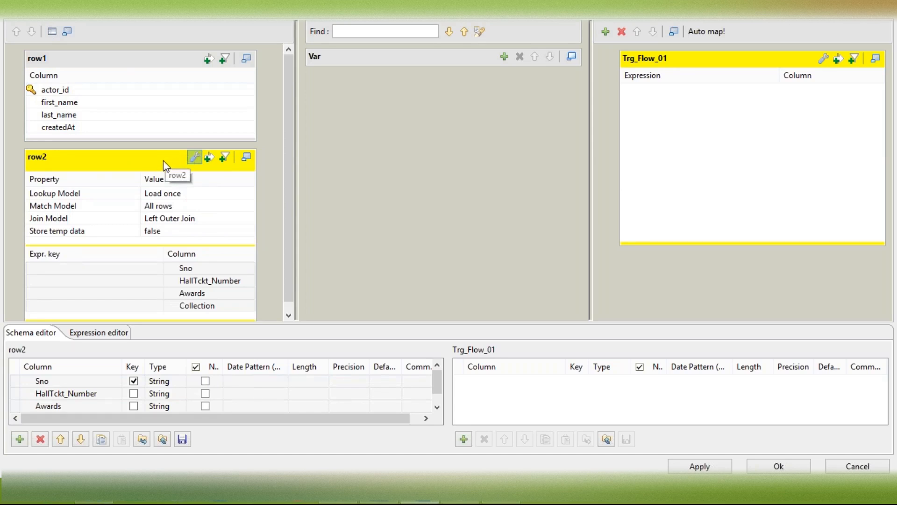
pyautogui.click(209, 59)
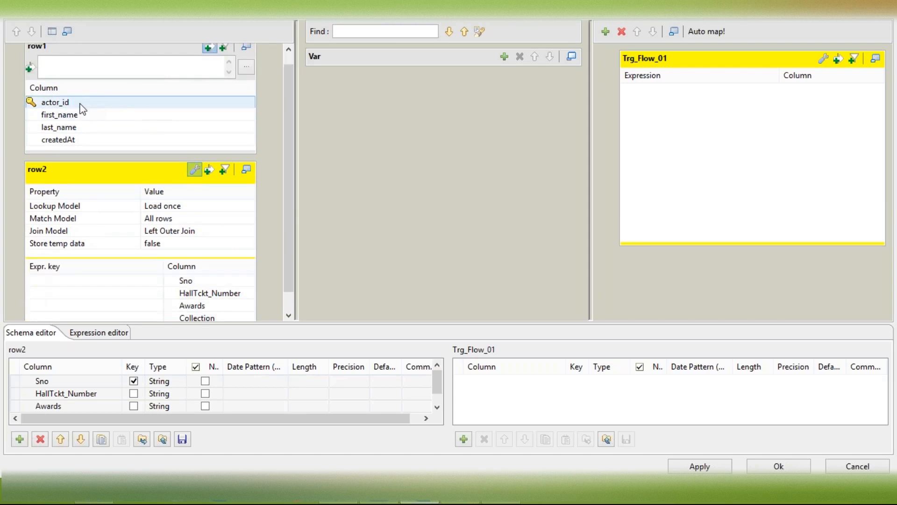
pyautogui.moveTo(82, 108); pyautogui.dragTo(70, 71)
pyautogui.tripleClick(87, 72)
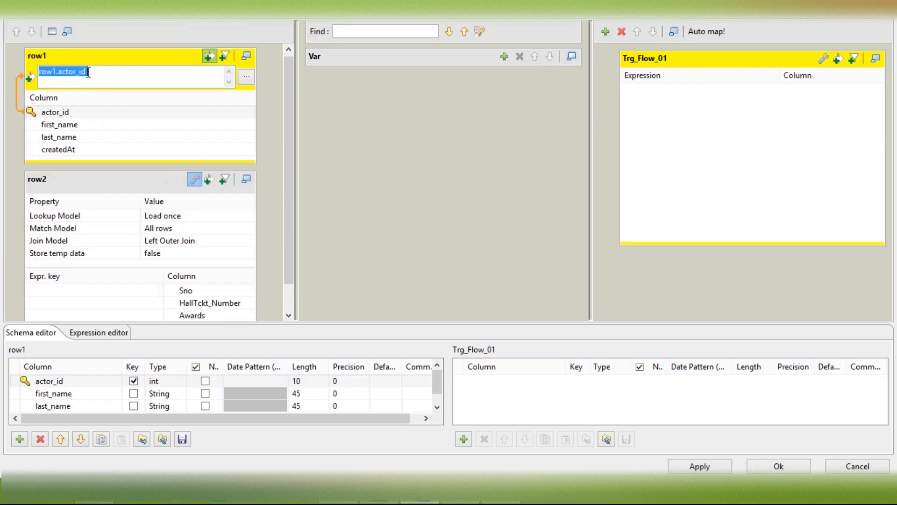
pyautogui.press('BackSpace')
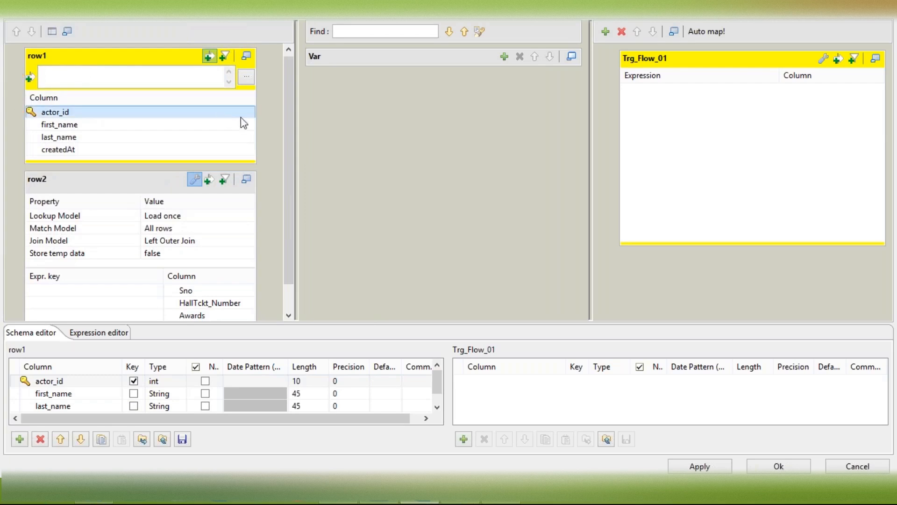
# Accept the mapping and review the basic settings of Mysql_Connection, down to its SELECT query on actor_trg
pyautogui.click(793, 464)
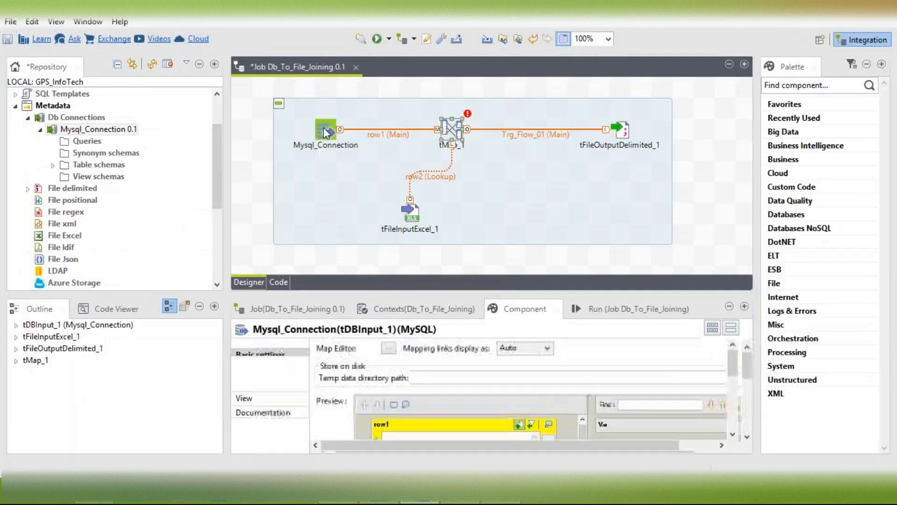
pyautogui.click(326, 132)
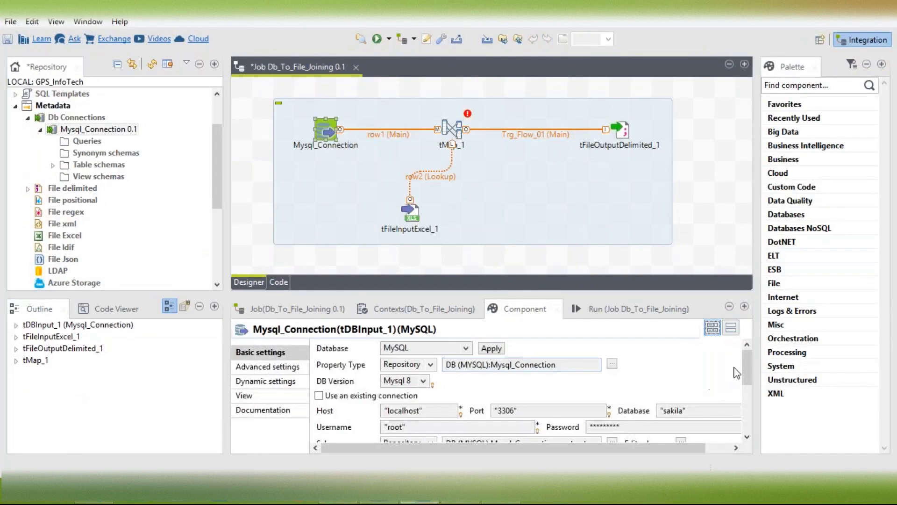
pyautogui.moveTo(748, 374)
pyautogui.mouseDown()
pyautogui.moveTo(749, 418)
pyautogui.moveTo(750, 367)
pyautogui.mouseUp()
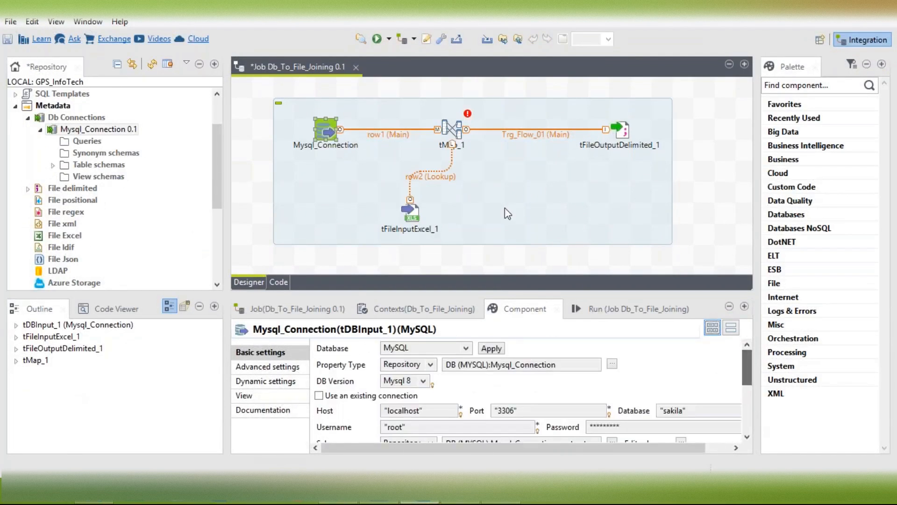
pyautogui.doubleClick(451, 129)
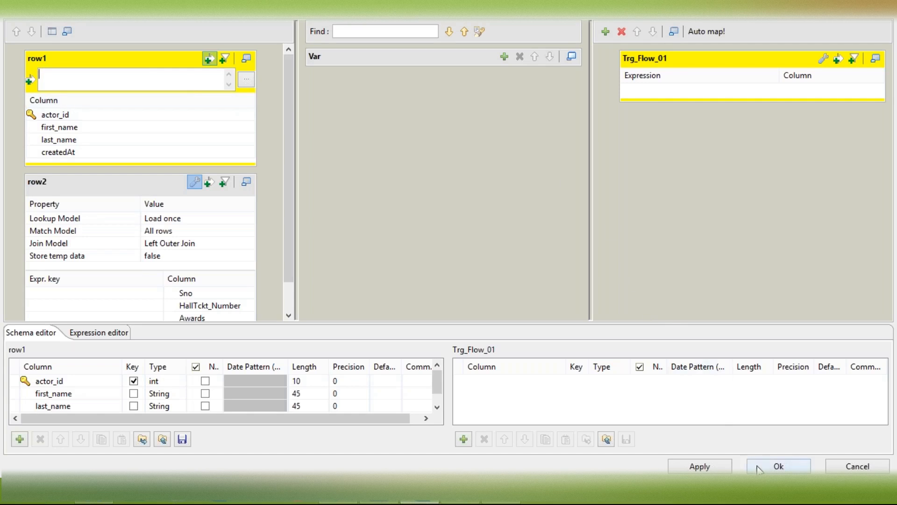
pyautogui.click(777, 465)
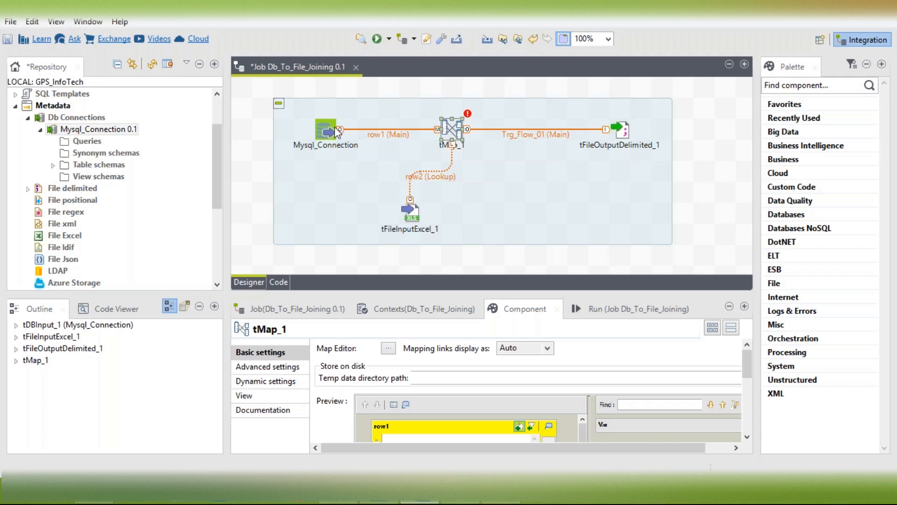
pyautogui.click(320, 129)
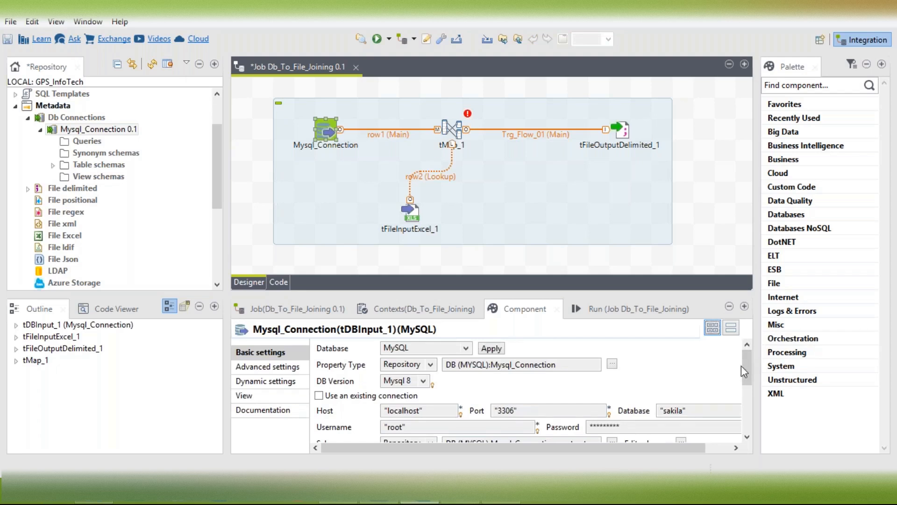
pyautogui.moveTo(744, 367); pyautogui.dragTo(754, 423)
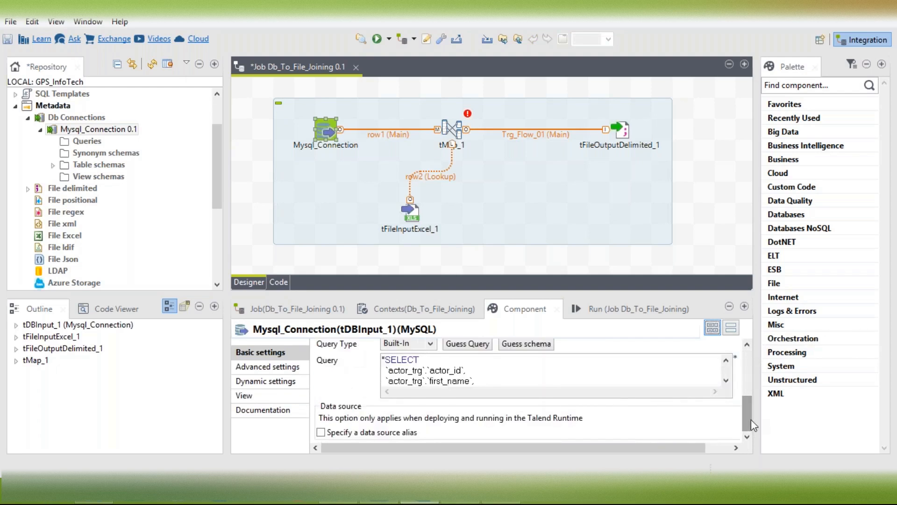
# Compare the data types of row1's actor_id and row2's Sno in the tMap_1 mapping editor
pyautogui.doubleClick(456, 133)
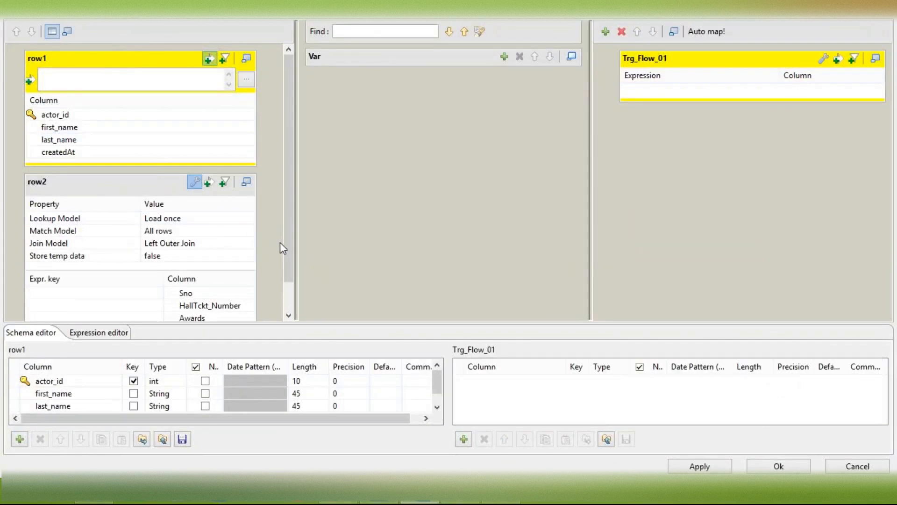
pyautogui.moveTo(288, 264); pyautogui.dragTo(286, 293)
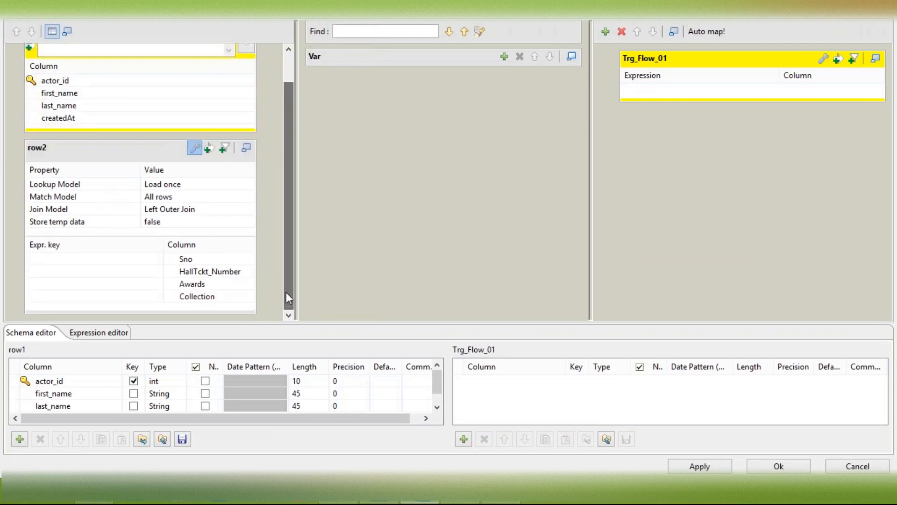
pyautogui.click(231, 258)
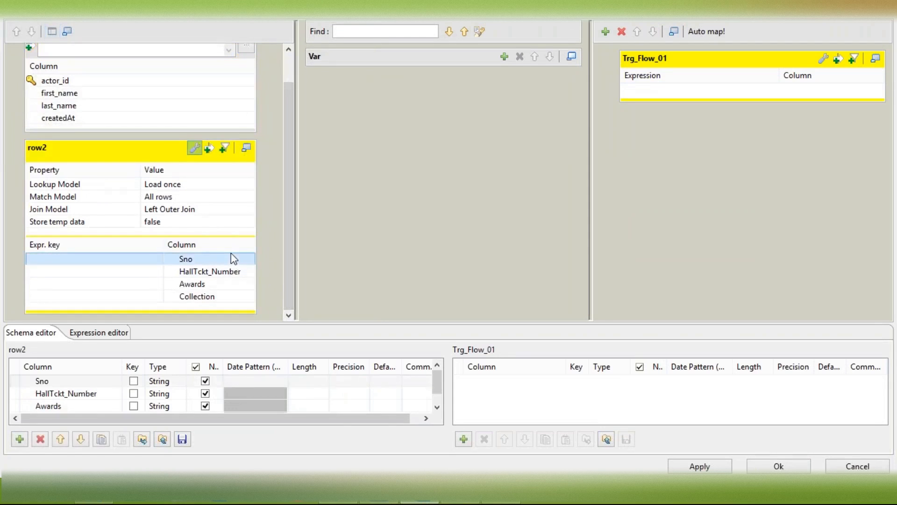
pyautogui.click(148, 81)
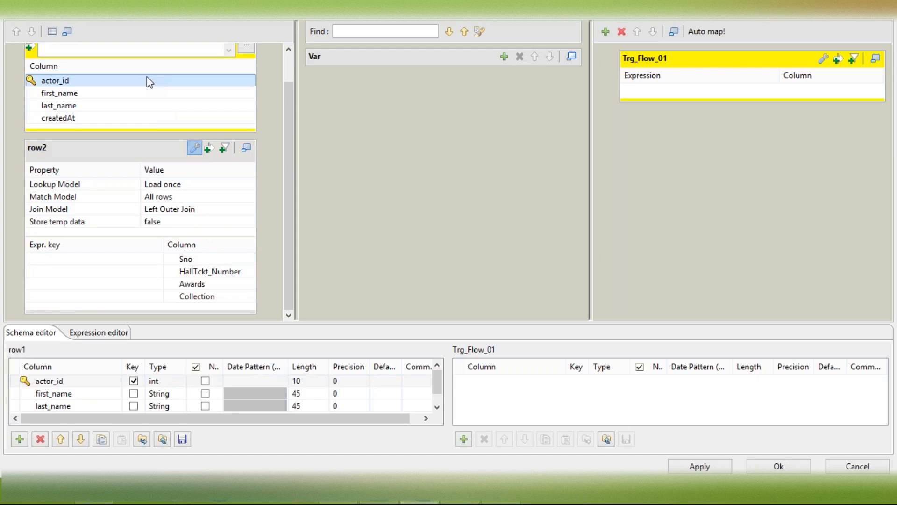
pyautogui.click(202, 262)
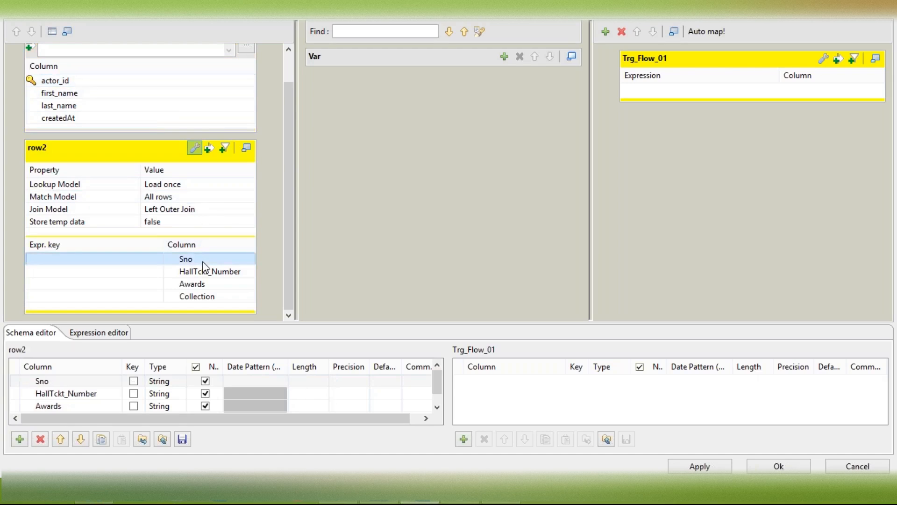
pyautogui.click(132, 80)
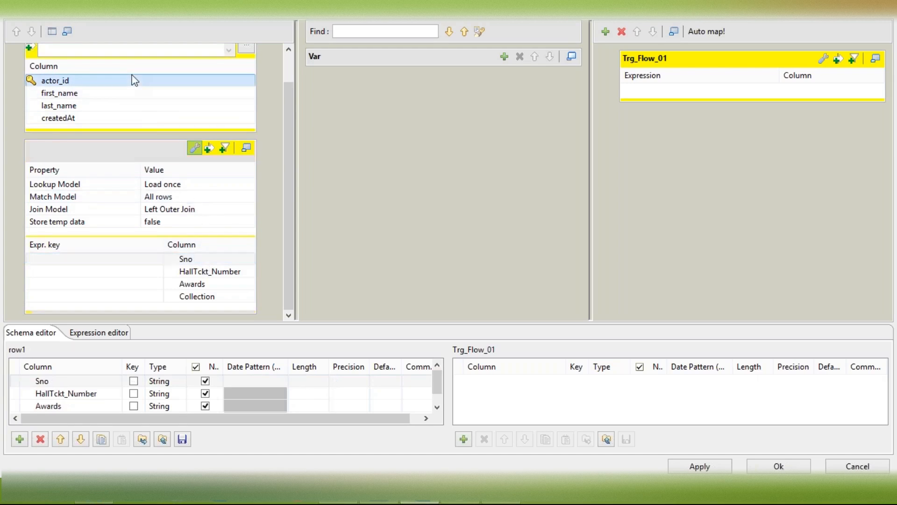
pyautogui.click(198, 261)
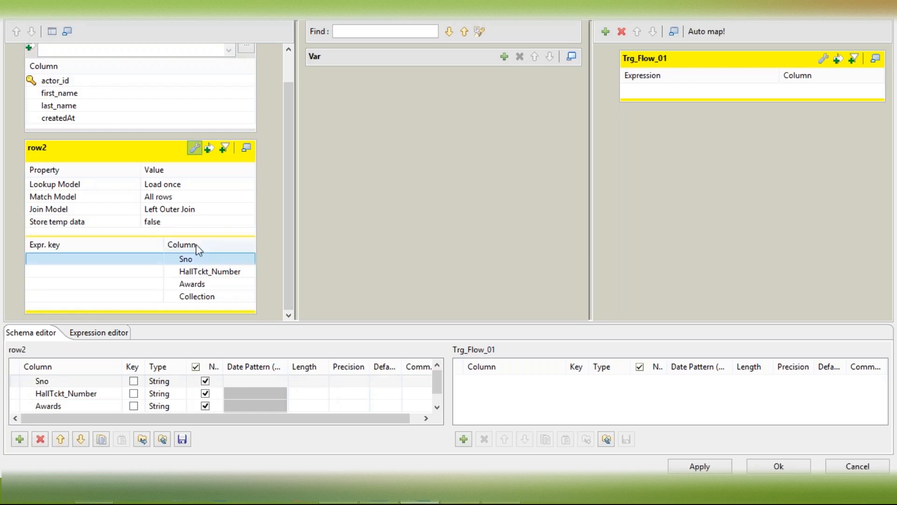
pyautogui.click(135, 80)
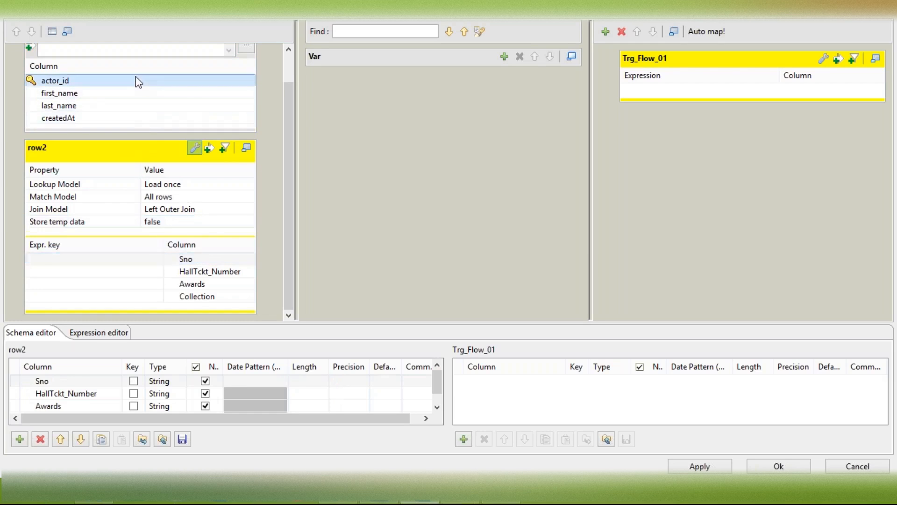
pyautogui.click(221, 259)
pyautogui.click(500, 502)
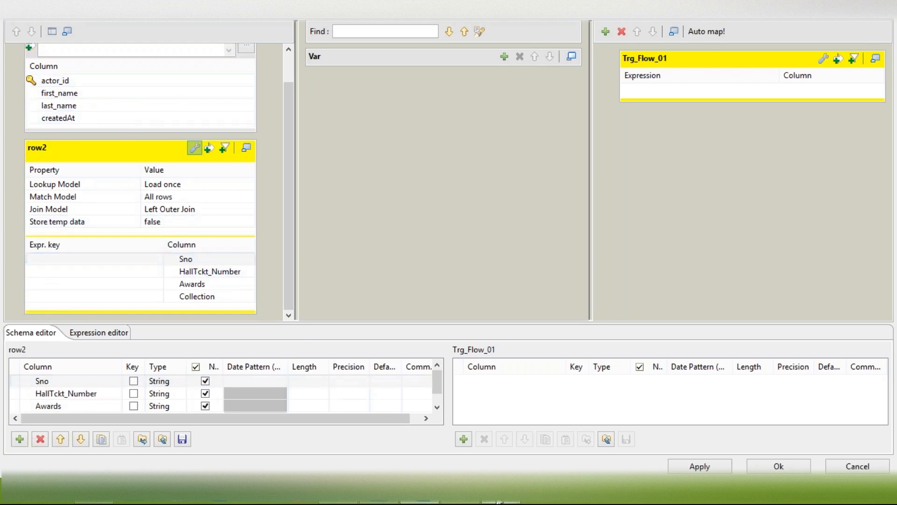
pyautogui.click(420, 502)
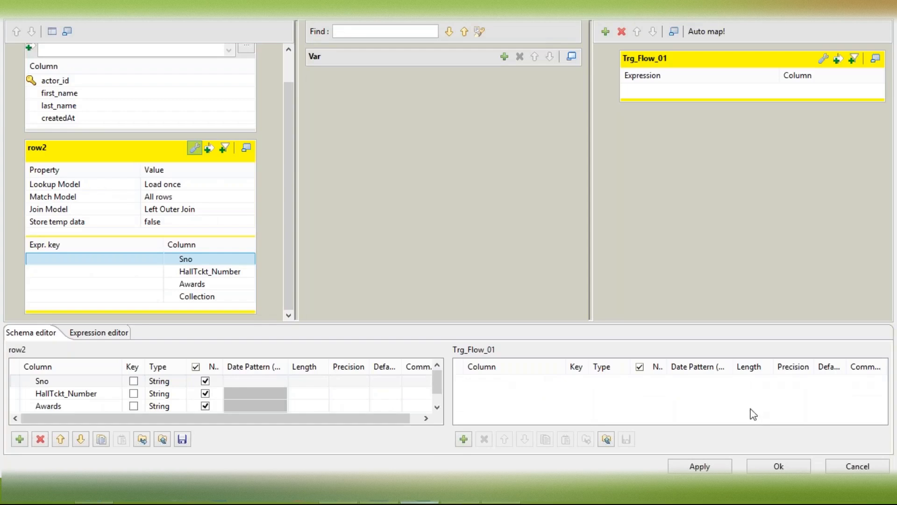
# Close the mapping and change the Sno column's type to int | Integer in the schema of tFileInputExcel_1
pyautogui.click(758, 465)
pyautogui.click(410, 211)
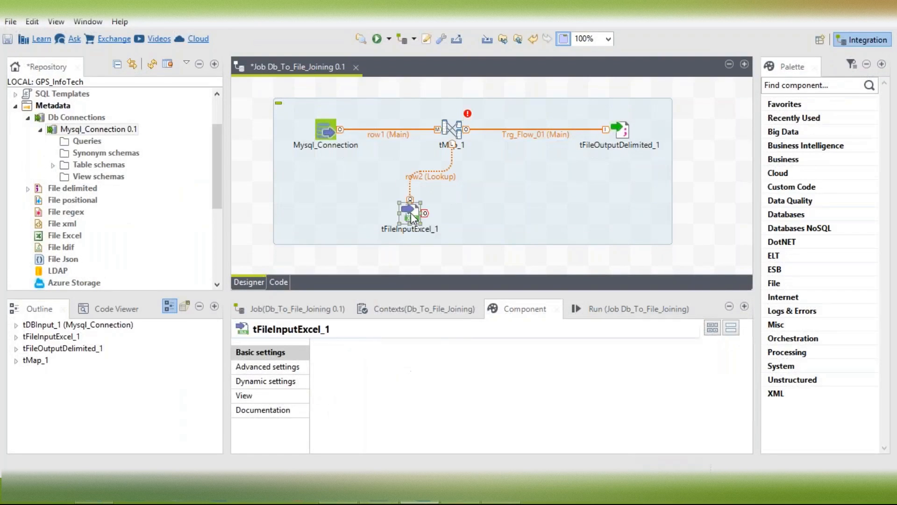
pyautogui.moveTo(746, 369); pyautogui.dragTo(750, 419)
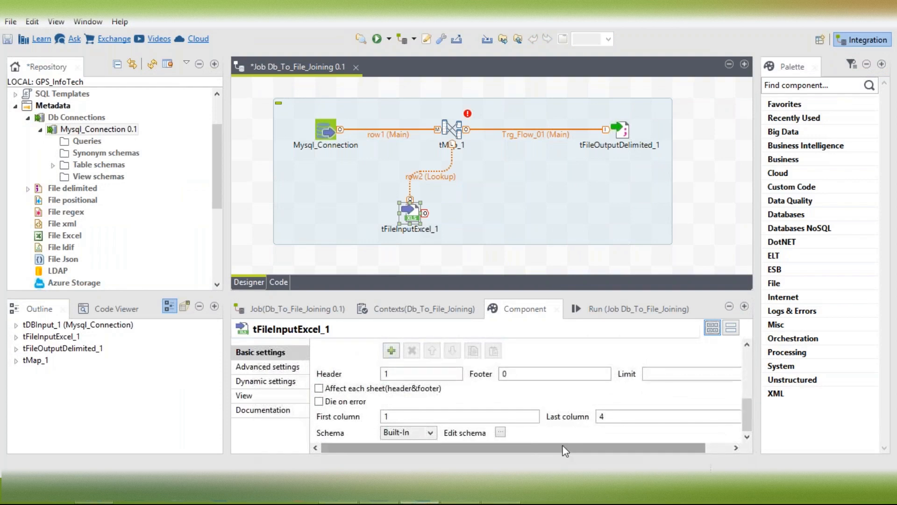
pyautogui.click(500, 433)
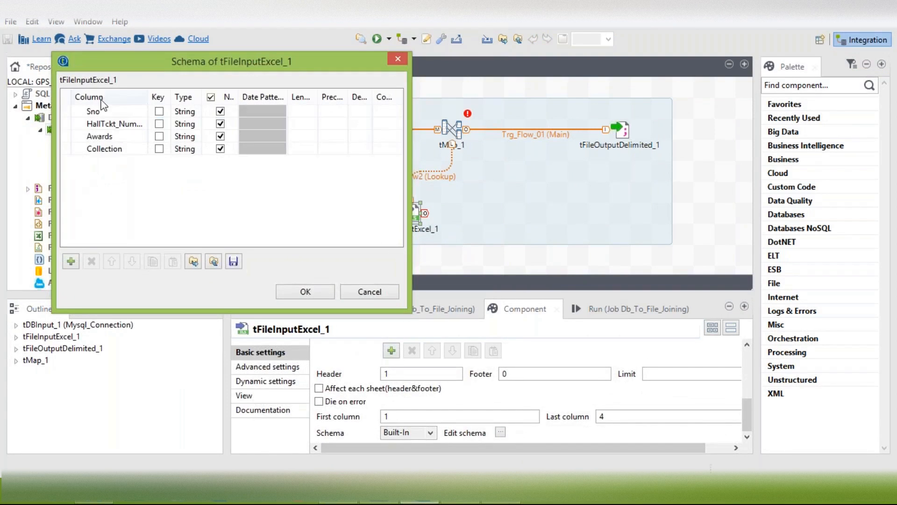
pyautogui.click(192, 111)
pyautogui.click(196, 111)
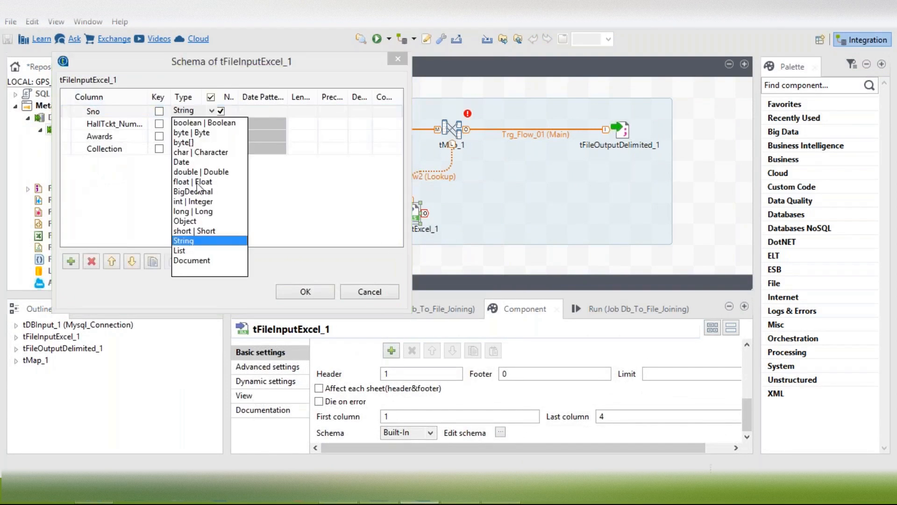
pyautogui.click(200, 204)
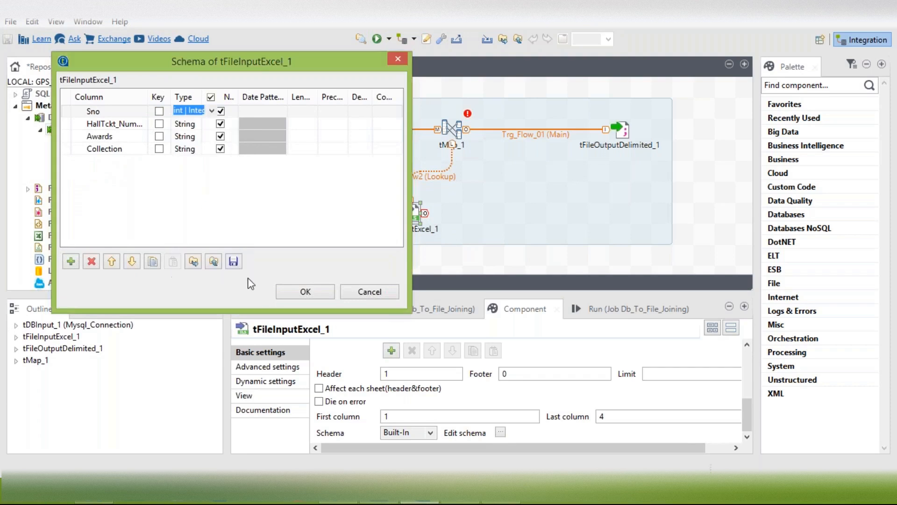
pyautogui.click(305, 291)
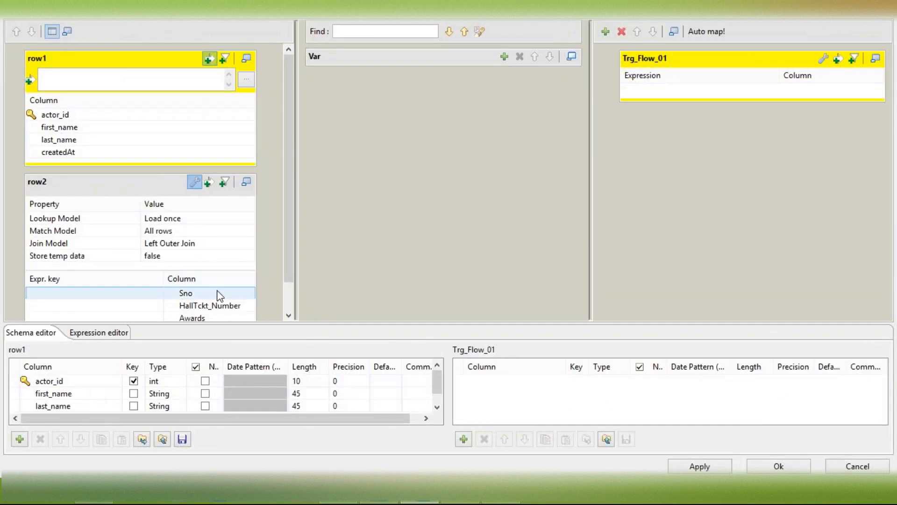
# Reopen the tMap_1 mapping and join the inputs by setting row1.actor_id as the expression key of row2's Sno column
pyautogui.click(218, 293)
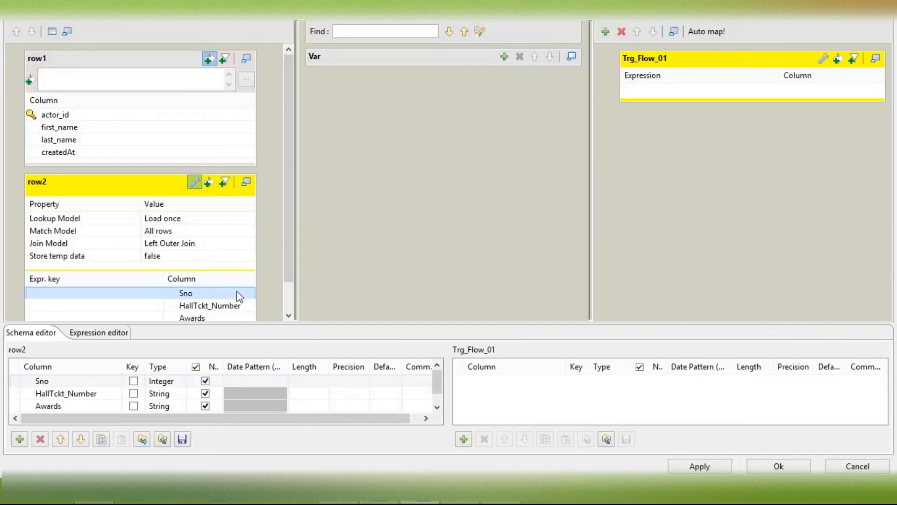
pyautogui.moveTo(68, 116); pyautogui.dragTo(80, 255)
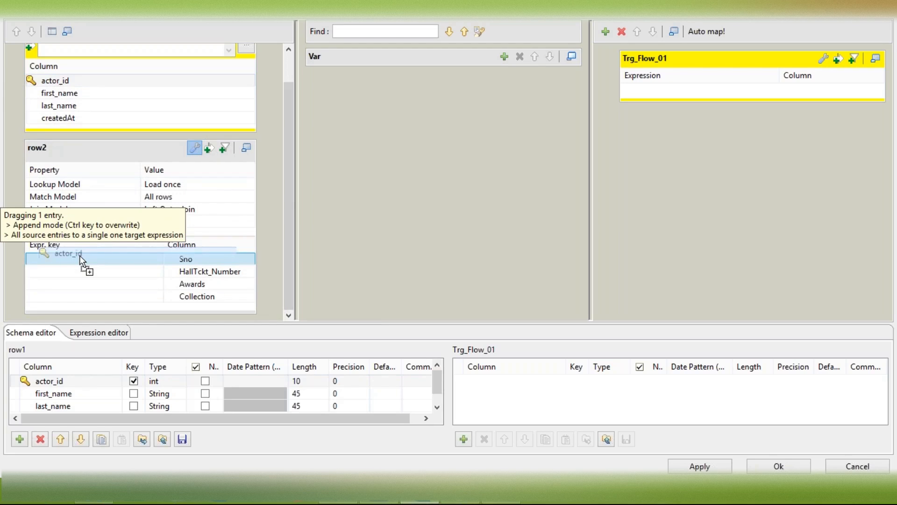
pyautogui.moveTo(79, 256); pyautogui.dragTo(80, 256)
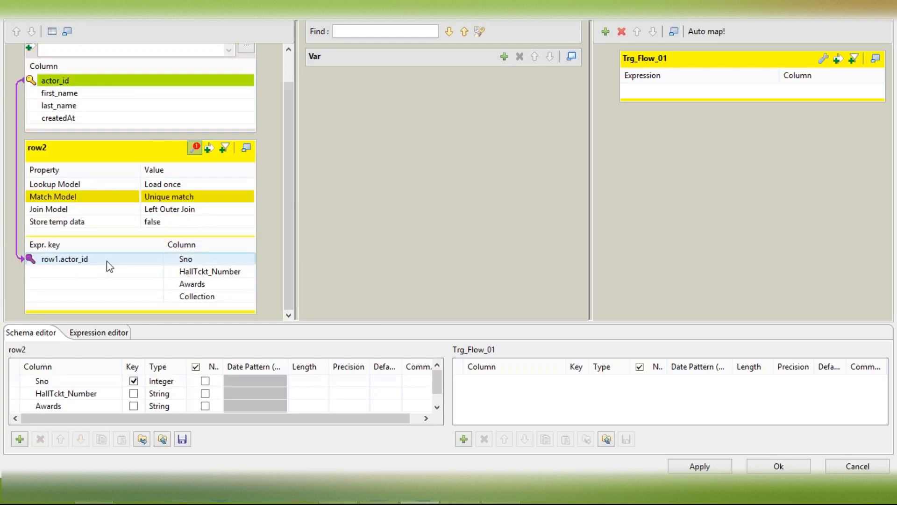
pyautogui.click(200, 263)
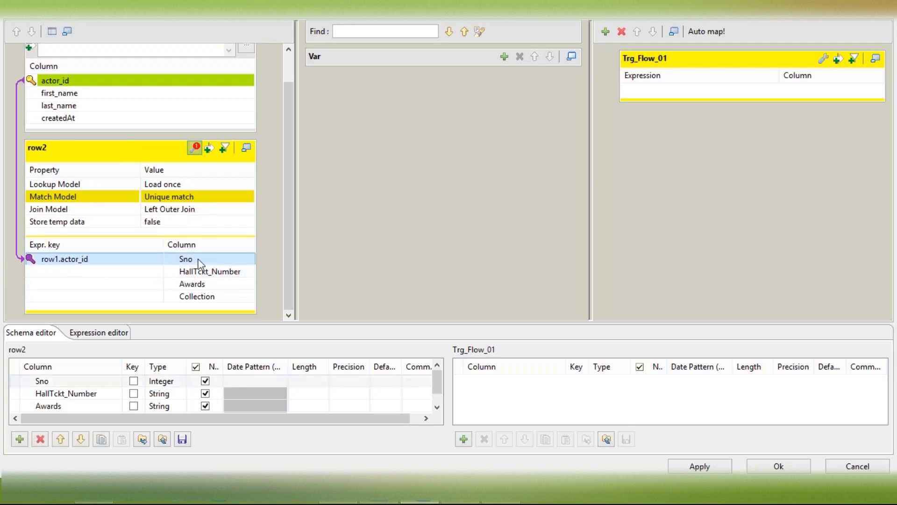
# Review the Lookup Model options for row2, comparing Reload at each row and Reload at each row (cache), and keep Load once
pyautogui.click(176, 200)
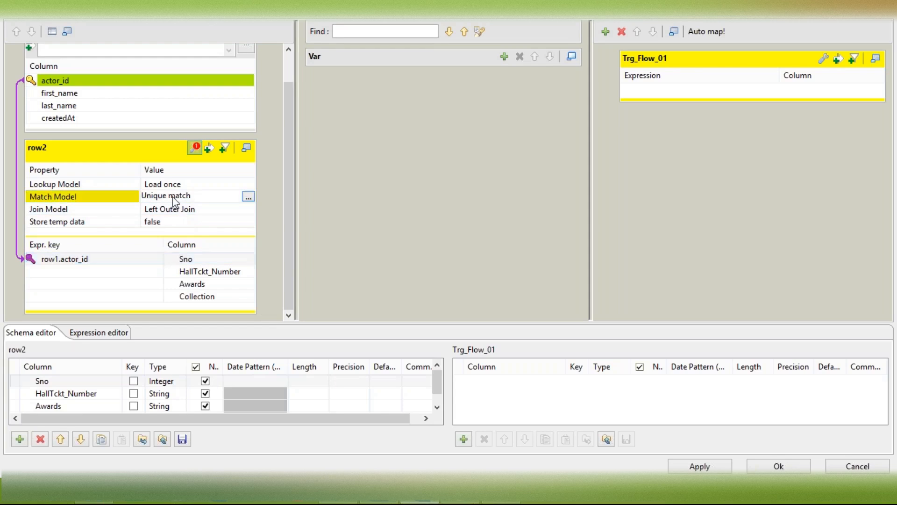
pyautogui.click(199, 186)
pyautogui.click(249, 184)
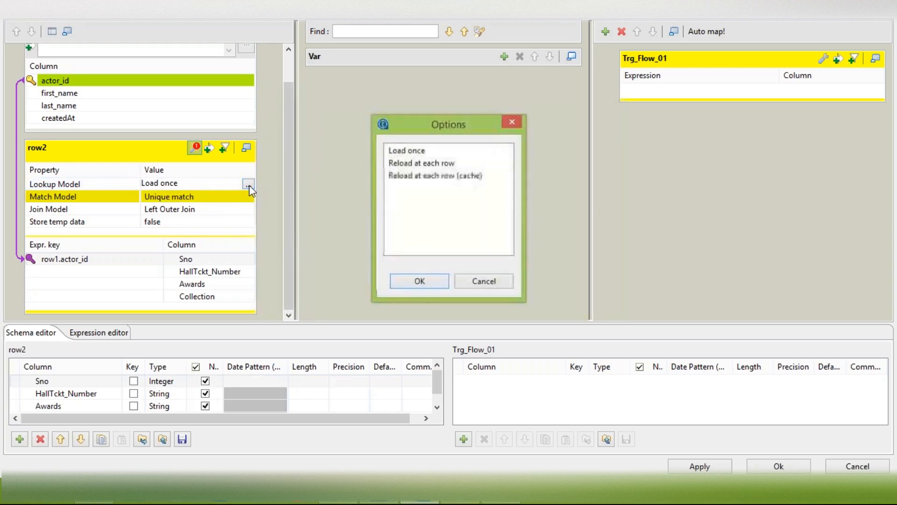
pyautogui.click(426, 164)
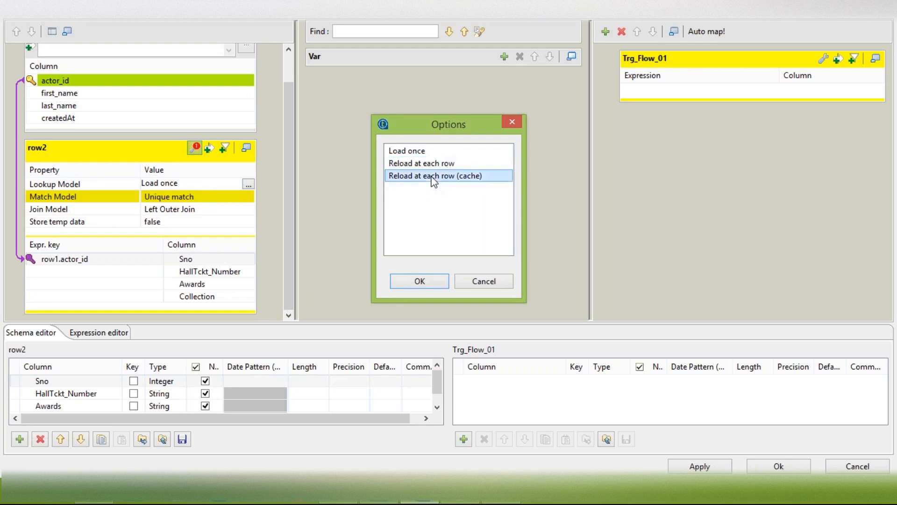
pyautogui.click(427, 150)
pyautogui.click(428, 163)
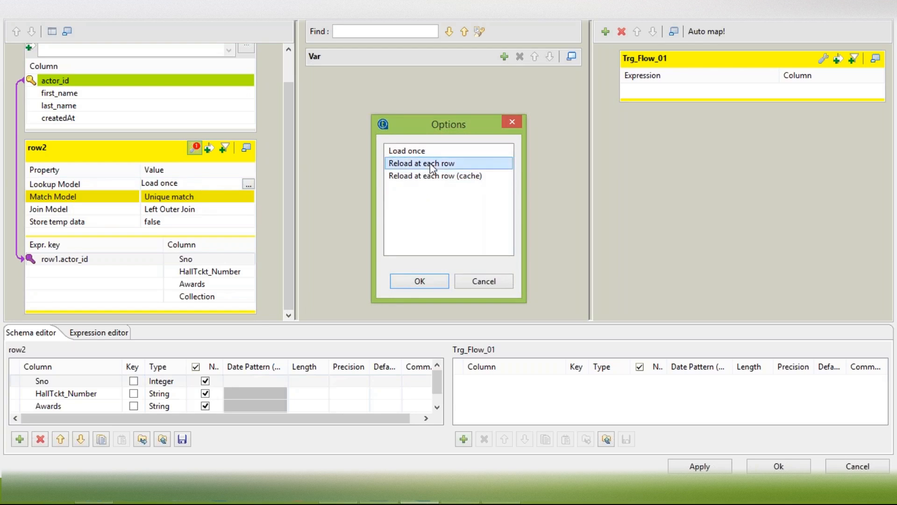
pyautogui.click(429, 150)
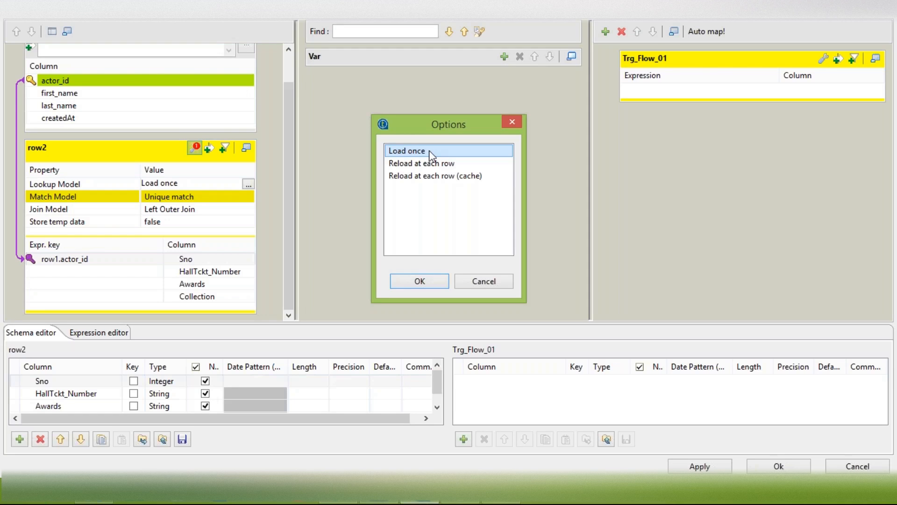
pyautogui.click(437, 164)
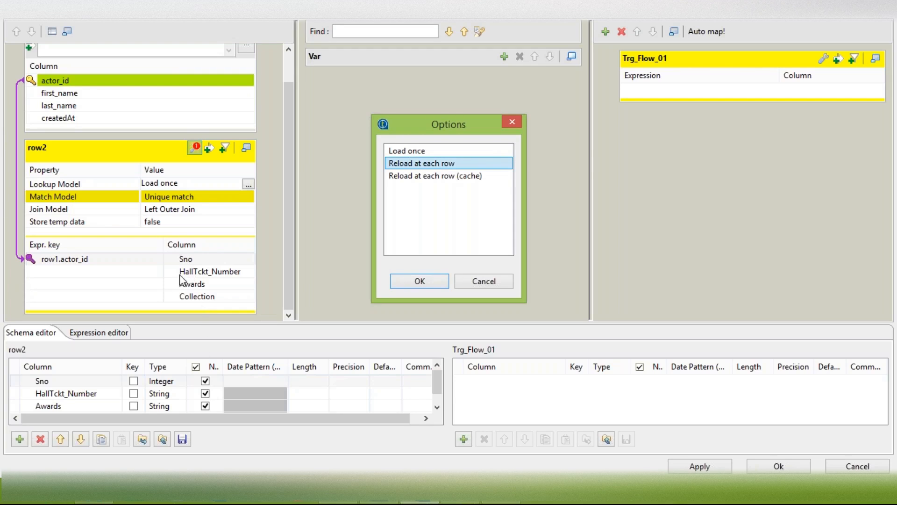
pyautogui.click(426, 177)
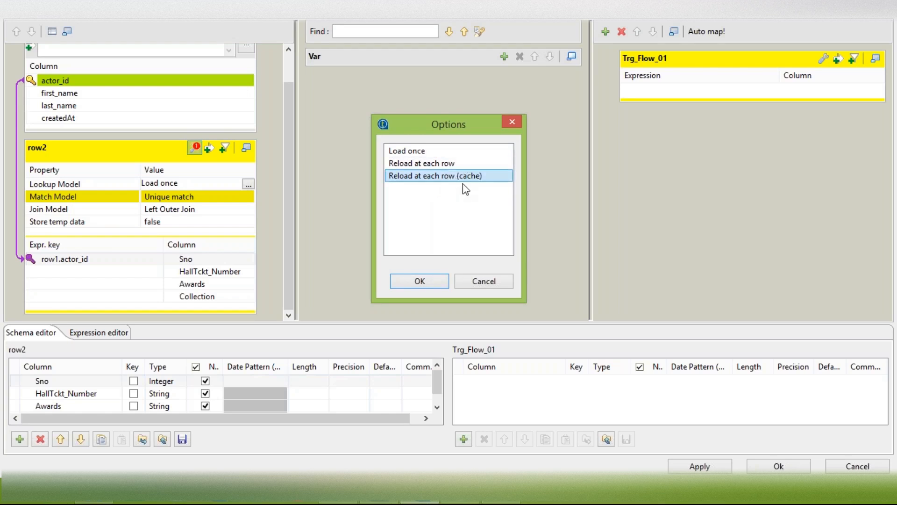
pyautogui.click(488, 164)
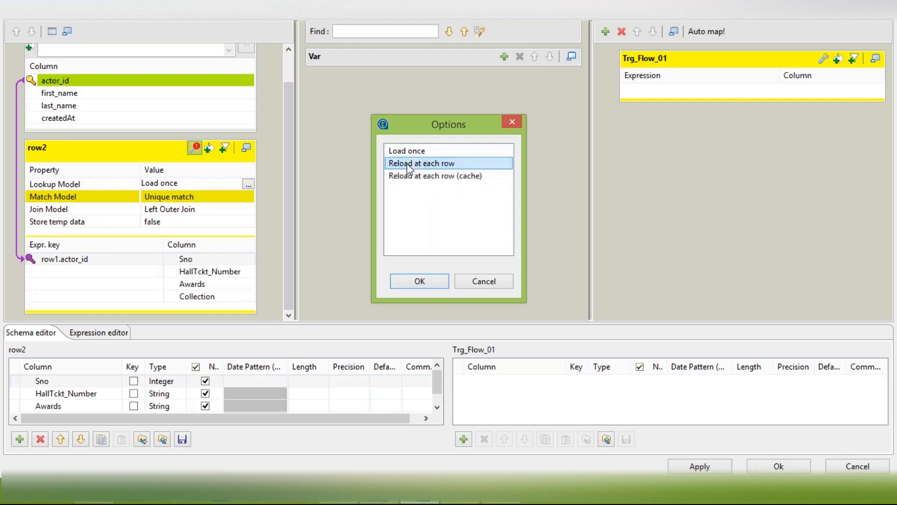
pyautogui.click(433, 153)
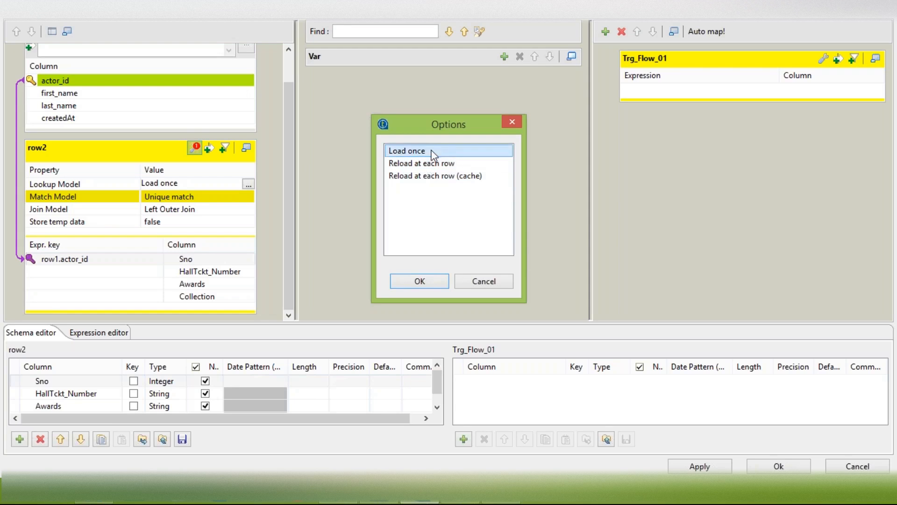
pyautogui.click(419, 281)
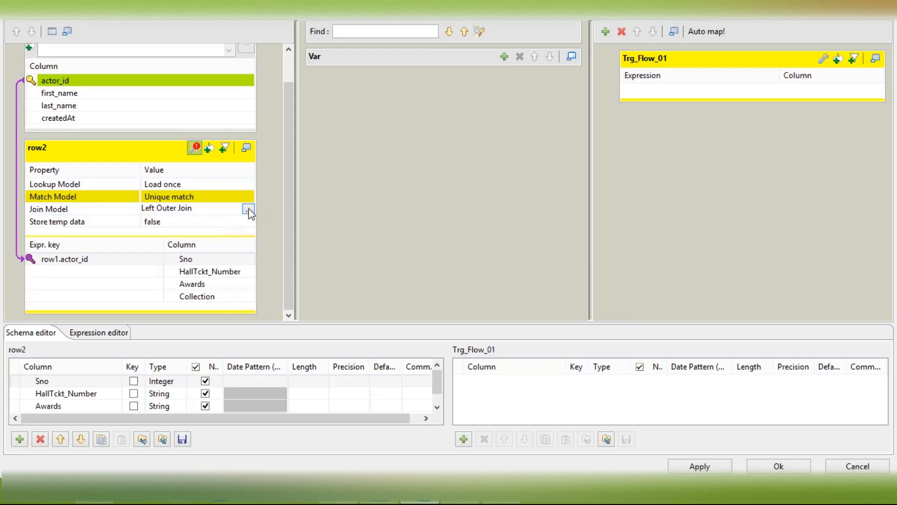
# Set row2's Join Model to Inner Join
pyautogui.click(248, 210)
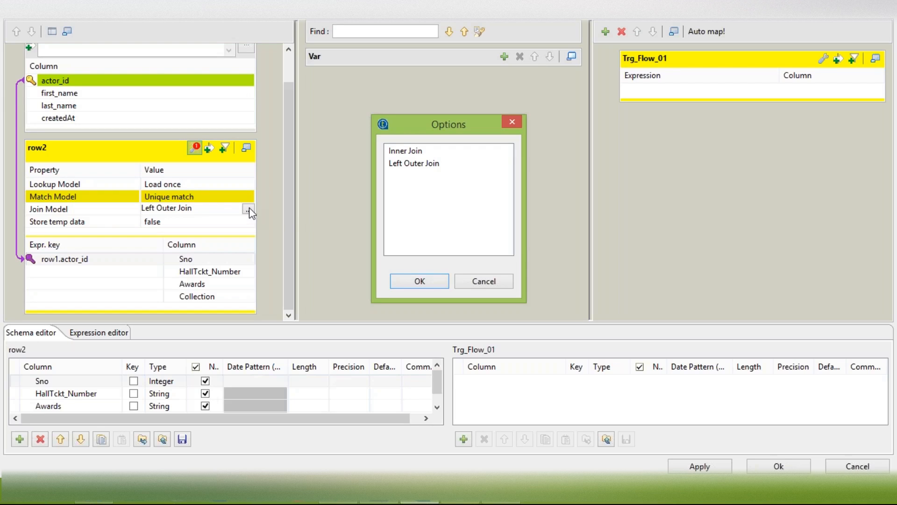
pyautogui.click(467, 152)
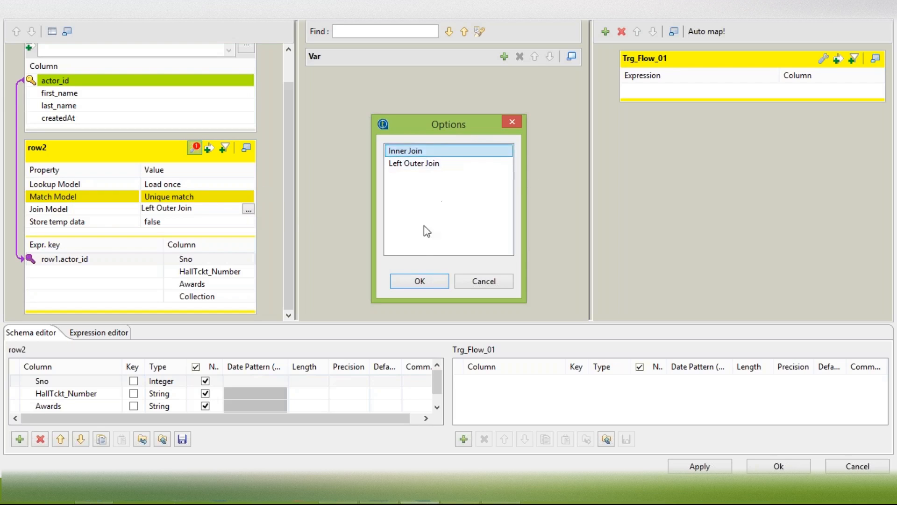
pyautogui.click(427, 279)
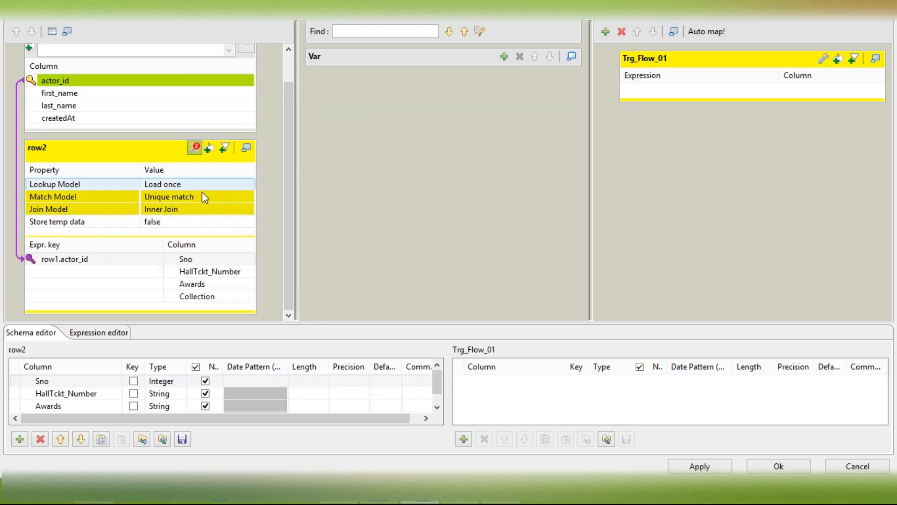
# Set Store temp data to true for the row2 lookup
pyautogui.click(211, 222)
pyautogui.click(248, 222)
pyautogui.click(395, 156)
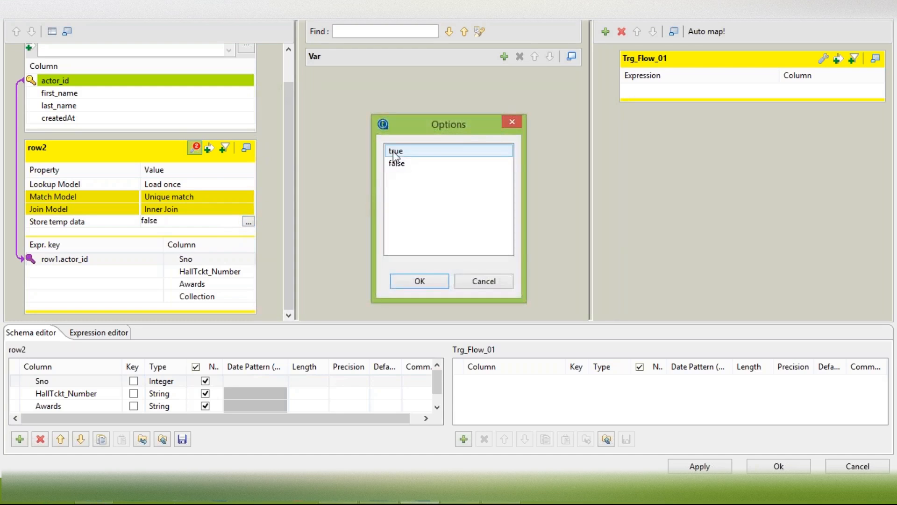
pyautogui.click(449, 150)
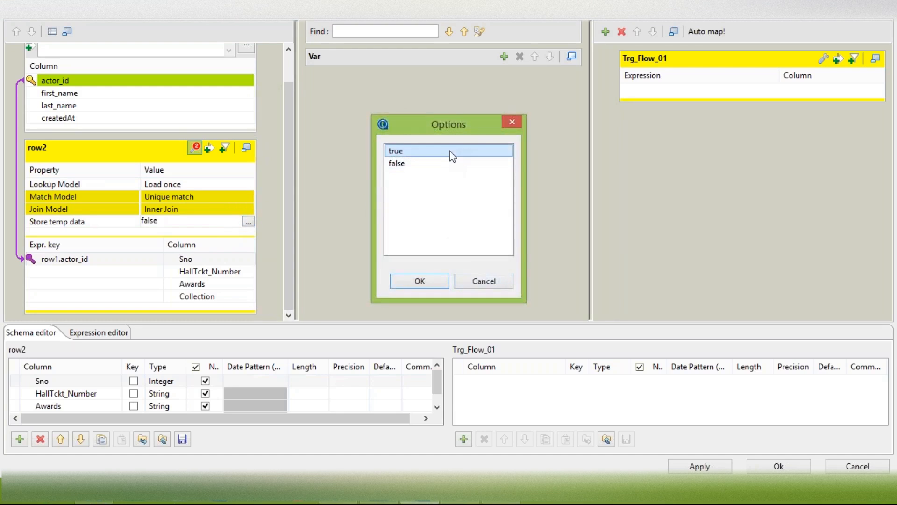
pyautogui.click(437, 277)
# Return row2's Store temp data setting to false
pyautogui.click(233, 226)
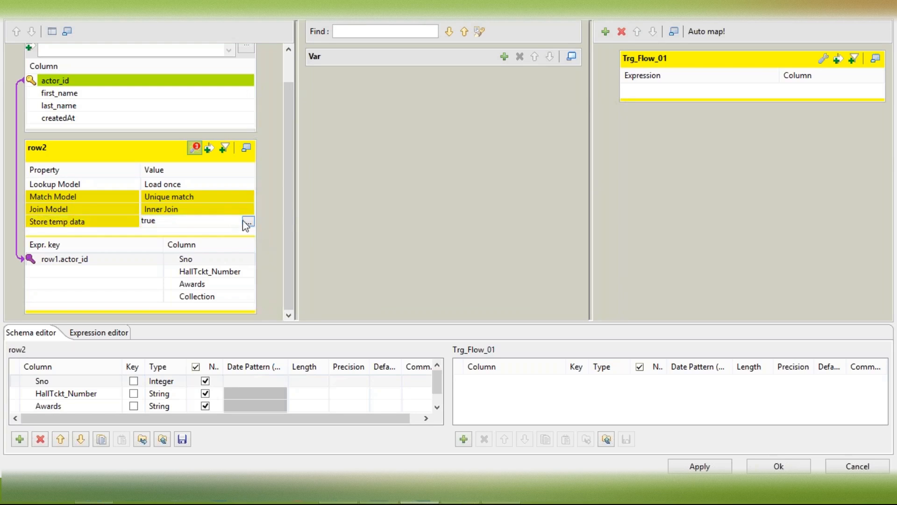
pyautogui.click(248, 222)
pyautogui.click(407, 163)
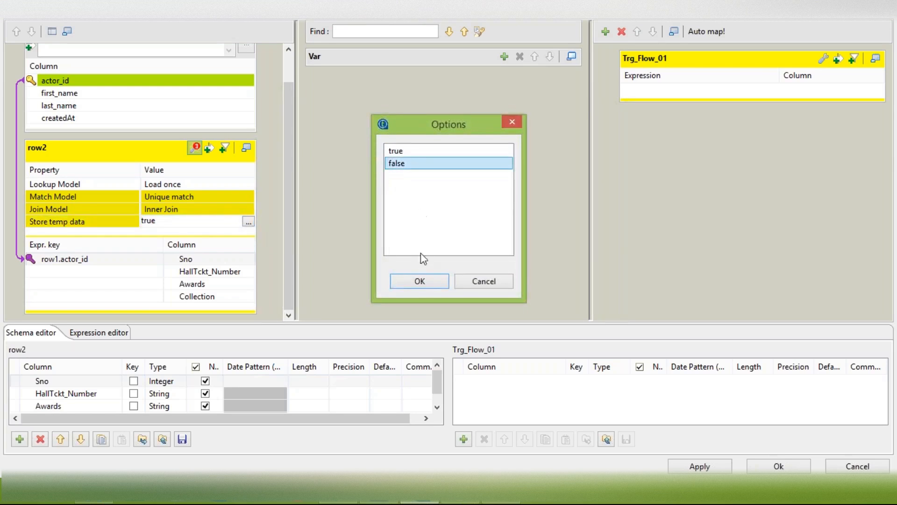
pyautogui.click(421, 275)
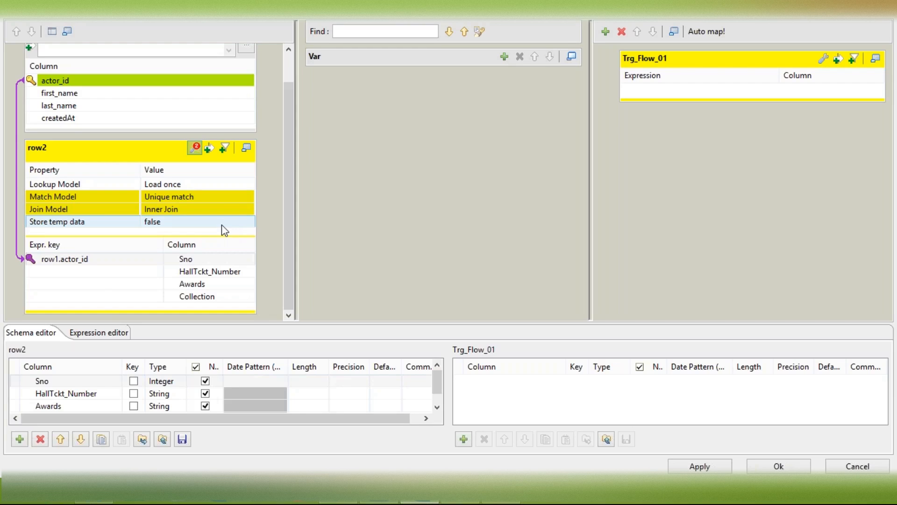
# Accept the mapping and go to the temp data directory path in tMap_1's basic settings
pyautogui.click(221, 224)
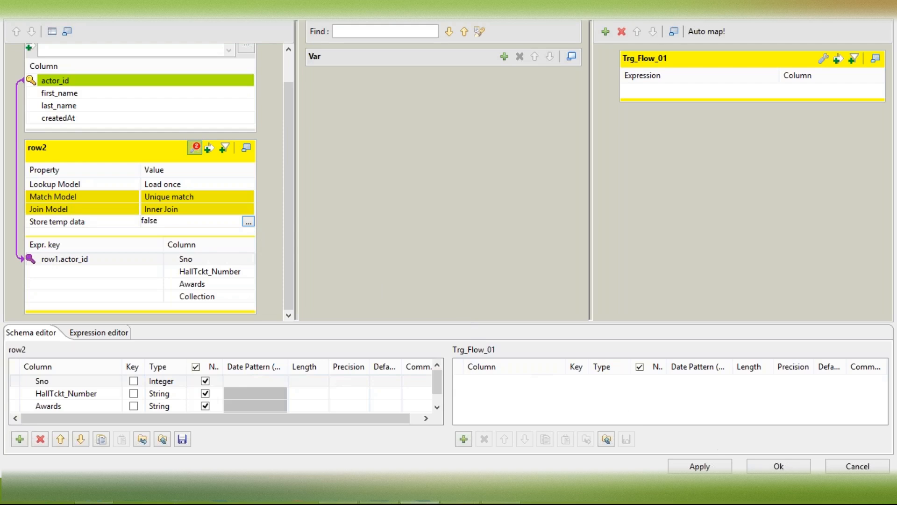
pyautogui.click(799, 469)
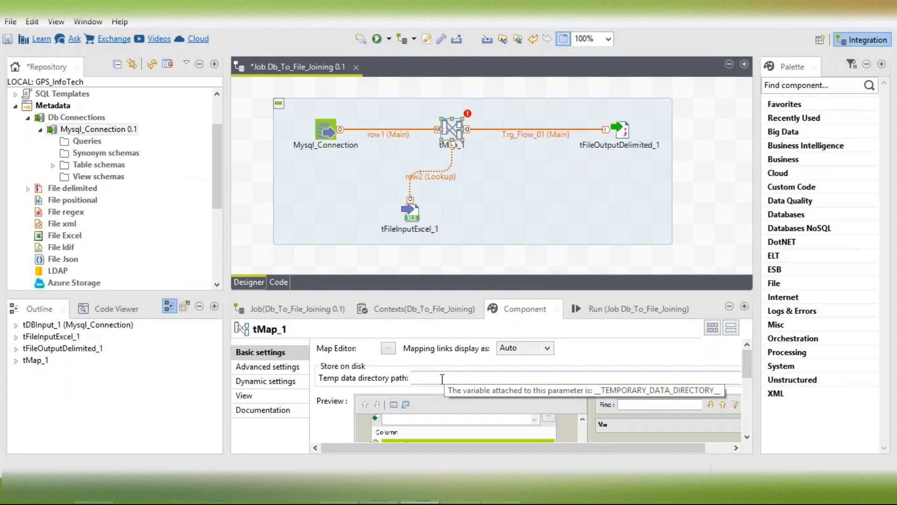
pyautogui.click(441, 377)
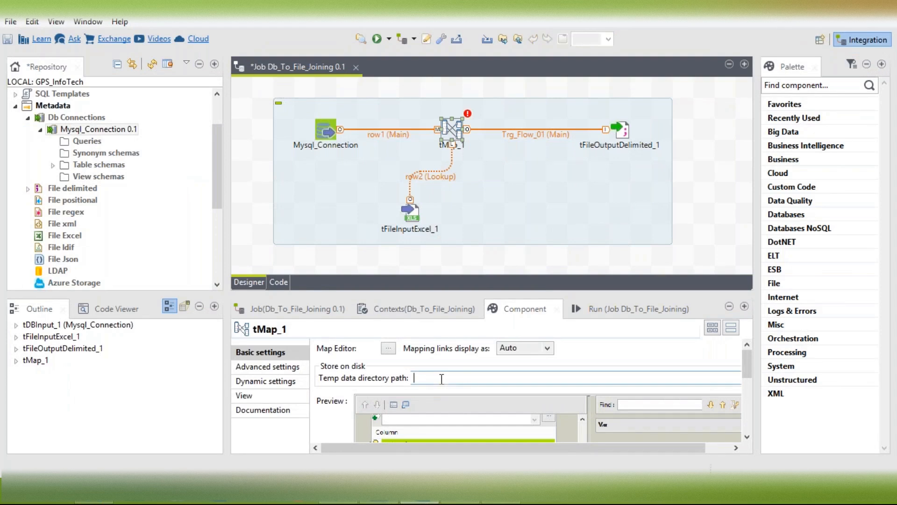
# Reopen the tMap_1 mapping to check row2's Store temp data setting, and accept the mapping
pyautogui.click(451, 129)
pyautogui.doubleClick(452, 129)
pyautogui.click(204, 256)
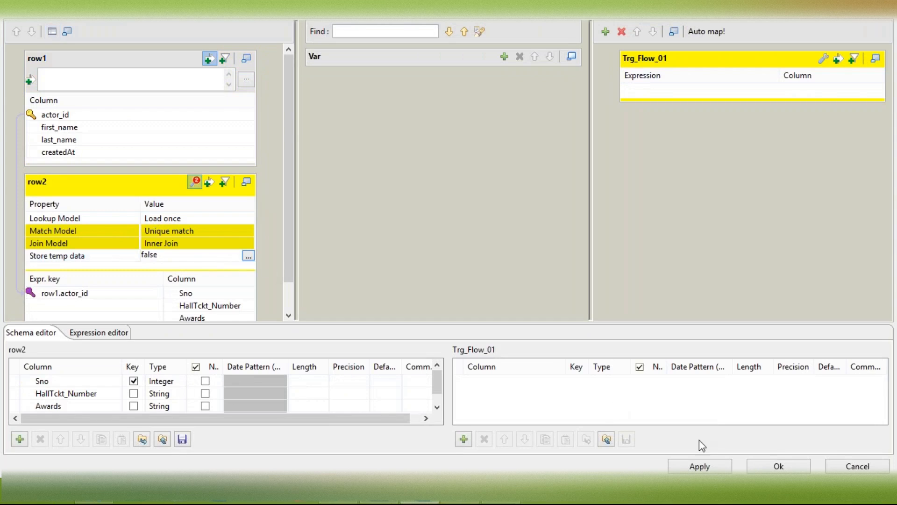
pyautogui.click(784, 466)
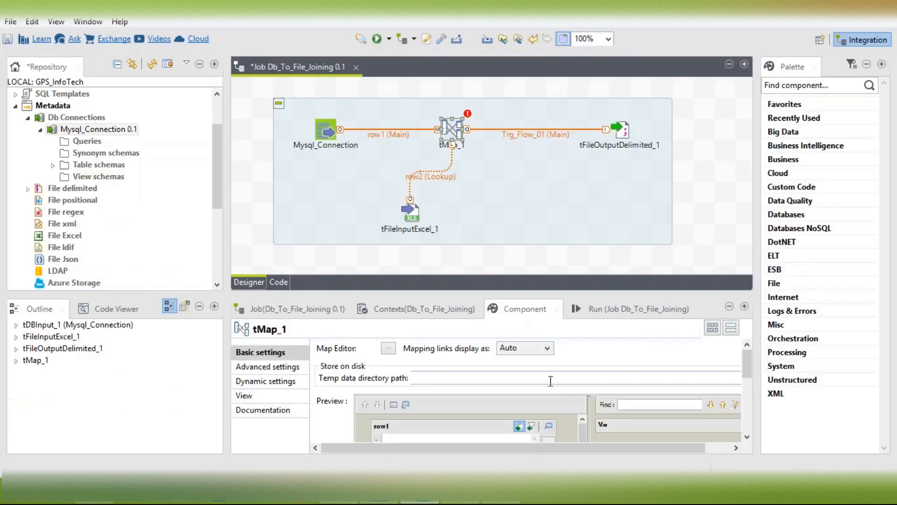
# Set tMap_1's temp data directory path to "C:/Users/ADMIN/Desktop/Temp", browsing for the Desktop folder and appending /Temp
pyautogui.moveTo(430, 451)
pyautogui.mouseDown()
pyautogui.moveTo(516, 457)
pyautogui.moveTo(436, 449)
pyautogui.mouseUp()
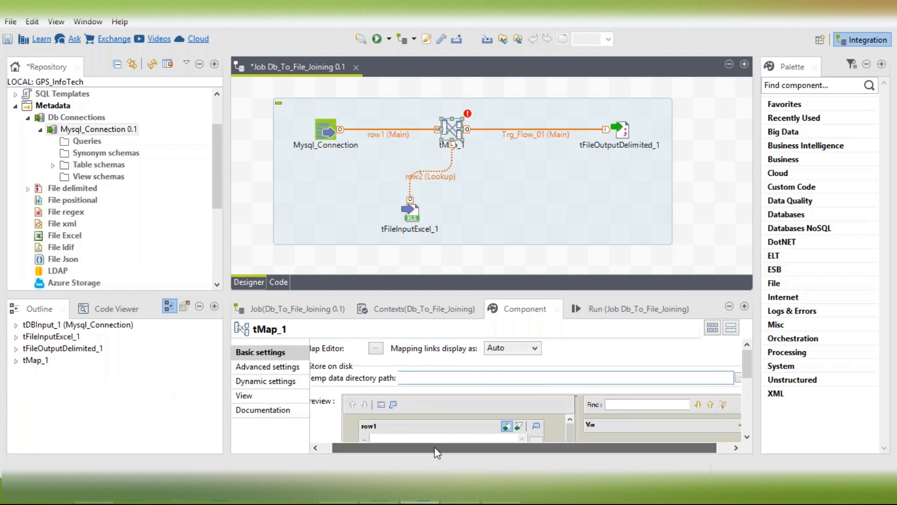
pyautogui.click(737, 377)
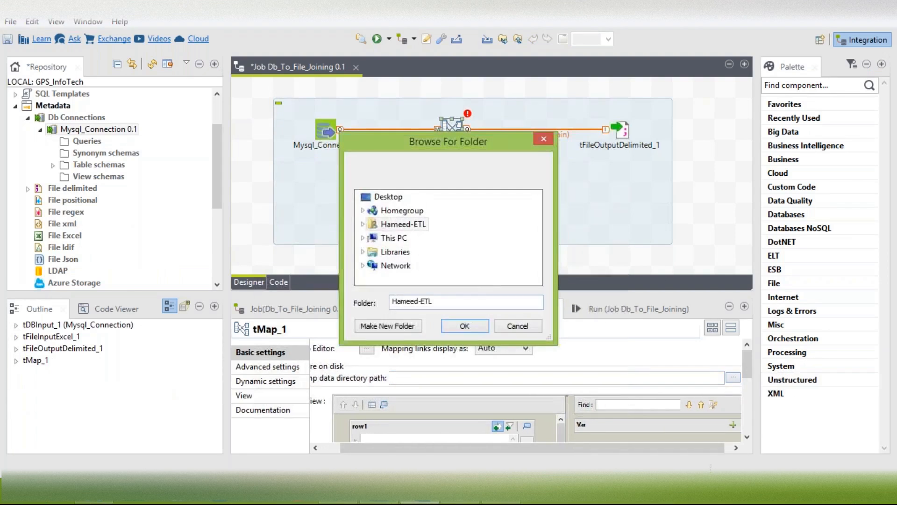
pyautogui.click(363, 225)
pyautogui.scroll(-3, 379, 264)
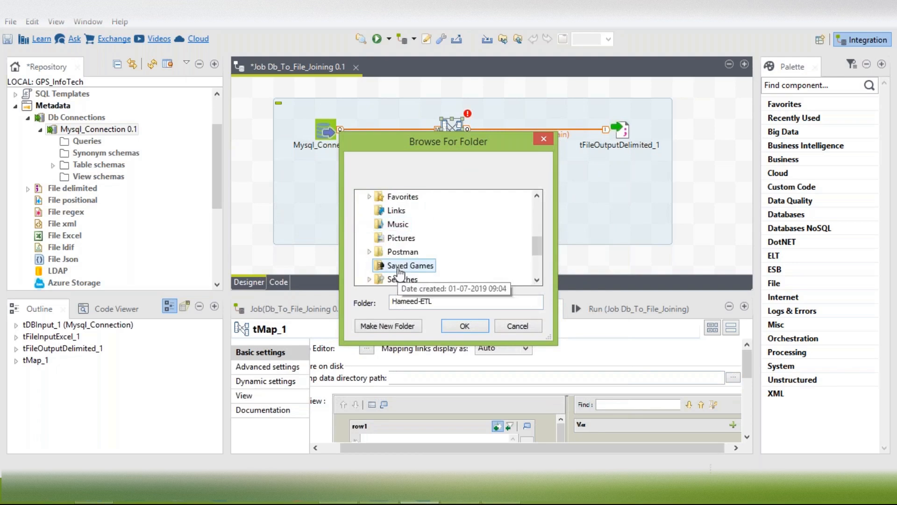
pyautogui.scroll(2, 402, 227)
pyautogui.click(401, 238)
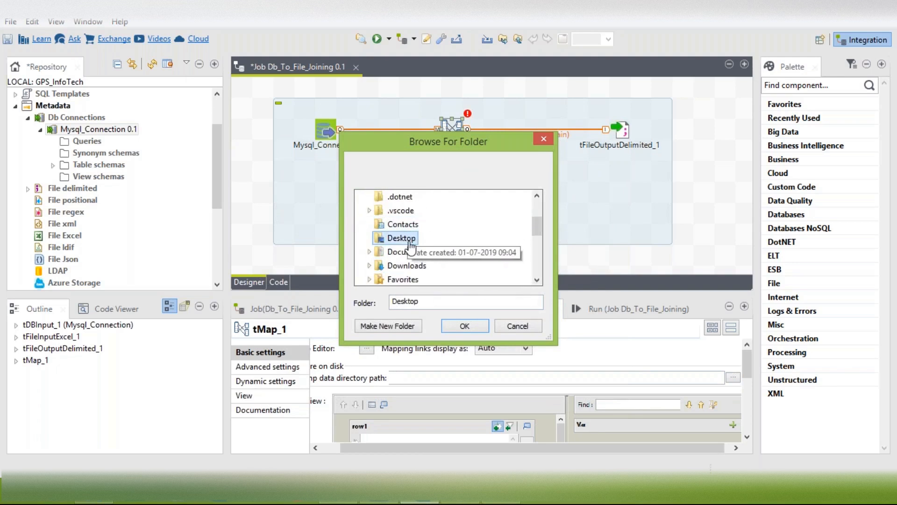
pyautogui.click(462, 327)
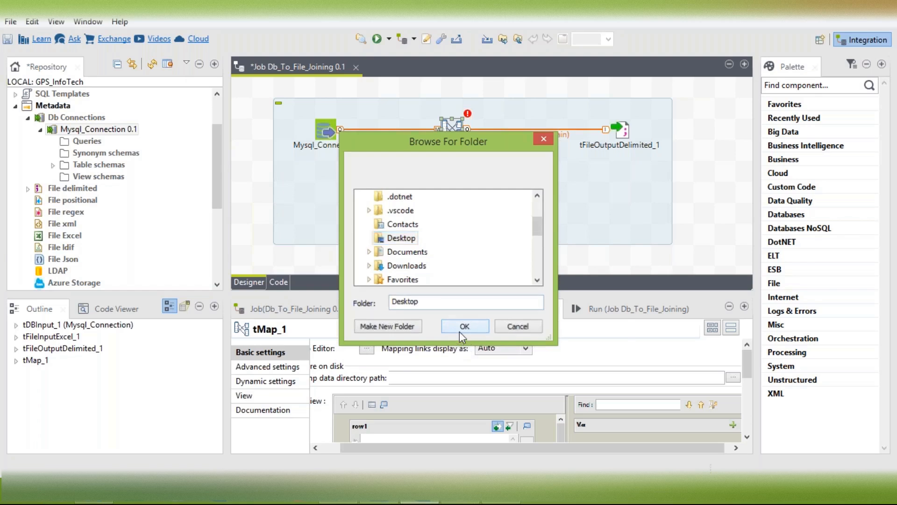
pyautogui.click(519, 382)
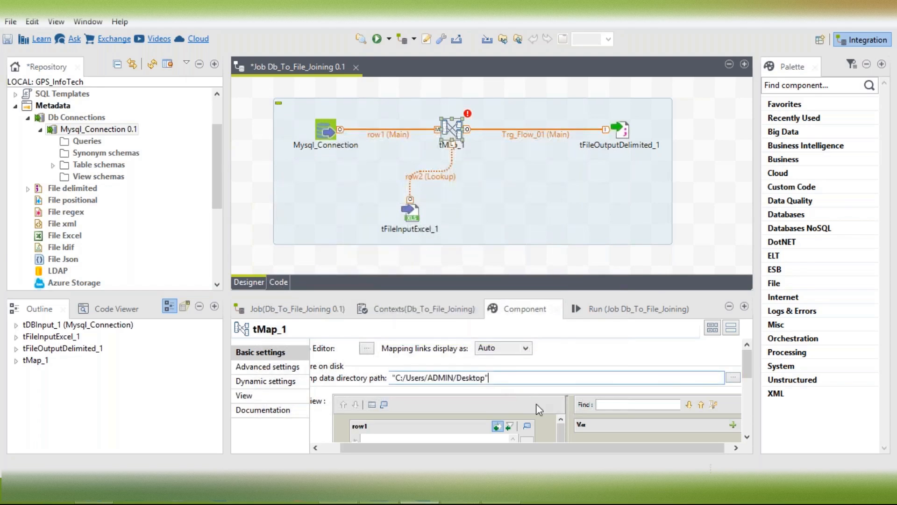
pyautogui.press('Left')
pyautogui.write('/Temp')
# Clear the temp data directory path of tMap_1
pyautogui.hotkey('ctrl', 'a')
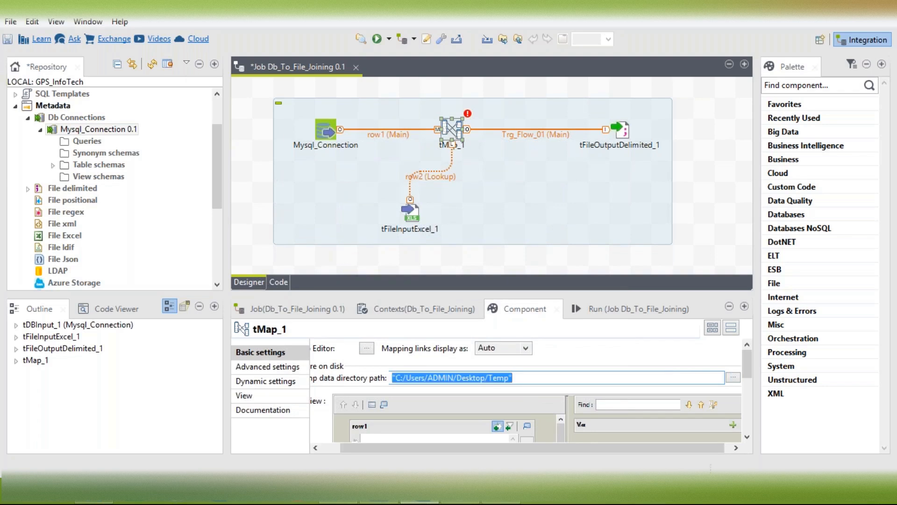
pyautogui.press('BackSpace')
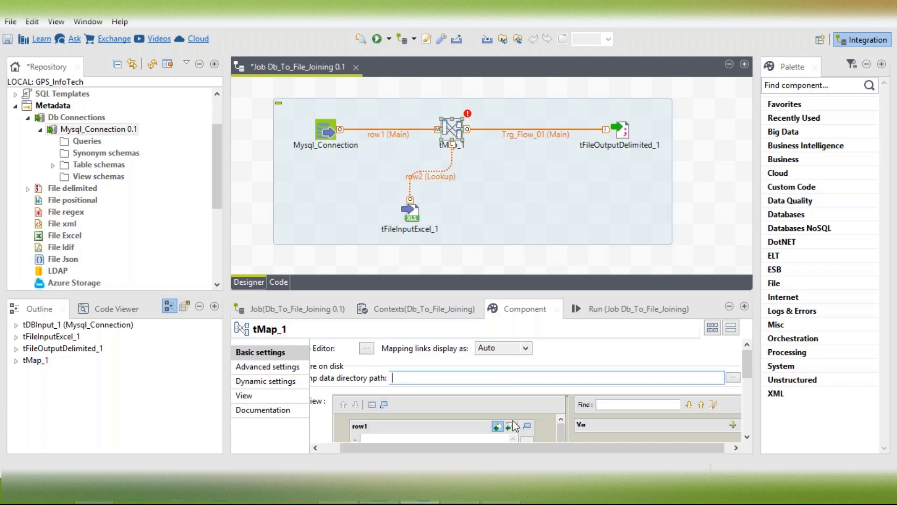
pyautogui.moveTo(470, 452); pyautogui.dragTo(420, 457)
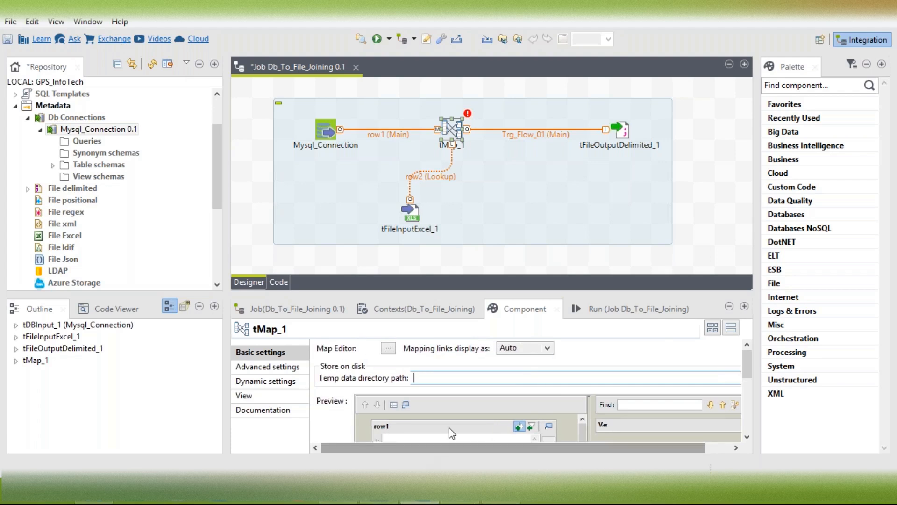
# Open the tMap_1 mapping and look at the Store temp data options for row2
pyautogui.doubleClick(461, 132)
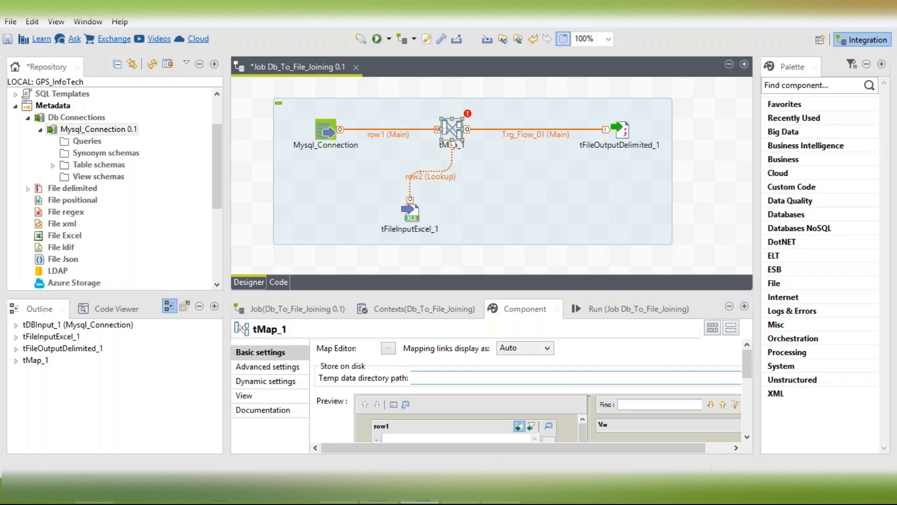
pyautogui.click(202, 254)
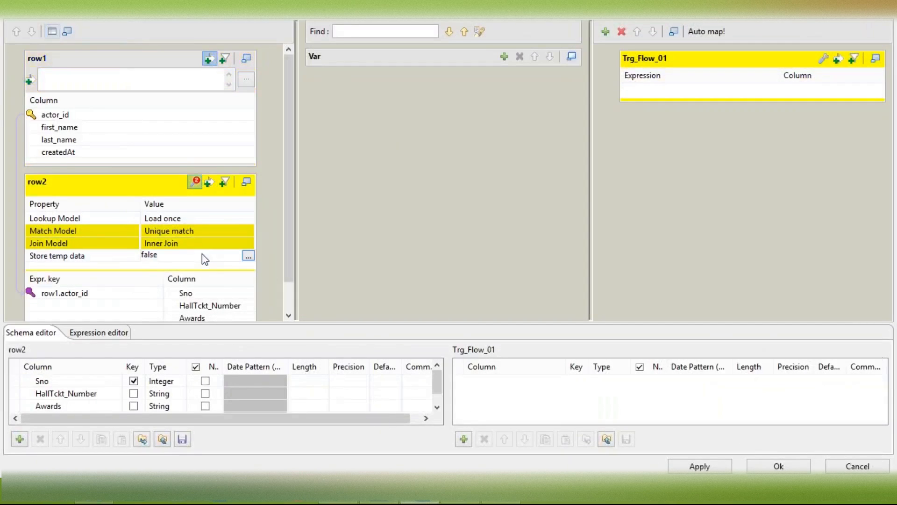
pyautogui.click(248, 257)
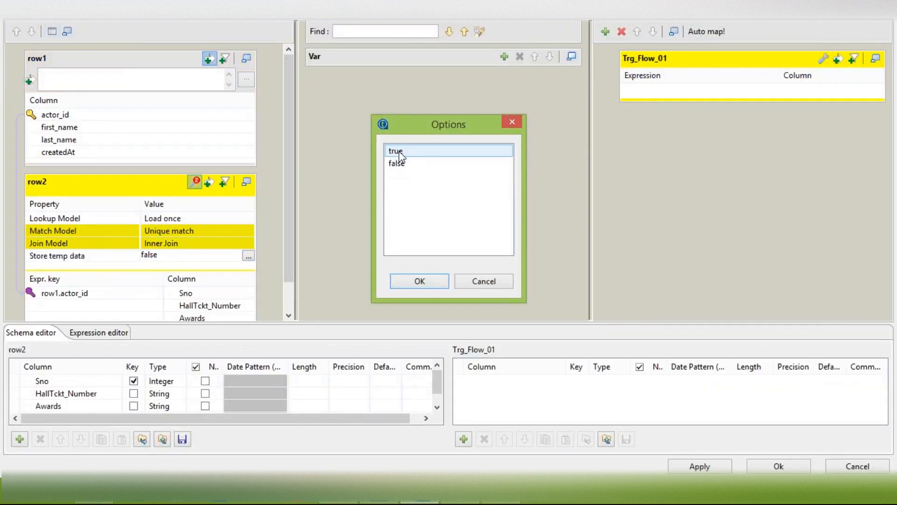
pyautogui.click(469, 281)
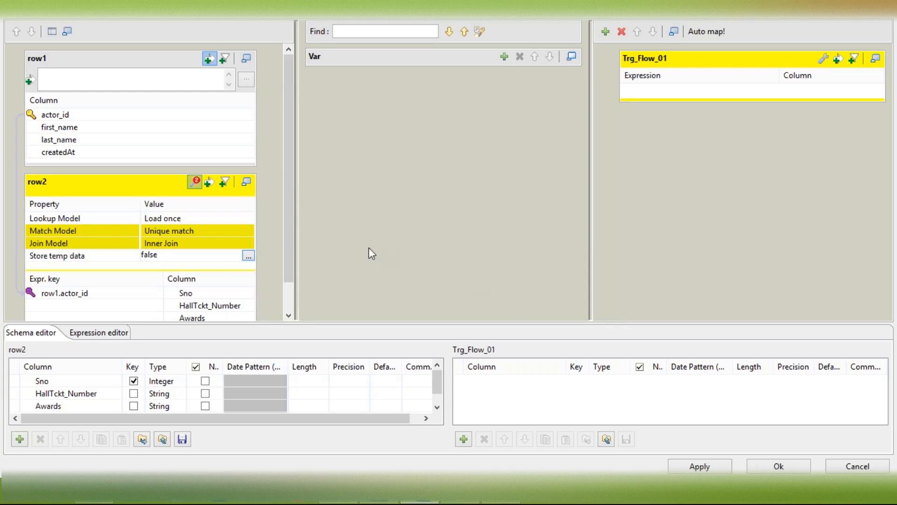
# Map all row1 columns, actor_id, first_name, last_name and createdAt, to the Trg_Flow_01 output
pyautogui.moveTo(285, 243); pyautogui.dragTo(288, 290)
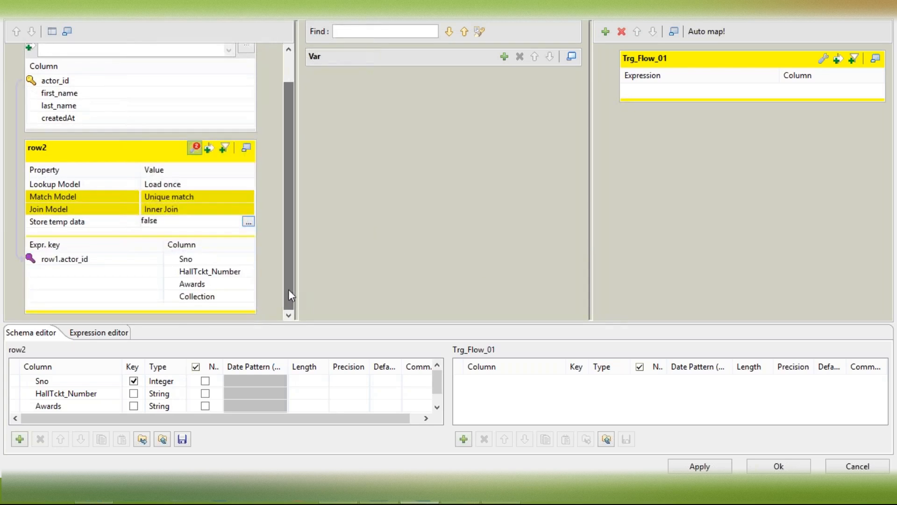
pyautogui.click(117, 83)
pyautogui.hotkey('ctrl', 'a')
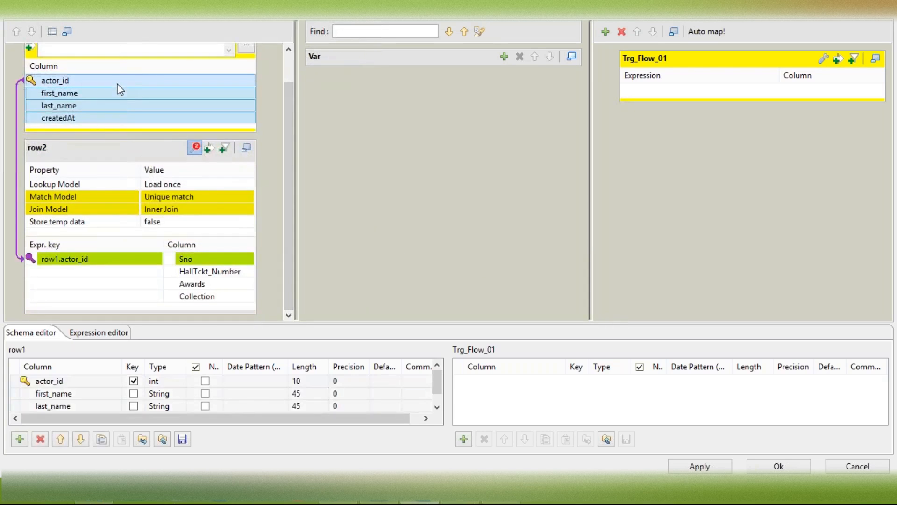
pyautogui.moveTo(120, 83); pyautogui.dragTo(647, 94)
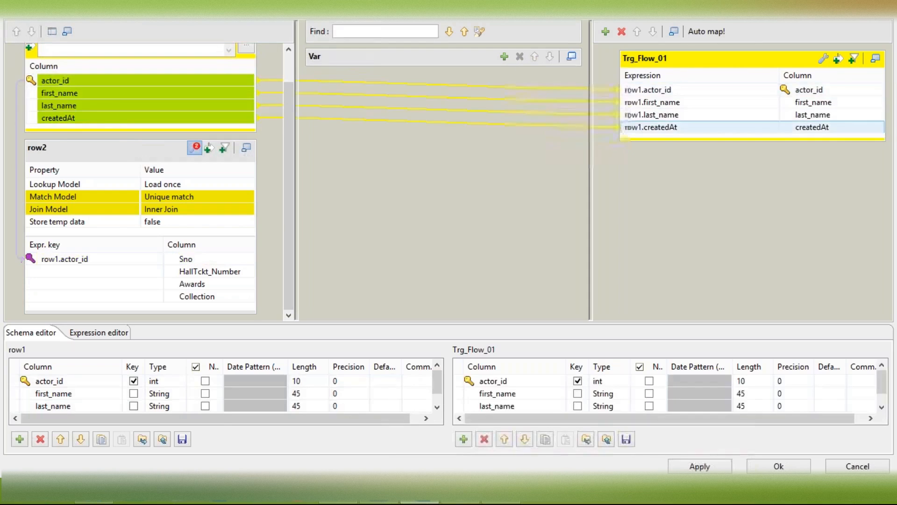
# Enlarge the Trg_Flow_01 output table and add the Awards and Collection columns from row2 to it
pyautogui.moveTo(795, 139); pyautogui.dragTo(806, 208)
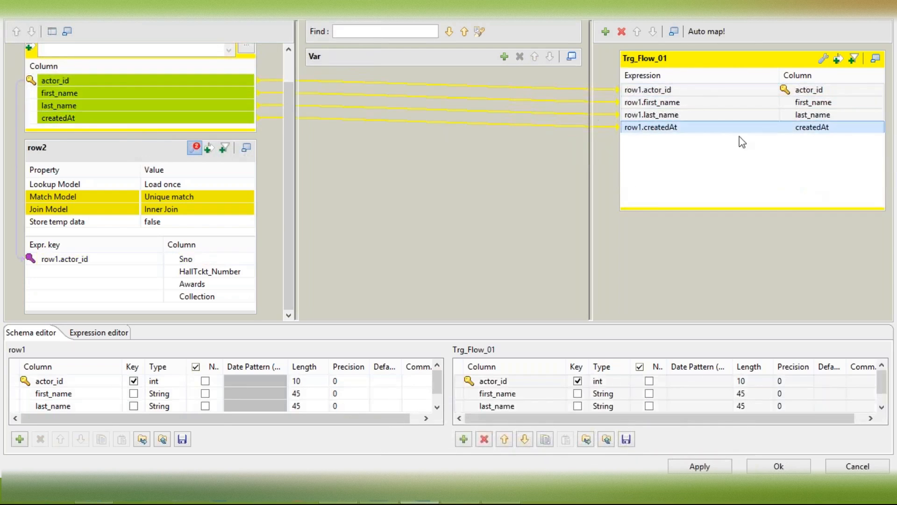
pyautogui.click(231, 283)
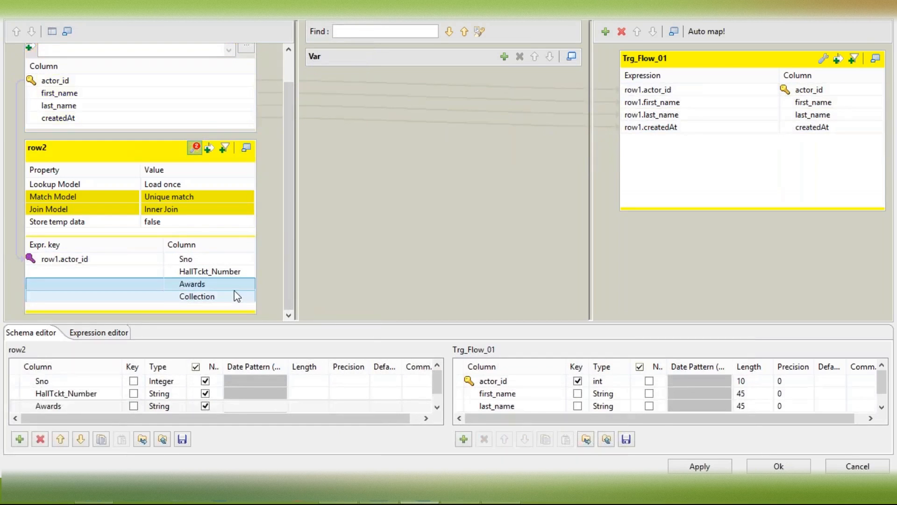
pyautogui.keyDown('shift'); pyautogui.click(238, 297); pyautogui.keyUp('shift')
pyautogui.moveTo(234, 284); pyautogui.dragTo(742, 175)
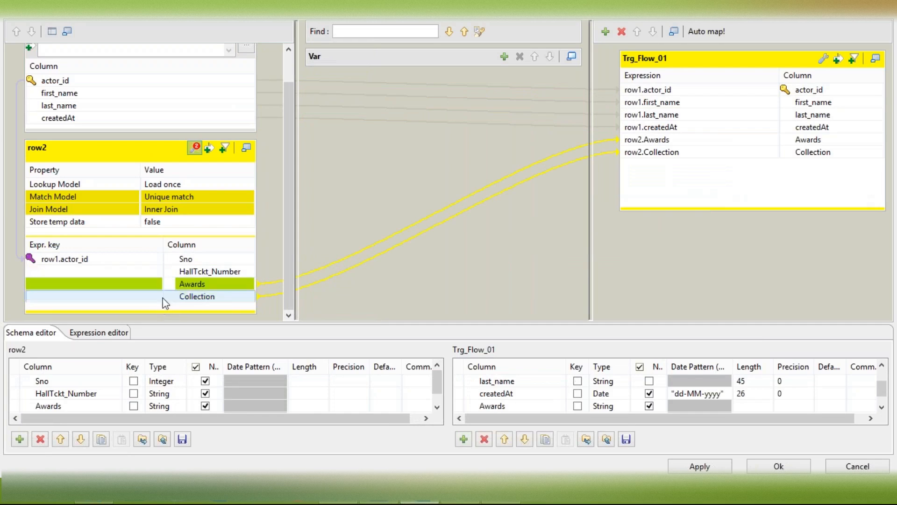
pyautogui.click(236, 296)
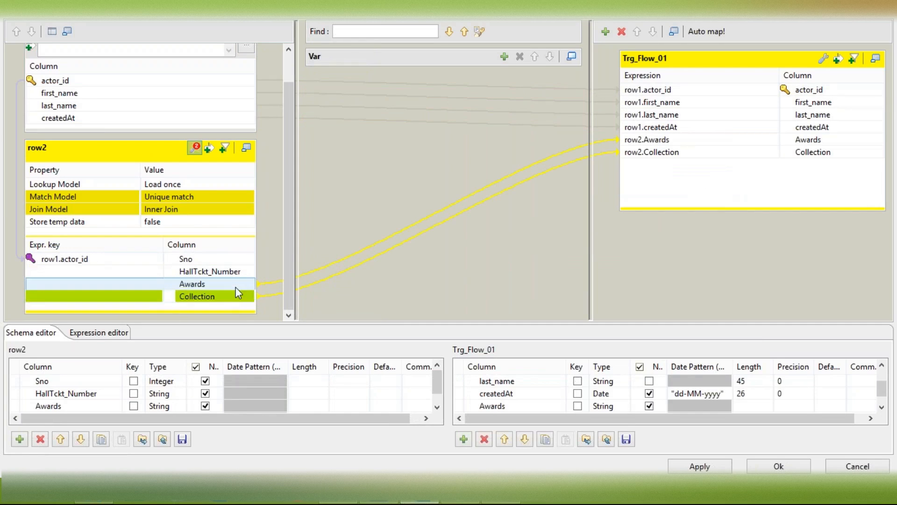
pyautogui.click(235, 285)
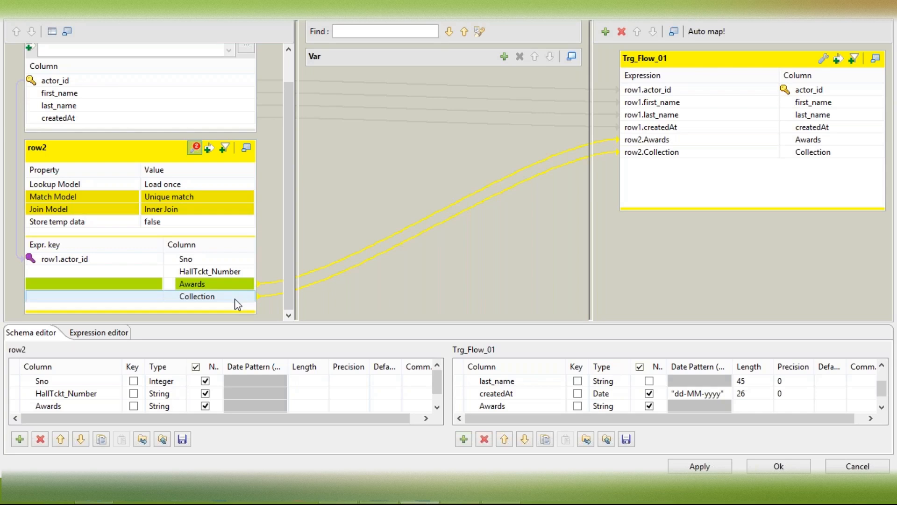
pyautogui.keyDown('ctrl'); pyautogui.click(235, 299); pyautogui.keyUp('ctrl')
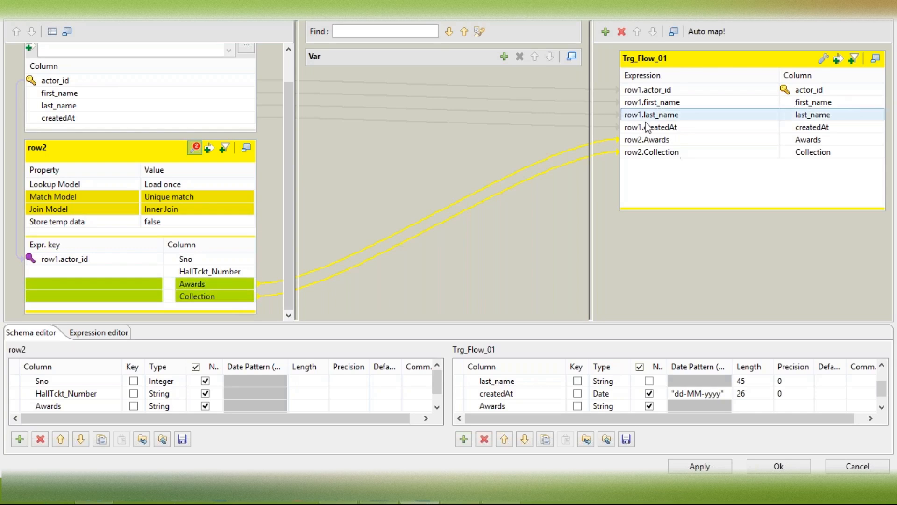
pyautogui.click(823, 139)
pyautogui.keyDown('ctrl'); pyautogui.click(839, 152); pyautogui.keyUp('ctrl')
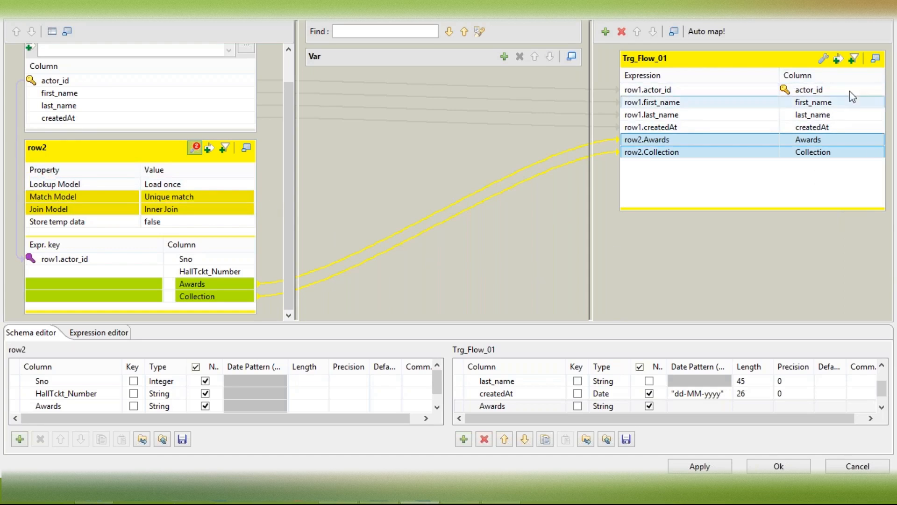
# Show Trg_Flow_01's output settings and examine Catch output reject and Catch lookup inner join reject
pyautogui.click(824, 58)
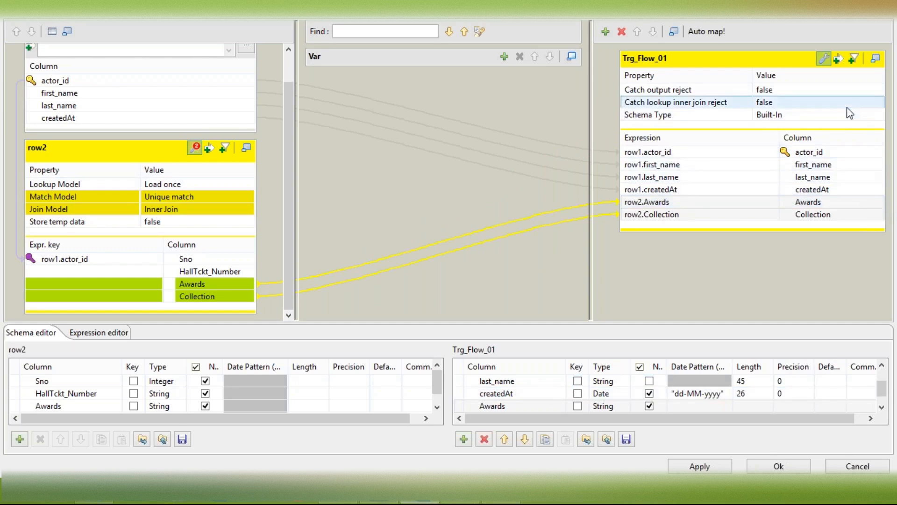
pyautogui.click(870, 90)
pyautogui.click(873, 106)
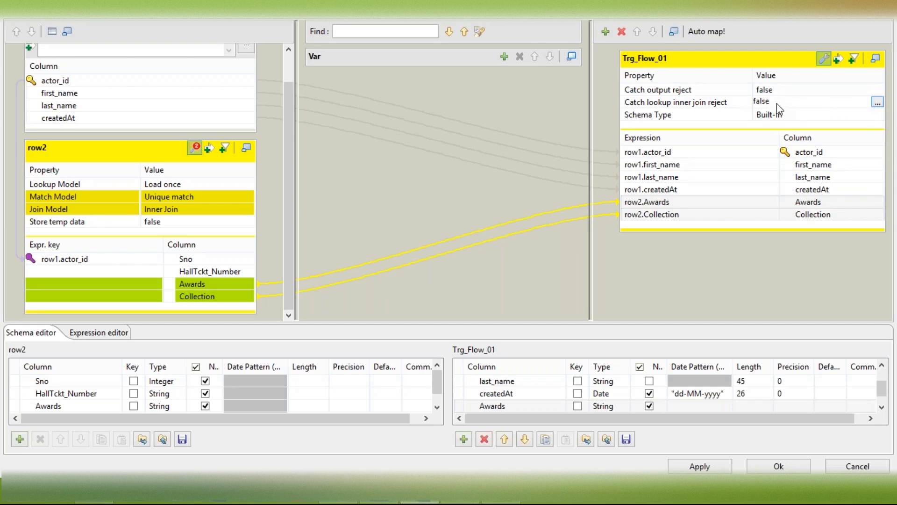
pyautogui.click(693, 105)
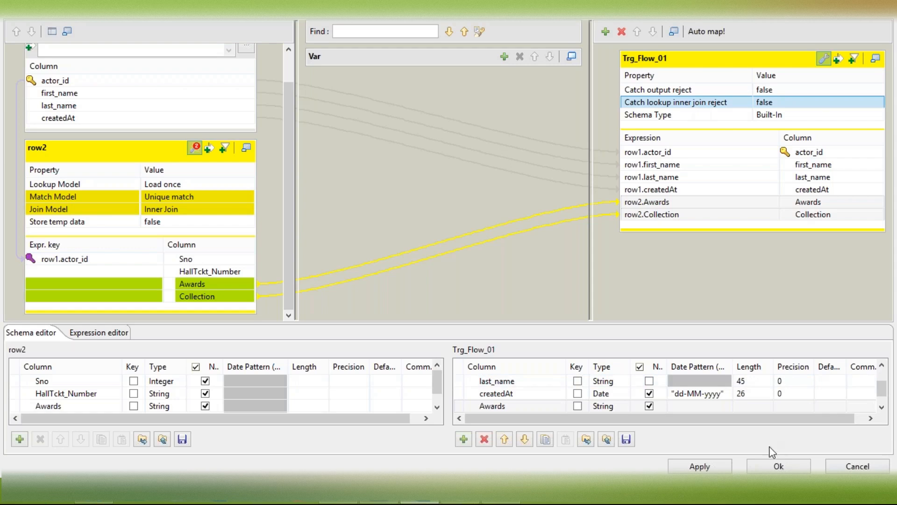
# Accept the tMap_1 mapping and propagate the changes
pyautogui.click(778, 467)
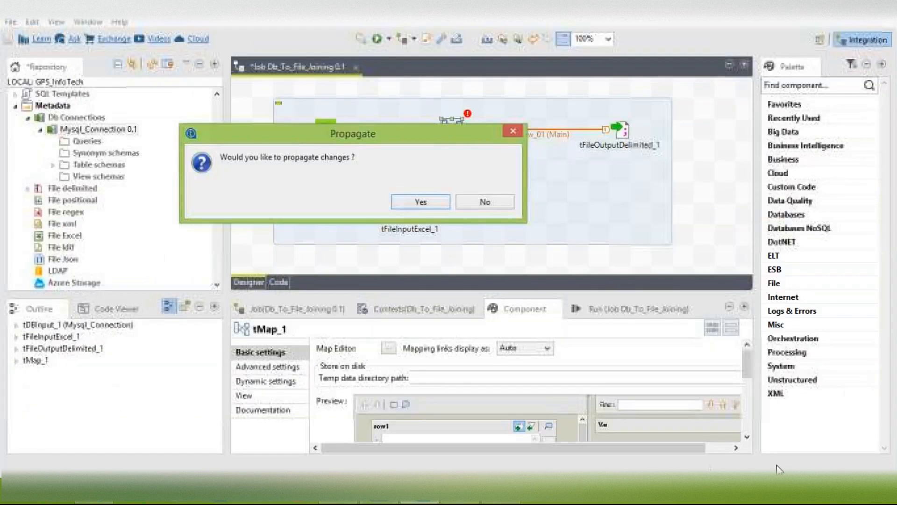
pyautogui.click(429, 205)
pyautogui.click(428, 204)
# Review the input and output schema of tFileOutputDelimited_1 and close it
pyautogui.click(608, 137)
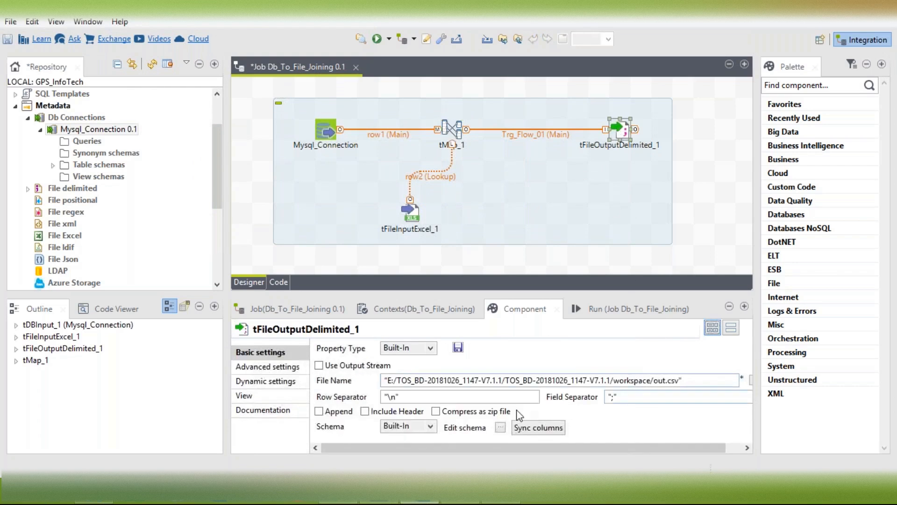
pyautogui.click(501, 427)
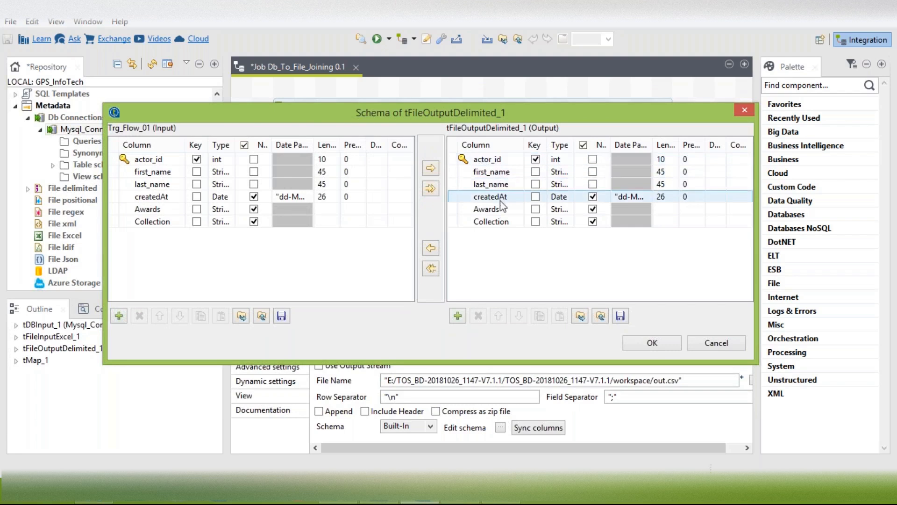
pyautogui.click(653, 344)
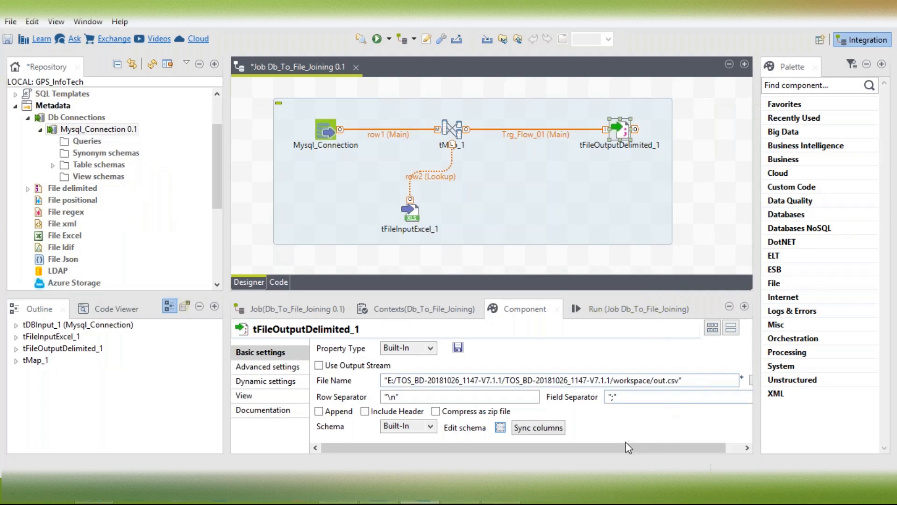
# Set the output file of tFileOutputDelimited_1 to Final_Actors_Details.csv in the Desktop folder
pyautogui.moveTo(629, 448); pyautogui.dragTo(680, 447)
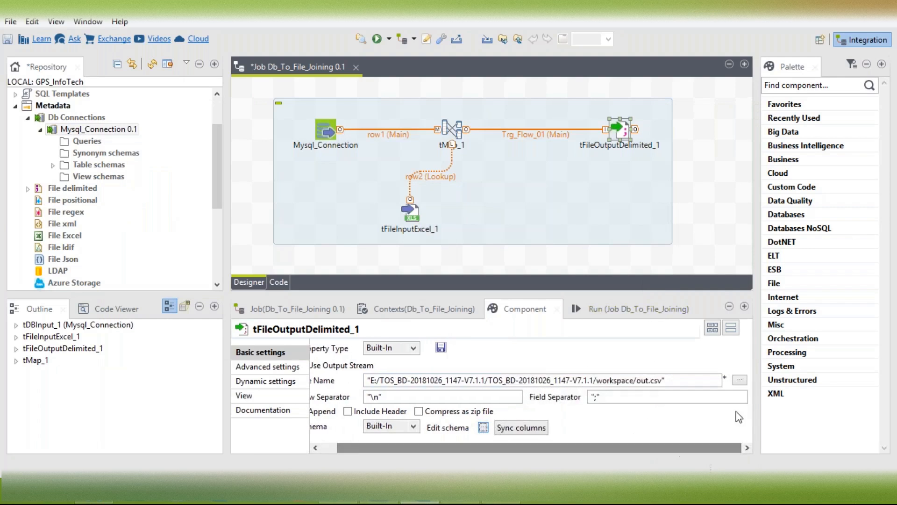
pyautogui.click(740, 380)
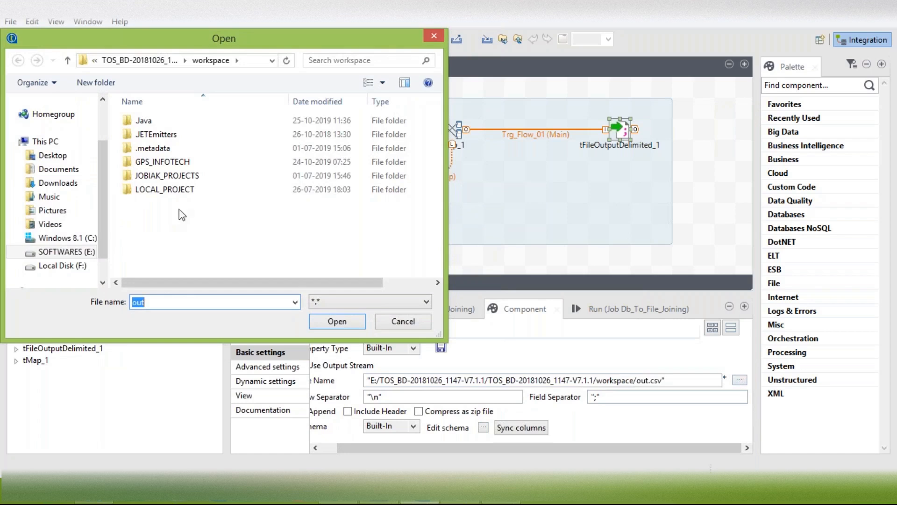
pyautogui.click(57, 157)
pyautogui.click(163, 301)
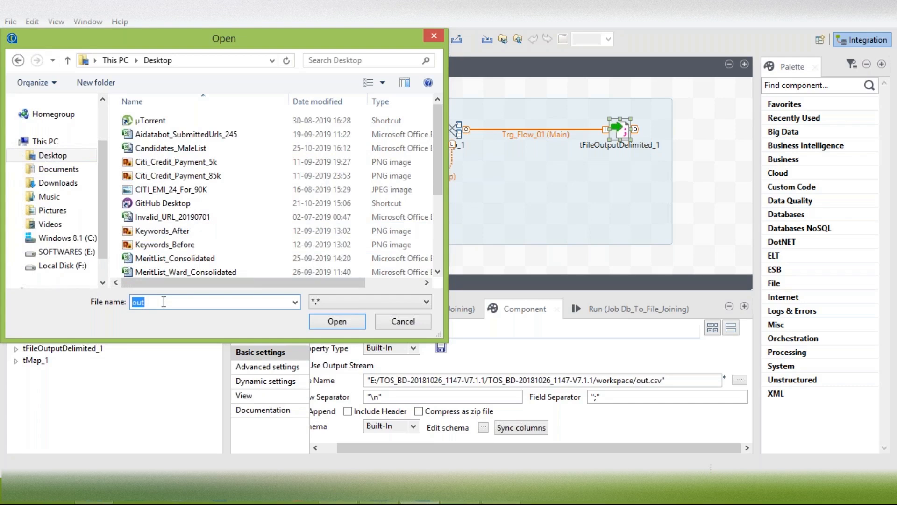
pyautogui.write('Final_Actors_Details.csv')
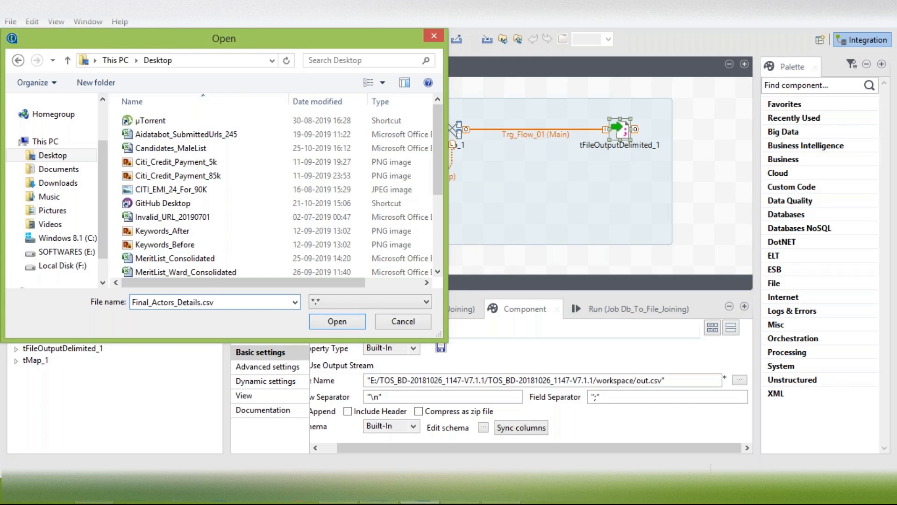
pyautogui.click(334, 325)
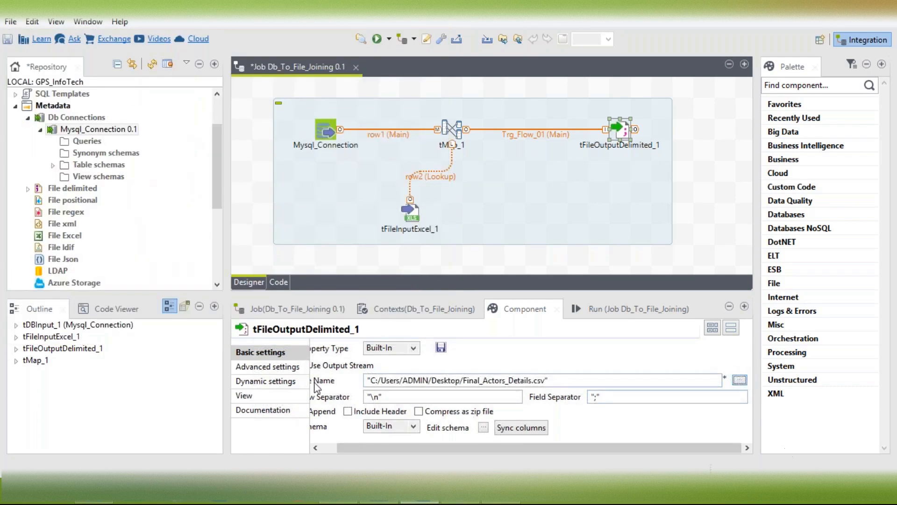
# Set the field separator of tFileOutputDelimited_1 to "||||" and include the header in the output
pyautogui.moveTo(399, 450); pyautogui.dragTo(524, 432)
pyautogui.click(597, 398)
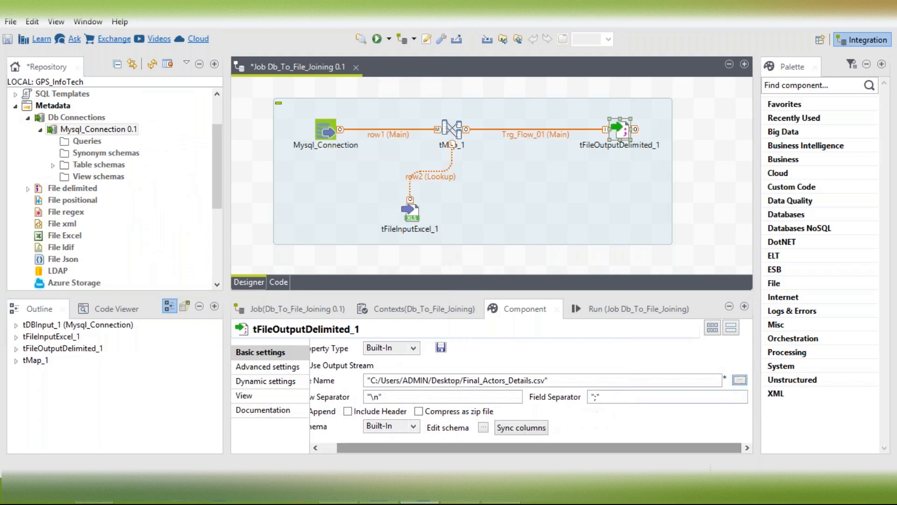
pyautogui.press('BackSpace')
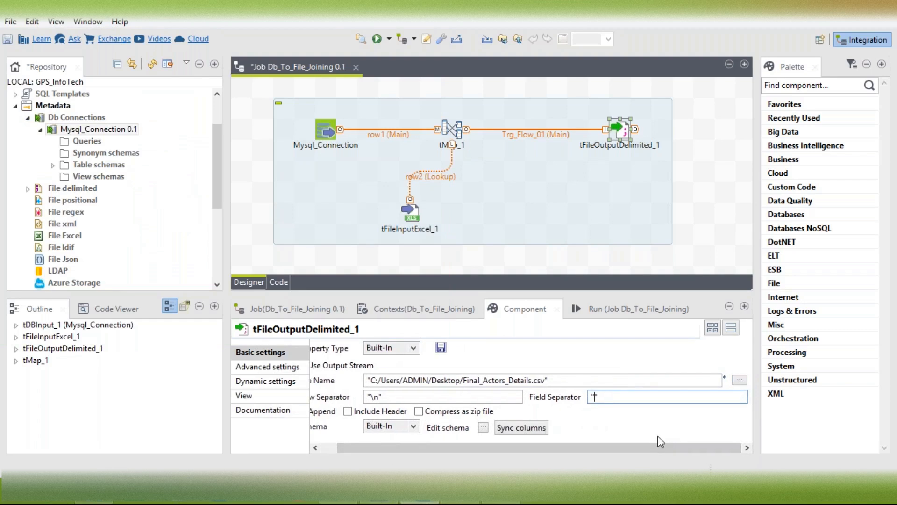
pyautogui.write('||||')
pyautogui.moveTo(573, 444); pyautogui.dragTo(506, 444)
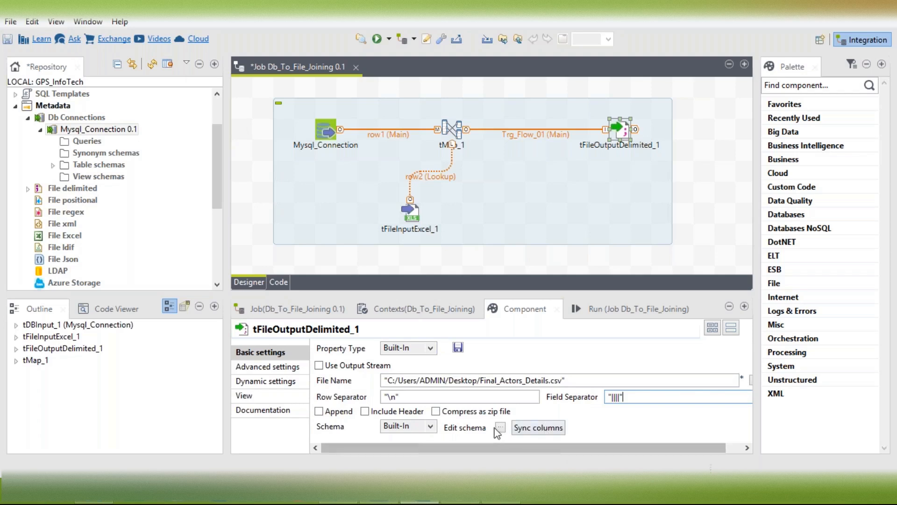
pyautogui.click(404, 412)
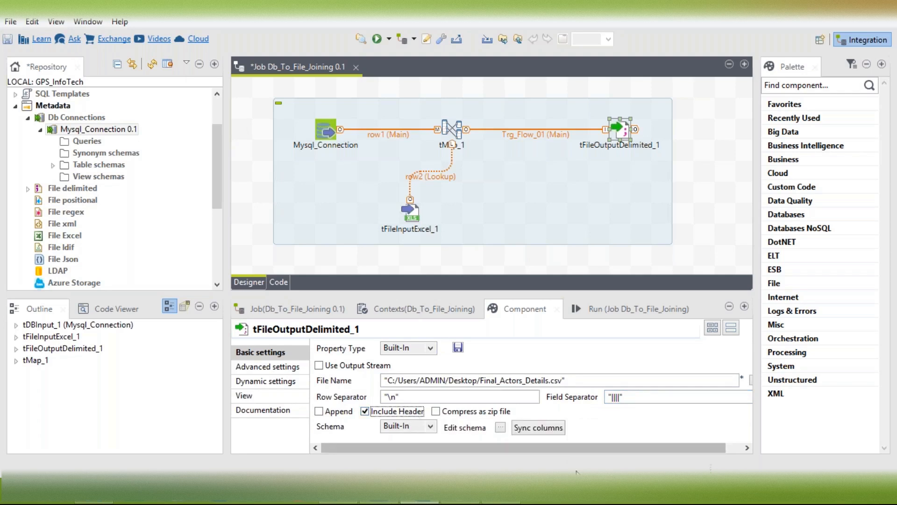
# Try the Compress as zip file and Append options of tFileOutputDelimited_1, switching each one off again
pyautogui.click(486, 413)
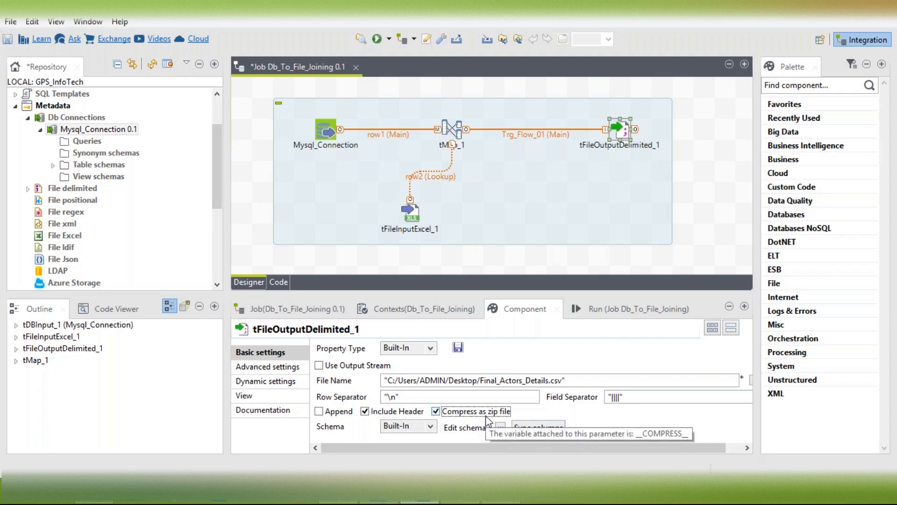
pyautogui.click(486, 417)
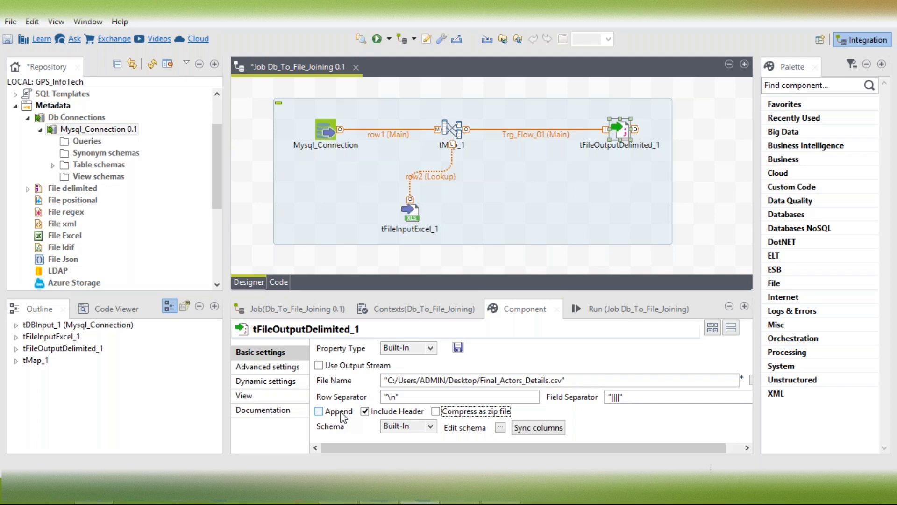
pyautogui.click(342, 412)
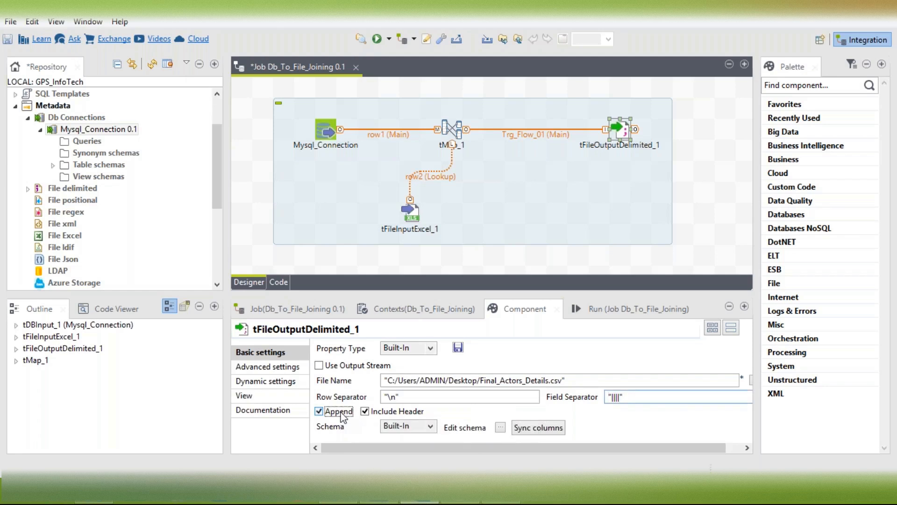
pyautogui.click(343, 414)
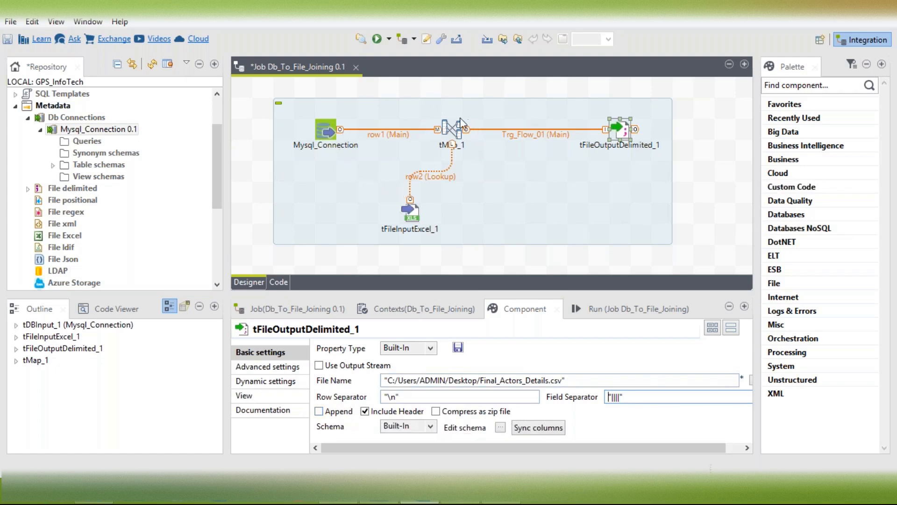
# Review the advanced settings of tFileOutputDelimited_1, toggling Create directory if does not exist off and on again
pyautogui.click(622, 135)
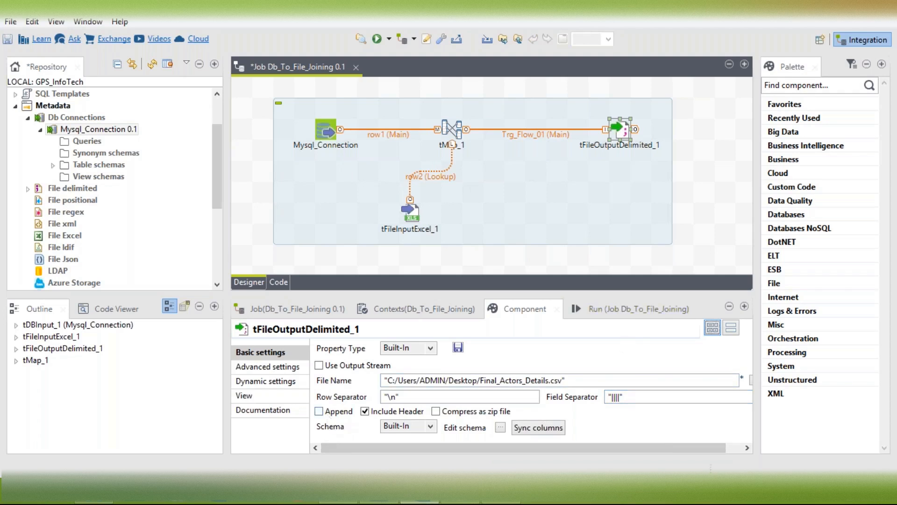
pyautogui.click(273, 366)
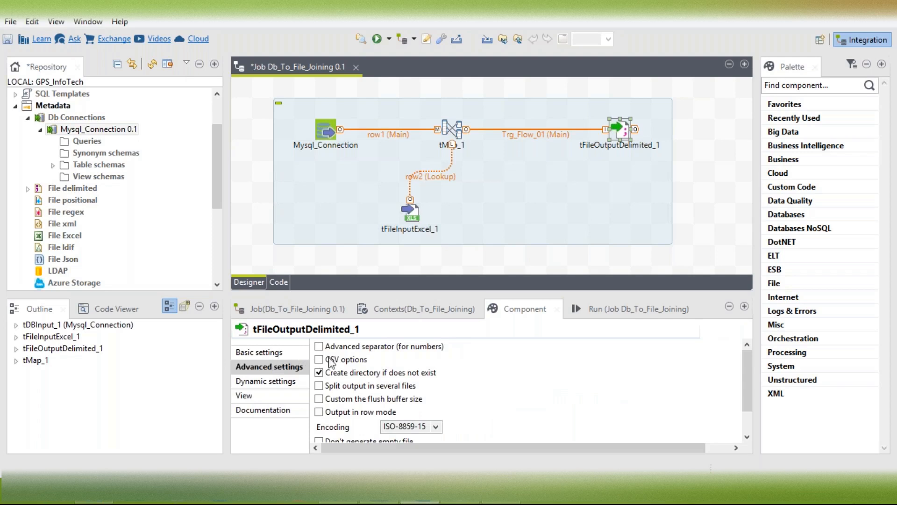
pyautogui.click(400, 376)
pyautogui.click(400, 377)
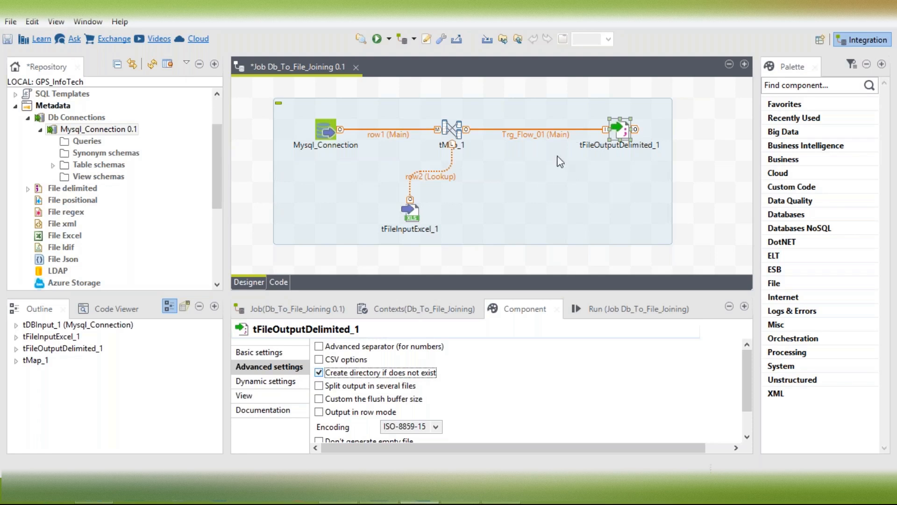
# Switch on CSV options for tFileOutputDelimited_1, inspect the escape character and text enclosure fields, and switch the option off again
pyautogui.doubleClick(616, 130)
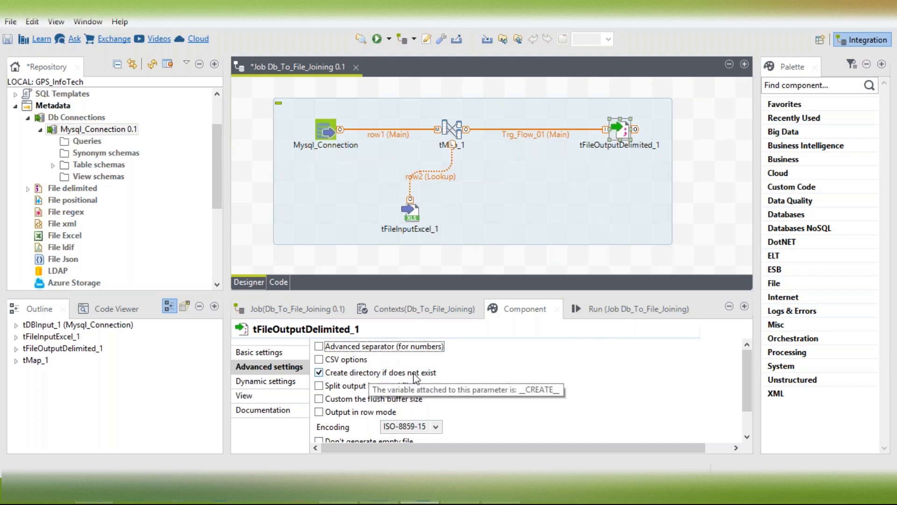
pyautogui.click(334, 362)
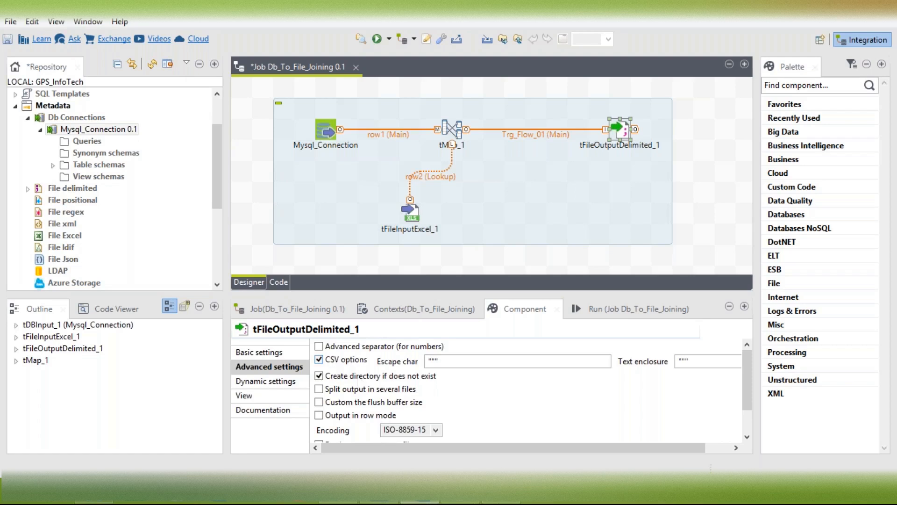
pyautogui.click(431, 361)
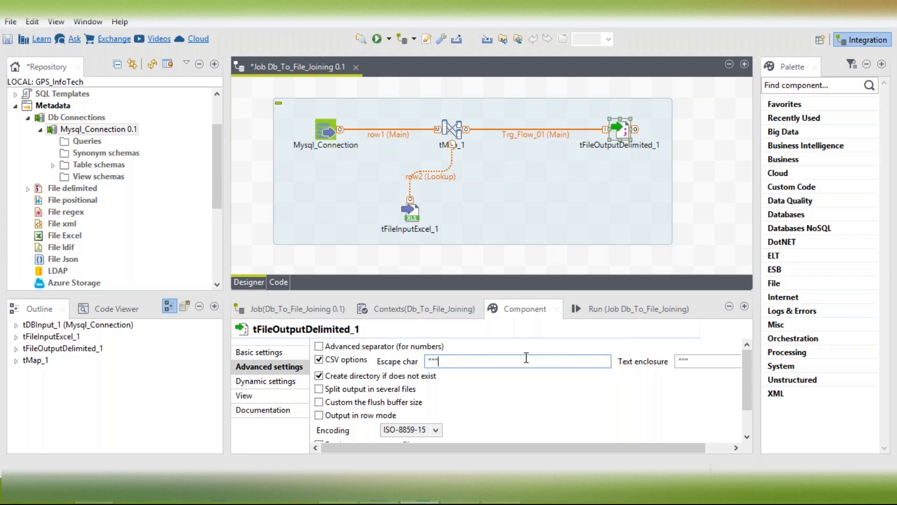
pyautogui.click(704, 364)
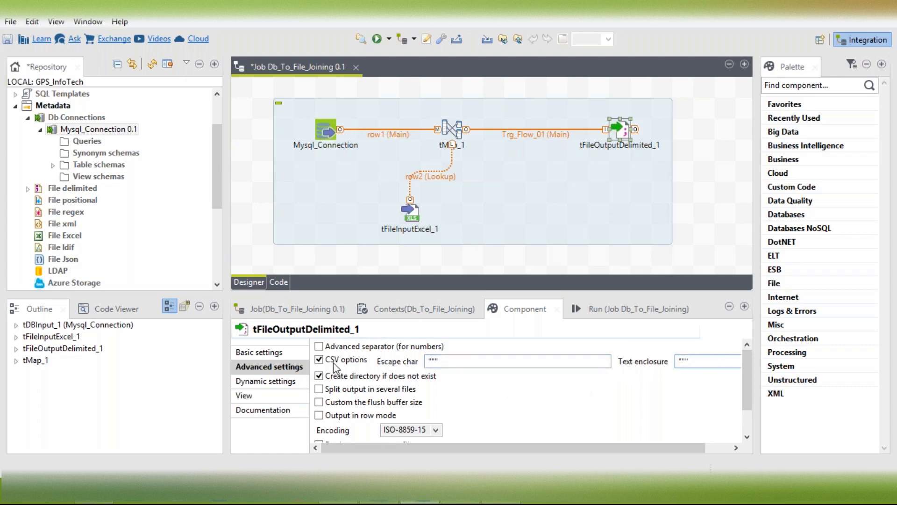
pyautogui.click(436, 362)
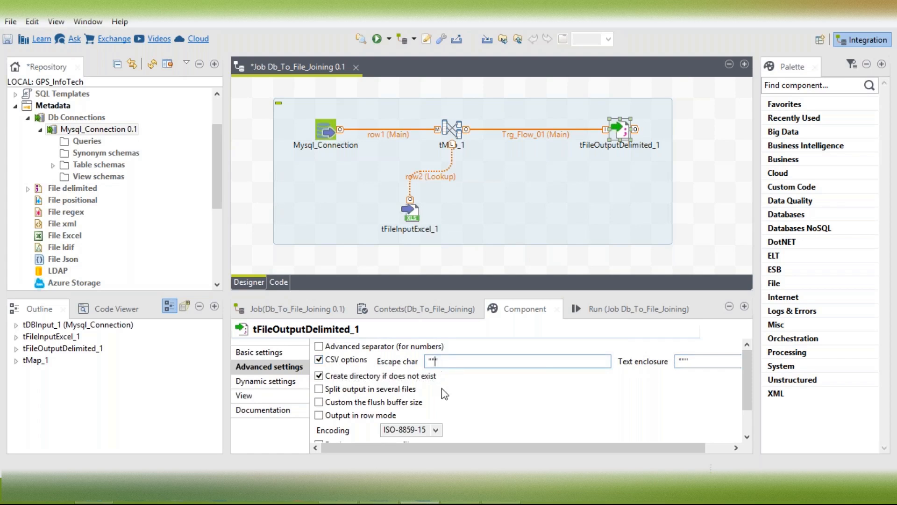
pyautogui.click(346, 361)
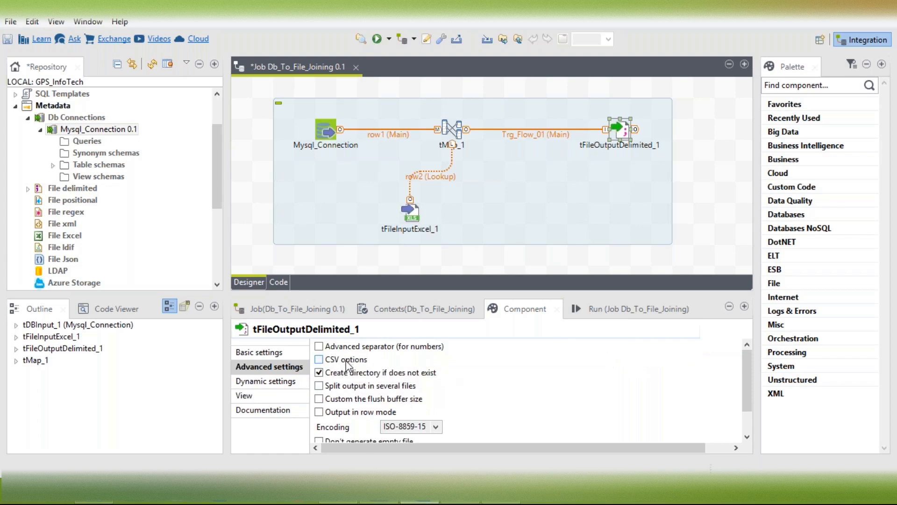
# Try the split output and custom flush buffer size options of the delimited output, switching each off again
pyautogui.click(348, 386)
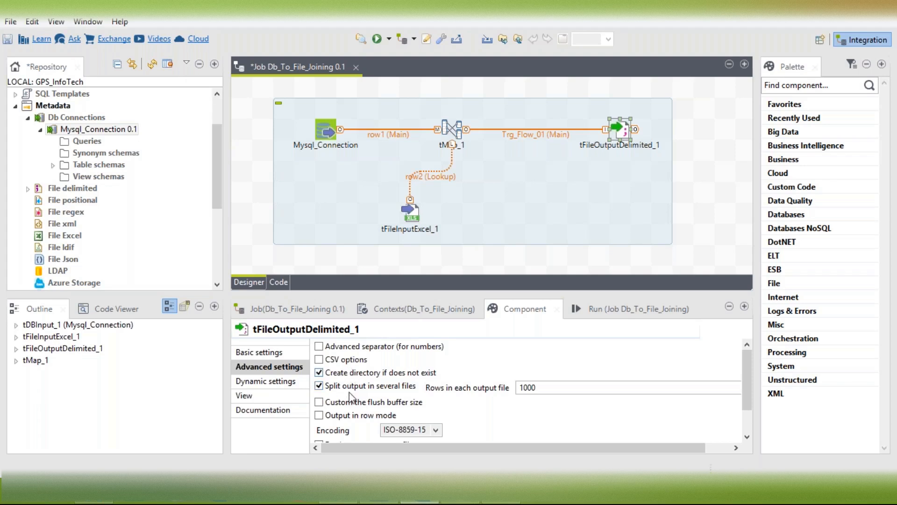
pyautogui.click(350, 390)
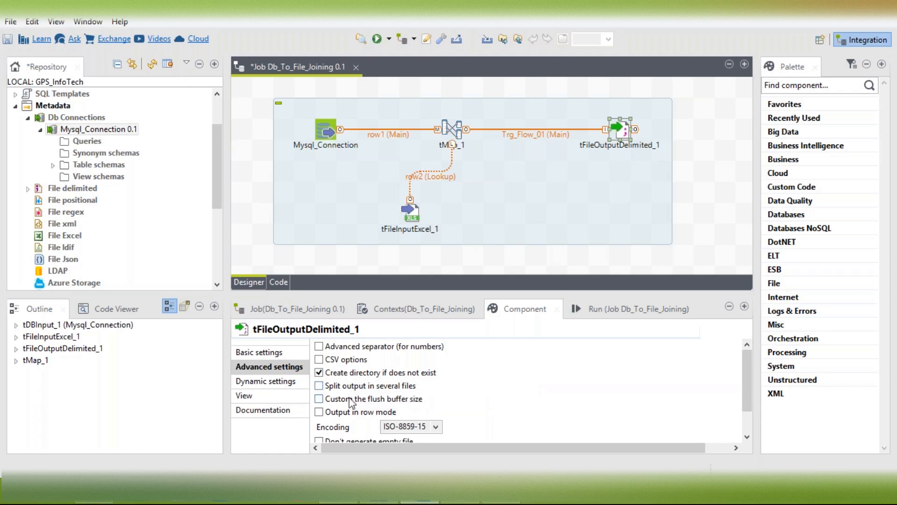
pyautogui.click(351, 400)
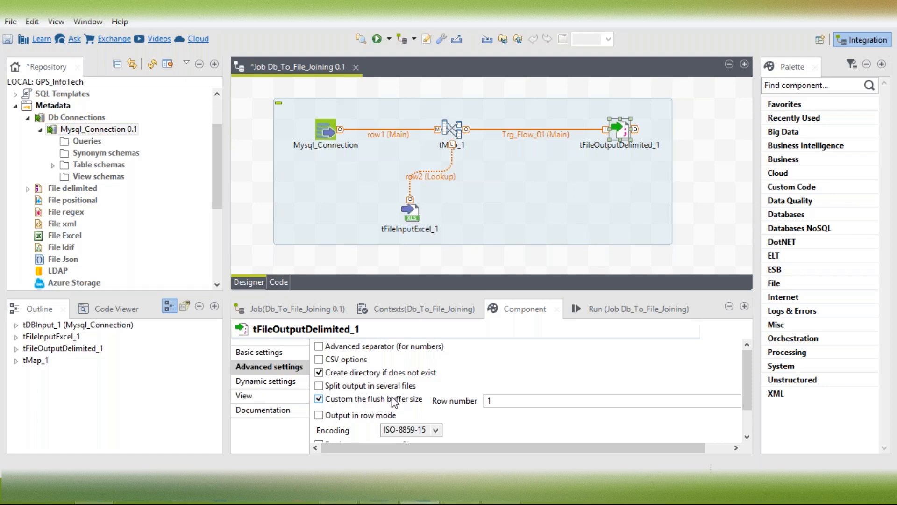
pyautogui.click(394, 401)
# Try the row mode output and tStatCatcher Statistics options of the delimited output, switching each off again
pyautogui.click(370, 413)
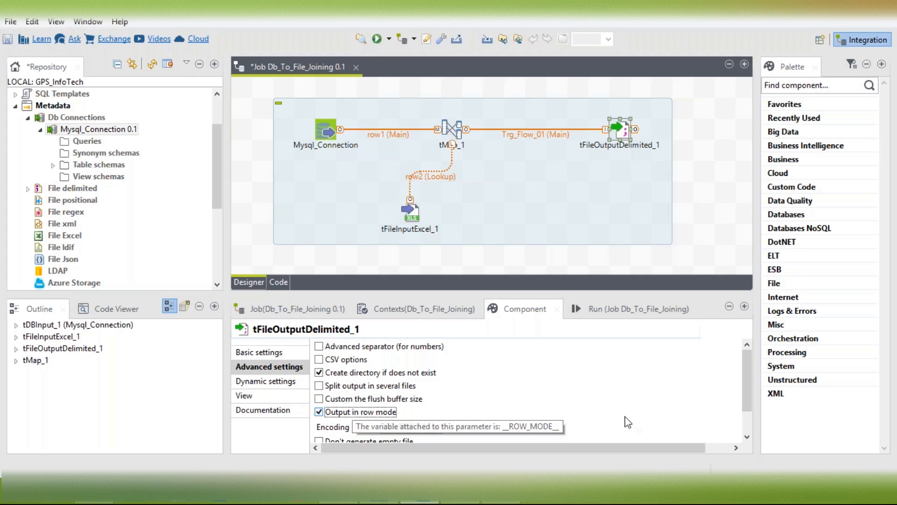
pyautogui.moveTo(750, 375); pyautogui.dragTo(745, 400)
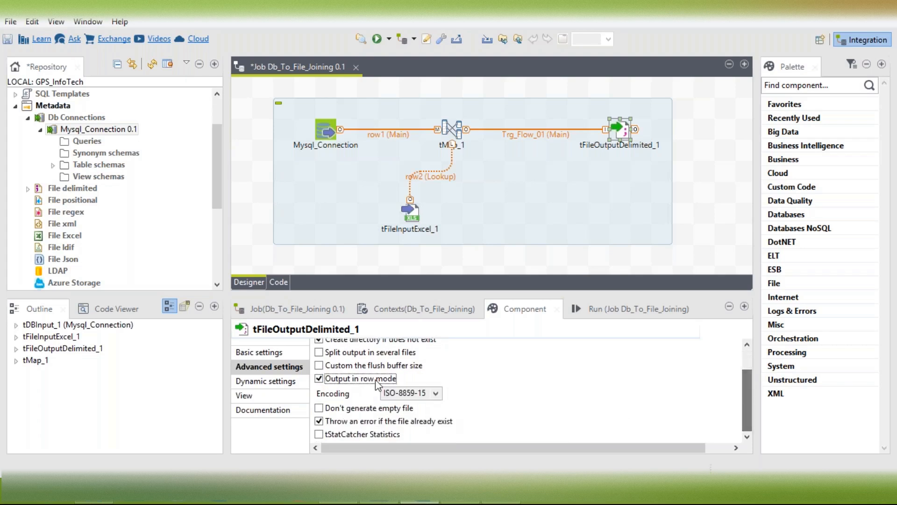
pyautogui.click(371, 380)
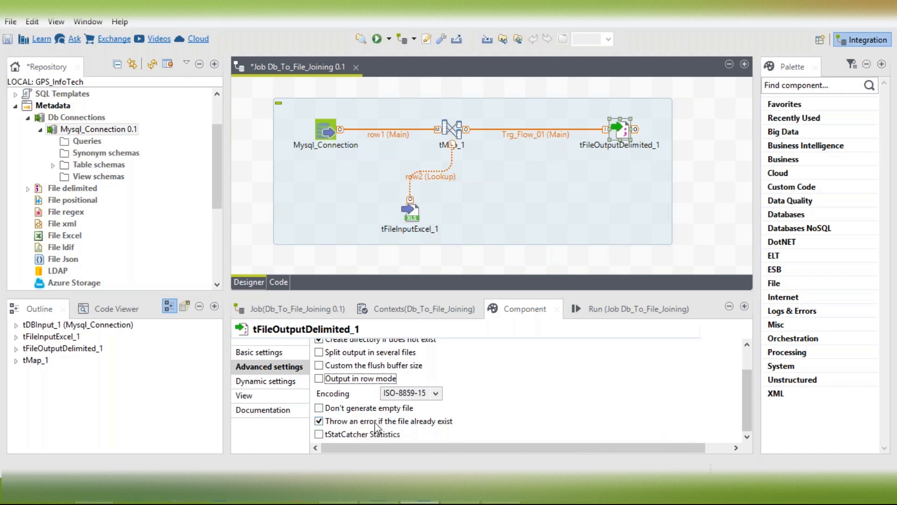
pyautogui.click(320, 434)
pyautogui.click(345, 434)
# Review the delimited output's dynamic, view and documentation settings and return to its basic settings
pyautogui.click(262, 382)
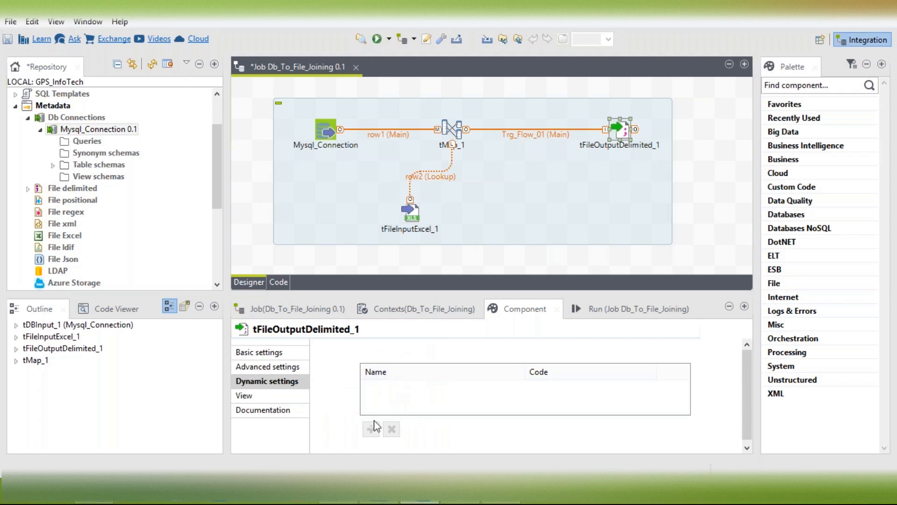
pyautogui.click(261, 396)
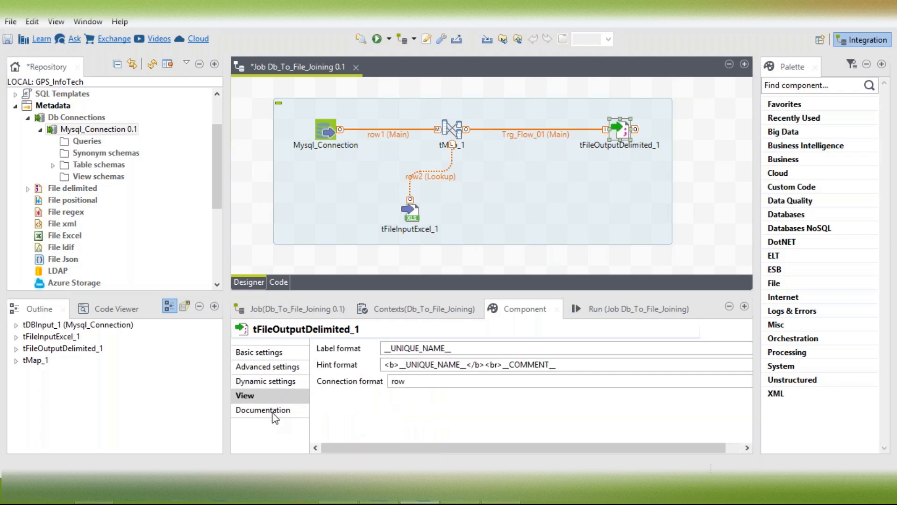
pyautogui.click(273, 411)
pyautogui.click(270, 351)
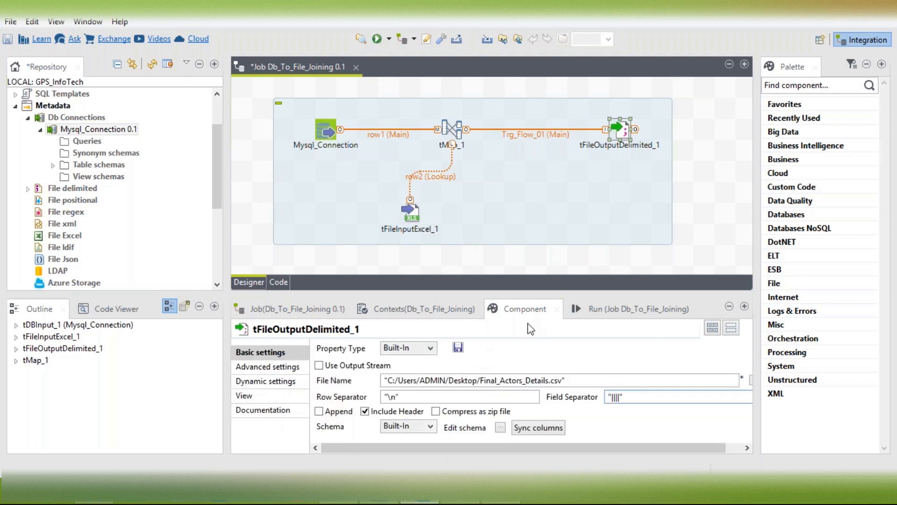
# Save the Db_To_File_Joining job and run it
pyautogui.click(635, 308)
pyautogui.hotkey('ctrl', 's')
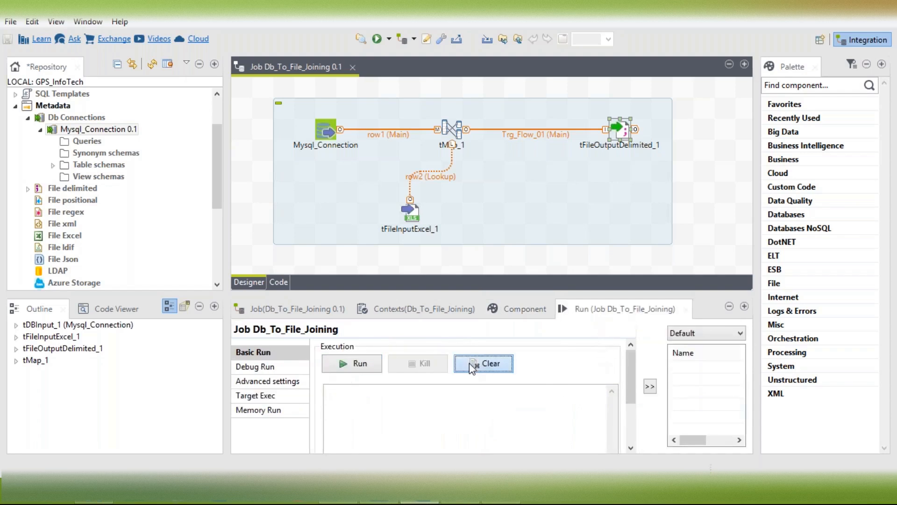
pyautogui.click(360, 369)
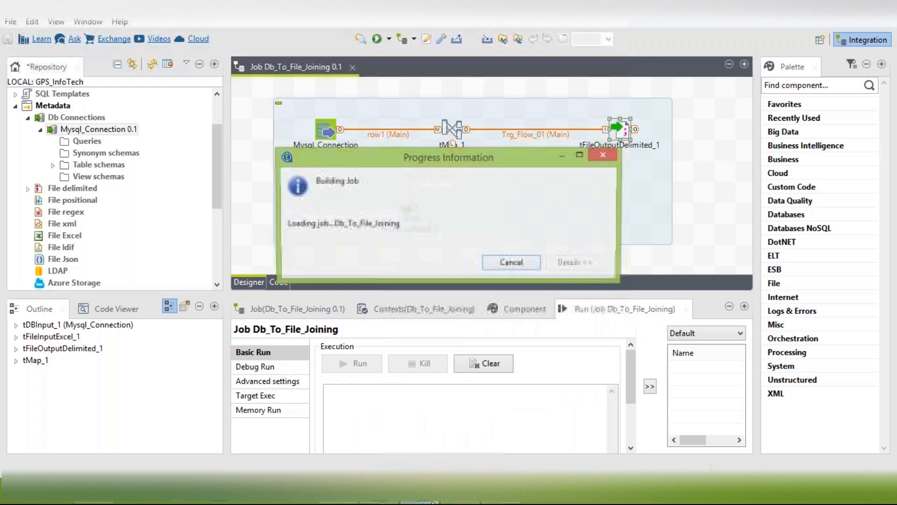
pyautogui.moveTo(432, 502)
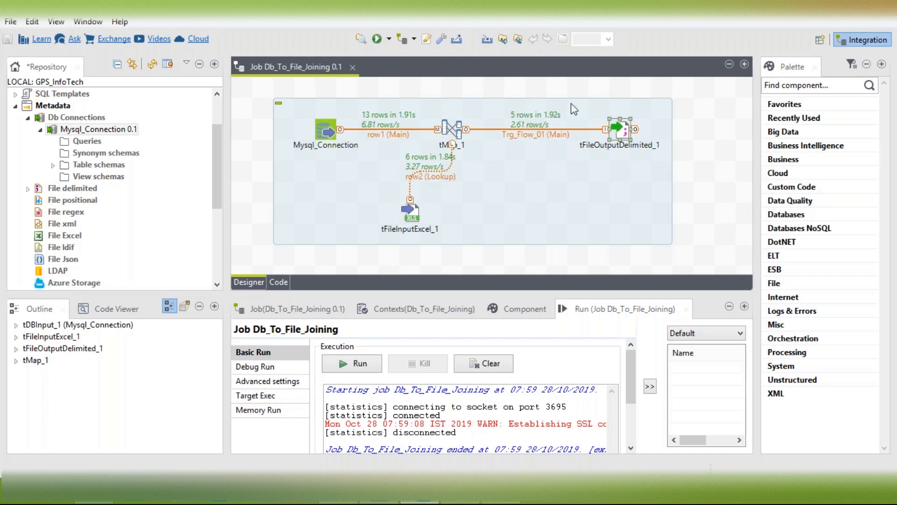
# Open Final_Actors_Details.csv from the desktop in Notepad++ and examine its joined actor rows
pyautogui.click(835, 8)
pyautogui.click(835, 8)
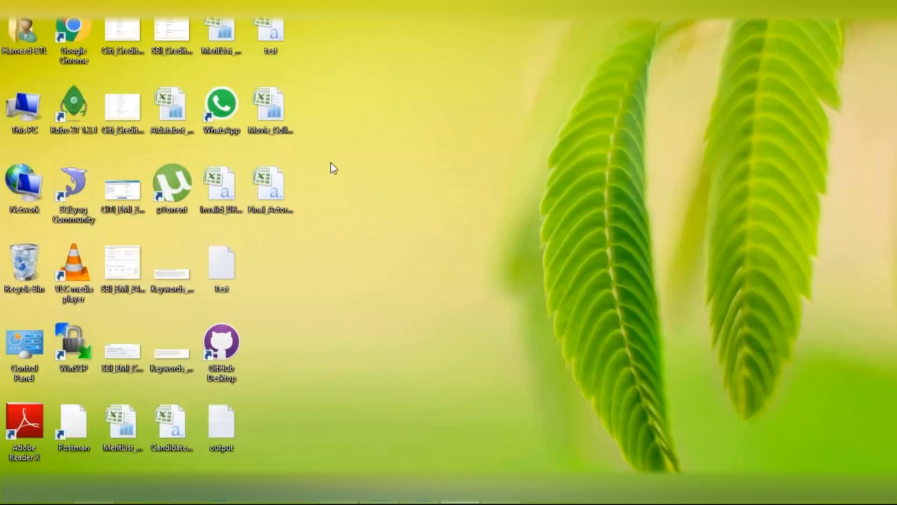
pyautogui.rightClick(274, 184)
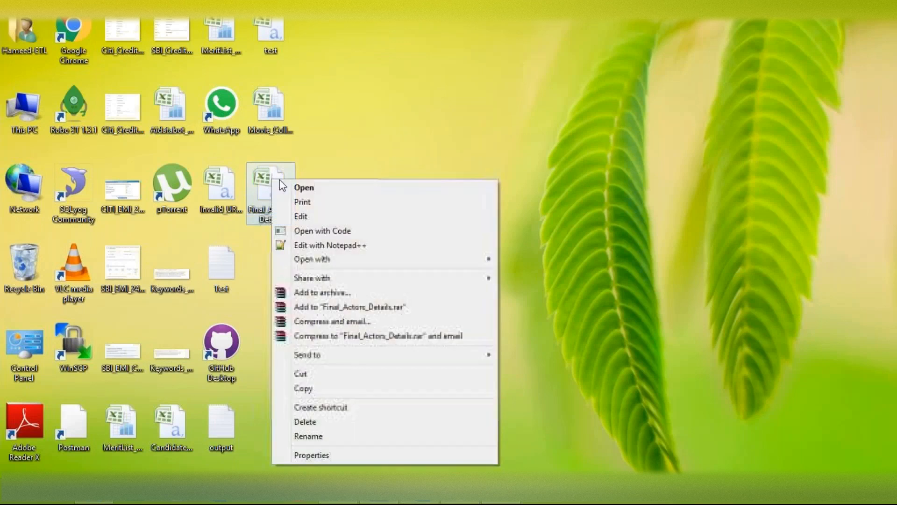
pyautogui.click(325, 245)
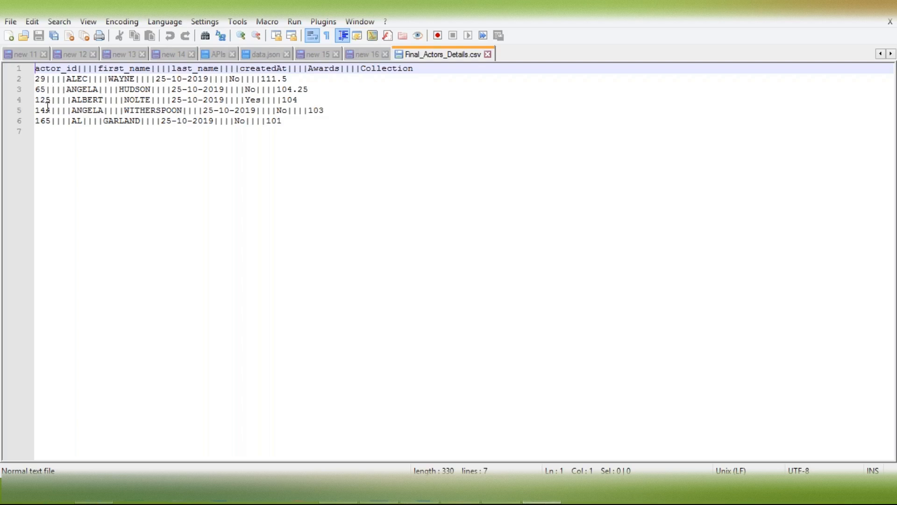
pyautogui.click(306, 127)
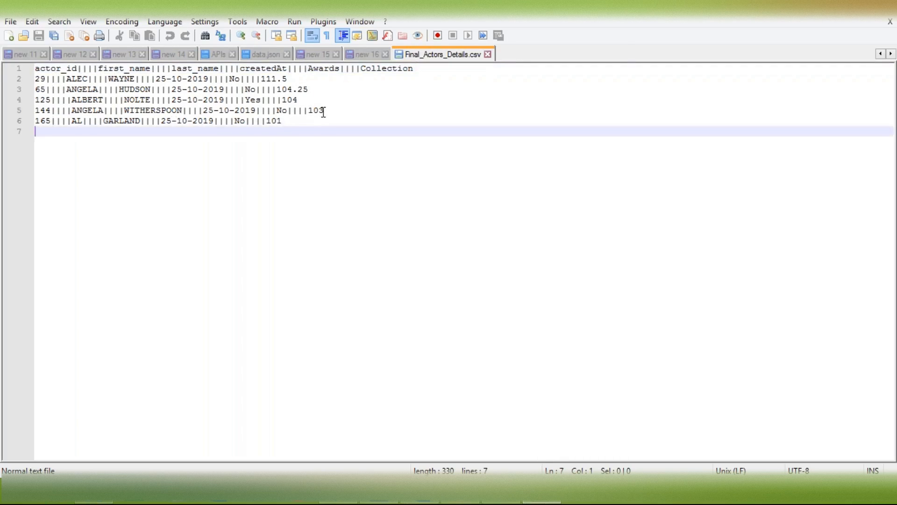
pyautogui.click(323, 111)
pyautogui.click(310, 120)
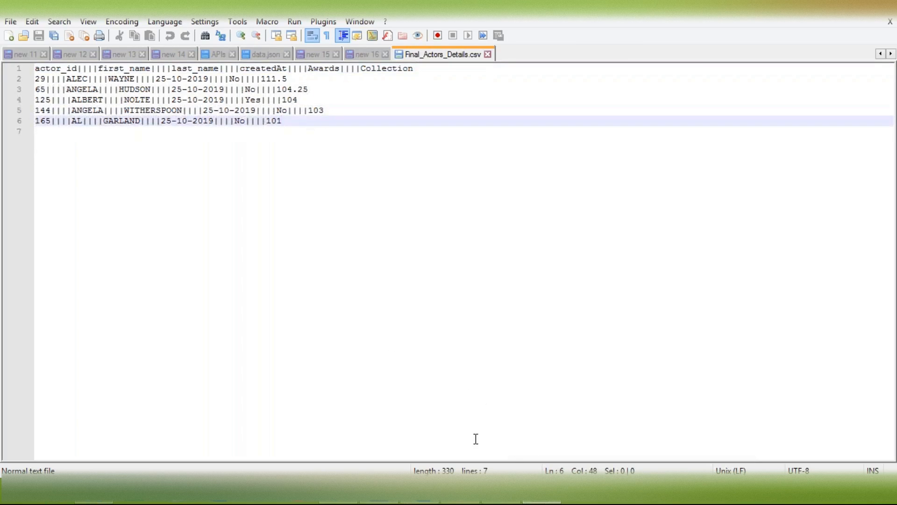
# Return to Talend, set the row2 lookup's join model in tMap_1 to Left Outer Join, and save the job
pyautogui.click(419, 493)
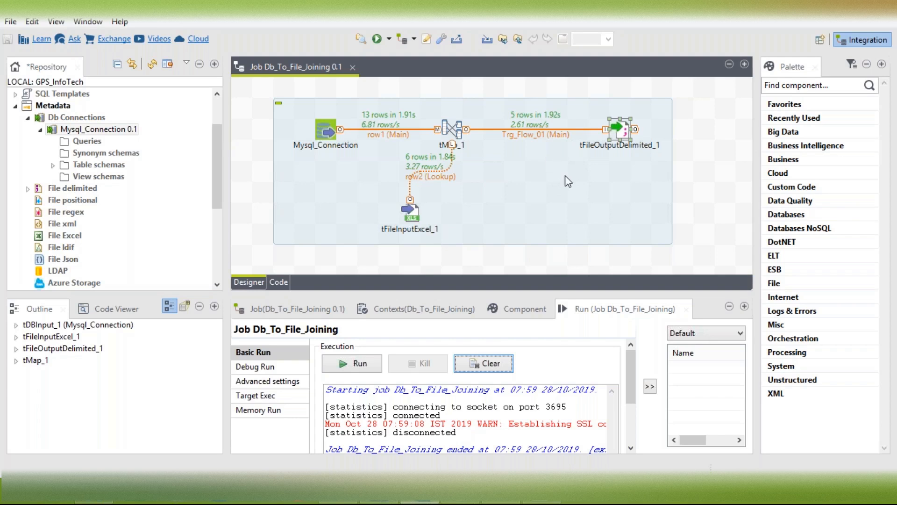
pyautogui.doubleClick(618, 131)
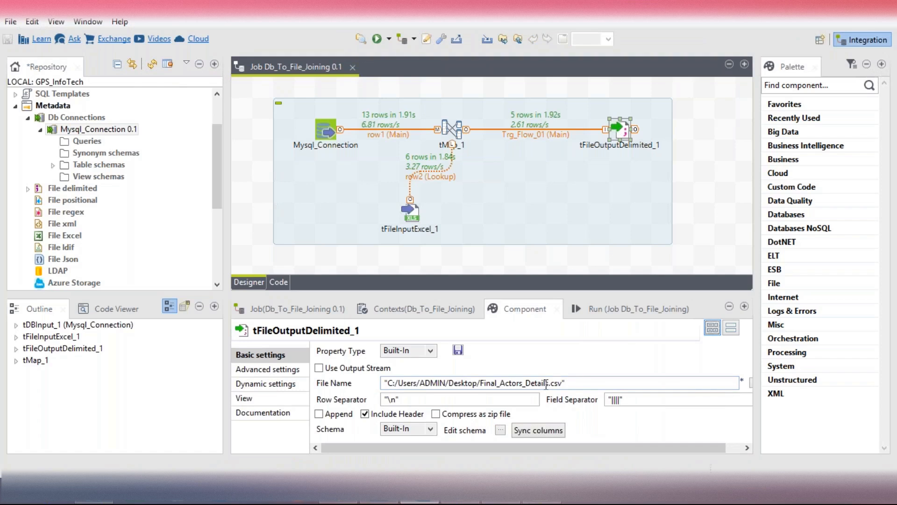
pyautogui.click(454, 132)
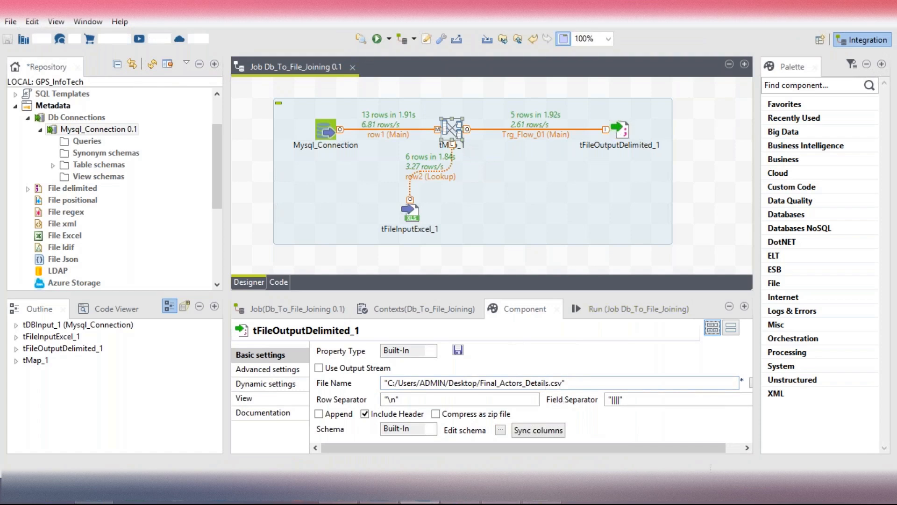
pyautogui.doubleClick(452, 133)
pyautogui.click(238, 243)
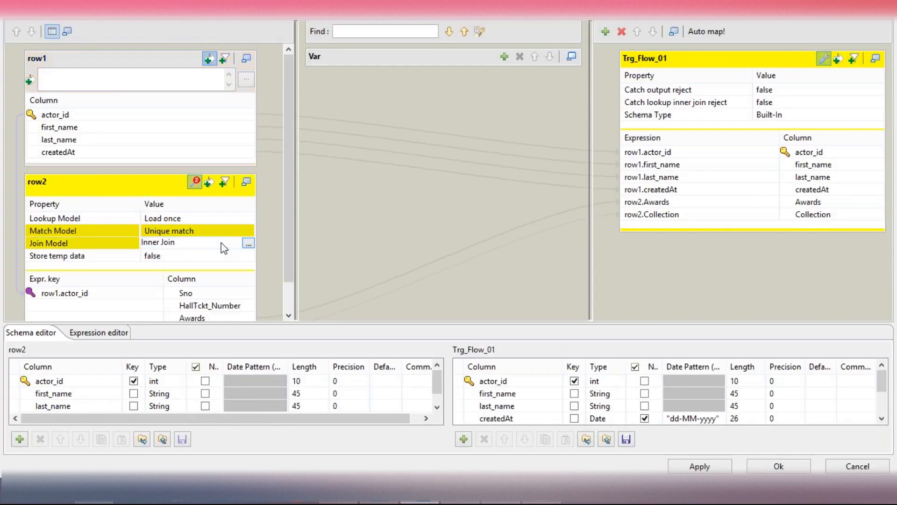
pyautogui.click(248, 243)
pyautogui.click(414, 163)
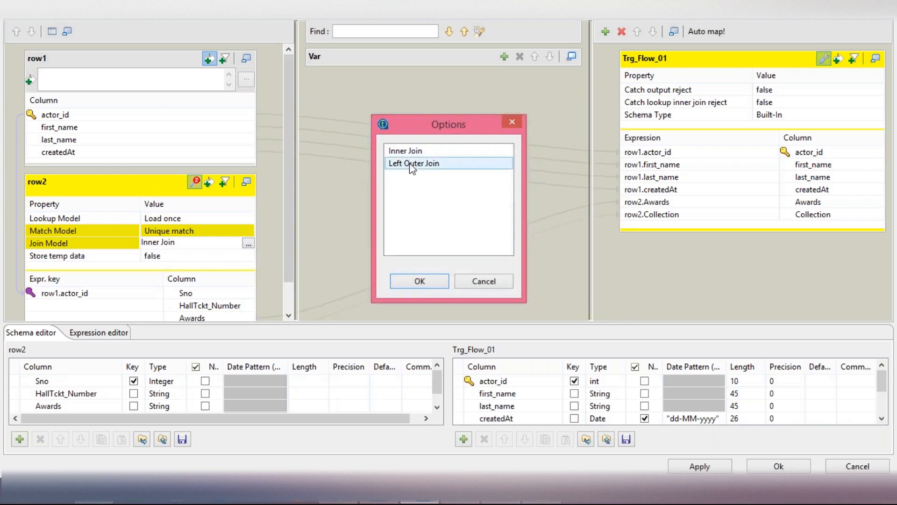
pyautogui.click(428, 283)
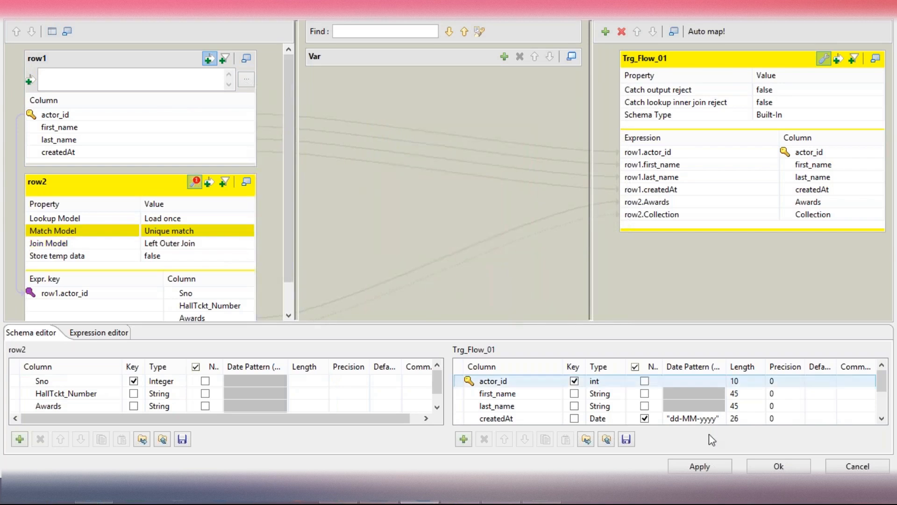
pyautogui.click(778, 466)
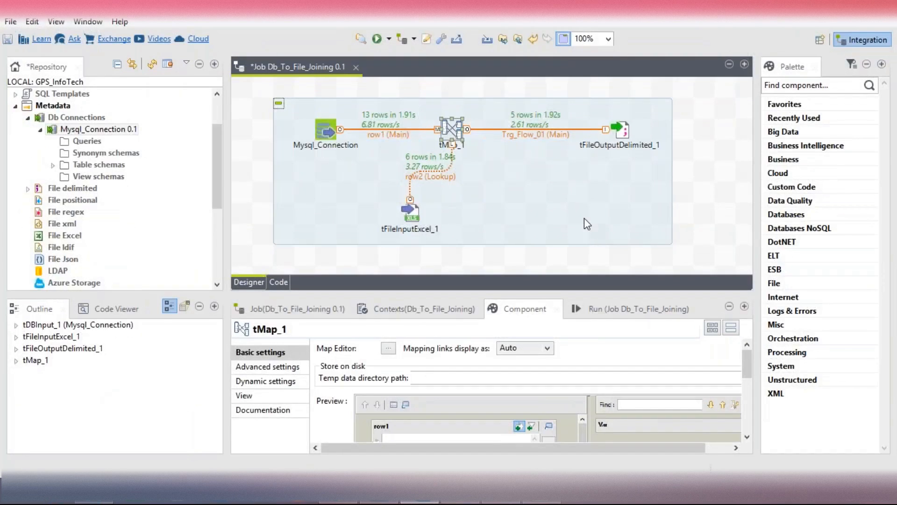
pyautogui.hotkey('ctrl', 's')
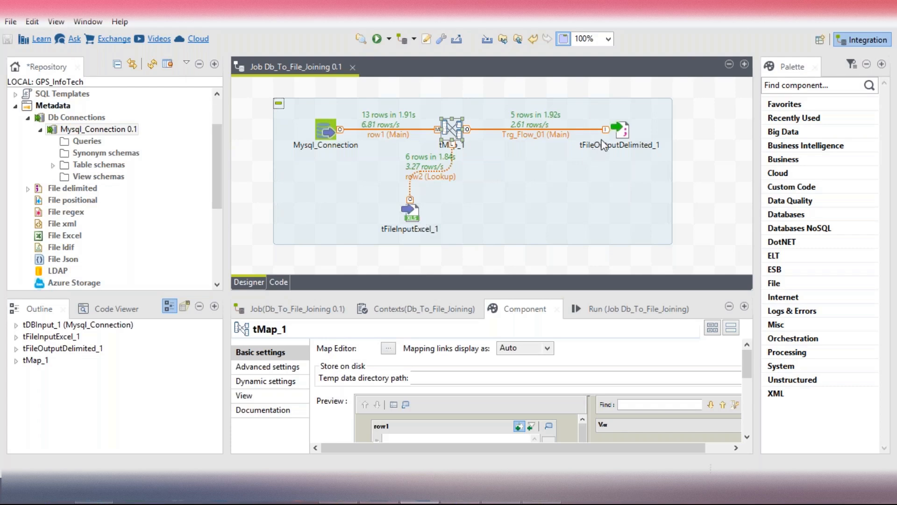
# Check the Trg_Flow_01 output schema and the basic settings of tFileOutputDelimited_1
pyautogui.click(624, 129)
pyautogui.rightClick(452, 132)
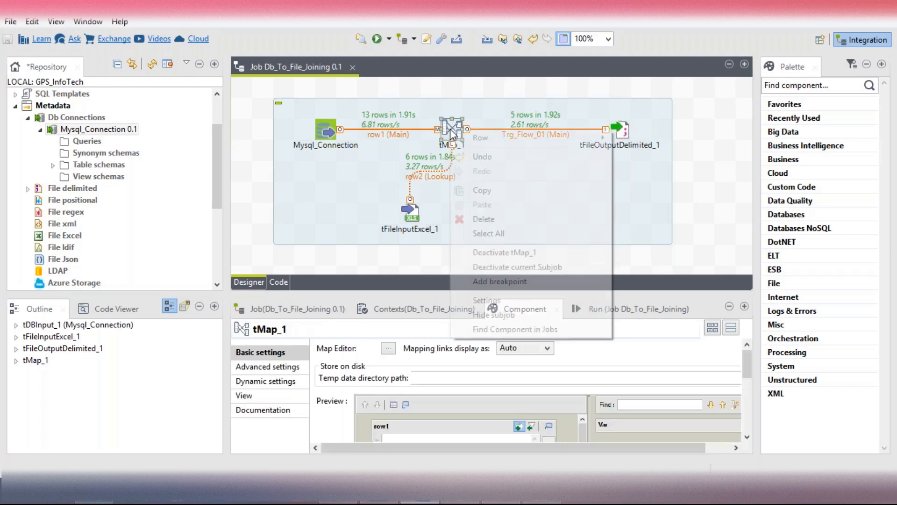
pyautogui.click(490, 107)
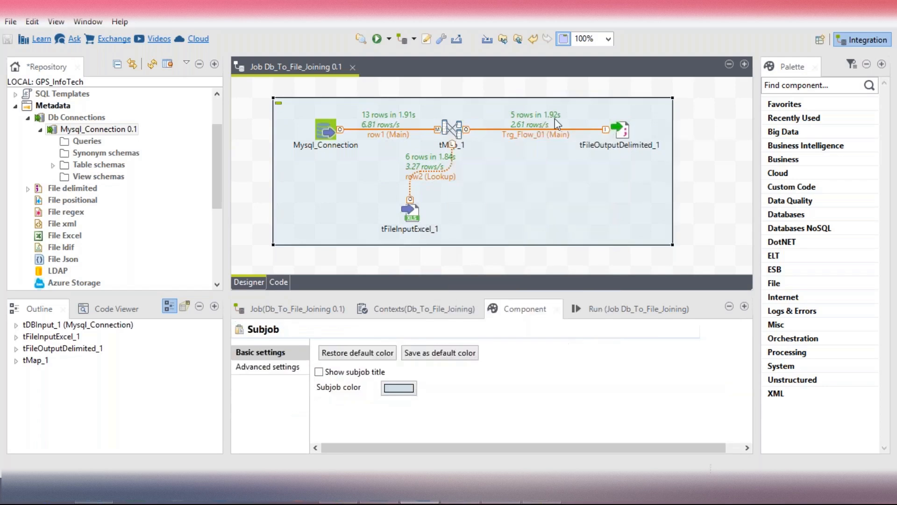
pyautogui.click(555, 133)
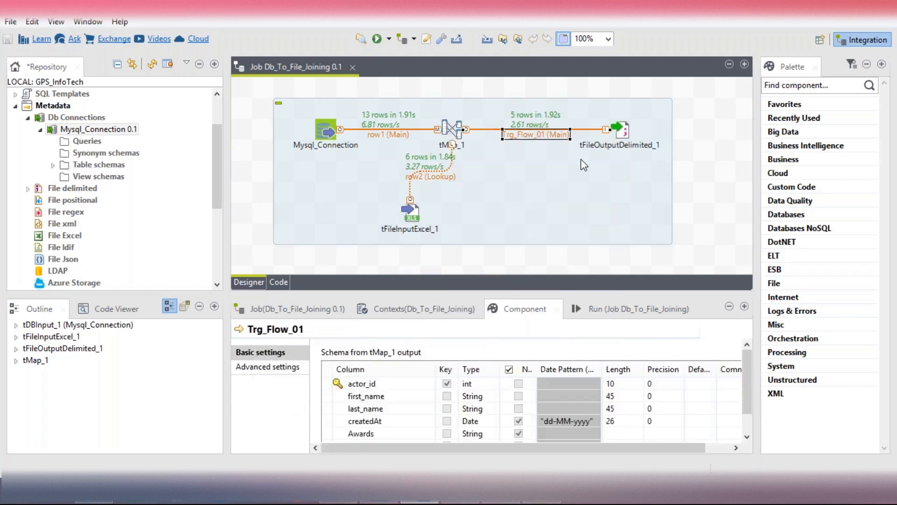
pyautogui.click(619, 132)
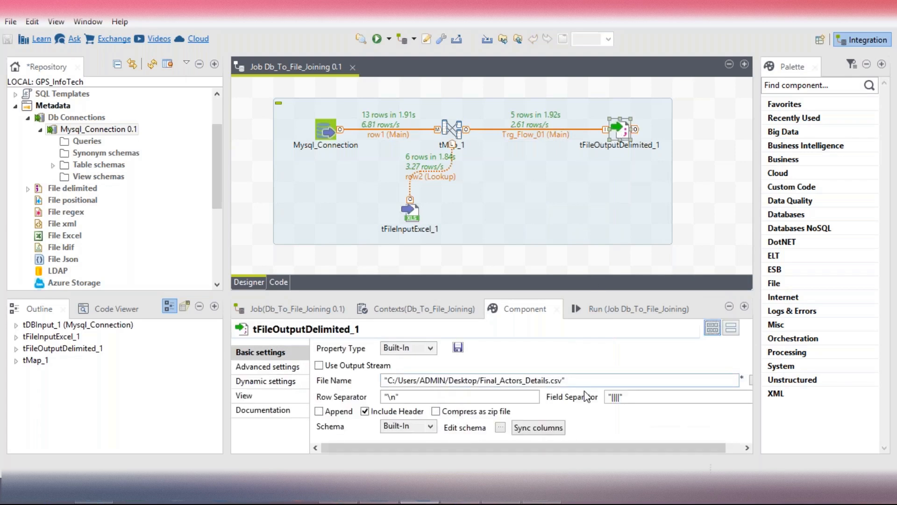
# Change the tFileOutputDelimited_1 output file name to Final_Actors_Details_Left_Join.csv on the desktop and save the job
pyautogui.click(588, 380)
pyautogui.press('Left')
pyautogui.press('Left')
pyautogui.press('Left')
pyautogui.press('Left')
pyautogui.press('Left')
pyautogui.write('_')
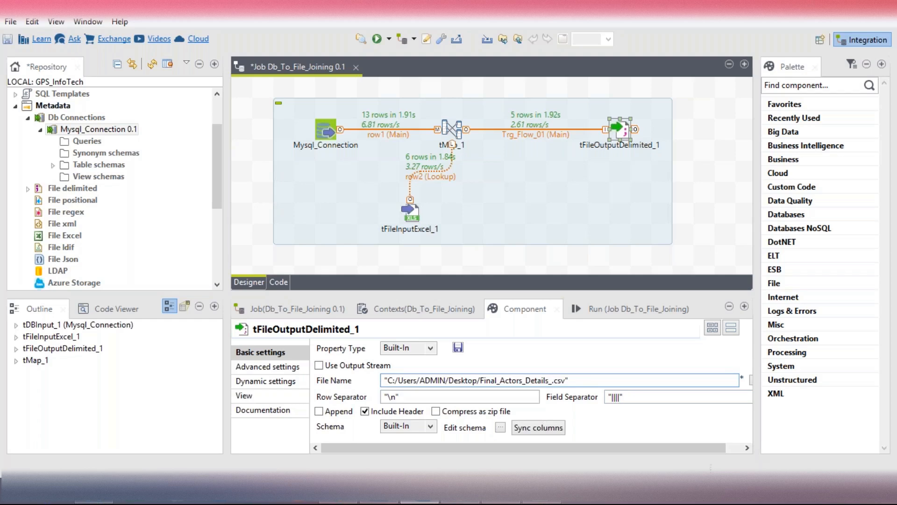
pyautogui.write('F')
pyautogui.write('eft_Join')
pyautogui.hotkey('ctrl', 's')
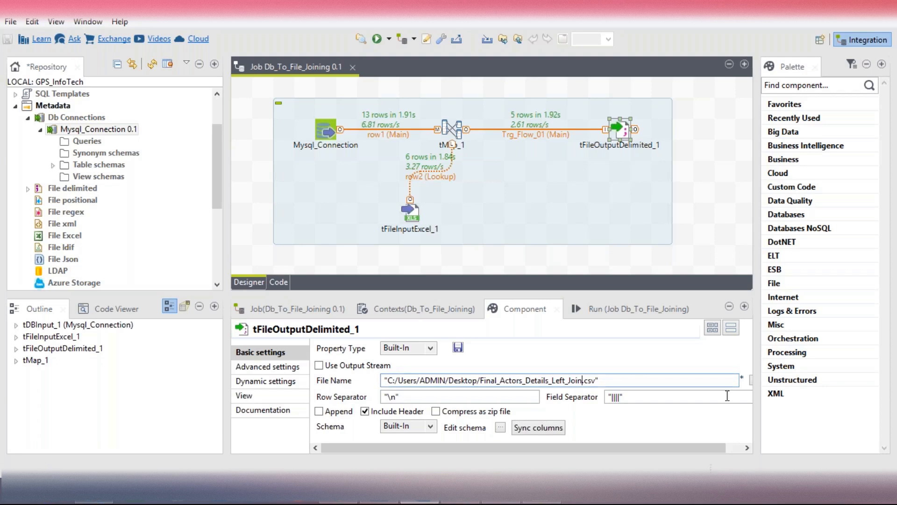
# Run the Db_To_File_Joining job and open Final_Actors_Details_Left_Join.csv from the desktop in Notepad++
pyautogui.click(637, 310)
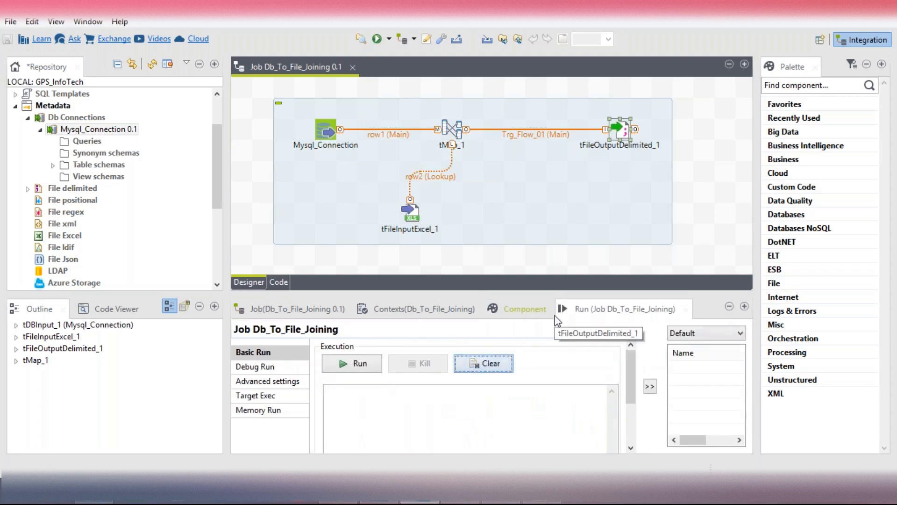
pyautogui.press('F6')
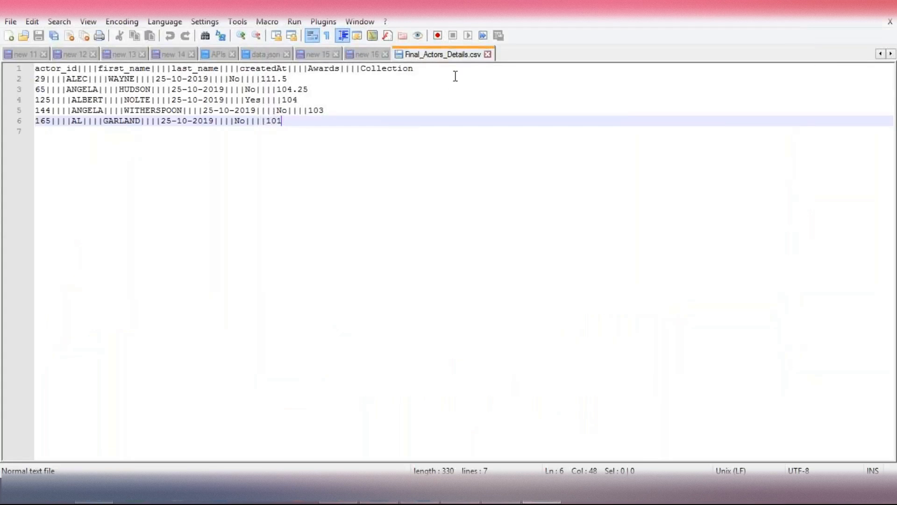
pyautogui.click(832, 15)
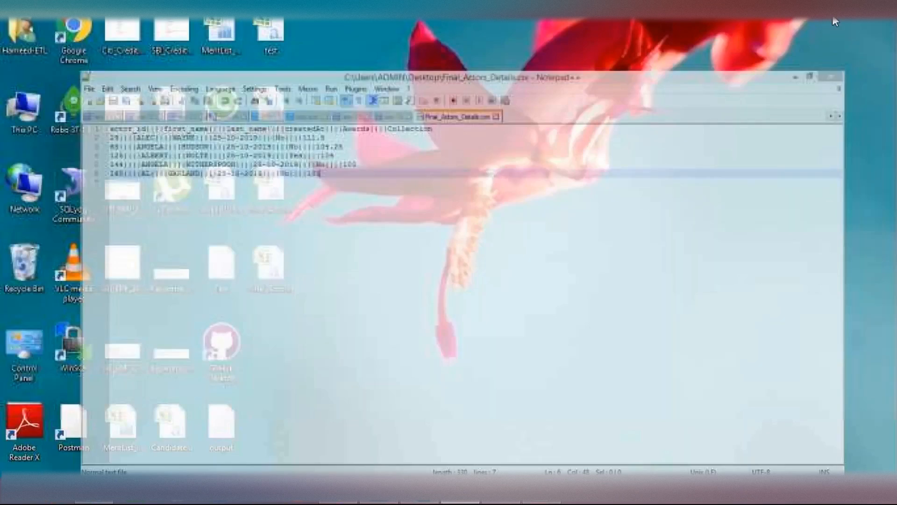
pyautogui.rightClick(280, 273)
pyautogui.click(337, 258)
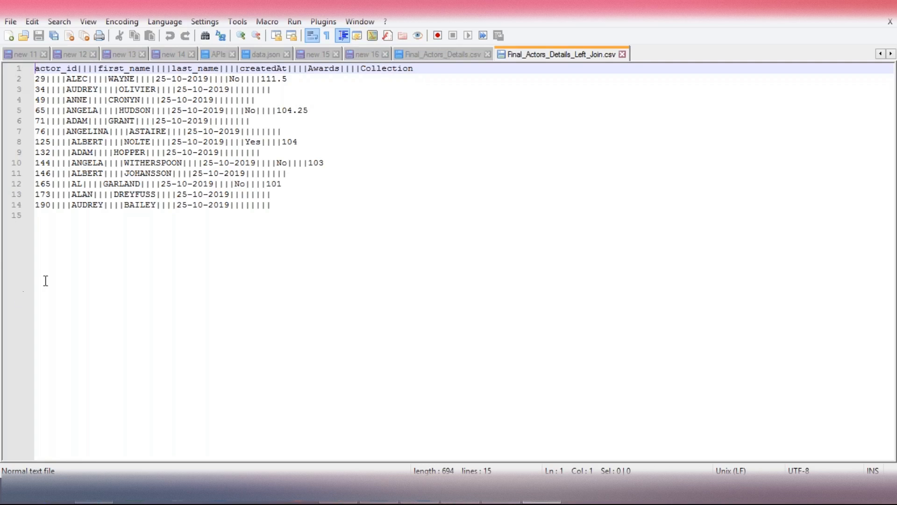
# Remove the trailing empty line from Final_Actors_Details_Left_Join.csv and check the rows' Awards and Collection values
pyautogui.click(44, 219)
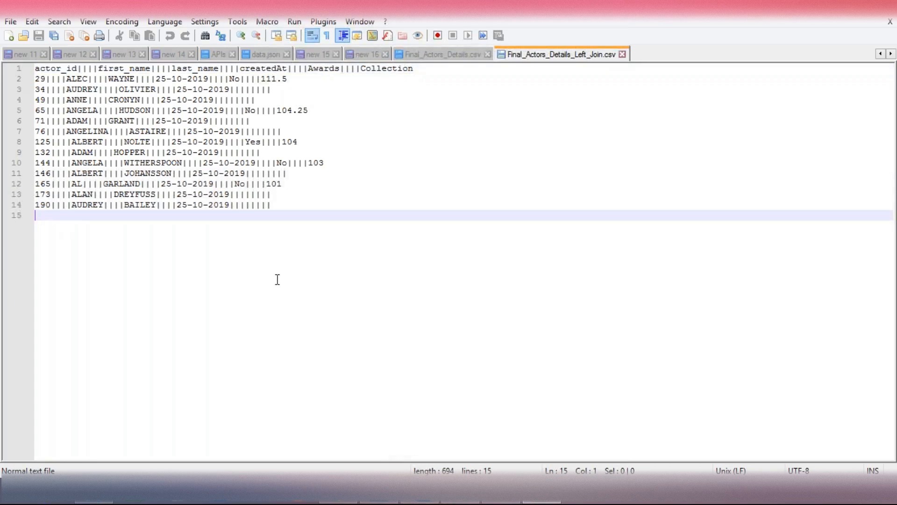
pyautogui.press('BackSpace')
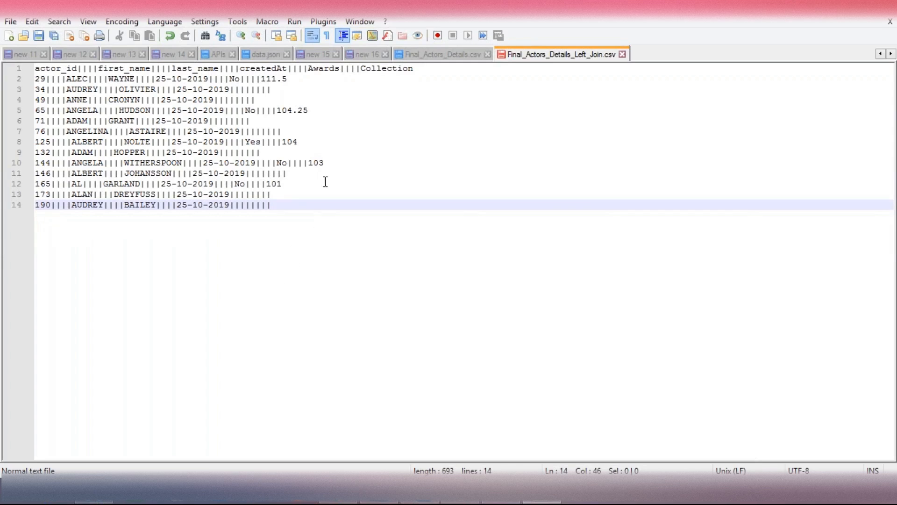
pyautogui.doubleClick(323, 69)
pyautogui.doubleClick(403, 69)
pyautogui.doubleClick(271, 79)
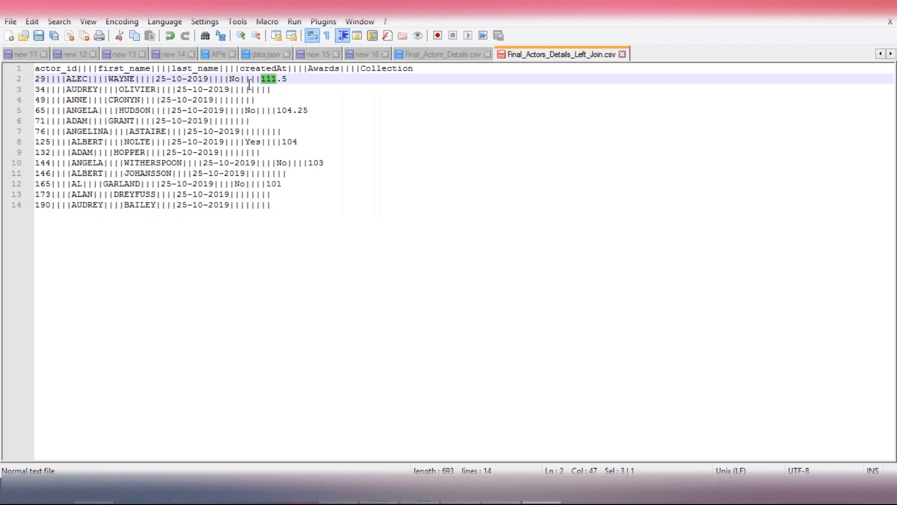
pyautogui.click(275, 90)
pyautogui.click(269, 100)
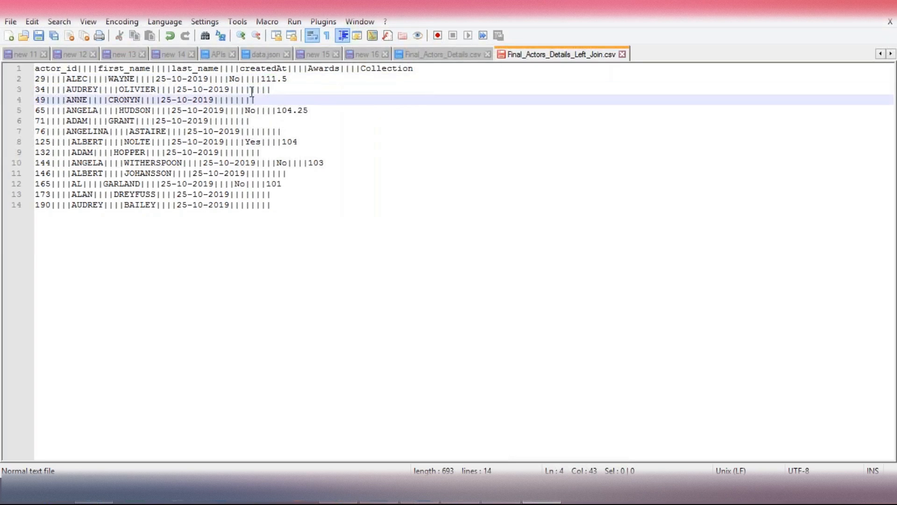
# Count the occurrences of the empty-field separator sequence "||||||||" in the left join file
pyautogui.click(252, 89)
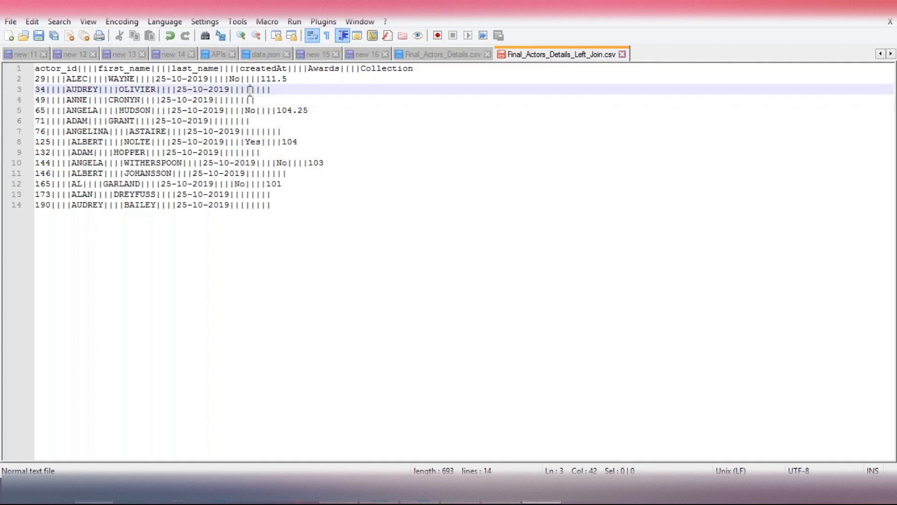
pyautogui.doubleClick(248, 89)
pyautogui.hotkey('ctrl', 'f')
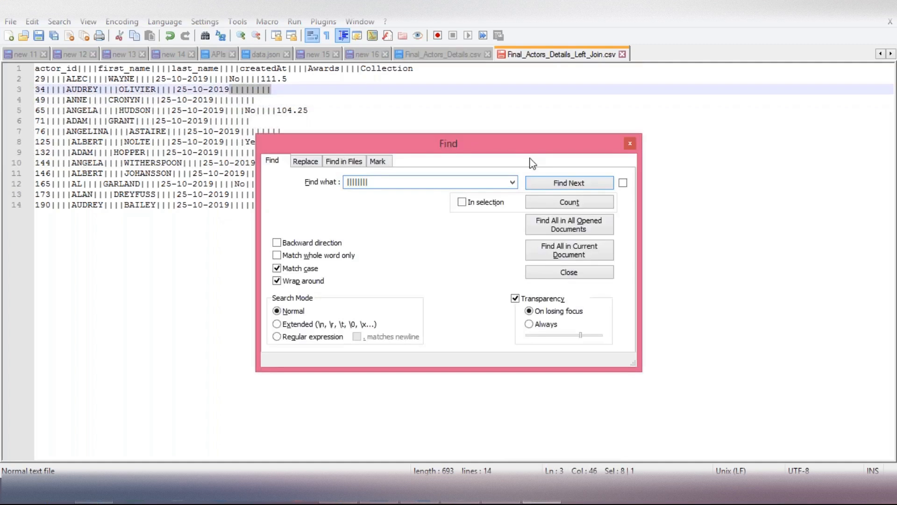
pyautogui.click(551, 201)
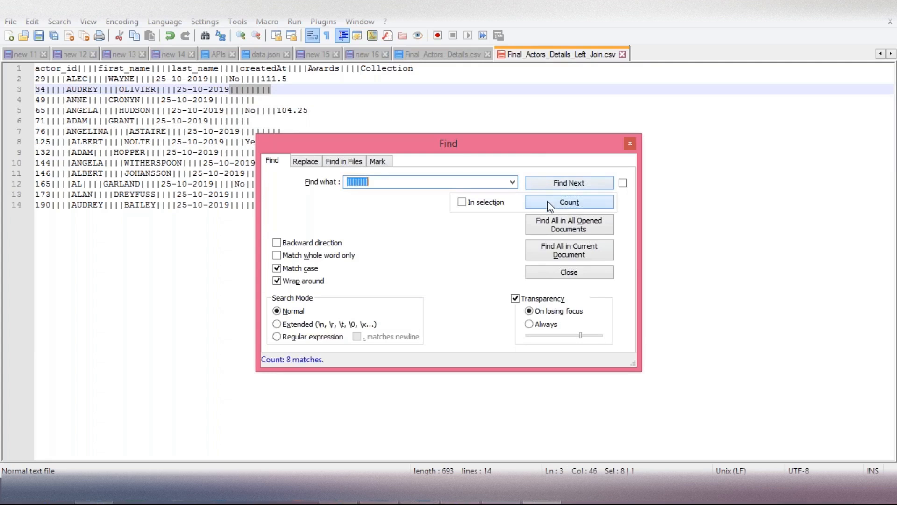
pyautogui.click(568, 273)
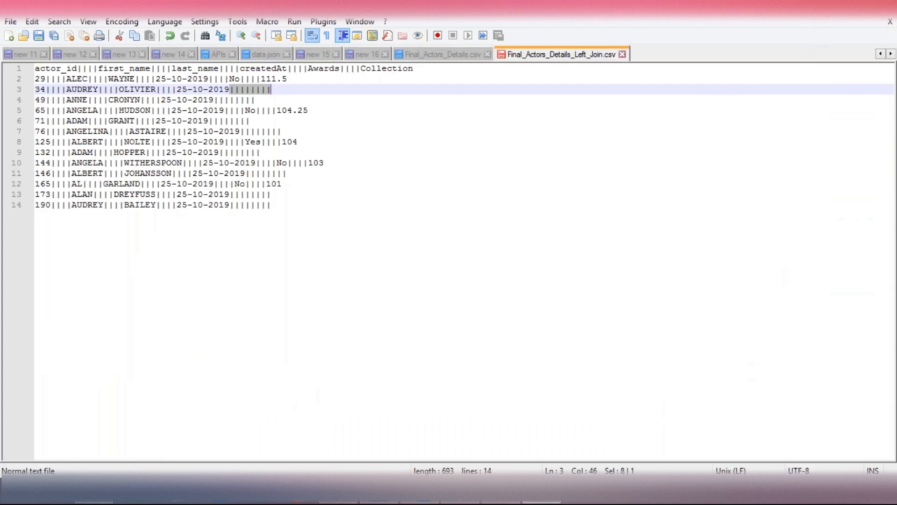
# Return to Talend and open the tMap_1 mapping editor
pyautogui.click(840, 6)
pyautogui.click(421, 491)
pyautogui.doubleClick(447, 129)
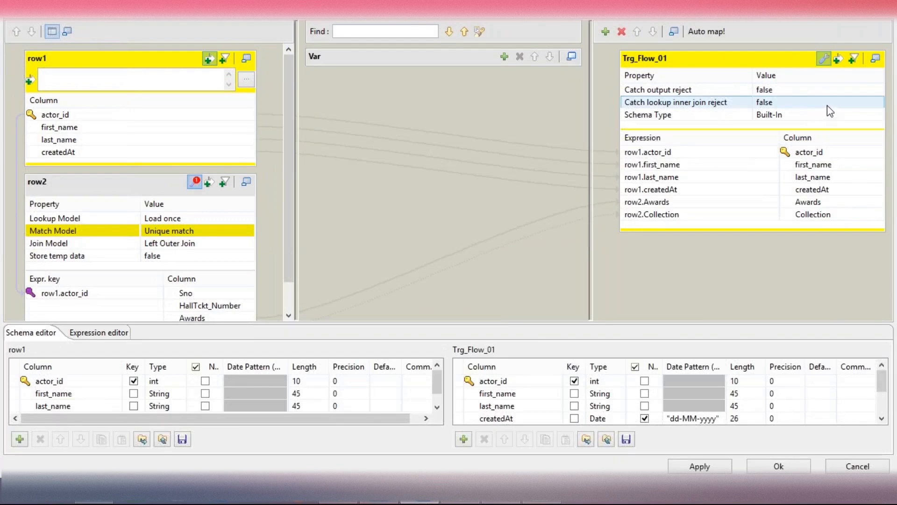
pyautogui.click(837, 101)
pyautogui.click(883, 91)
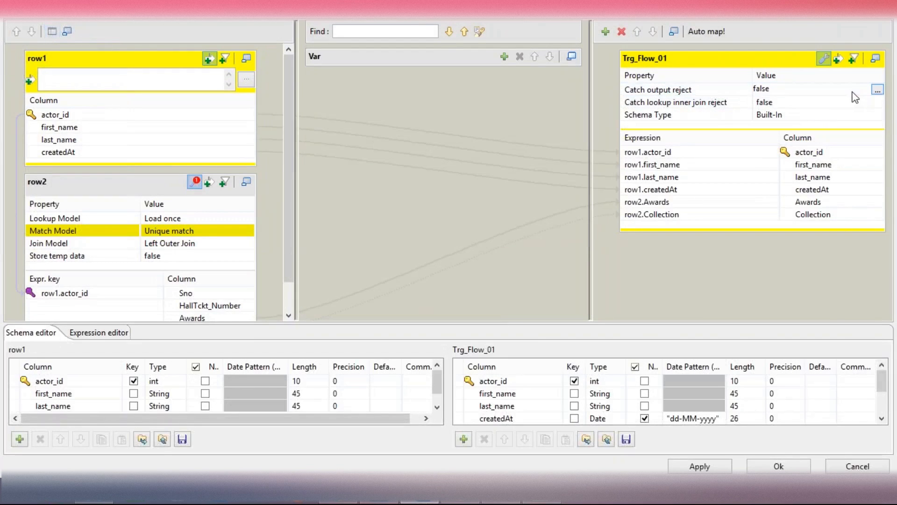
pyautogui.click(878, 90)
pyautogui.click(439, 152)
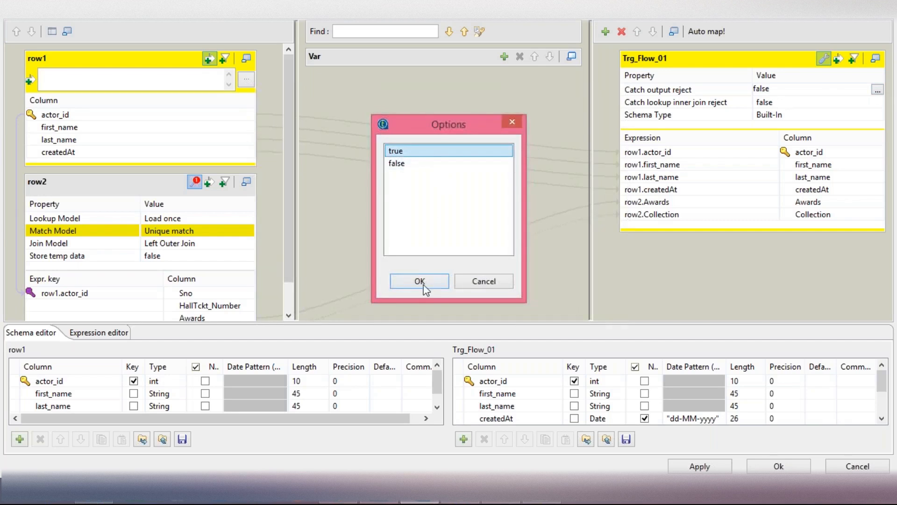
pyautogui.click(489, 283)
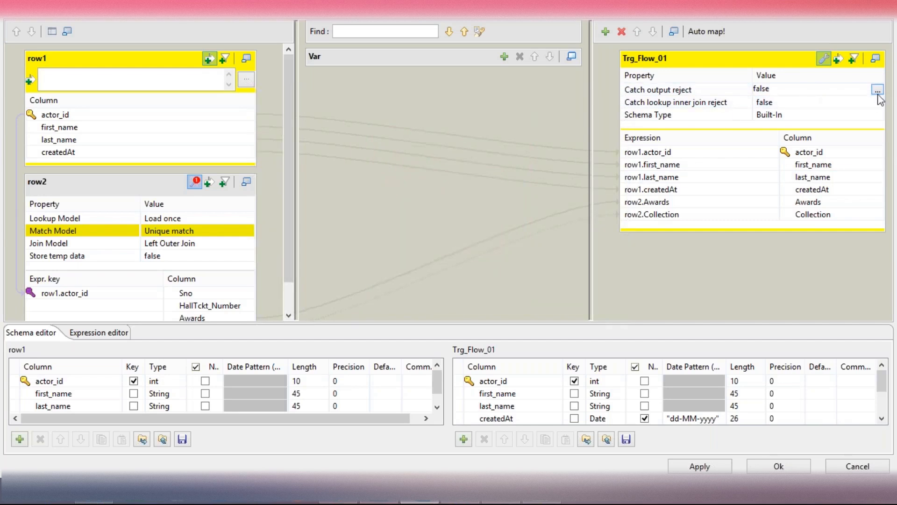
# Set the row2 lookup's join model to Inner Join and check the row1 and row2 column mappings to Trg_Flow_01
pyautogui.click(211, 244)
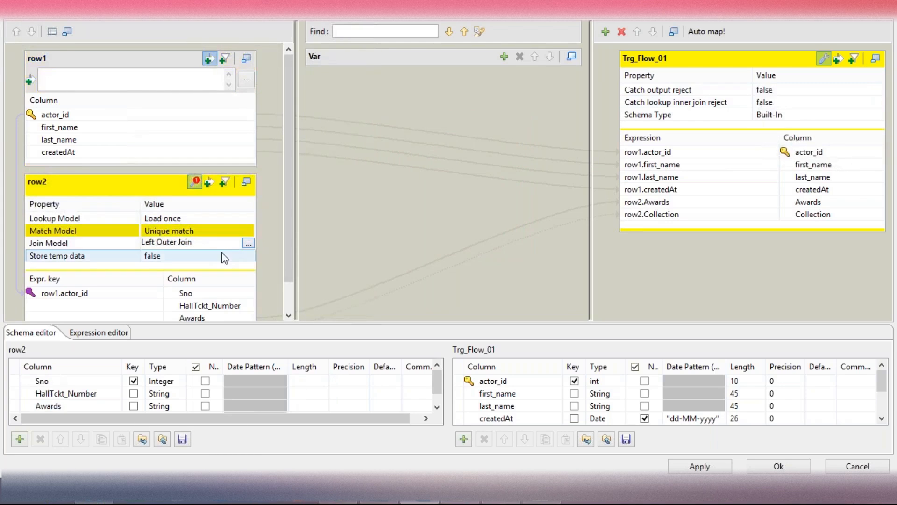
pyautogui.click(248, 244)
pyautogui.click(427, 151)
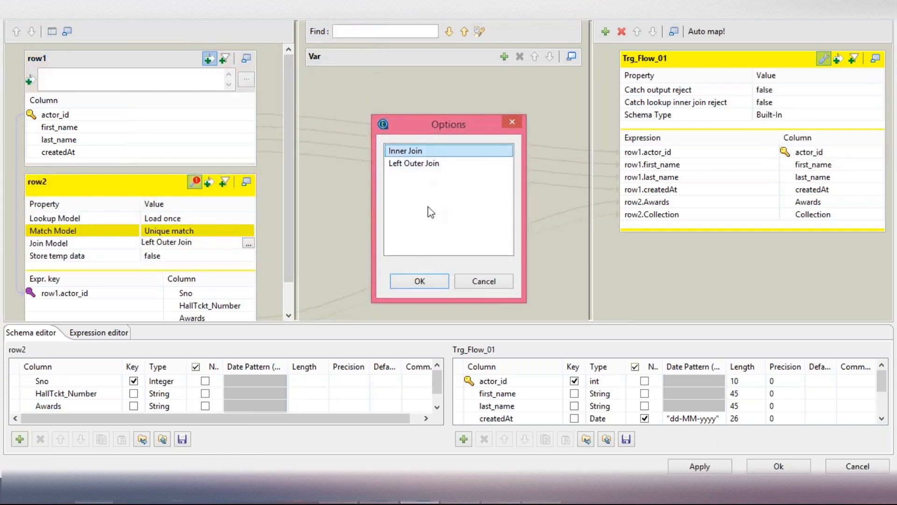
pyautogui.click(421, 278)
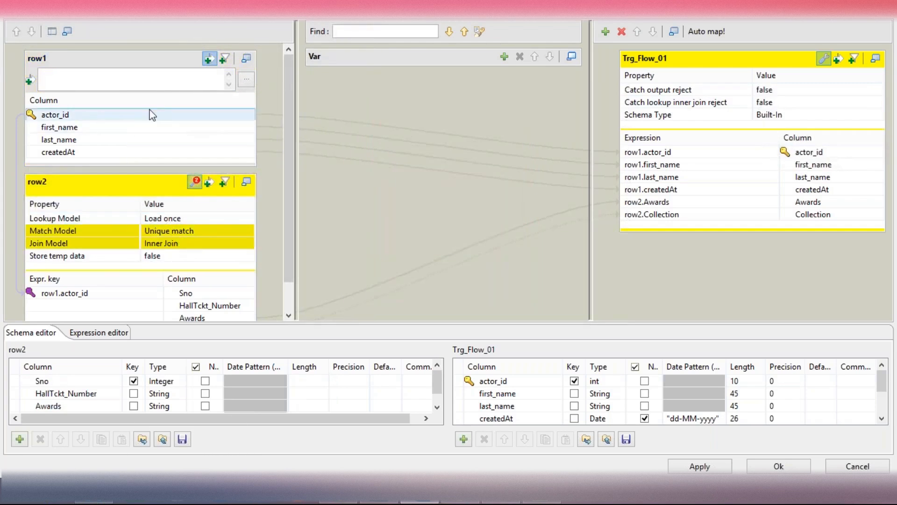
pyautogui.click(148, 61)
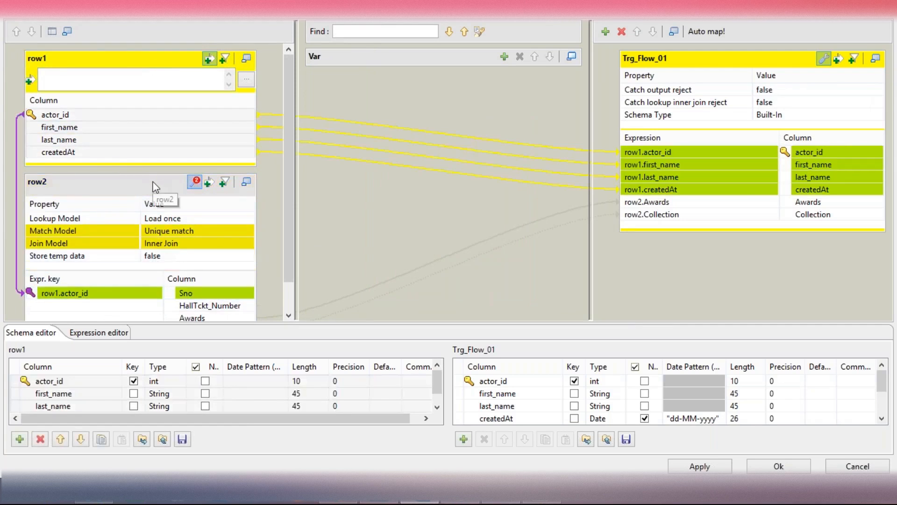
pyautogui.click(159, 201)
pyautogui.click(165, 83)
pyautogui.click(862, 154)
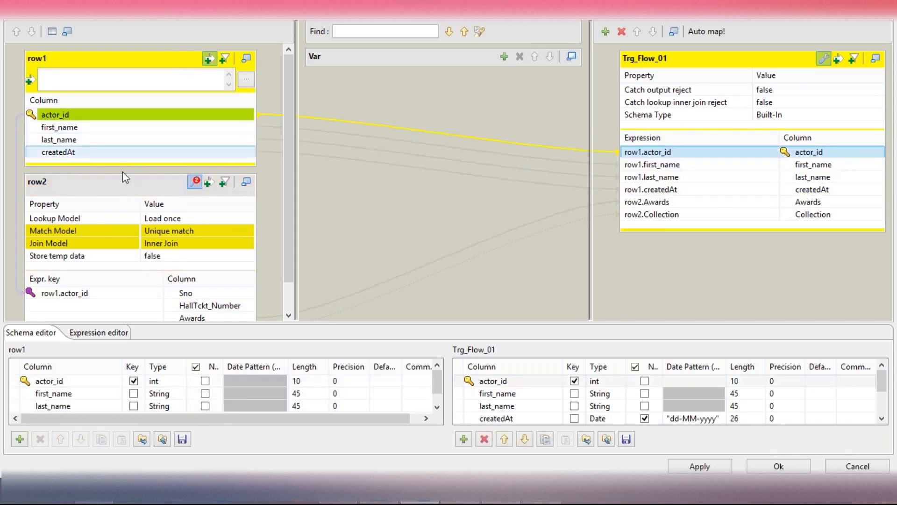
pyautogui.click(113, 189)
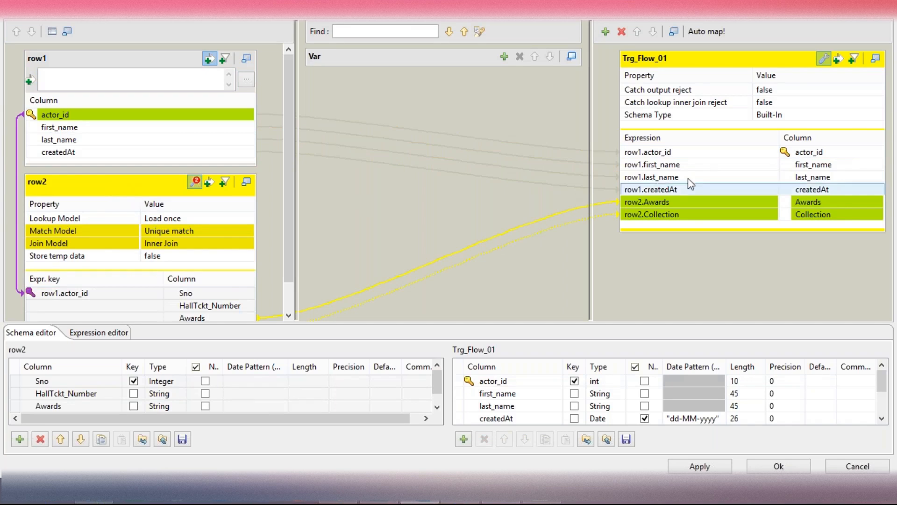
# Set the Catch output reject property of Trg_Flow_01 to true and check its actor_id mapping
pyautogui.click(863, 90)
pyautogui.click(876, 90)
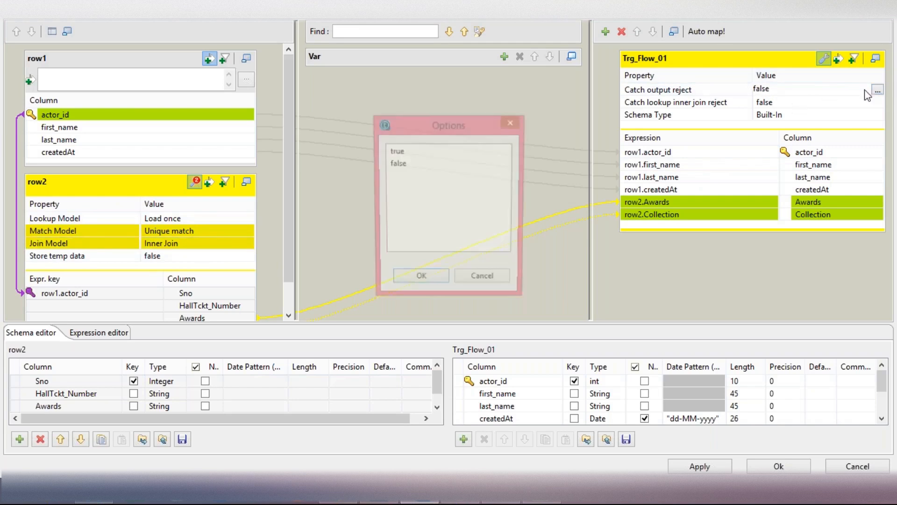
pyautogui.click(457, 151)
pyautogui.click(429, 283)
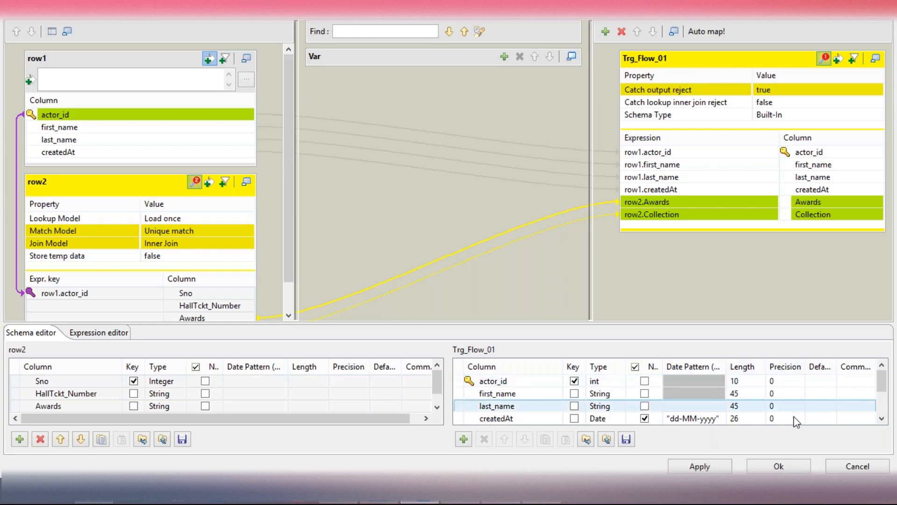
pyautogui.click(857, 165)
pyautogui.click(855, 153)
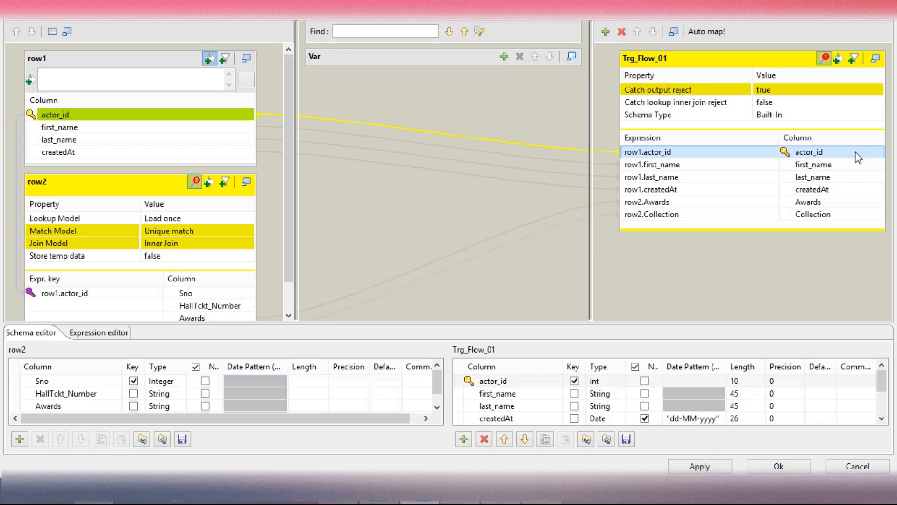
pyautogui.click(777, 102)
pyautogui.click(823, 90)
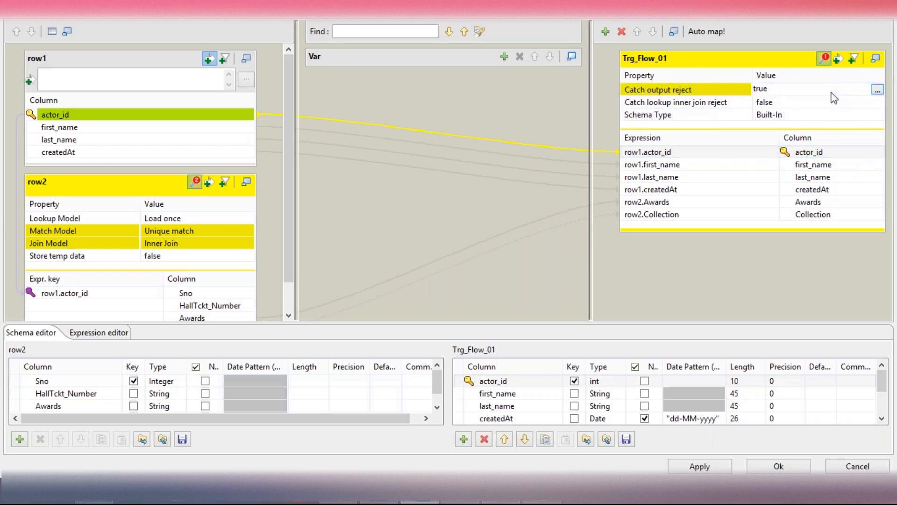
pyautogui.click(877, 89)
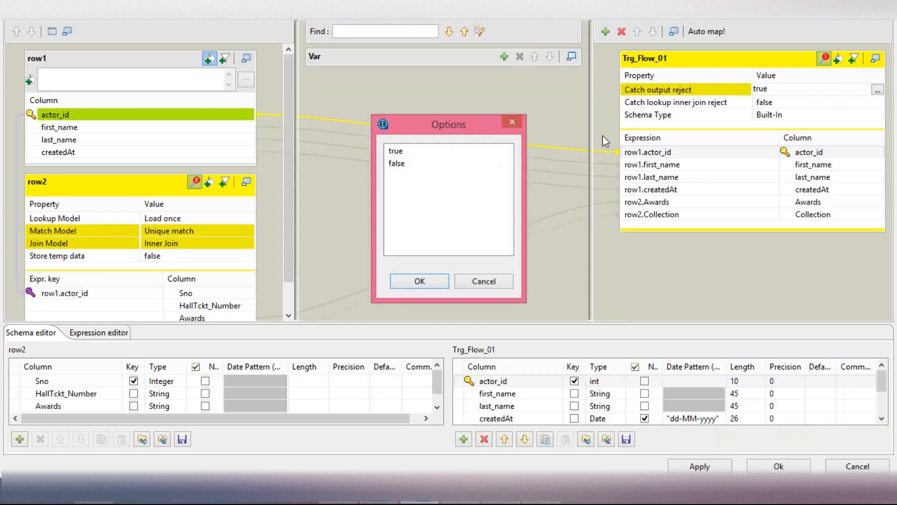
pyautogui.click(485, 282)
pyautogui.click(668, 107)
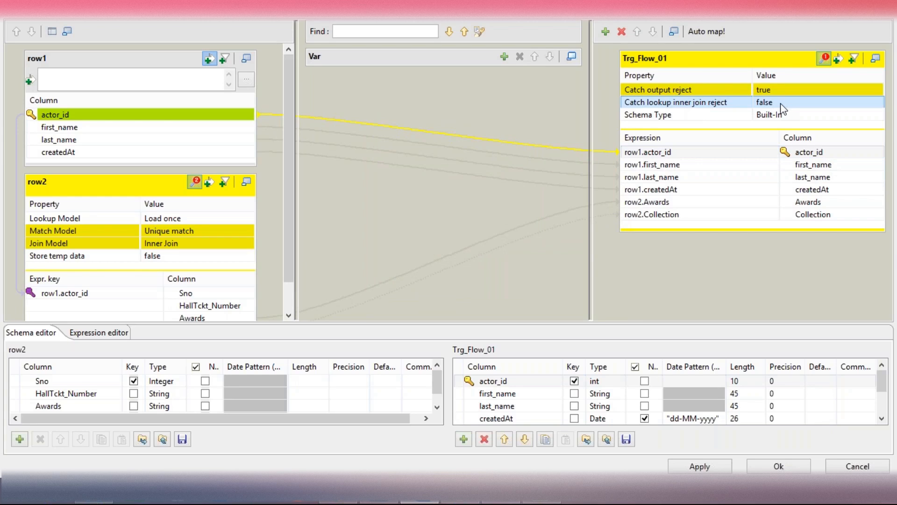
# Set the Catch output reject property of Trg_Flow_01 back to false
pyautogui.click(814, 89)
pyautogui.click(877, 90)
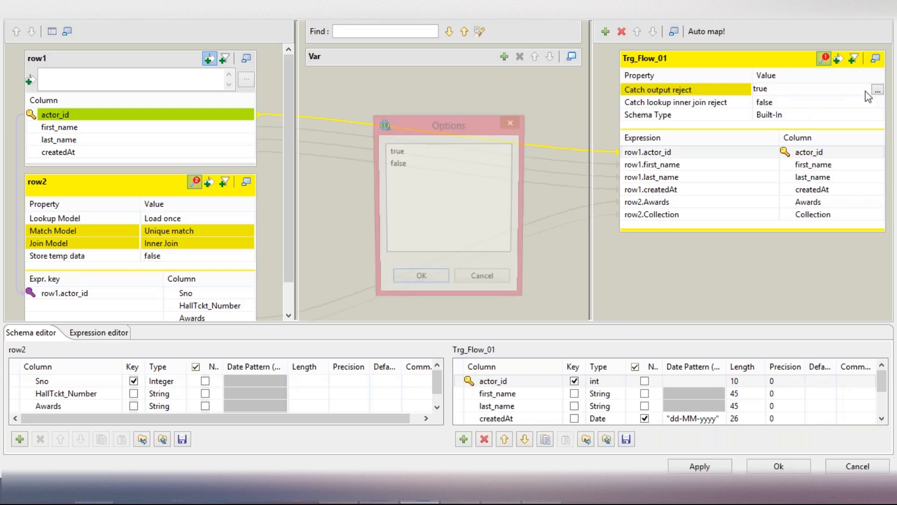
pyautogui.click(441, 163)
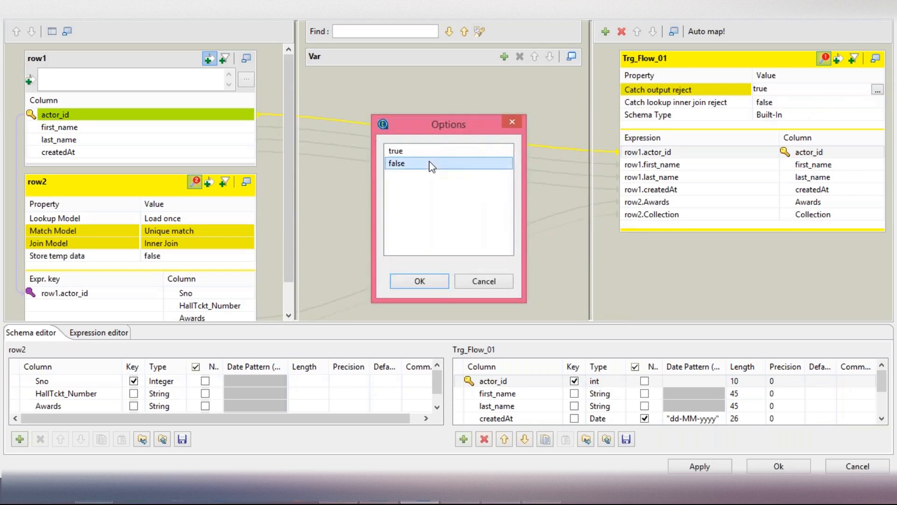
pyautogui.click(443, 280)
# Set Catch lookup inner join reject of Trg_Flow_01 to true, accept the mapping and save the job
pyautogui.click(874, 102)
pyautogui.click(874, 104)
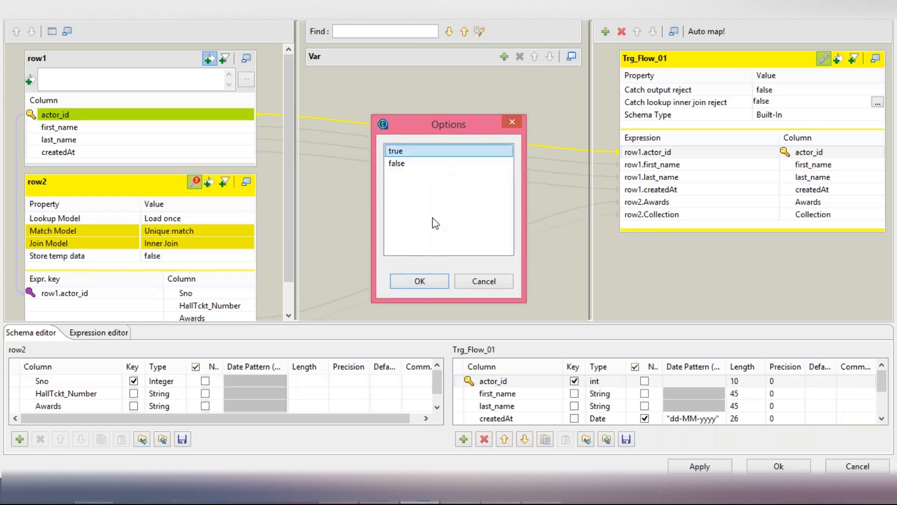
pyautogui.click(417, 283)
pyautogui.click(779, 466)
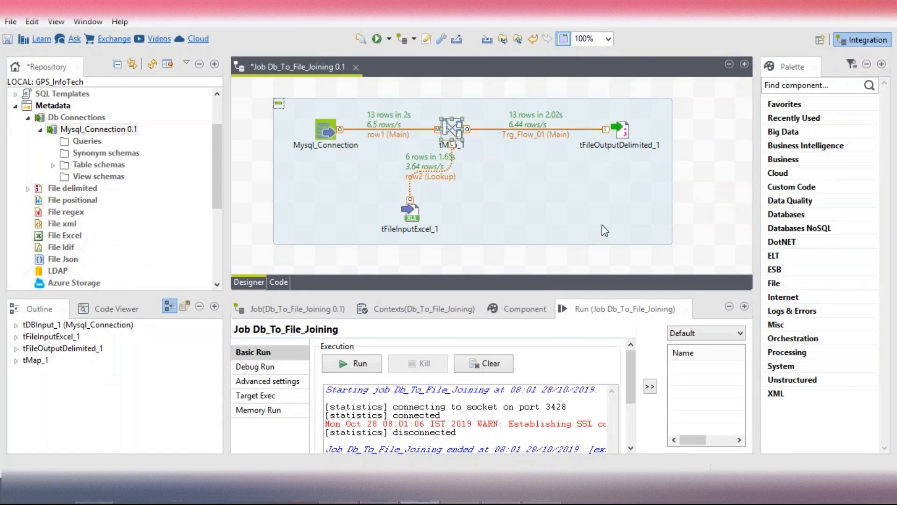
pyautogui.hotkey('ctrl', 's')
pyautogui.click(629, 193)
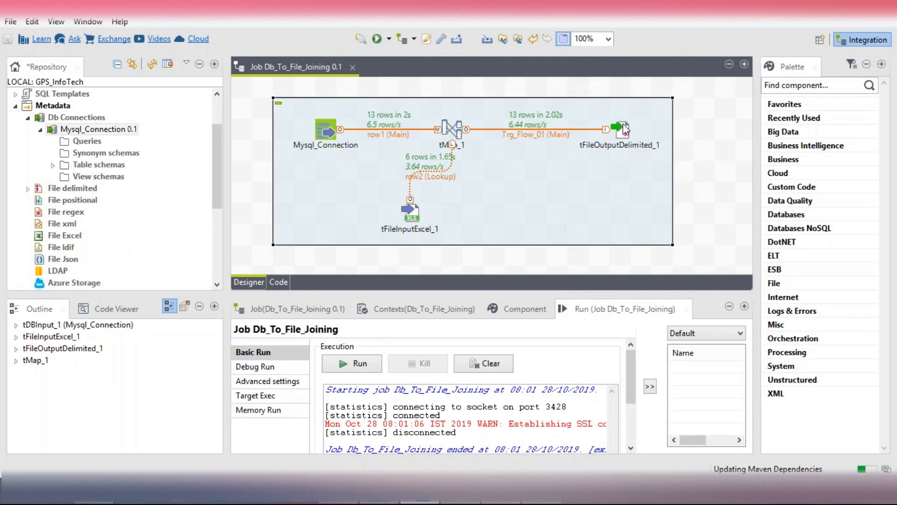
# Rename the output file of tFileOutputDelimited_1 to Final_Actors_Details_Left_Join_Trg_Rejcet.csv, then save and run the job
pyautogui.doubleClick(625, 129)
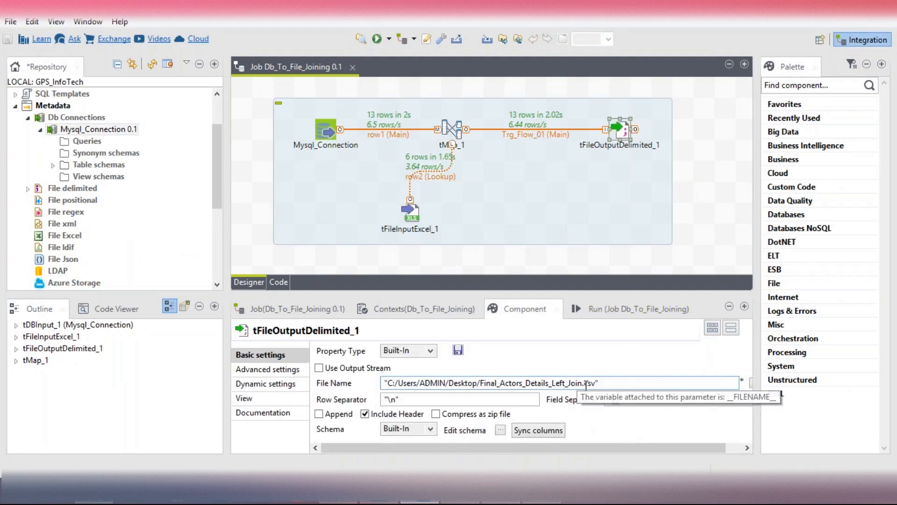
pyautogui.click(586, 383)
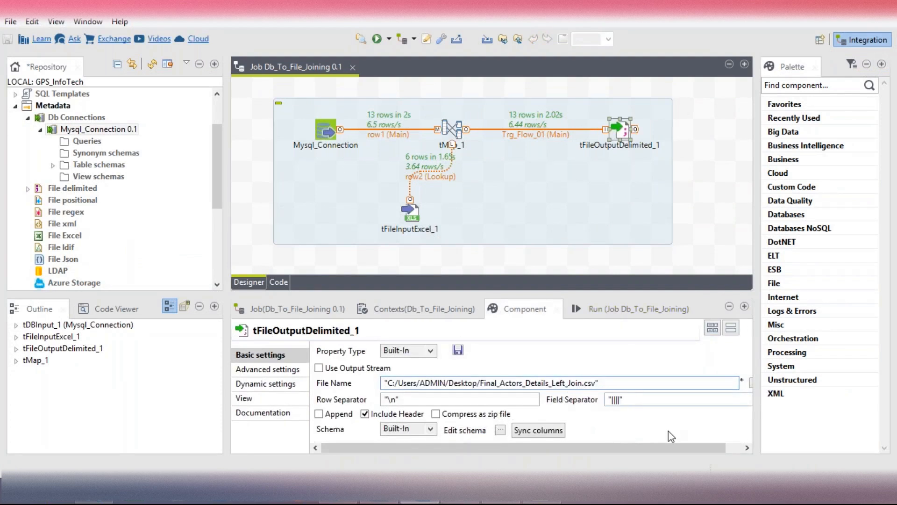
pyautogui.write('_Trg_Rejcet')
pyautogui.hotkey('ctrl', 's')
pyautogui.press('F6')
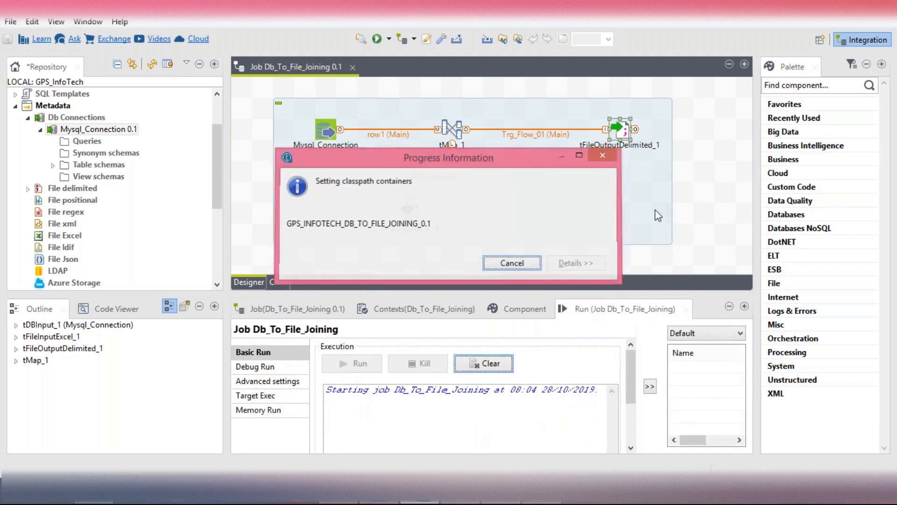
# Review the tMap_1 reject mapping, the tFileOutputDelimited_1 settings and the Trg_Flow_01 schema
pyautogui.click(621, 131)
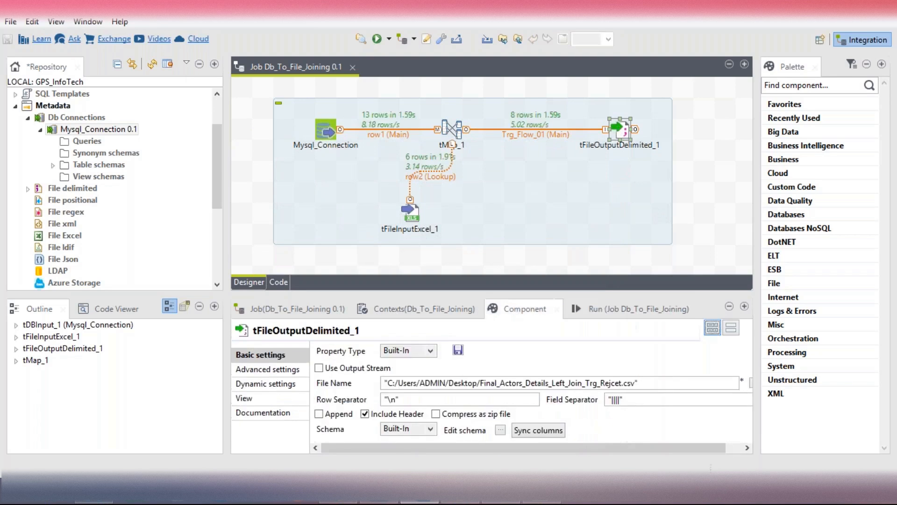
pyautogui.click(450, 139)
pyautogui.doubleClick(450, 136)
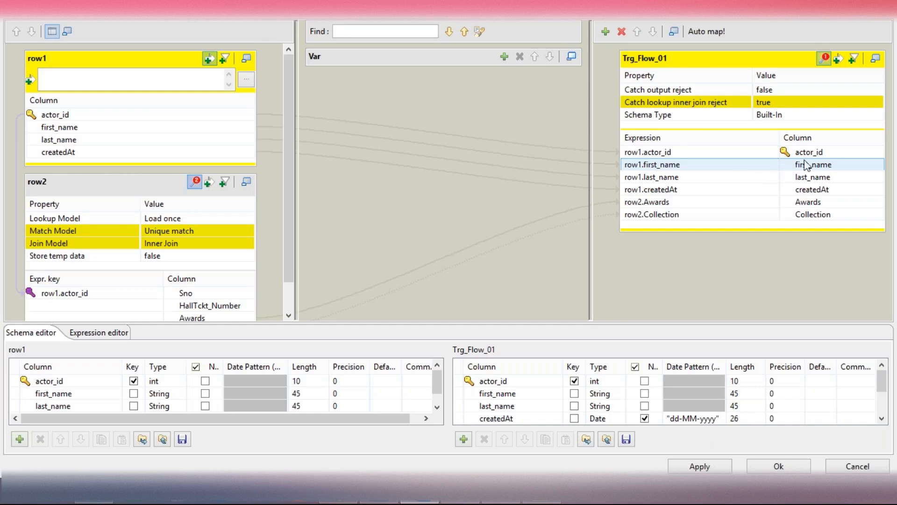
pyautogui.click(759, 469)
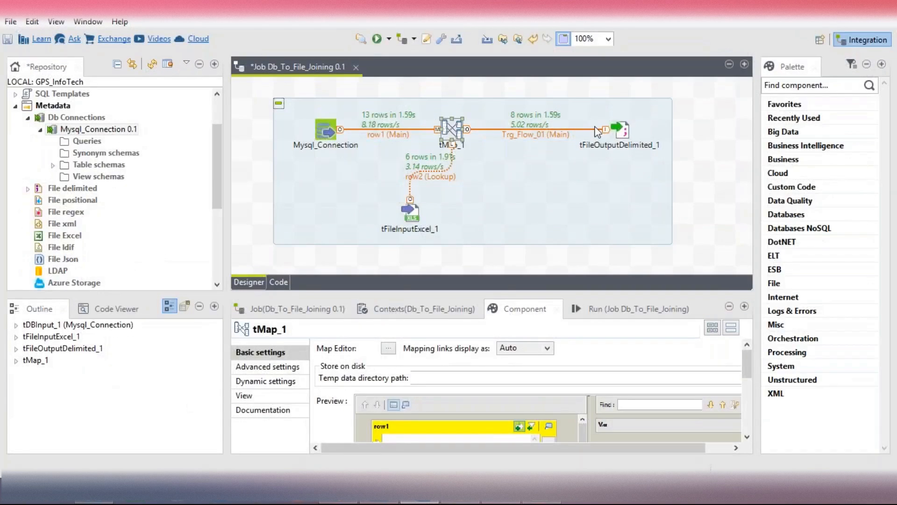
pyautogui.click(619, 134)
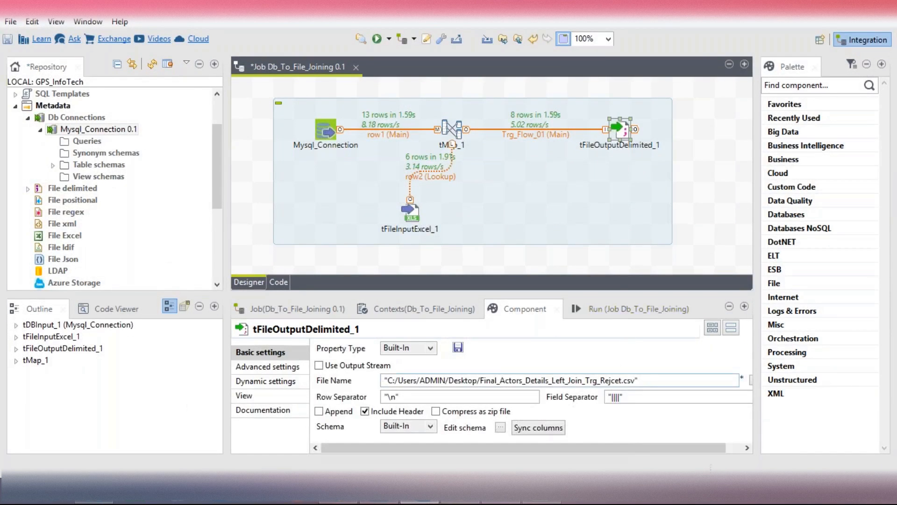
pyautogui.click(548, 133)
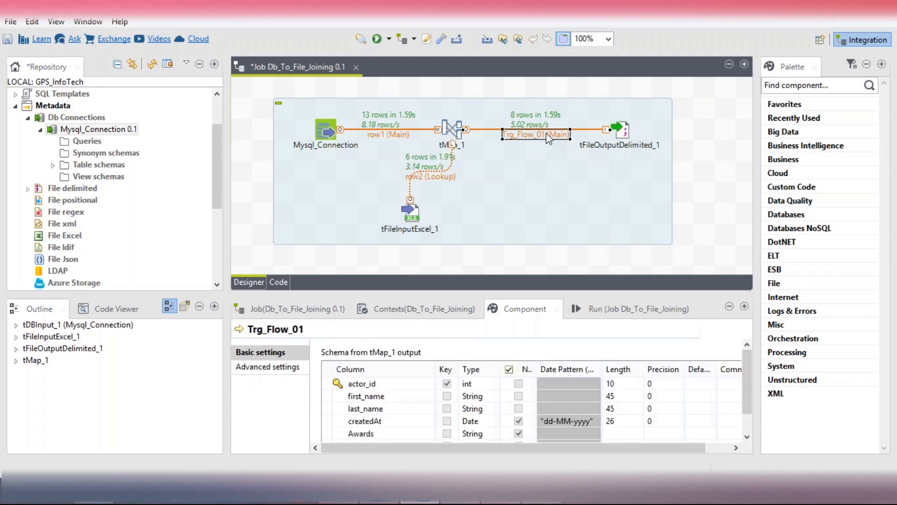
# Move tFileOutputDelimited_1 down beside the Excel input's row and place a copy of it in line with tMap_1
pyautogui.click(618, 128)
pyautogui.moveTo(619, 127); pyautogui.dragTo(599, 223)
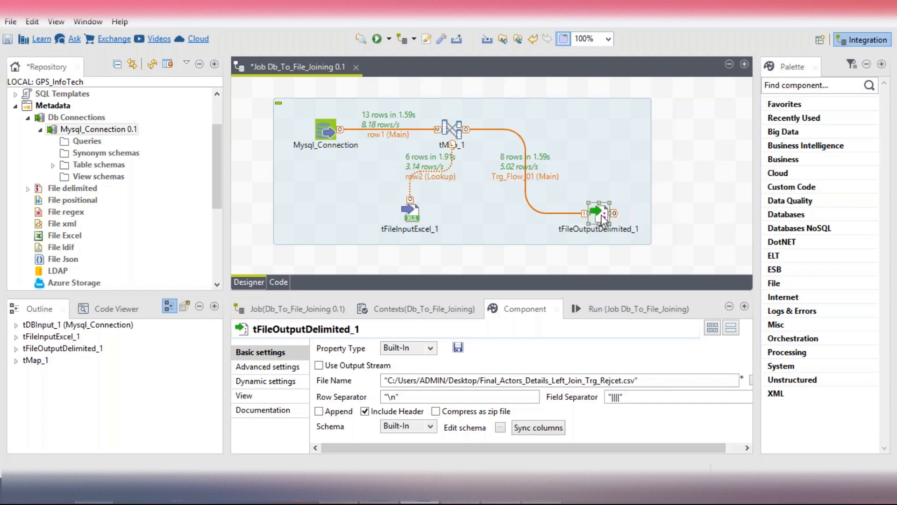
pyautogui.hotkey('ctrl', 'c')
pyautogui.hotkey('ctrl', 'v')
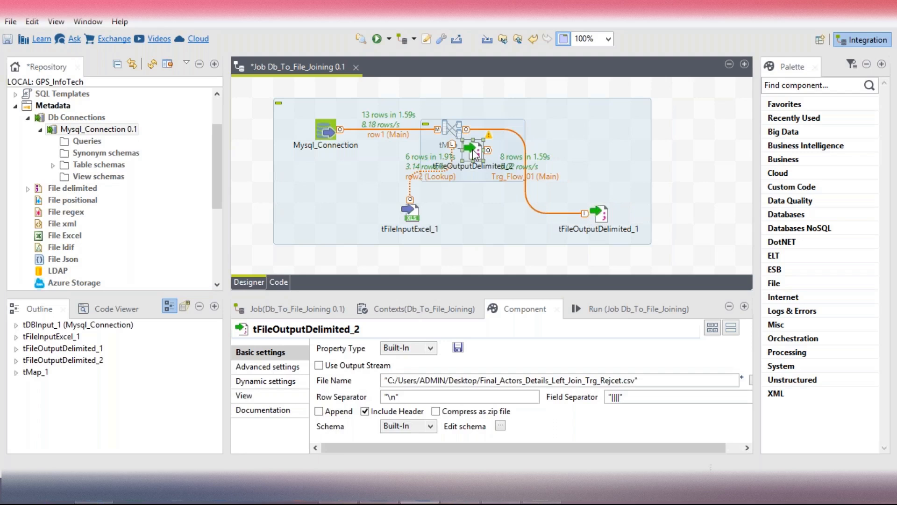
pyautogui.moveTo(473, 150); pyautogui.dragTo(616, 140)
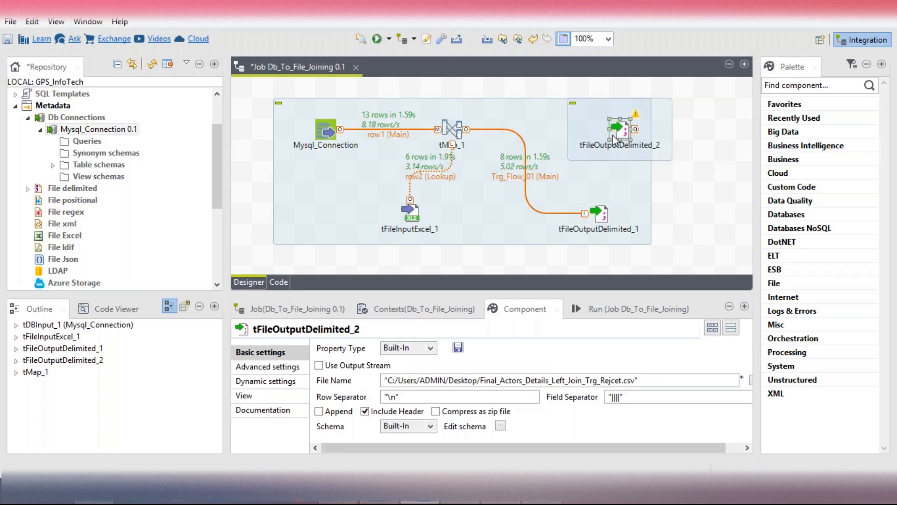
# Connect tMap_1 to tFileOutputDelimited_2 with a new output named InnserJoin, take the target's schema and align the component above tFileOutputDelimited_1
pyautogui.click(460, 127)
pyautogui.rightClick(460, 127)
pyautogui.moveTo(477, 136)
pyautogui.click(680, 135)
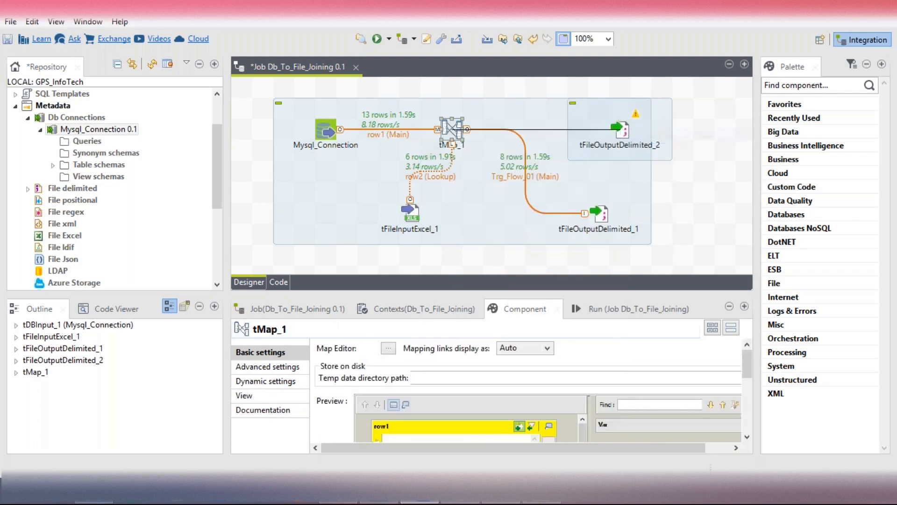
pyautogui.click(621, 132)
pyautogui.write('r')
pyautogui.press('BackSpace')
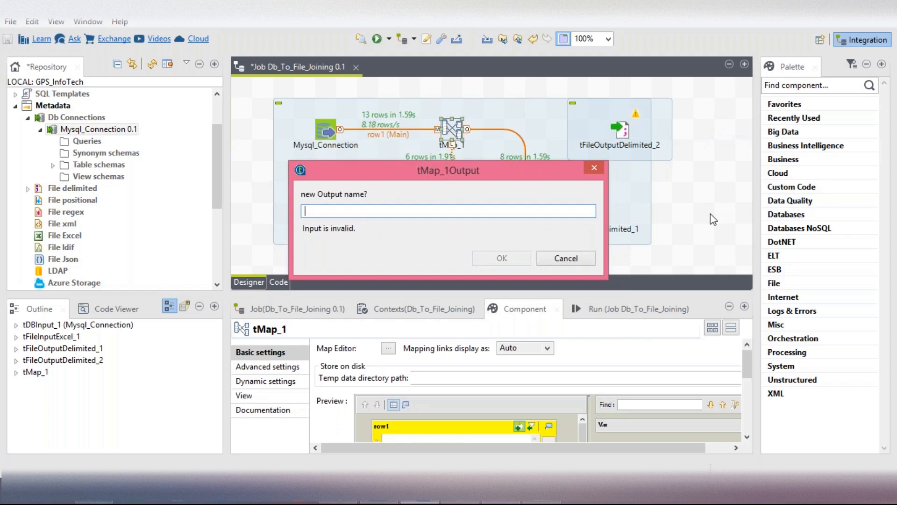
pyautogui.write('Inn')
pyautogui.write('ser')
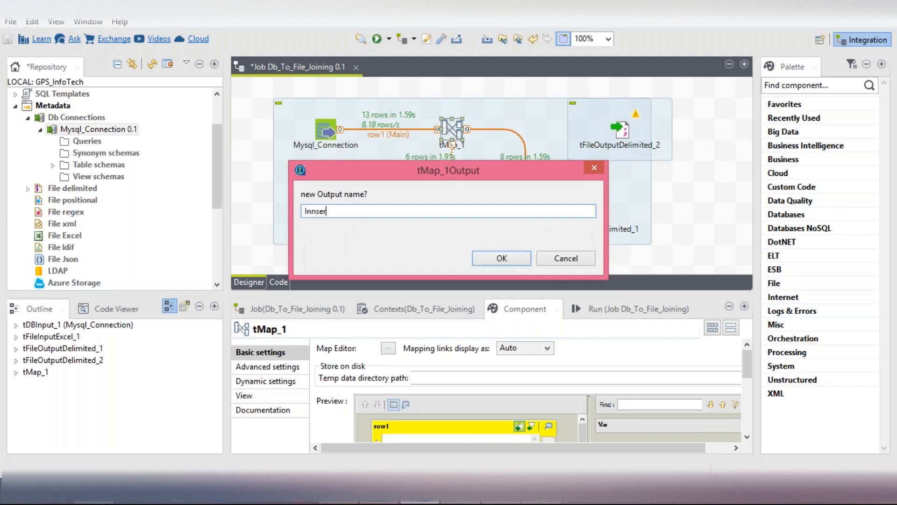
pyautogui.write('Join')
pyautogui.press('Return')
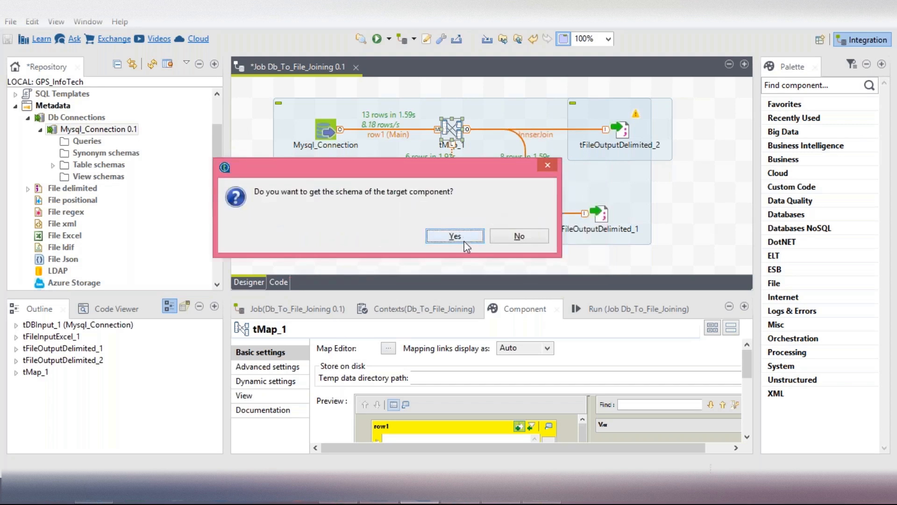
pyautogui.click(455, 236)
pyautogui.click(616, 130)
pyautogui.moveTo(616, 130)
pyautogui.mouseDown()
pyautogui.moveTo(584, 127)
pyautogui.moveTo(602, 126)
pyautogui.mouseUp()
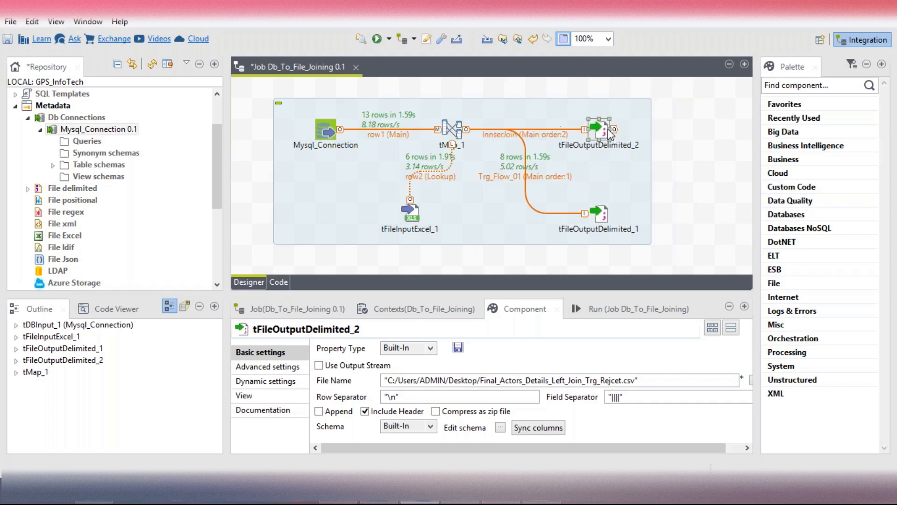
# Rename the output file of tFileOutputDelimited_1 to Final_Actors_Details_Inner_Join_Trg_Rejcet.csv and save the job
pyautogui.click(603, 212)
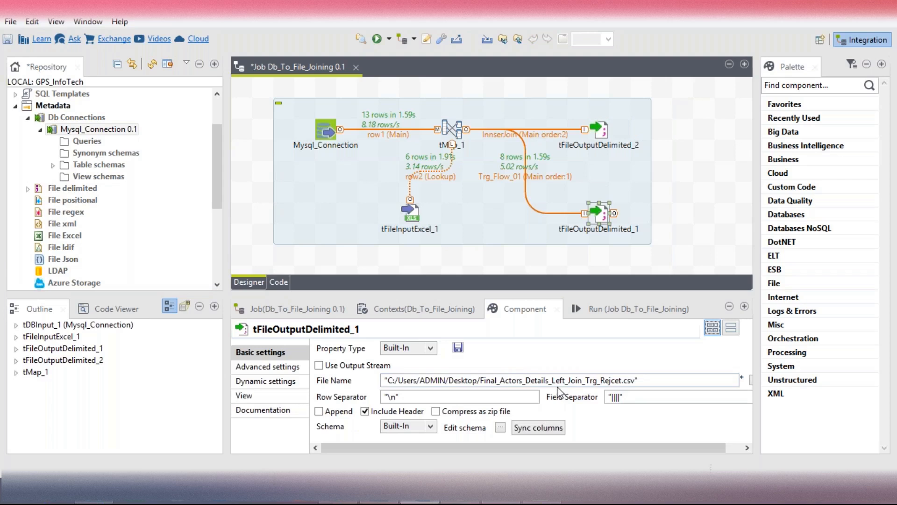
pyautogui.click(582, 380)
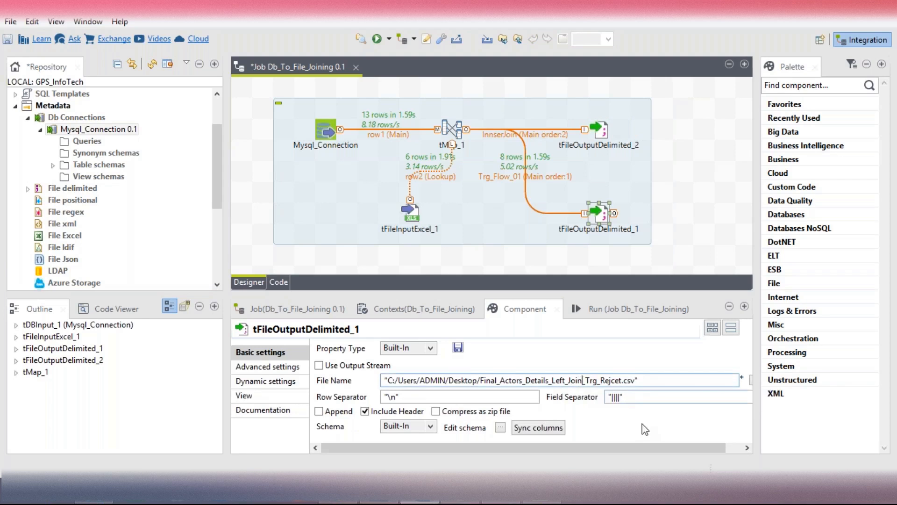
pyautogui.press('BackSpace')
pyautogui.press('BackSpace')
pyautogui.press('BackSpace')
pyautogui.press('BackSpace')
pyautogui.press('BackSpace')
pyautogui.press('BackSpace')
pyautogui.press('BackSpace')
pyautogui.press('BackSpace')
pyautogui.press('BackSpace')
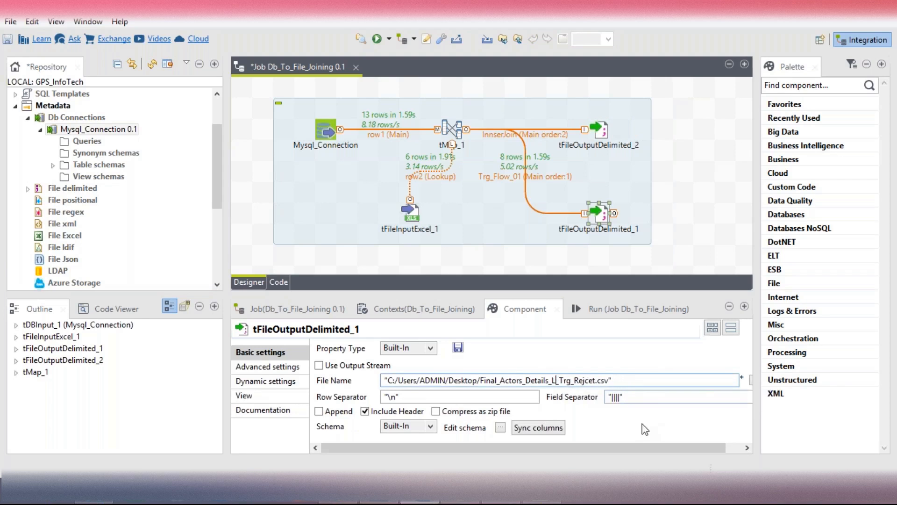
pyautogui.write('Innser_')
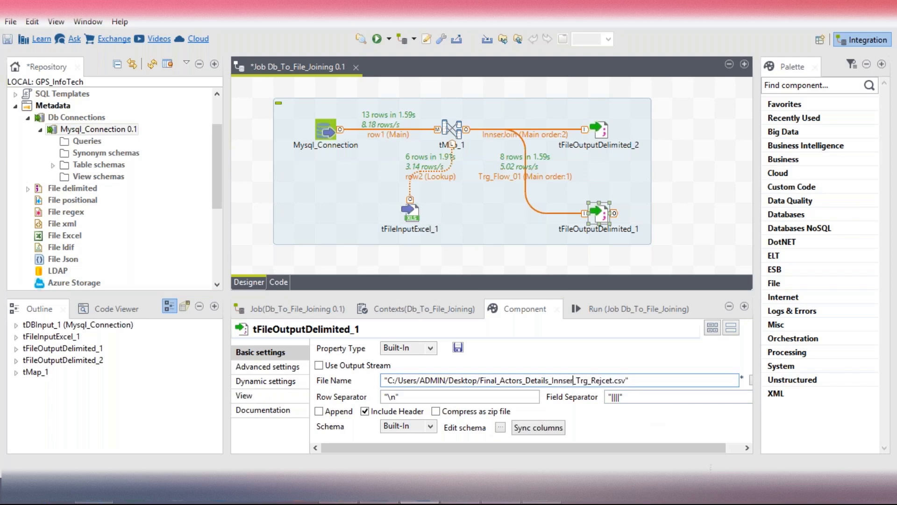
pyautogui.press('Left')
pyautogui.press('Left')
pyautogui.press('Left')
pyautogui.press('BackSpace')
pyautogui.press('Right')
pyautogui.press('Right')
pyautogui.write('_Join')
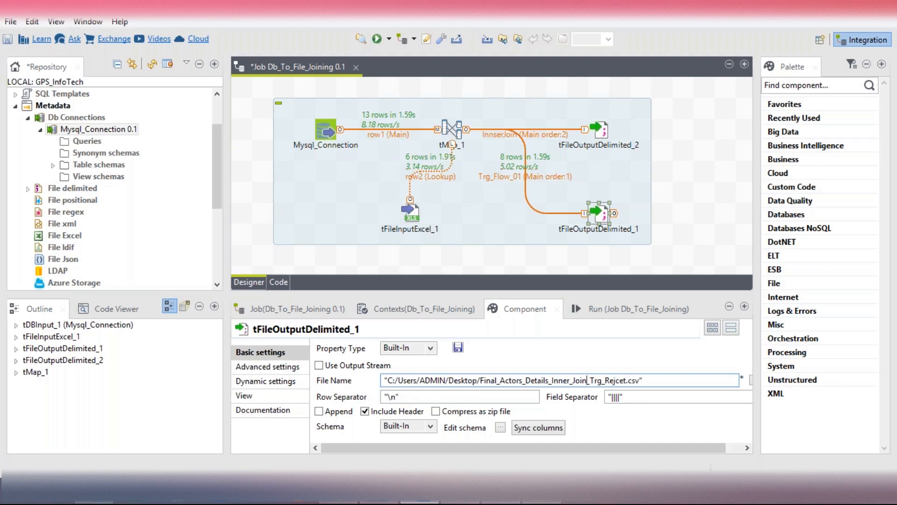
pyautogui.hotkey('ctrl', 's')
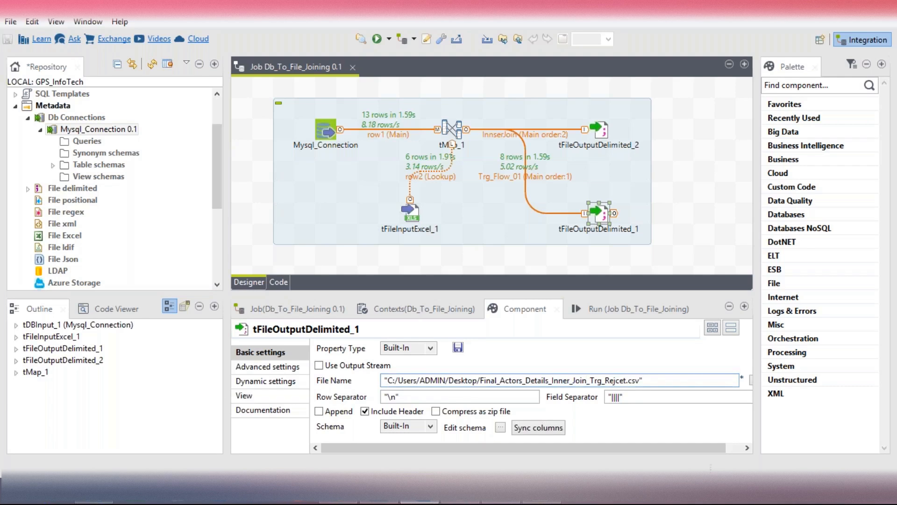
# Set the output file of tFileOutputDelimited_2 to the existing Final_Actors_Details.csv on the Desktop
pyautogui.hotkey('ctrl', 'a')
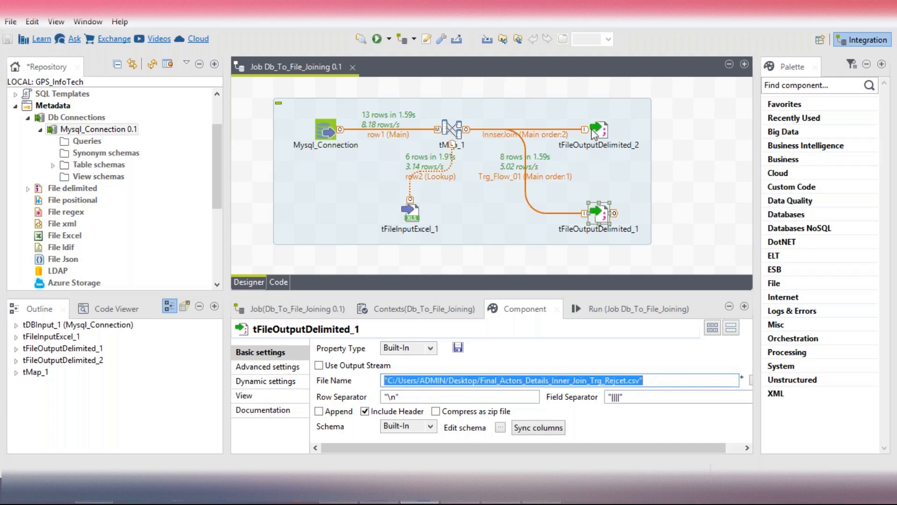
pyautogui.click(596, 131)
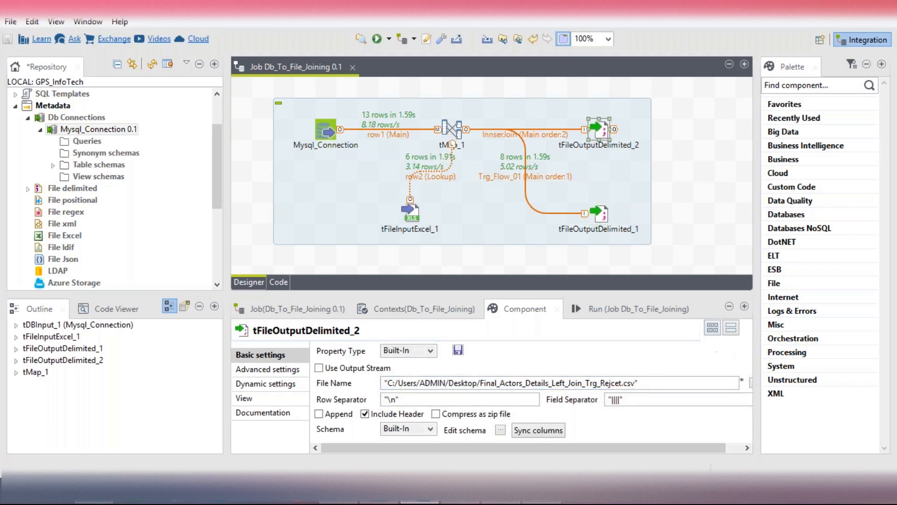
pyautogui.moveTo(646, 442); pyautogui.dragTo(688, 439)
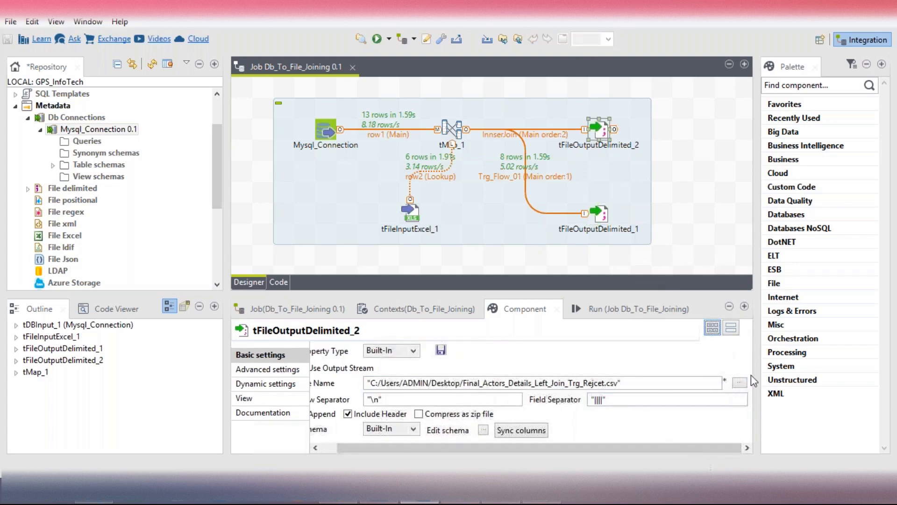
pyautogui.click(739, 383)
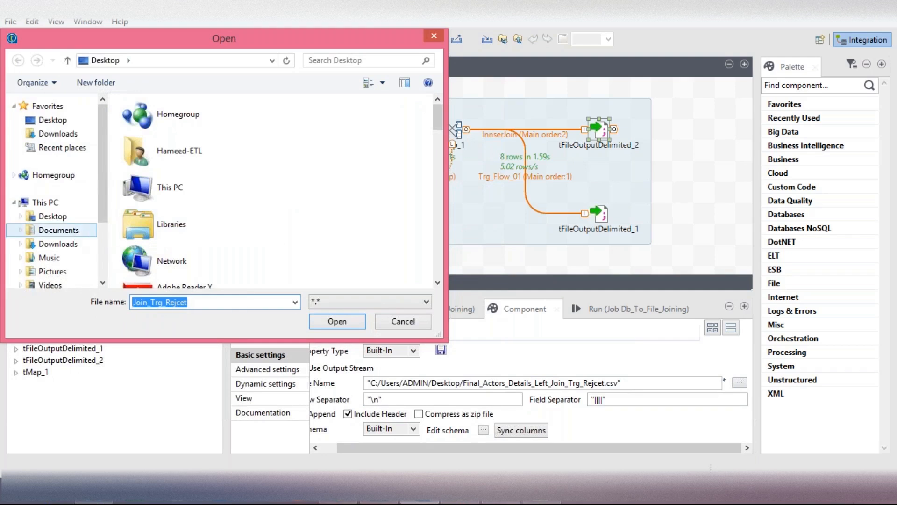
pyautogui.click(55, 121)
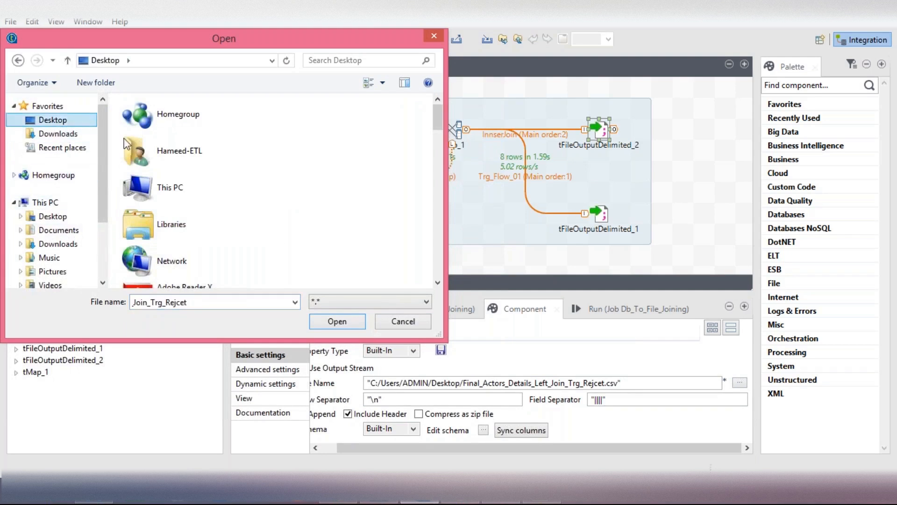
pyautogui.scroll(-3, 290, 220)
pyautogui.click(220, 219)
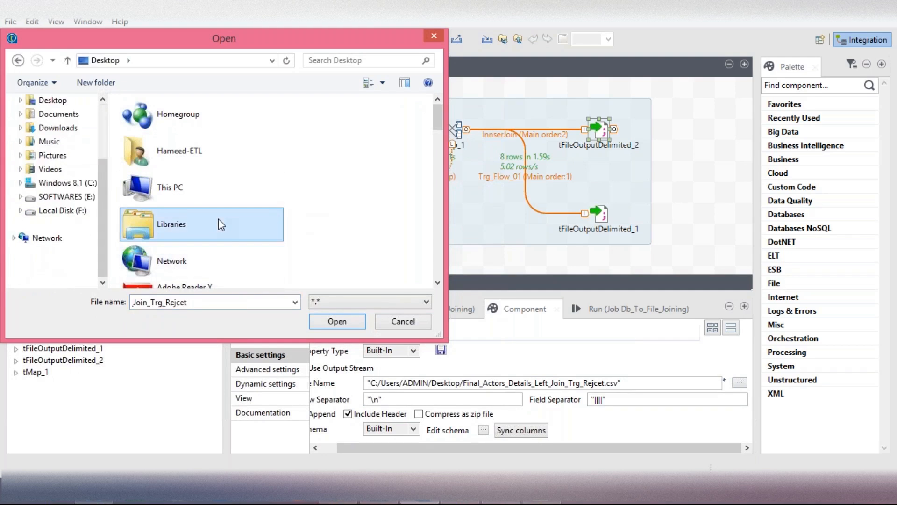
pyautogui.scroll(-5, 230, 240)
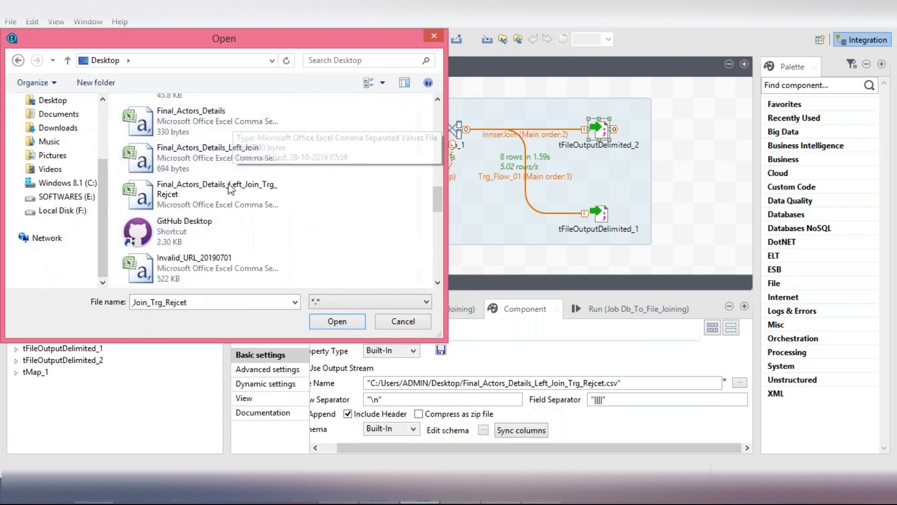
pyautogui.click(231, 123)
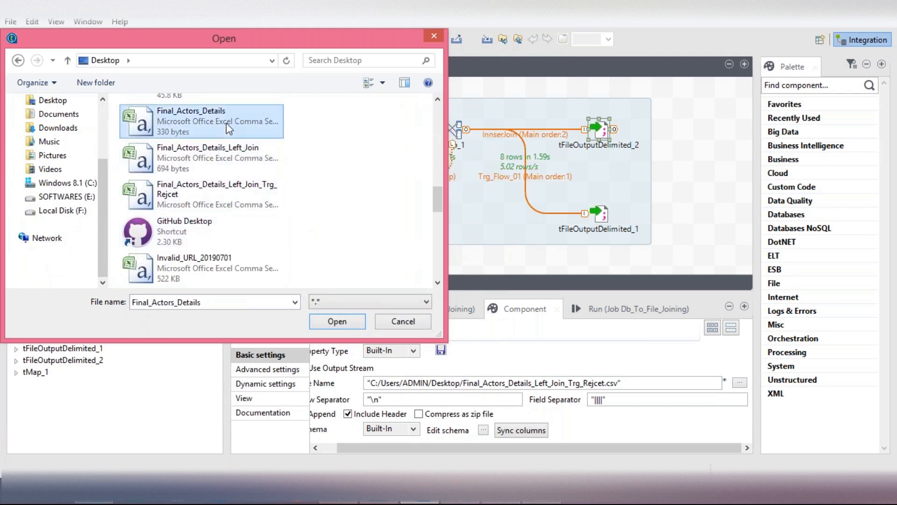
pyautogui.click(340, 321)
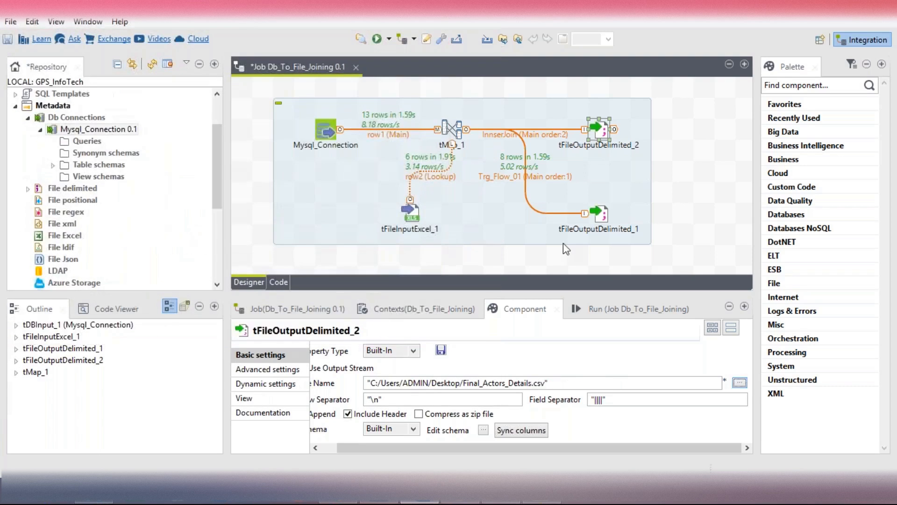
pyautogui.click(412, 218)
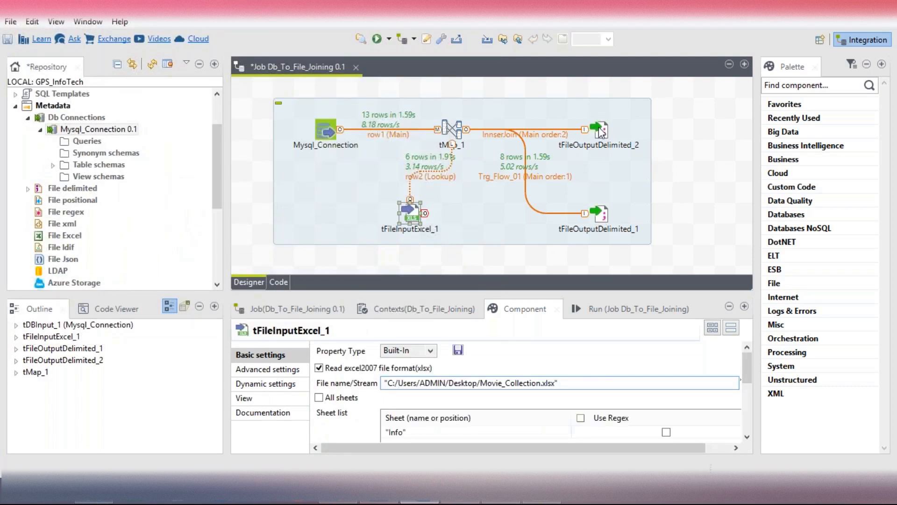
pyautogui.click(601, 131)
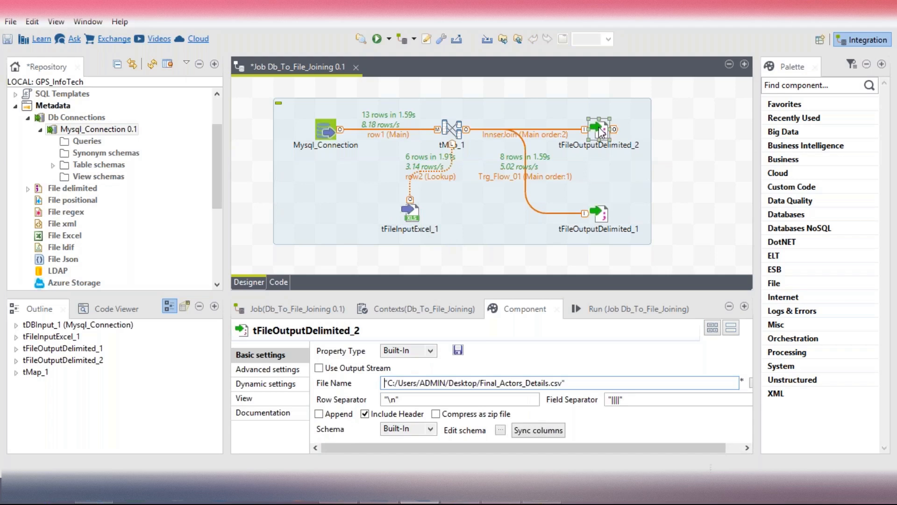
# Clear the previous run's console output and save the job
pyautogui.click(602, 315)
pyautogui.click(484, 363)
pyautogui.hotkey('ctrl', 's')
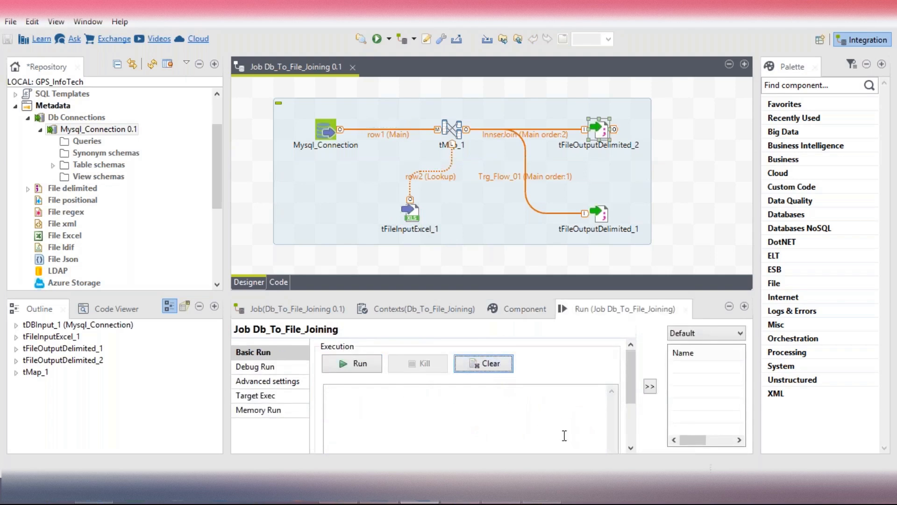
# Open the tMap_1 mapping editor and move the InnserJoin output above Trg_Flow_01
pyautogui.doubleClick(453, 132)
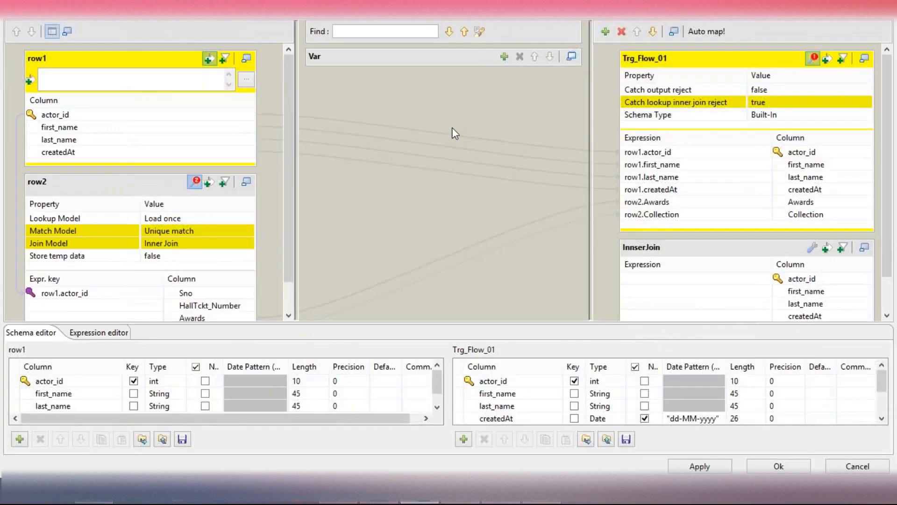
pyautogui.click(780, 273)
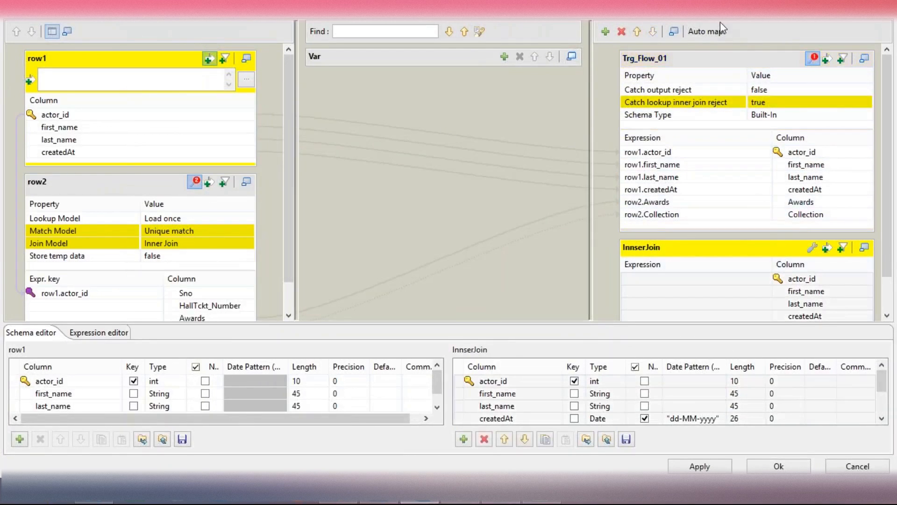
pyautogui.click(636, 32)
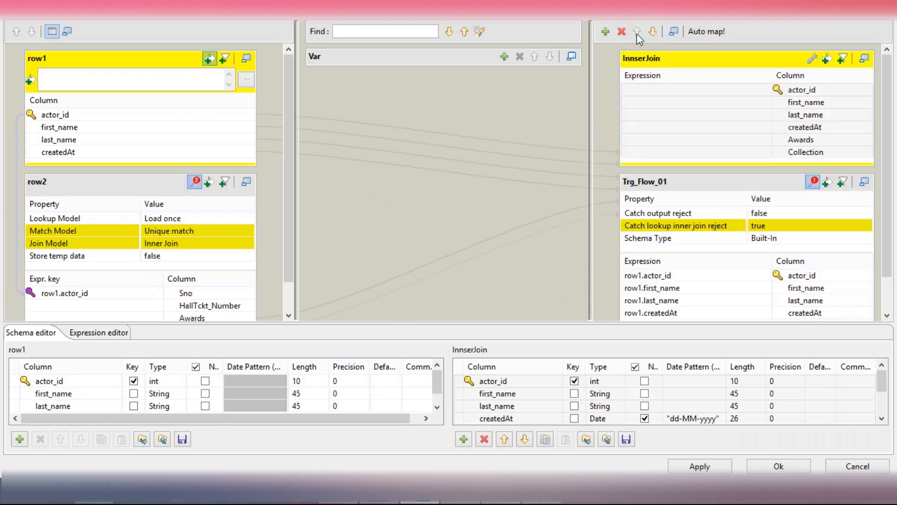
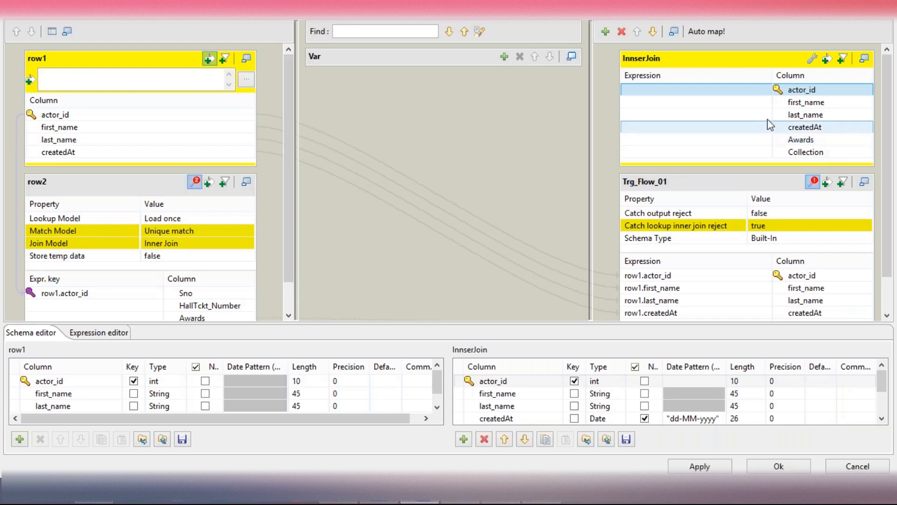
# Auto-map all InnserJoin columns from actor_id through Collection to the matching row1 and row2 input columns
pyautogui.keyDown('shift'); pyautogui.click(837, 151); pyautogui.keyUp('shift')
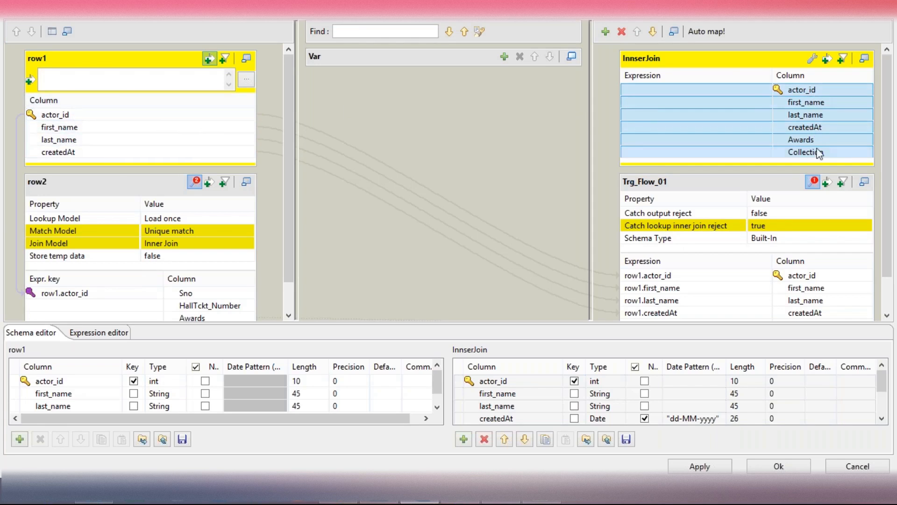
pyautogui.click(708, 32)
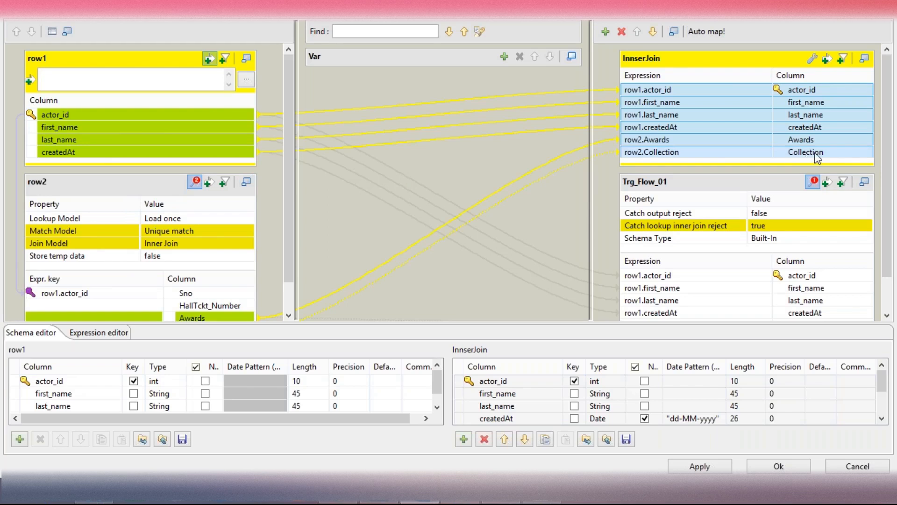
pyautogui.click(720, 152)
pyautogui.keyDown('shift'); pyautogui.click(674, 139); pyautogui.keyUp('shift')
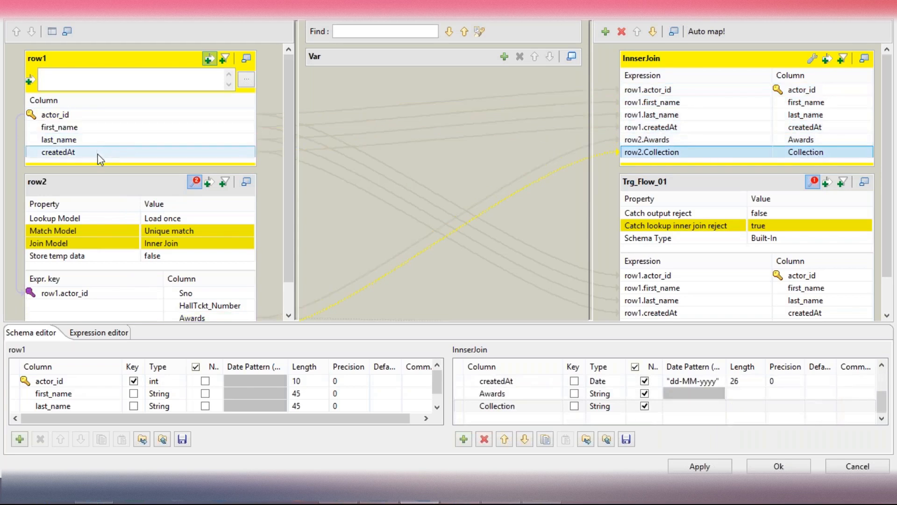
# Rename the row1 input column actor_id to _id and propagate the change to all related expressions
pyautogui.click(102, 119)
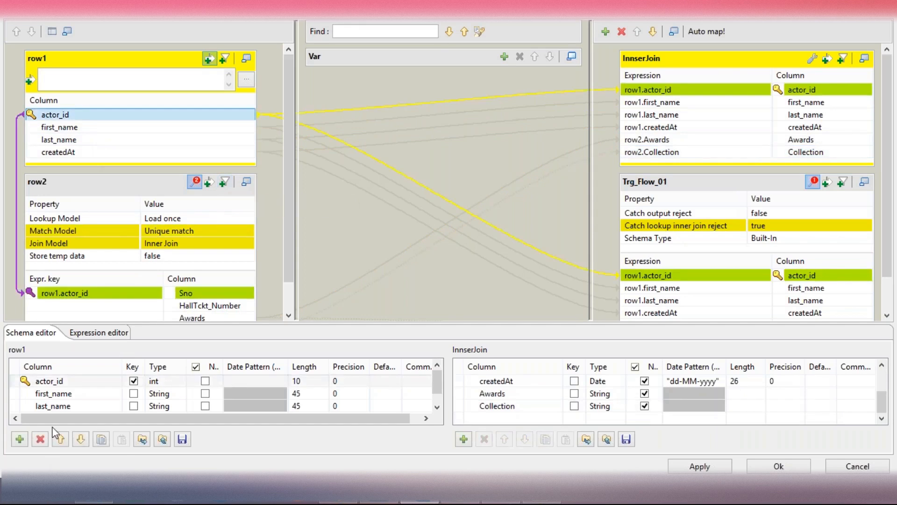
pyautogui.click(52, 381)
pyautogui.press('Left')
pyautogui.press('Left')
pyautogui.press('Left')
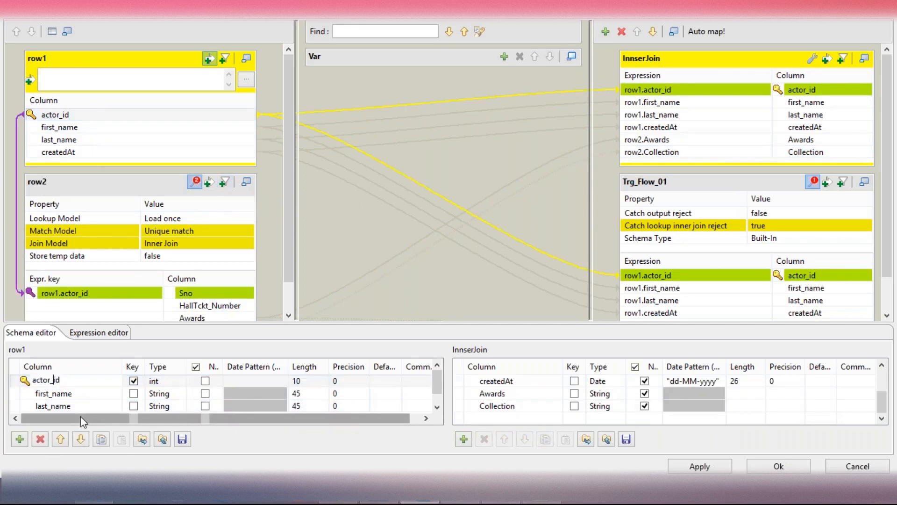
pyautogui.press('BackSpace')
pyautogui.press('BackSpace')
pyautogui.press('BackSpace')
pyautogui.press('BackSpace')
pyautogui.press('Return')
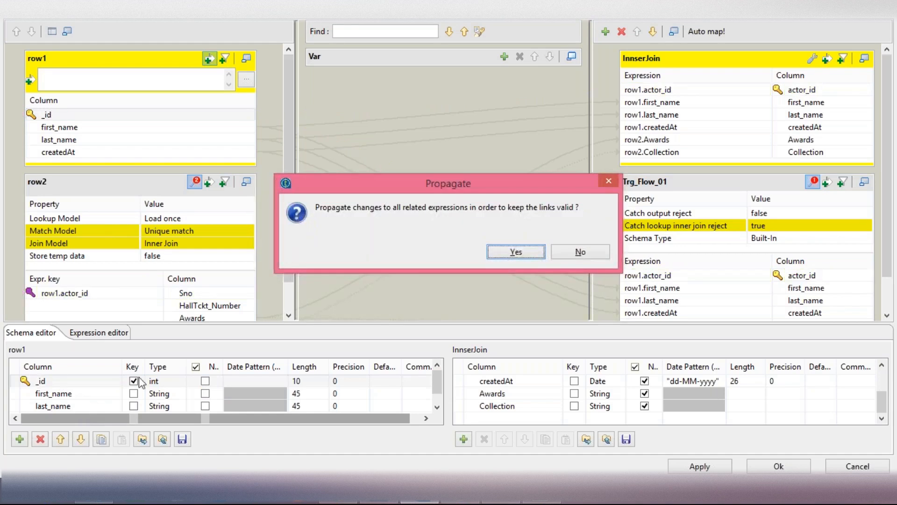
pyautogui.click(516, 252)
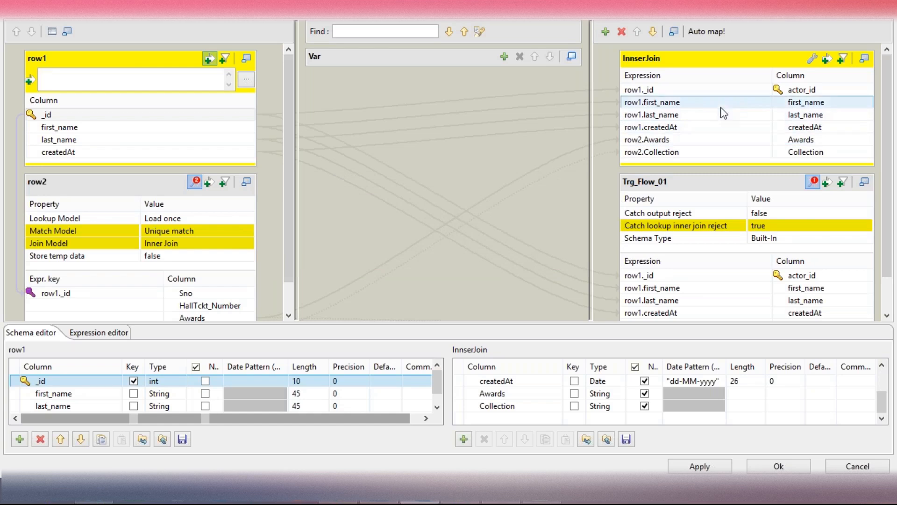
# Change the expression of InnserJoin's actor_id column to row1.actor_id
pyautogui.click(88, 115)
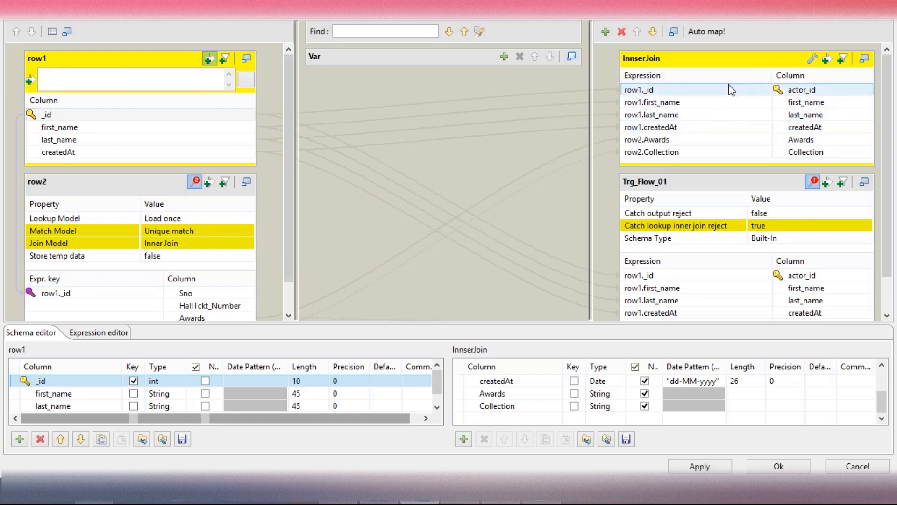
pyautogui.click(759, 92)
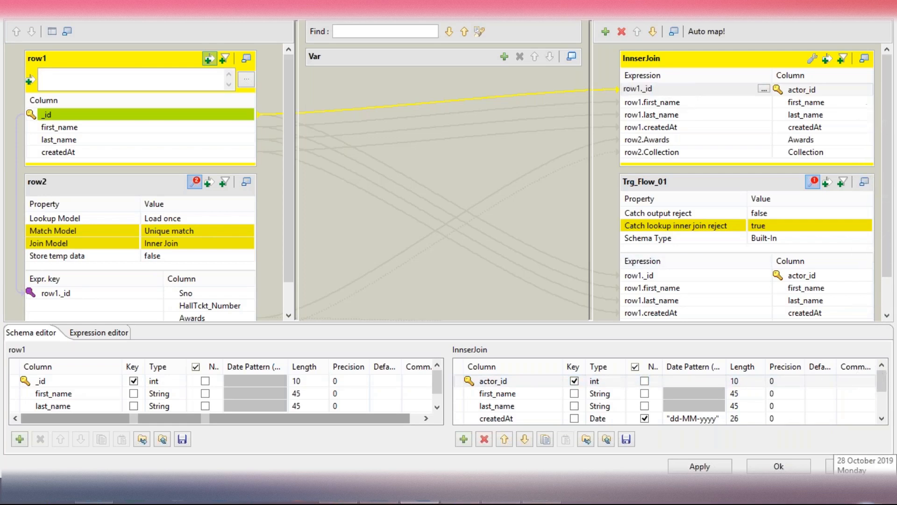
pyautogui.press('End')
pyautogui.press('BackSpace')
pyautogui.press('BackSpace')
pyautogui.write('acto')
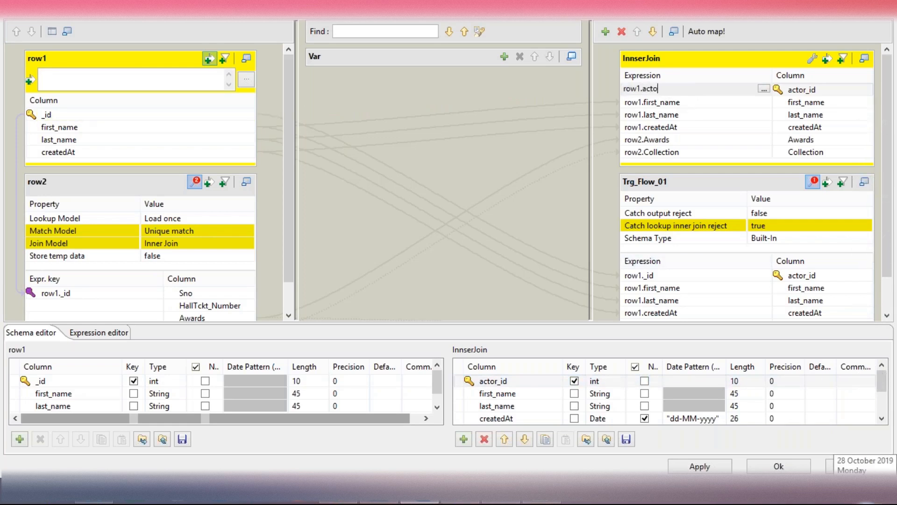
pyautogui.write('r_id')
pyautogui.press('Return')
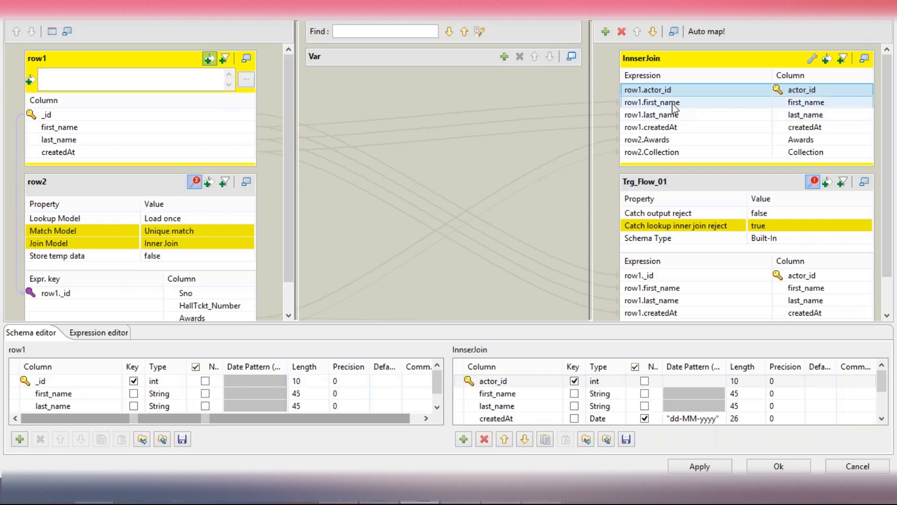
# Try clearing the expression of InnserJoin's actor_id column, and undo the deletion
pyautogui.click(673, 88)
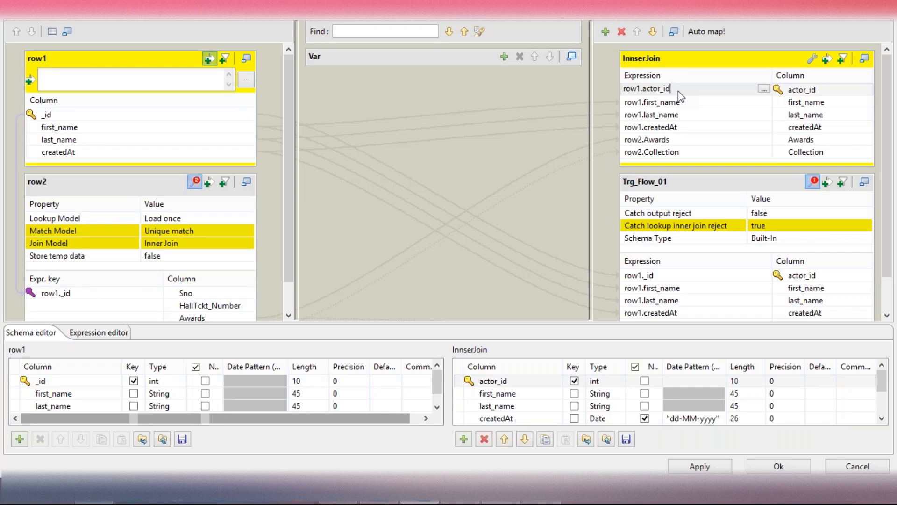
pyautogui.click(127, 114)
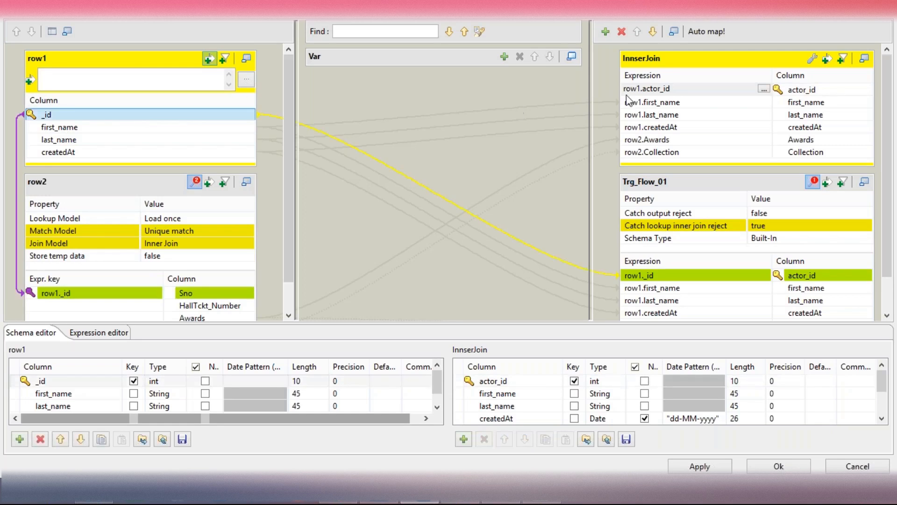
pyautogui.click(667, 90)
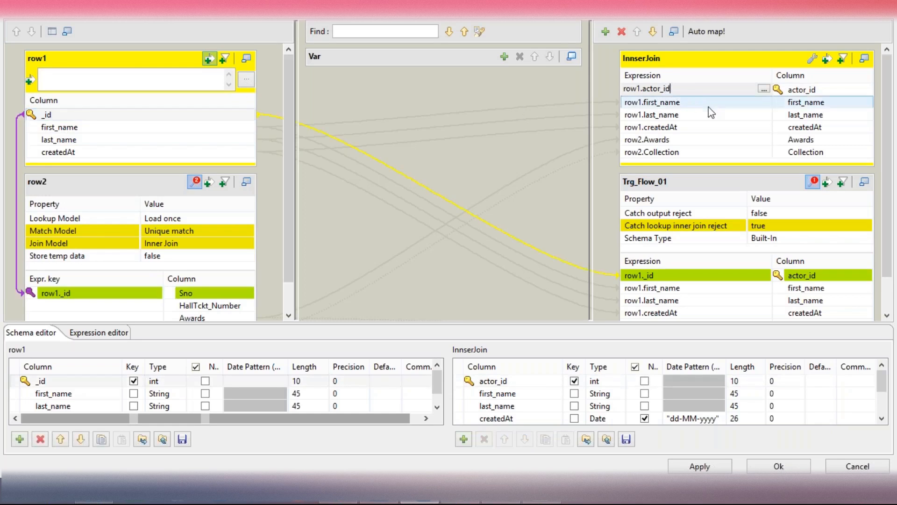
pyautogui.press('BackSpace')
pyautogui.press('BackSpace')
pyautogui.press('BackSpace')
pyautogui.press('BackSpace')
pyautogui.press('BackSpace')
pyautogui.press('BackSpace')
pyautogui.press('BackSpace')
pyautogui.press('BackSpace')
pyautogui.press('BackSpace')
pyautogui.press('BackSpace')
pyautogui.hotkey('ctrl', 'z')
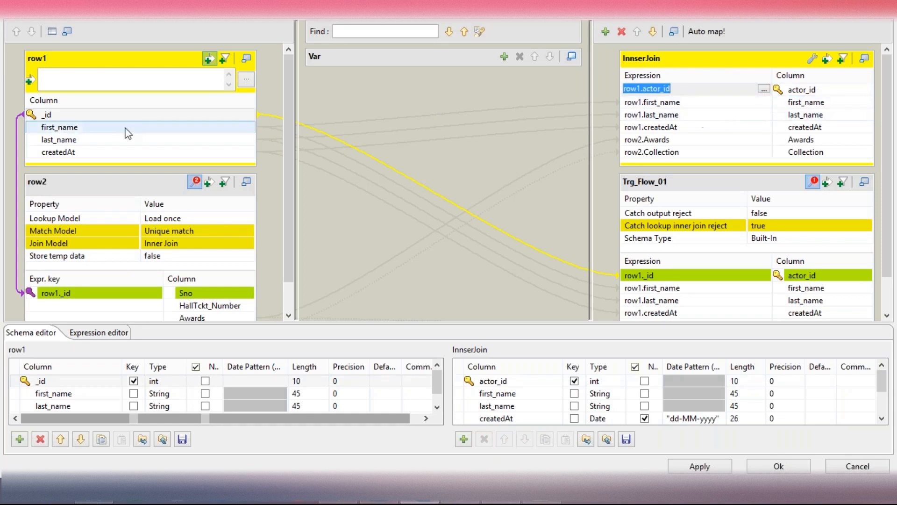
# Rename the row1 input column _id back to actor_id and propagate the change to all related expressions
pyautogui.click(90, 115)
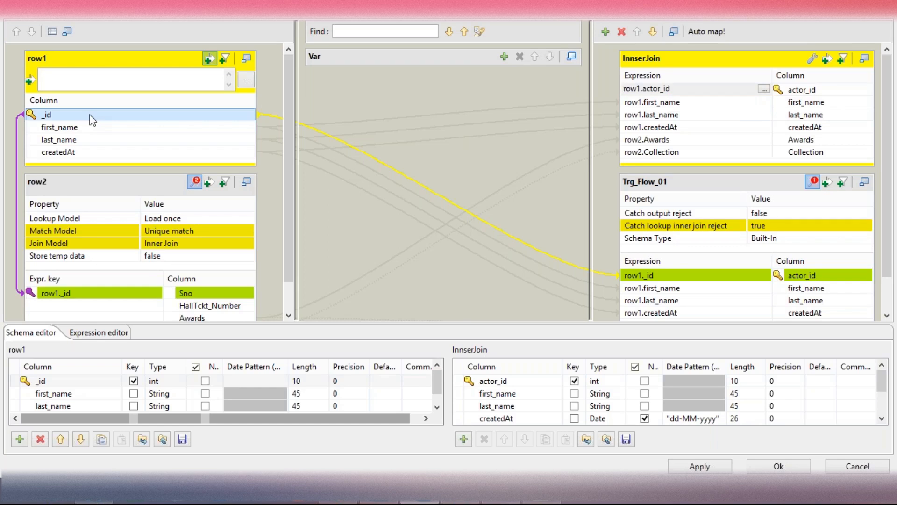
pyautogui.click(76, 380)
pyautogui.press('Home')
pyautogui.write('actor')
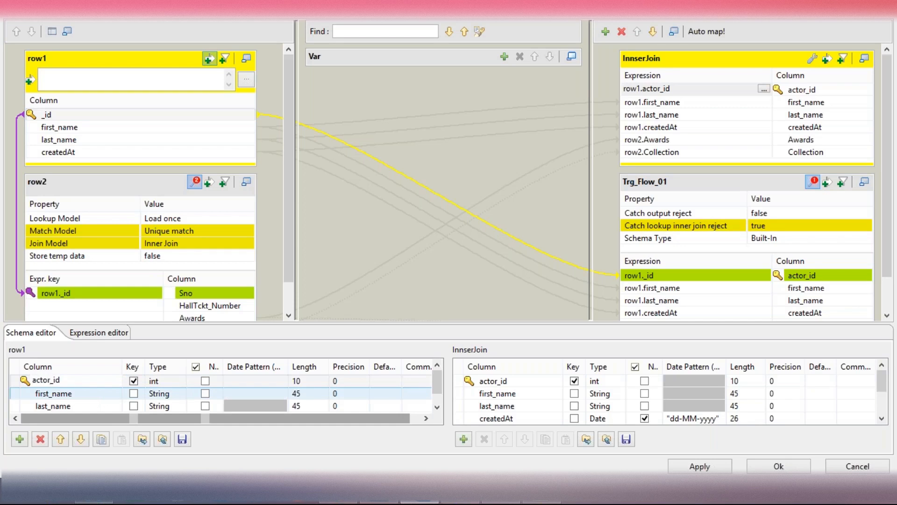
pyautogui.press('Return')
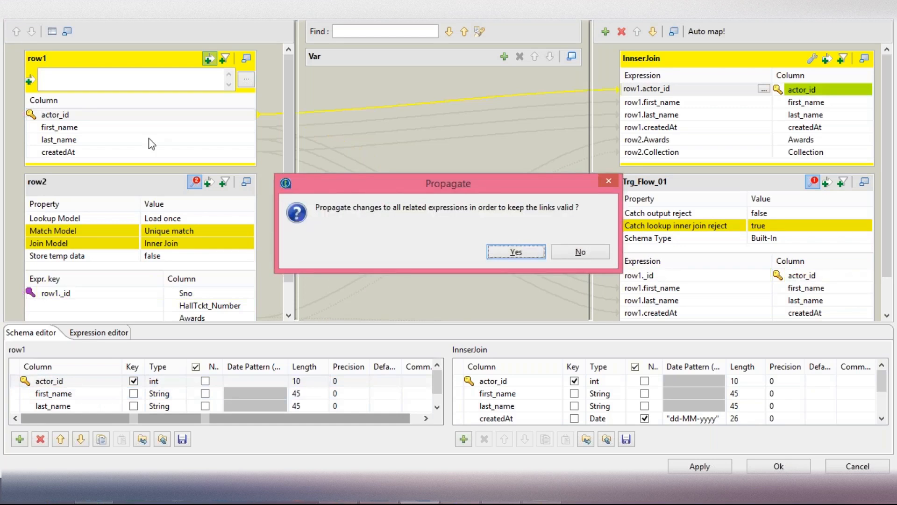
pyautogui.click(534, 255)
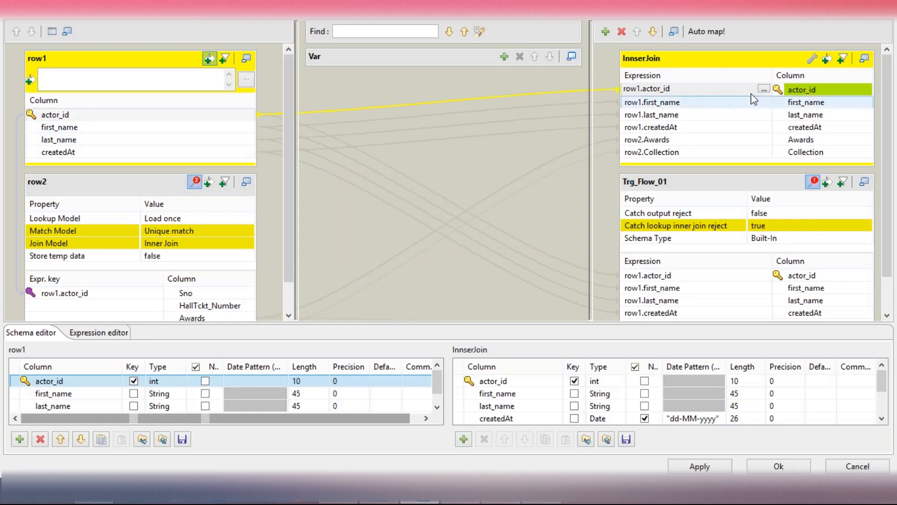
# Review the column mappings of the InnserJoin and Trg_Flow_01 outputs and check InnserJoin's tMap settings
pyautogui.click(869, 90)
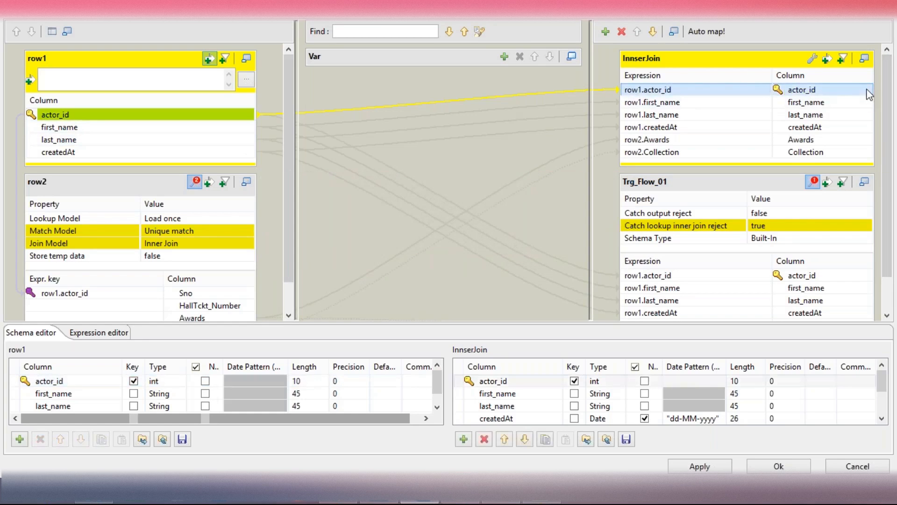
pyautogui.hotkey('ctrl', 'a')
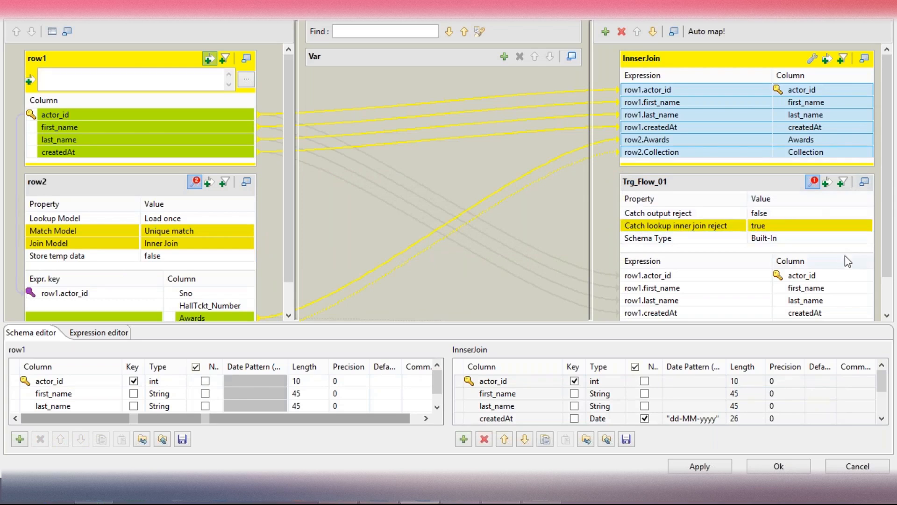
pyautogui.click(860, 276)
pyautogui.hotkey('ctrl', 'a')
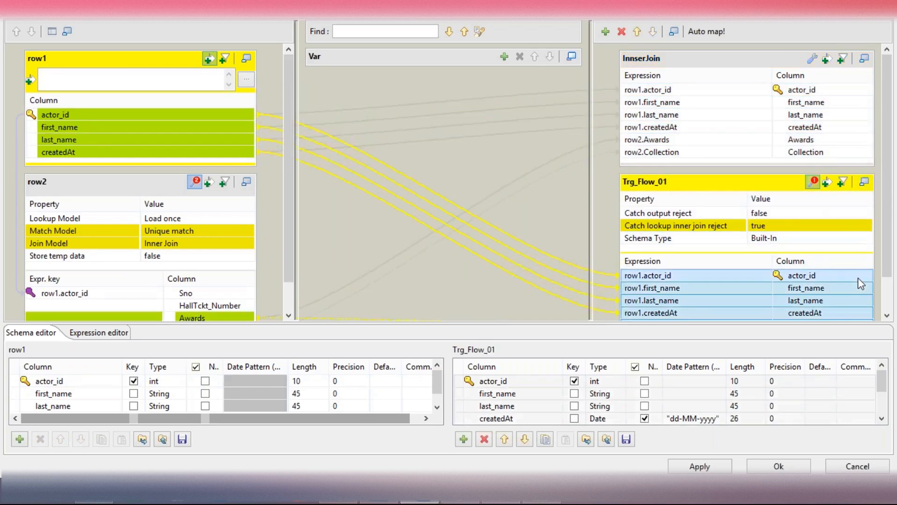
pyautogui.click(814, 57)
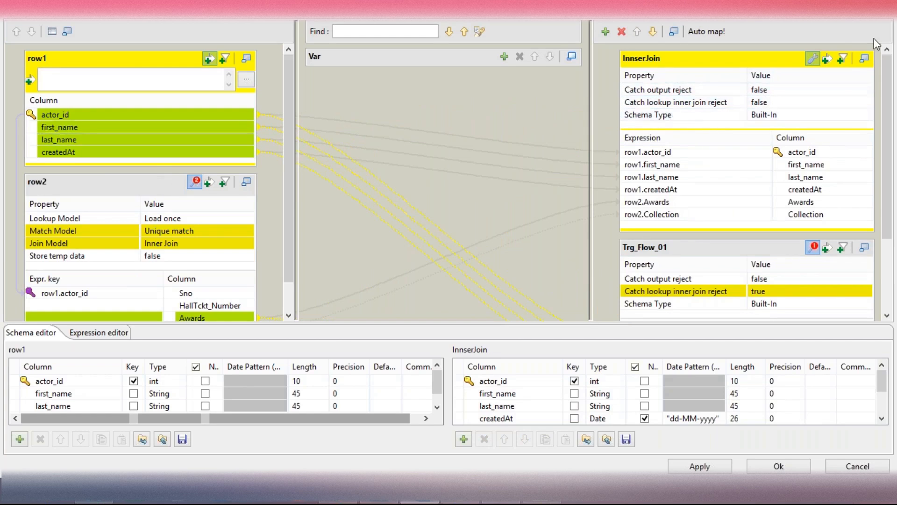
pyautogui.click(813, 57)
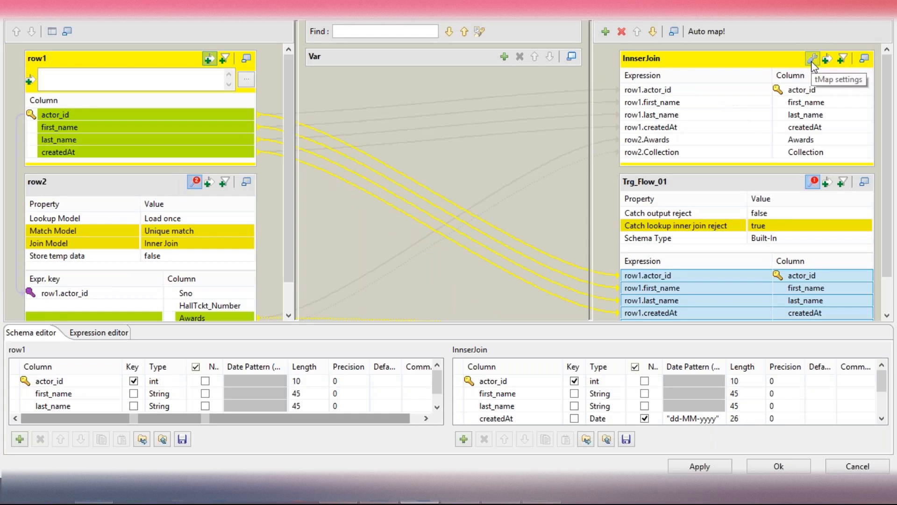
# Go through the InnserJoin columns one by one to check which input column each is linked to
pyautogui.click(797, 90)
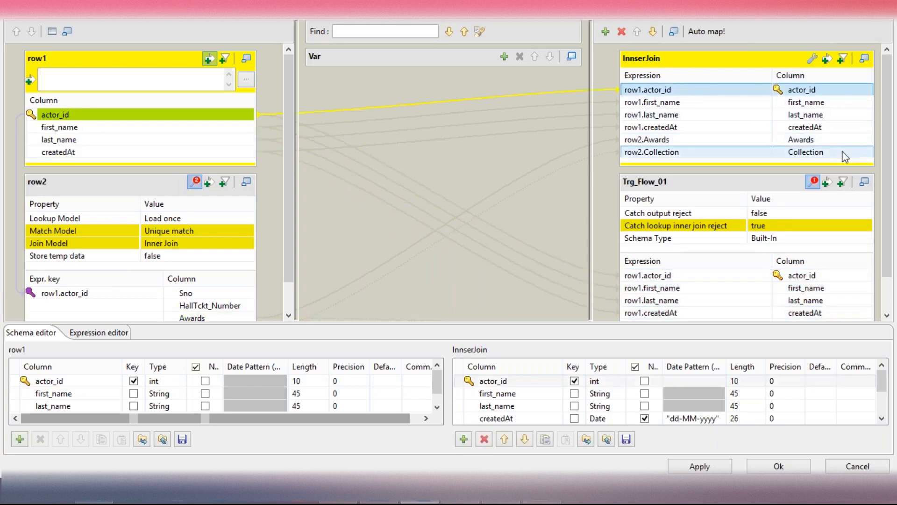
pyautogui.click(841, 154)
pyautogui.click(832, 85)
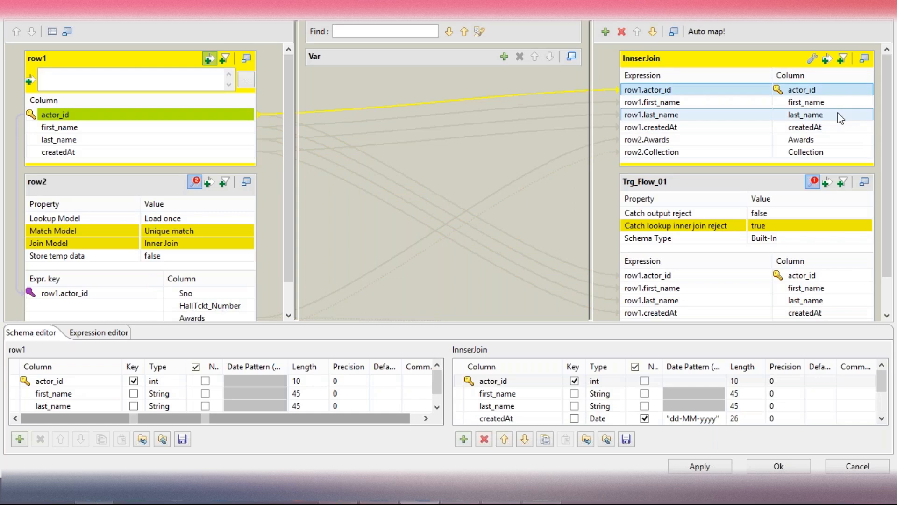
pyautogui.press('Down')
pyautogui.press('Down')
pyautogui.press('Down')
pyautogui.press('Down')
pyautogui.press('Down')
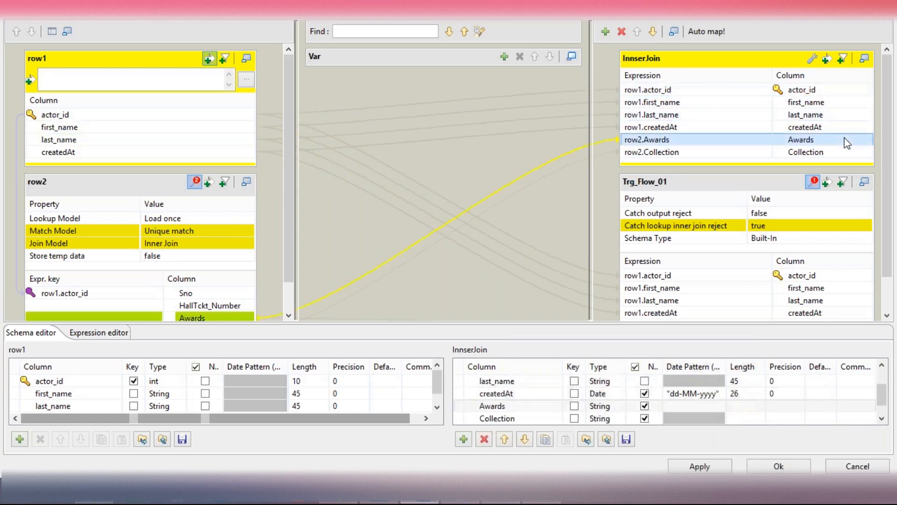
pyautogui.press('Up')
pyautogui.press('Up')
pyautogui.press('Up')
pyautogui.press('Up')
pyautogui.press('Up')
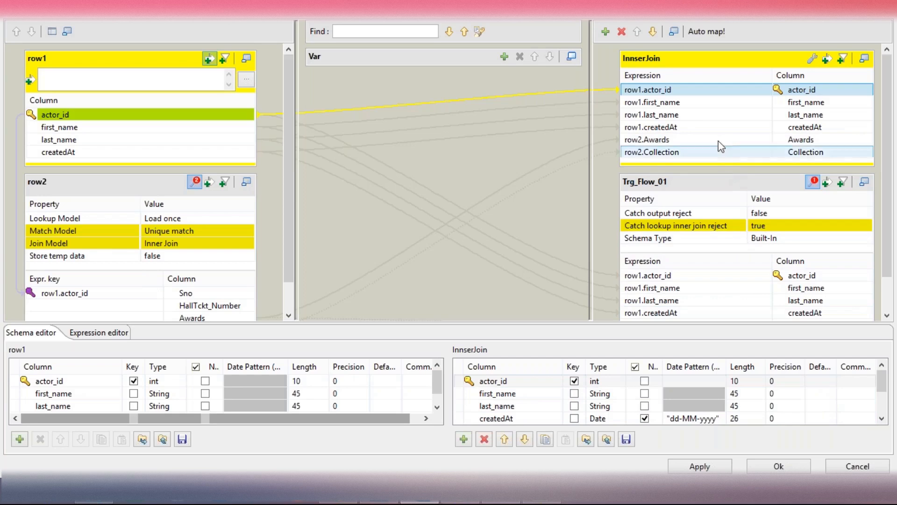
# Accept the tMap_1 mapping and move tFileOutputDelimited_2 slightly closer to tFileOutputDelimited_1 in the job design
pyautogui.click(800, 464)
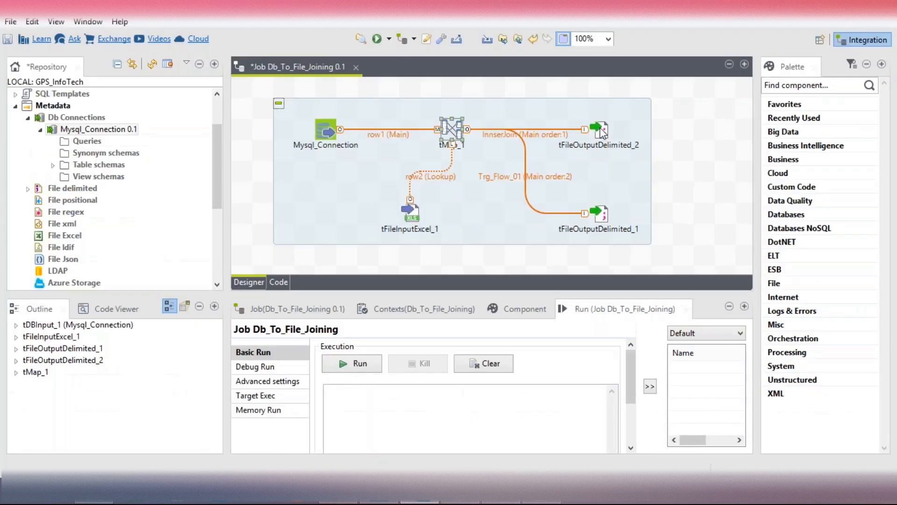
pyautogui.click(601, 131)
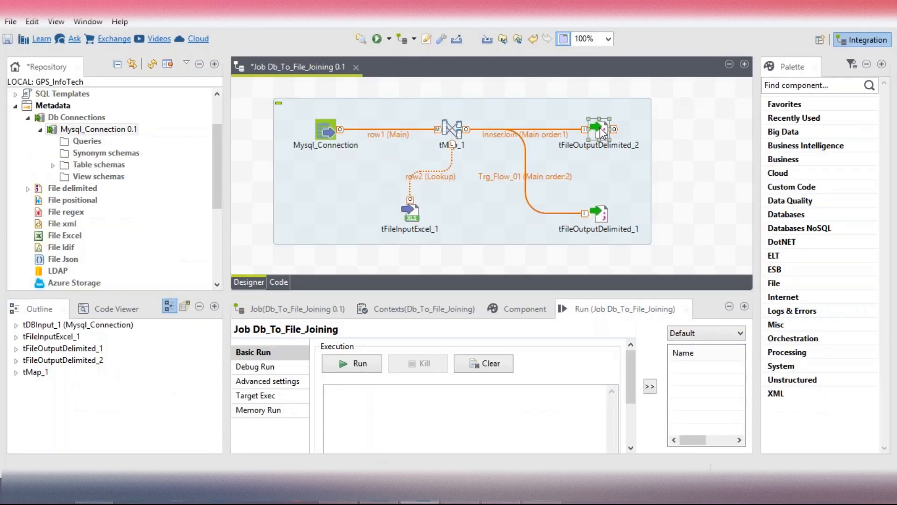
pyautogui.moveTo(602, 131); pyautogui.dragTo(601, 152)
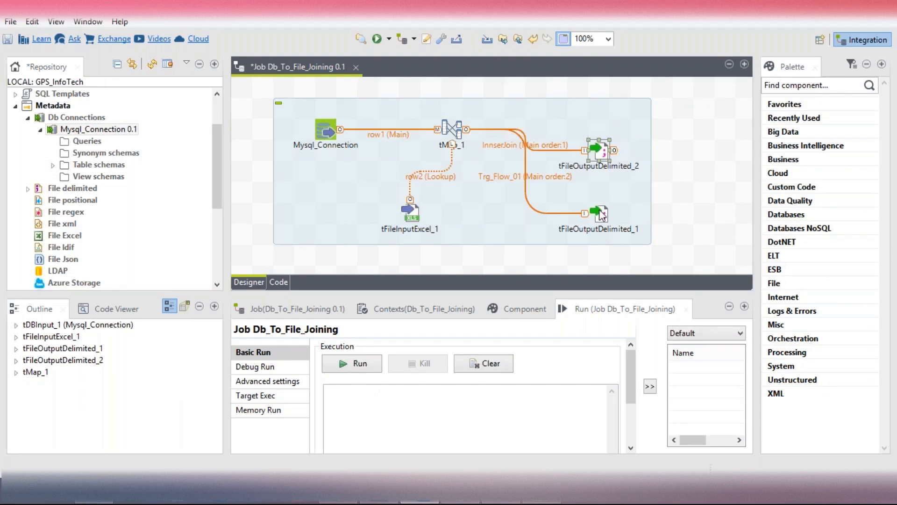
# Line up tFileOutputDelimited_2 with tMap_1, lower tFileOutputDelimited_1, and place a copy of tFileOutputDelimited_1 above both outputs
pyautogui.moveTo(602, 216); pyautogui.dragTo(601, 236)
pyautogui.moveTo(603, 154); pyautogui.dragTo(603, 131)
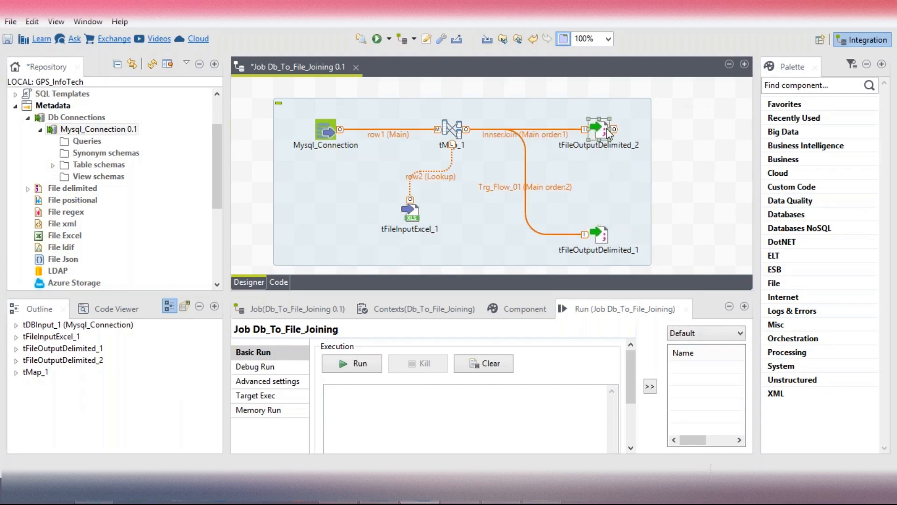
pyautogui.click(603, 233)
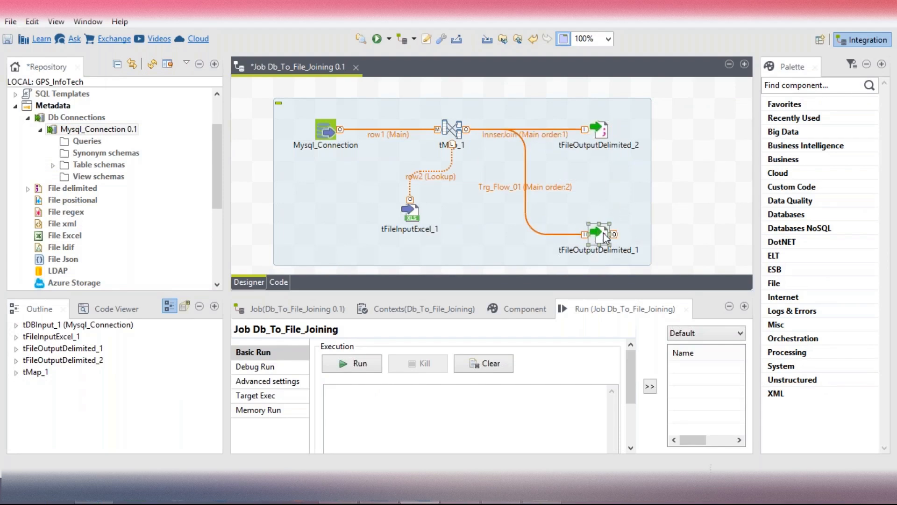
pyautogui.hotkey('ctrl', 'c')
pyautogui.hotkey('ctrl', 'v')
pyautogui.moveTo(476, 150); pyautogui.dragTo(623, 61)
pyautogui.scroll(2, 650, 185)
pyautogui.moveTo(621, 112); pyautogui.dragTo(599, 91)
# Connect tMap_1 to the copied tFileOutputDelimited_3 with a new output named New_Records, taking over the target component's schema
pyautogui.rightClick(454, 169)
pyautogui.moveTo(561, 176)
pyautogui.click(639, 178)
pyautogui.click(601, 97)
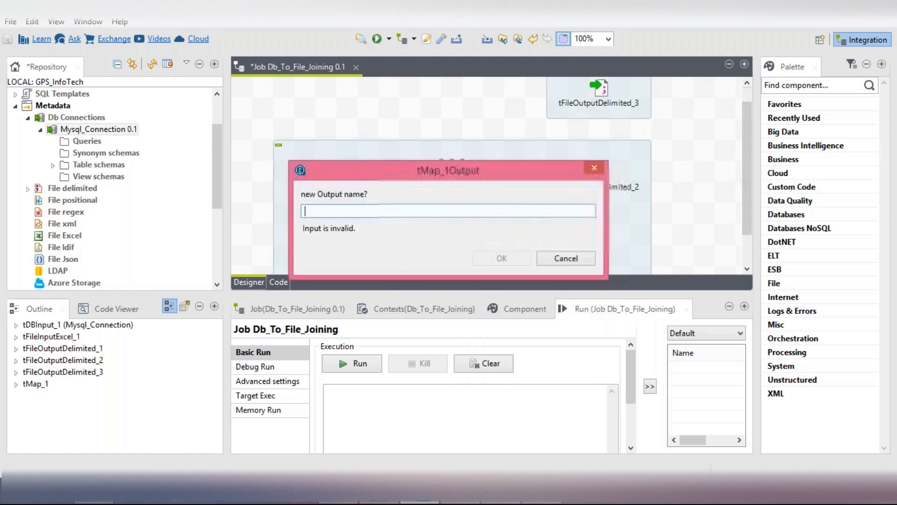
pyautogui.write('New')
pyautogui.press('BackSpace')
pyautogui.write('_Records')
pyautogui.press('Return')
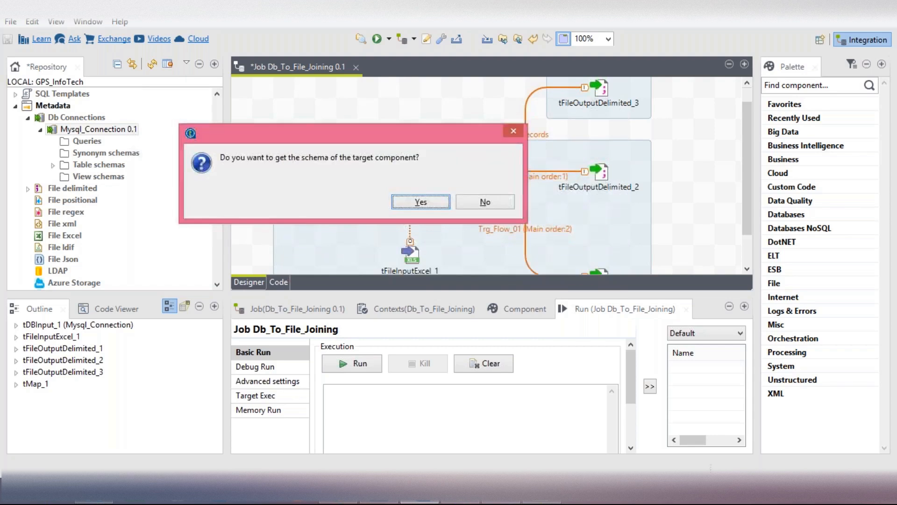
pyautogui.press('Return')
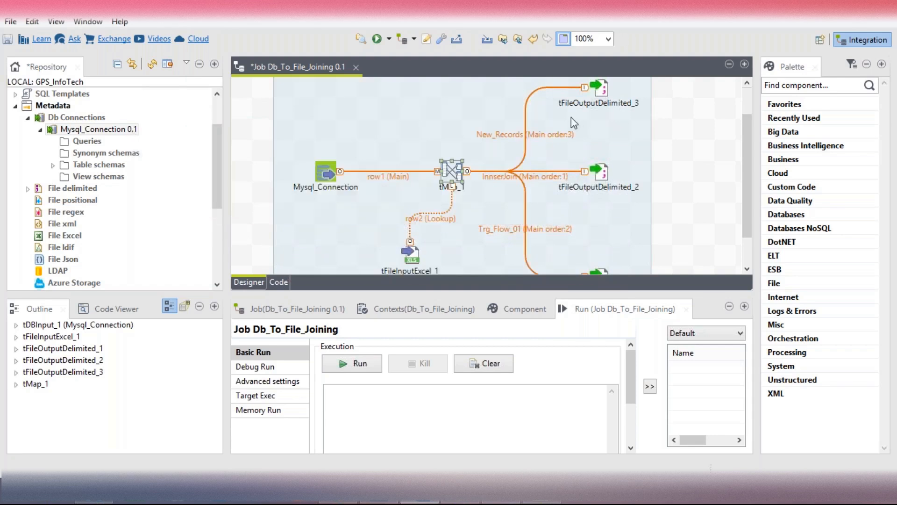
# Move tFileOutputDelimited_1 slightly up so the three delimited outputs are evenly spaced in the job design
pyautogui.click(603, 178)
pyautogui.moveTo(602, 178)
pyautogui.mouseDown()
pyautogui.moveTo(600, 189)
pyautogui.moveTo(602, 178)
pyautogui.mouseUp()
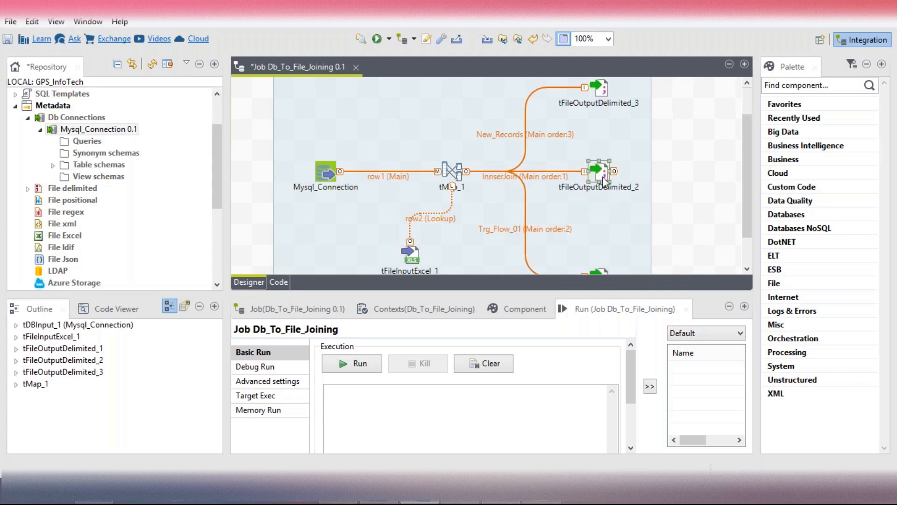
pyautogui.scroll(-2, 603, 236)
pyautogui.click(603, 236)
pyautogui.moveTo(601, 233); pyautogui.dragTo(604, 214)
pyautogui.scroll(3, 644, 192)
pyautogui.scroll(-3, 643, 191)
pyautogui.scroll(3, 634, 170)
pyautogui.scroll(-3, 635, 170)
pyautogui.scroll(3, 635, 170)
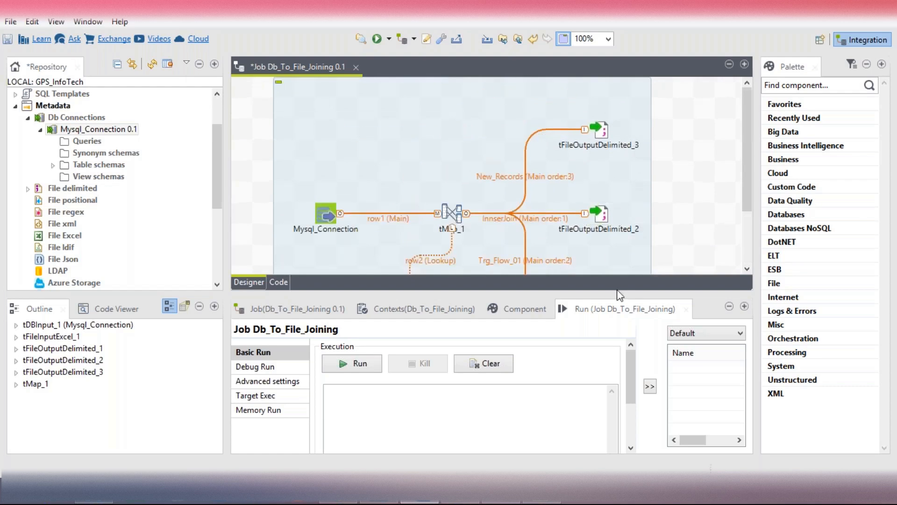
pyautogui.scroll(-3, 641, 141)
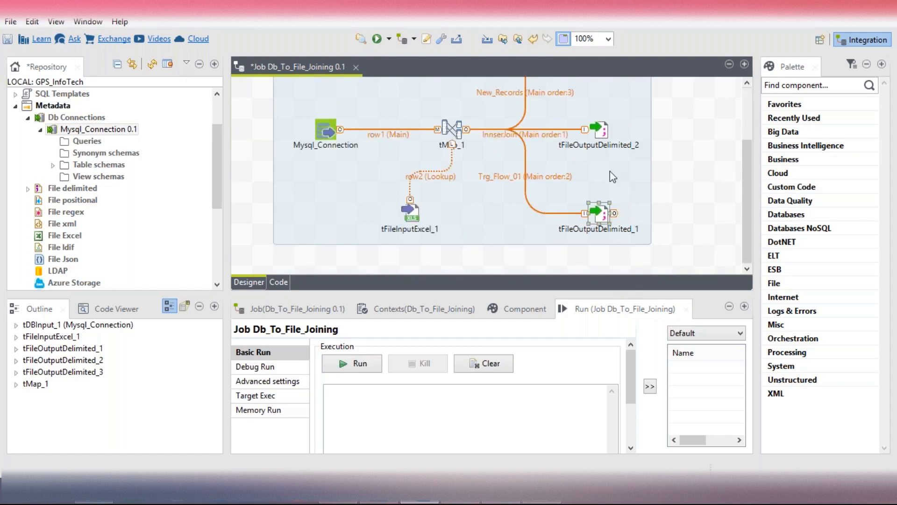
# Open the tMap_1 mapping and move the New_Records output above InnserJoin and Trg_Flow_01
pyautogui.scroll(3, 605, 150)
pyautogui.doubleClick(598, 130)
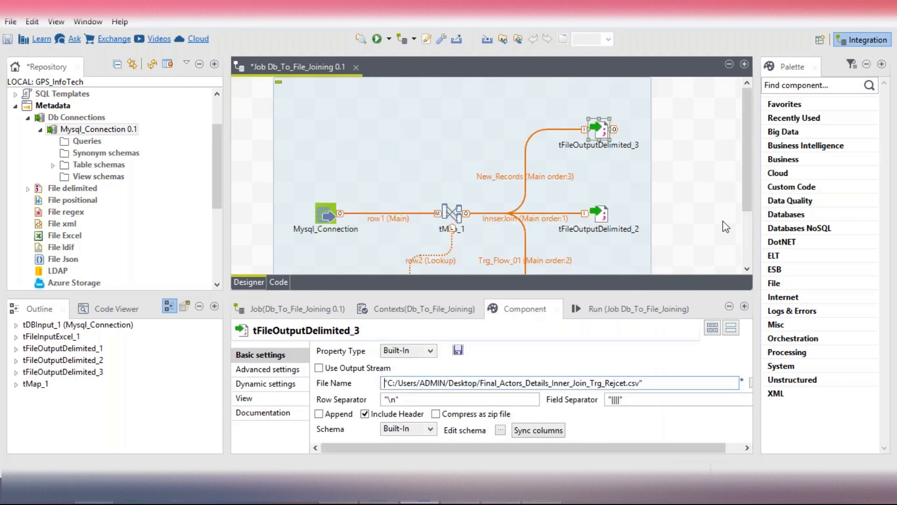
pyautogui.click(452, 213)
pyautogui.doubleClick(451, 213)
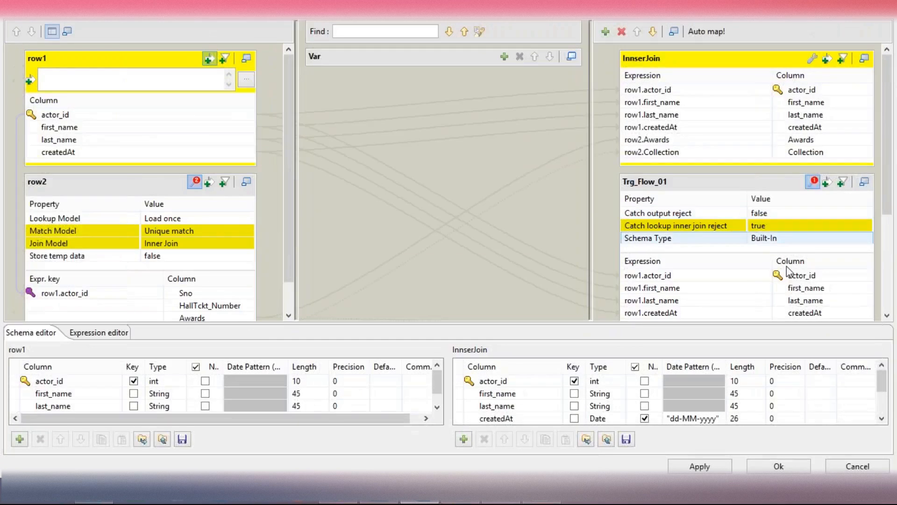
pyautogui.scroll(-5, 889, 214)
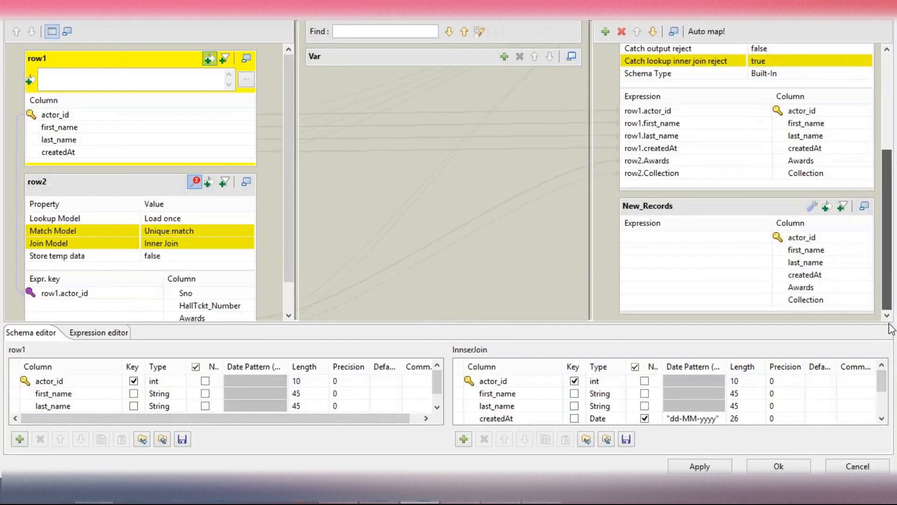
pyautogui.click(759, 216)
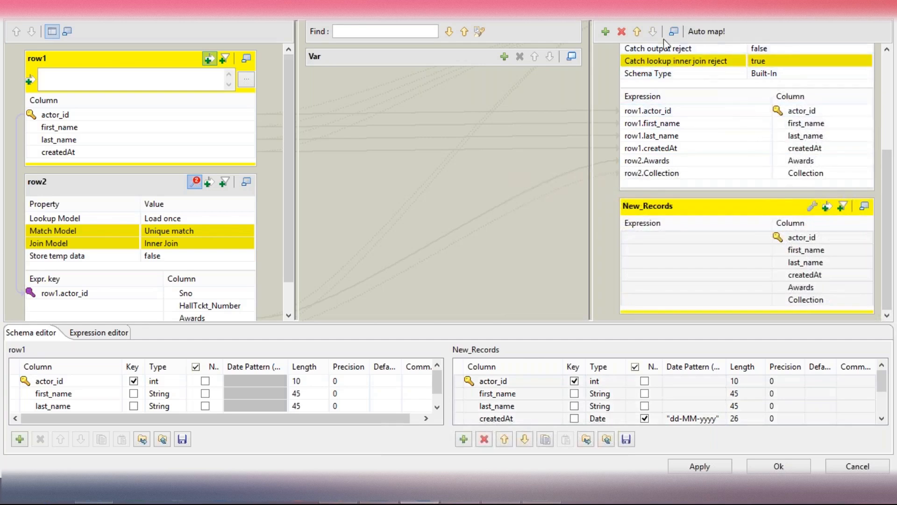
pyautogui.click(638, 32)
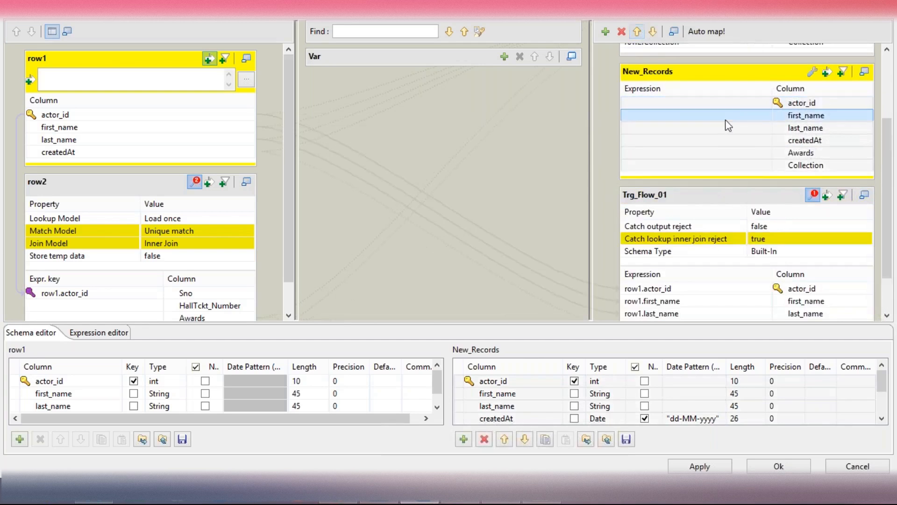
pyautogui.click(638, 32)
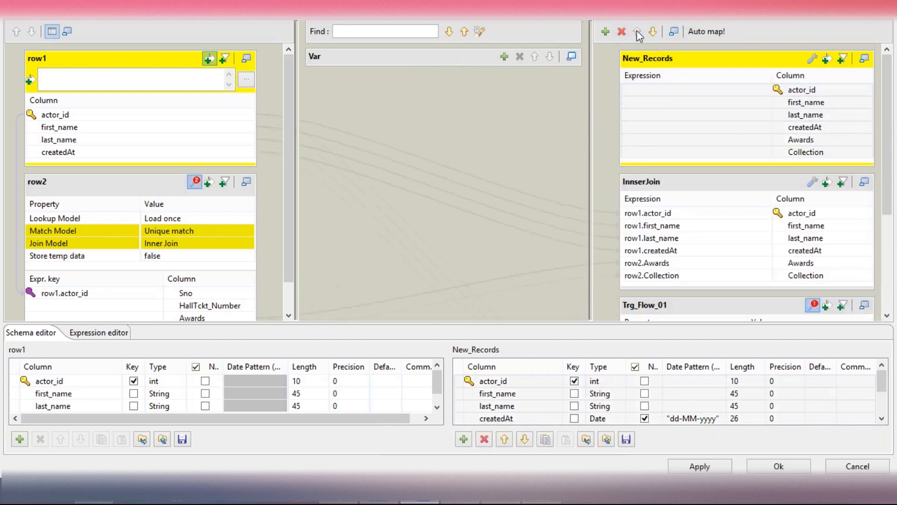
# Auto-map the input columns to New_Records and set its Catch output reject property to true
pyautogui.click(725, 90)
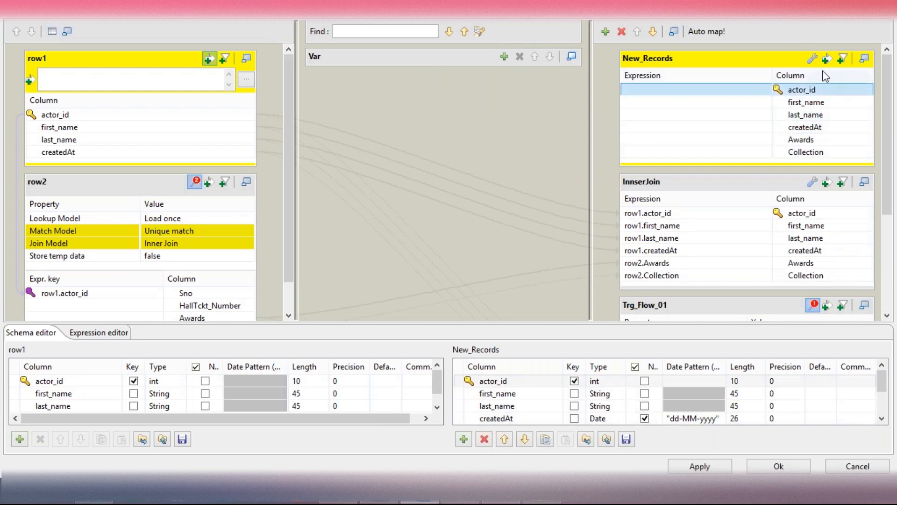
pyautogui.click(711, 33)
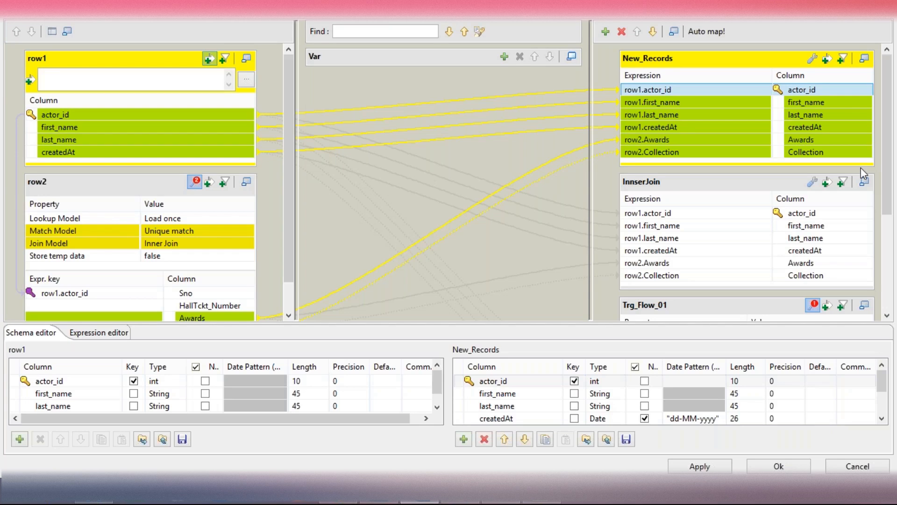
pyautogui.click(811, 60)
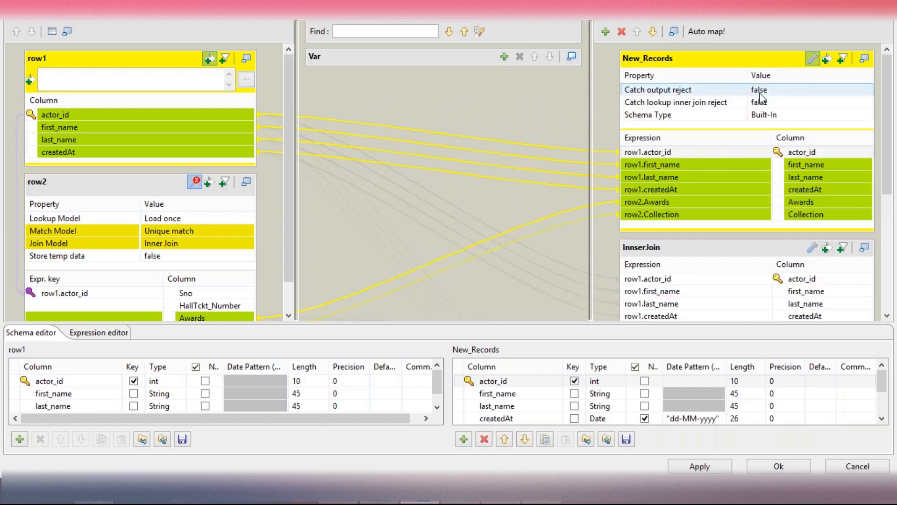
pyautogui.click(804, 93)
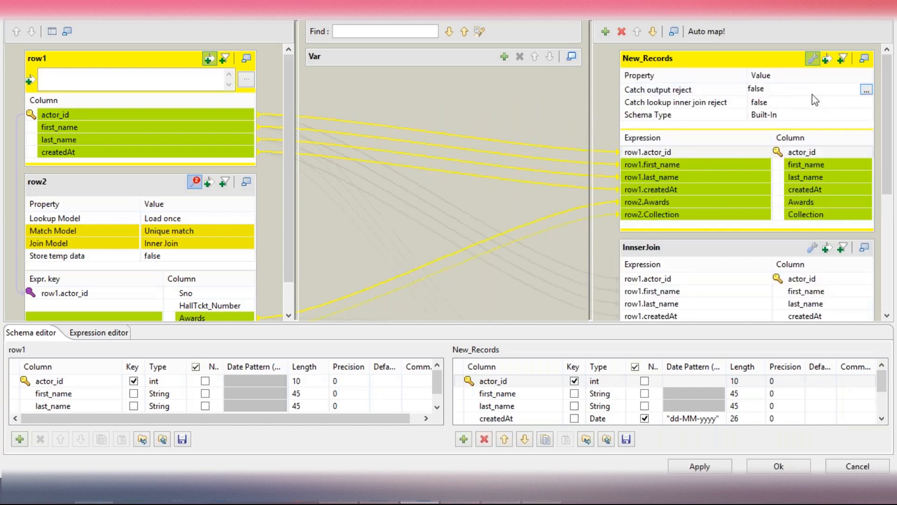
pyautogui.click(867, 90)
pyautogui.click(435, 150)
pyautogui.click(441, 281)
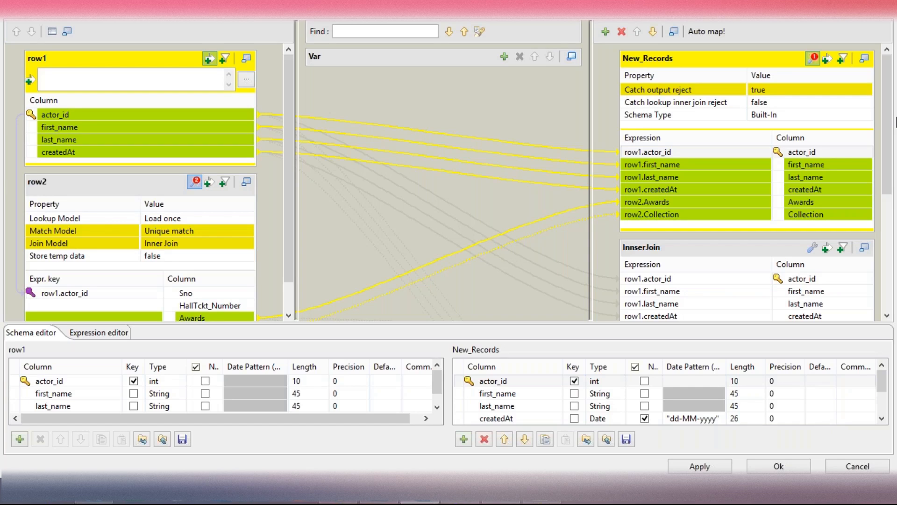
# Compare the reject settings of the New_Records and Trg_Flow_01 outputs, and accept the tMap_1 mapping
pyautogui.click(682, 91)
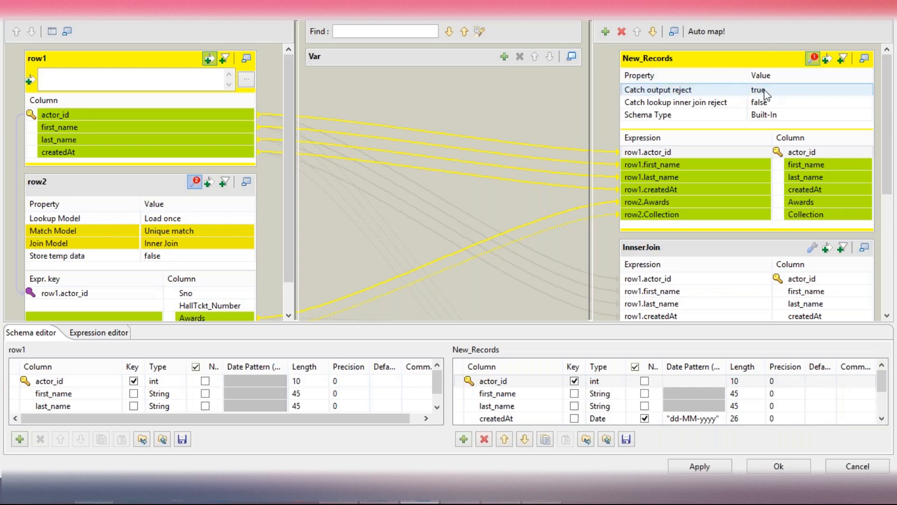
pyautogui.click(800, 93)
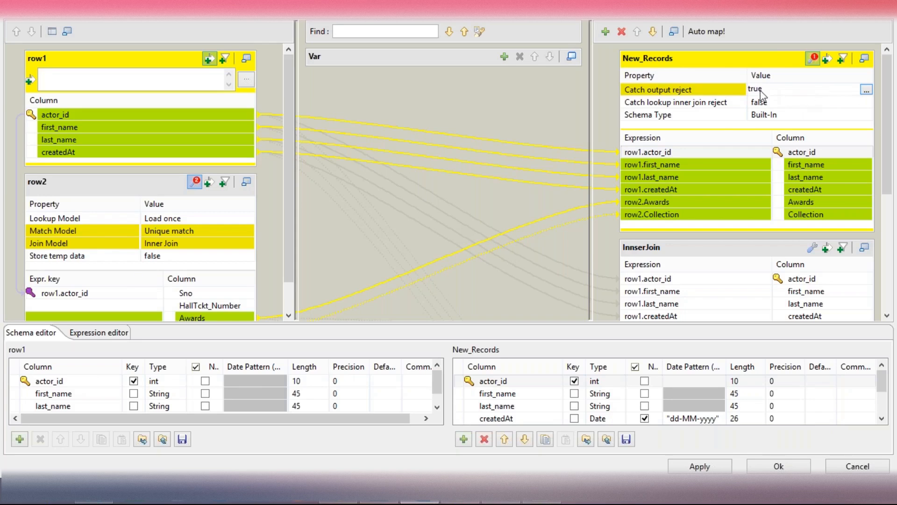
pyautogui.click(740, 91)
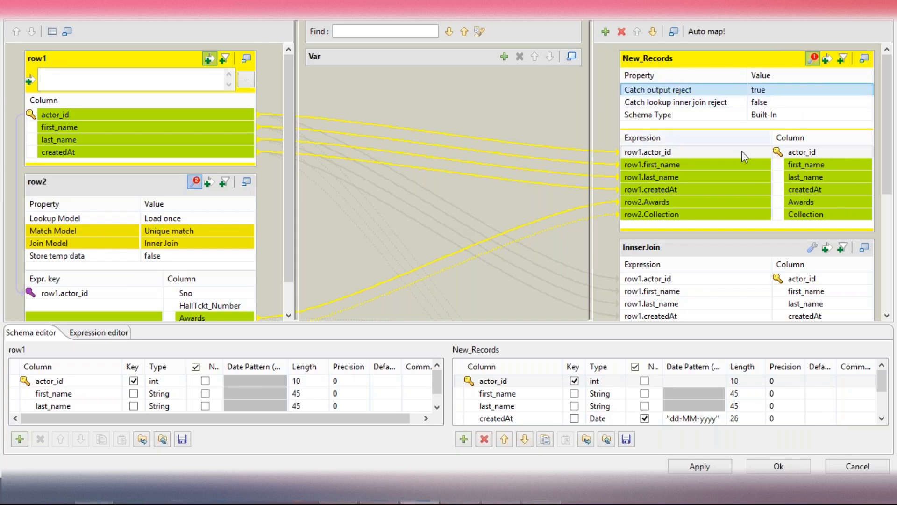
pyautogui.scroll(-3, 769, 209)
pyautogui.scroll(-4, 771, 208)
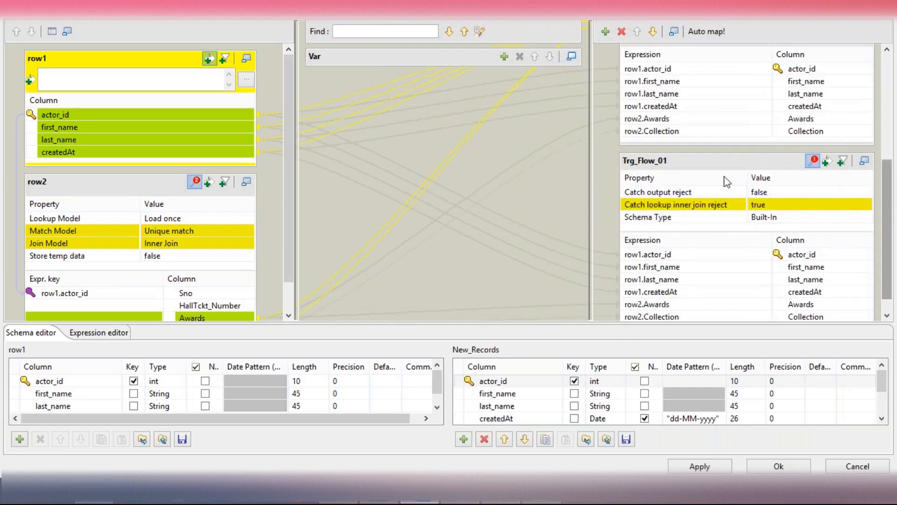
pyautogui.click(721, 204)
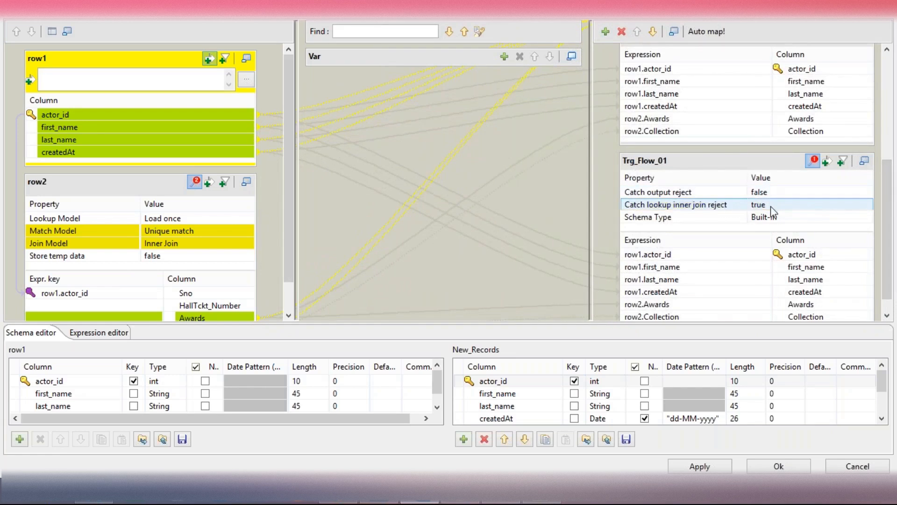
pyautogui.click(730, 209)
pyautogui.click(785, 207)
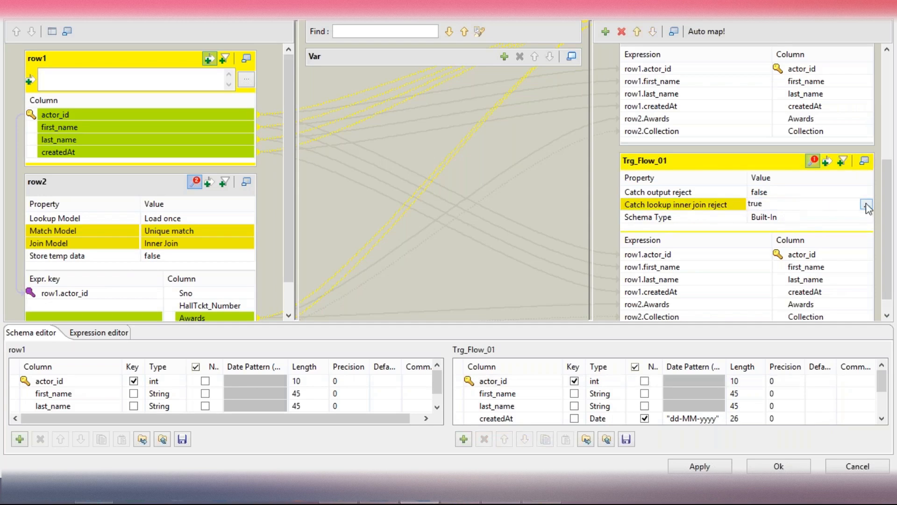
pyautogui.click(731, 204)
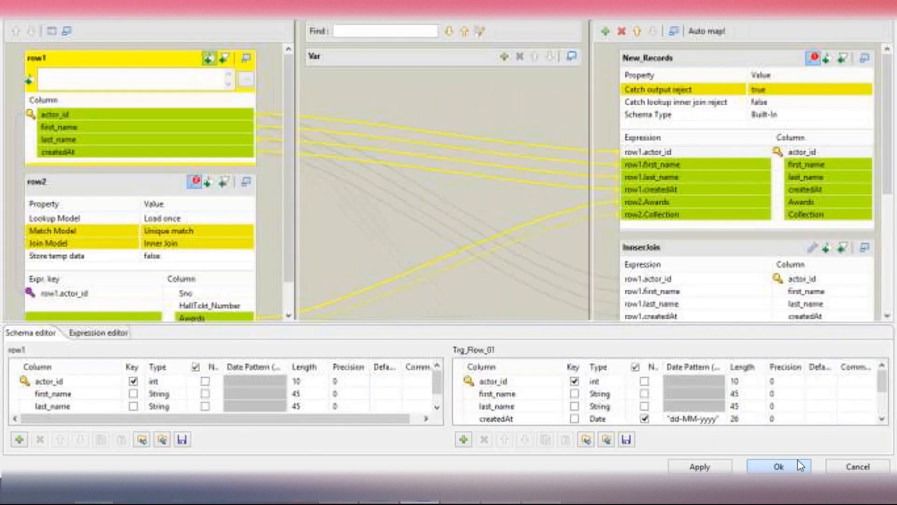
pyautogui.click(779, 466)
# Set tFileOutputDelimited_3's file name to C:/Users/ADMIN/Desktop/Final_Actors_Details_Inner_Join_New_Records.csv and save the job
pyautogui.click(598, 128)
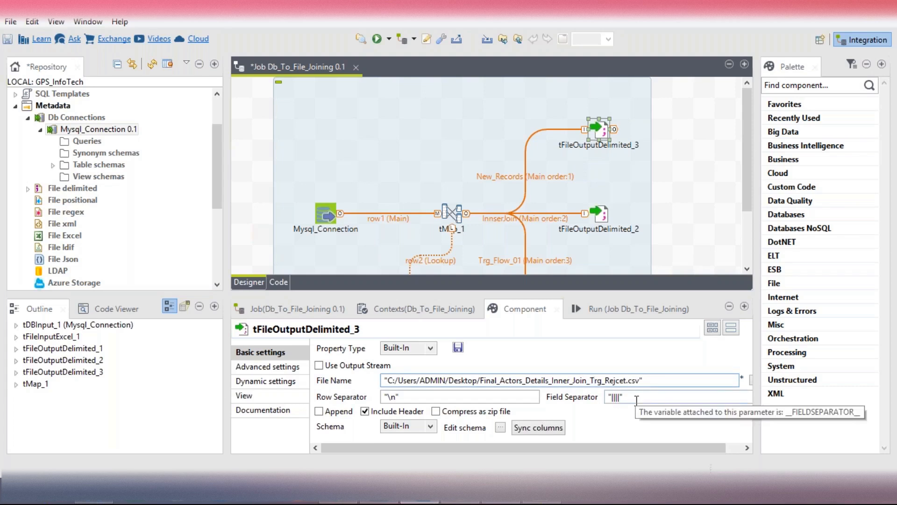
pyautogui.press('BackSpace')
pyautogui.press('BackSpace')
pyautogui.press('BackSpace')
pyautogui.press('BackSpace')
pyautogui.press('BackSpace')
pyautogui.press('BackSpace')
pyautogui.press('BackSpace')
pyautogui.press('BackSpace')
pyautogui.press('BackSpace')
pyautogui.press('BackSpace')
pyautogui.write('New_')
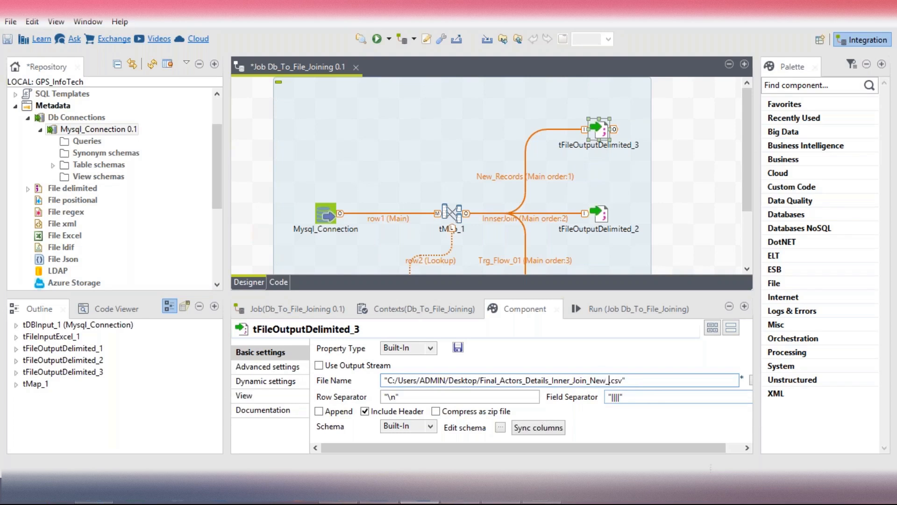
pyautogui.write('Records')
pyautogui.hotkey('ctrl', 's')
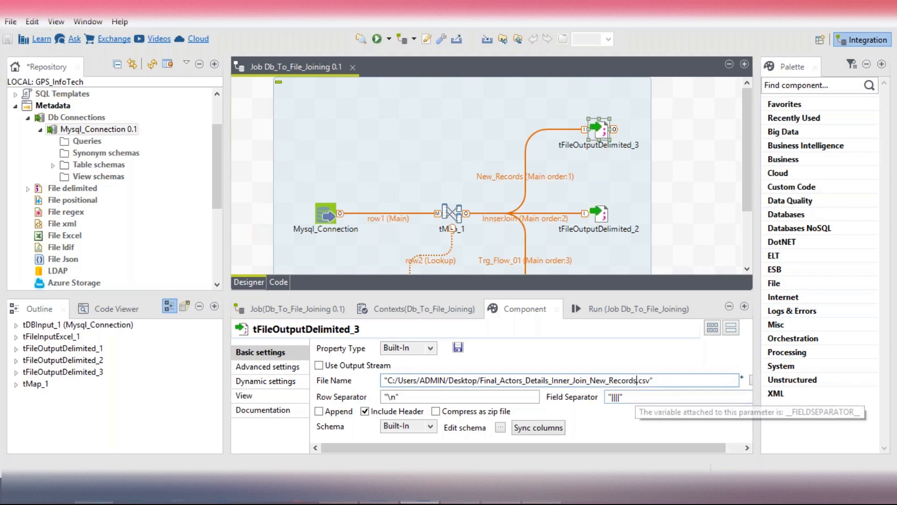
# Clear the execution log and run the Db_To_File_Joining job
pyautogui.click(596, 310)
pyautogui.click(460, 367)
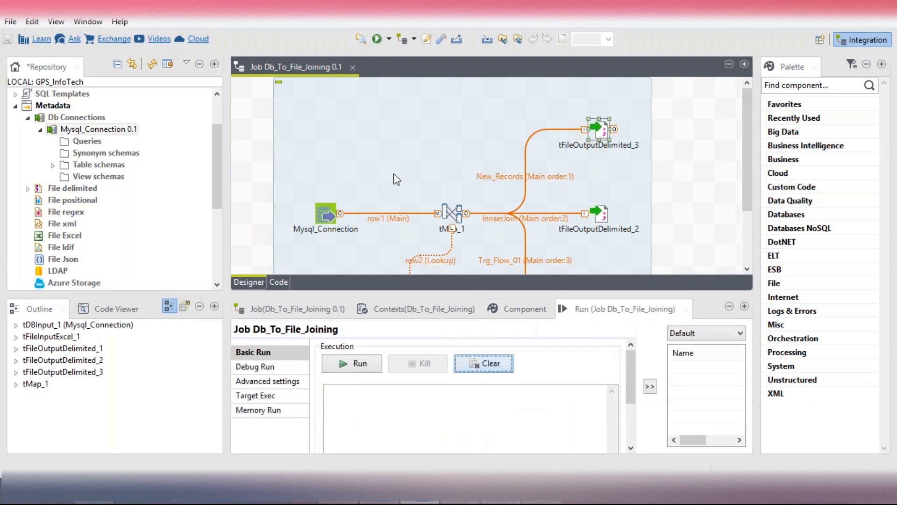
pyautogui.click(373, 363)
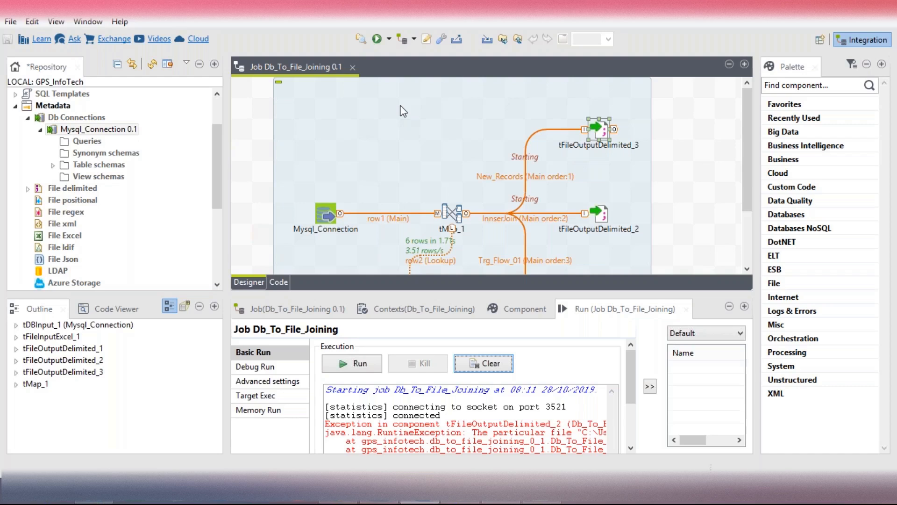
# Review the exception in the run log and check the output file names of tFileOutputDelimited_3 and tFileOutputDelimited_2
pyautogui.doubleClick(600, 130)
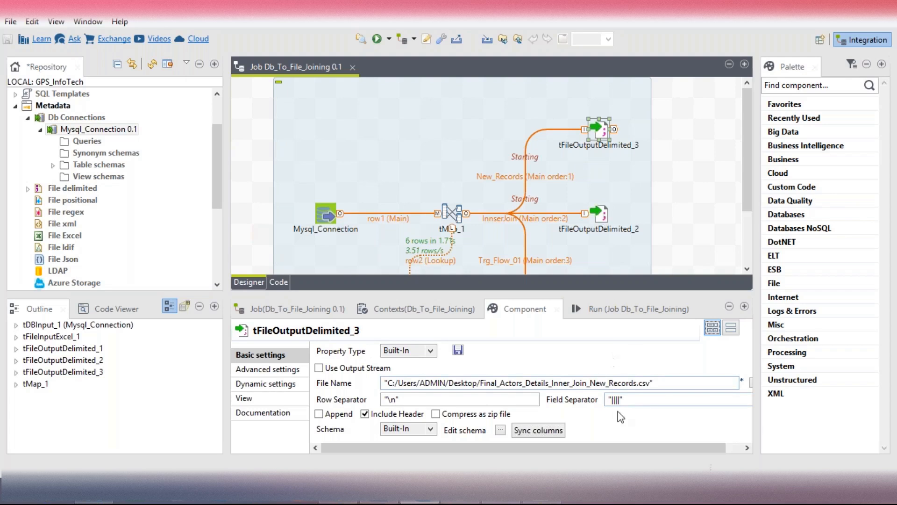
pyautogui.click(627, 309)
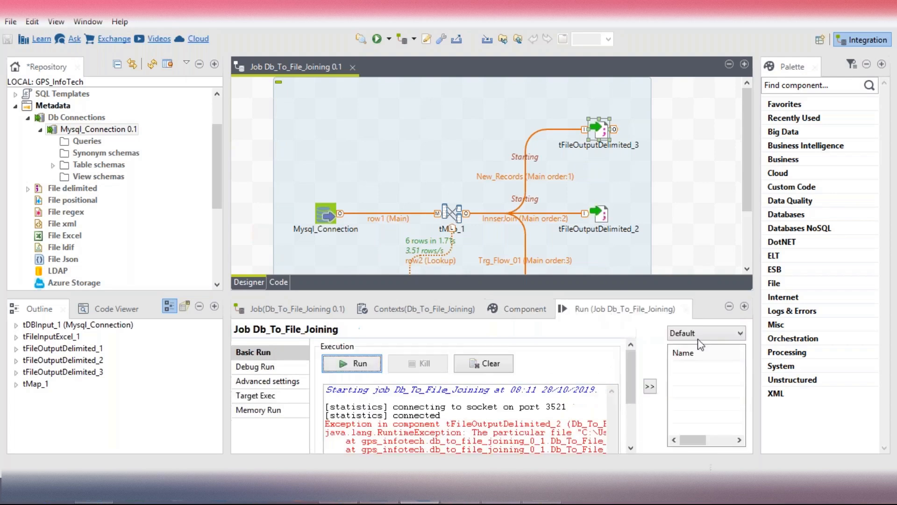
pyautogui.moveTo(627, 374); pyautogui.dragTo(630, 394)
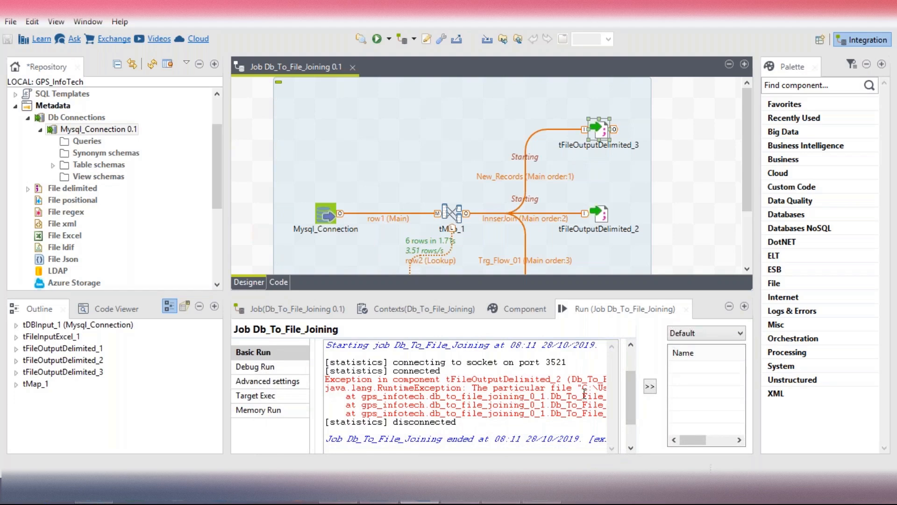
pyautogui.doubleClick(519, 378)
pyautogui.doubleClick(600, 214)
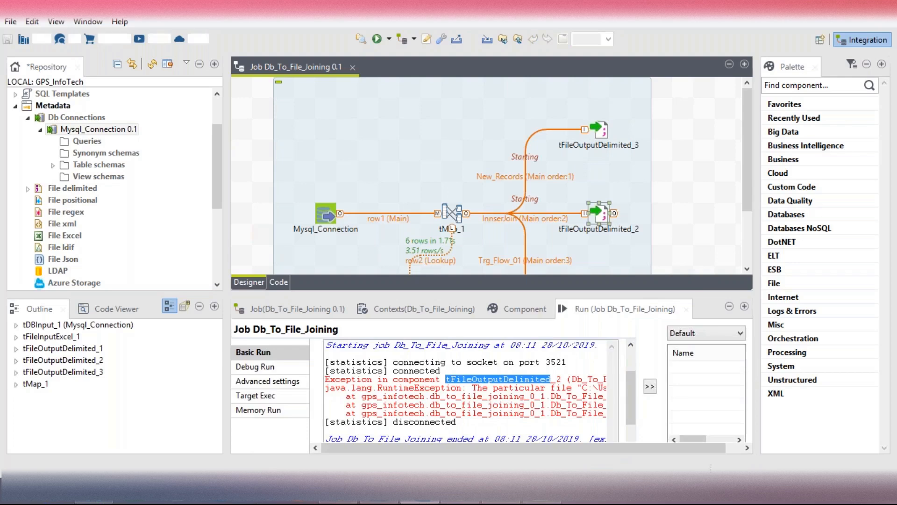
pyautogui.click(651, 383)
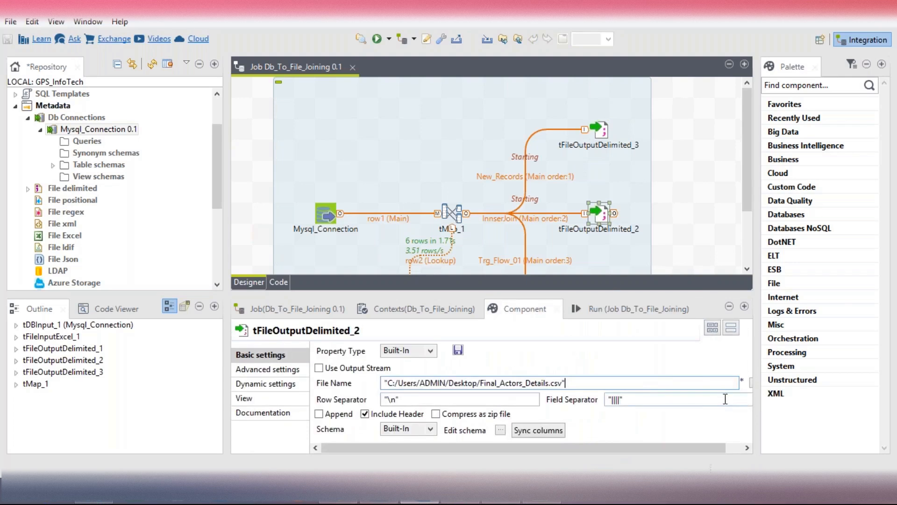
pyautogui.moveTo(643, 448); pyautogui.dragTo(683, 452)
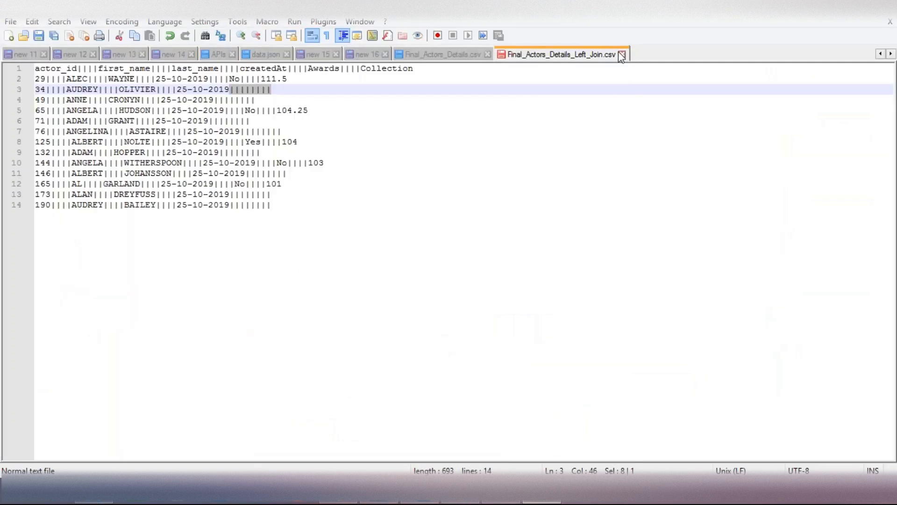
# In Notepad++, close Final_Actors_Details_Left_Join.csv without saving it and close Final_Actors_Details.csv
pyautogui.click(622, 54)
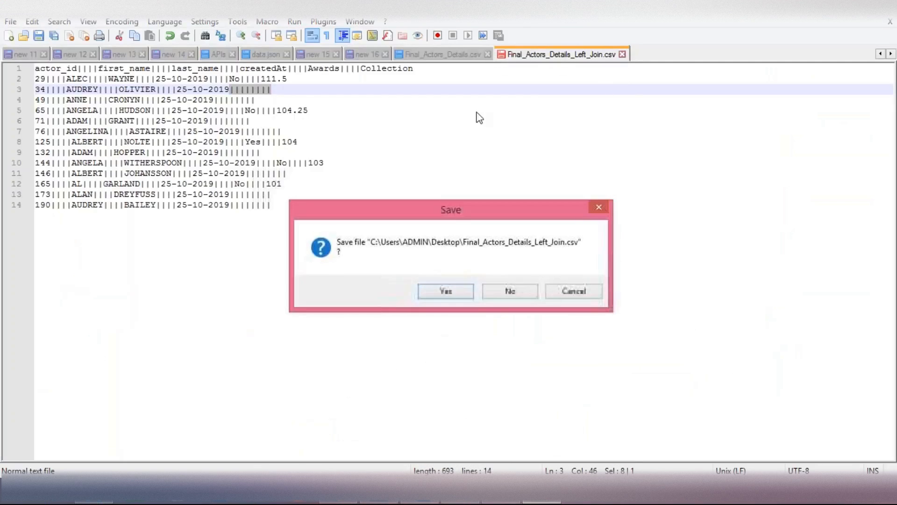
pyautogui.click(502, 297)
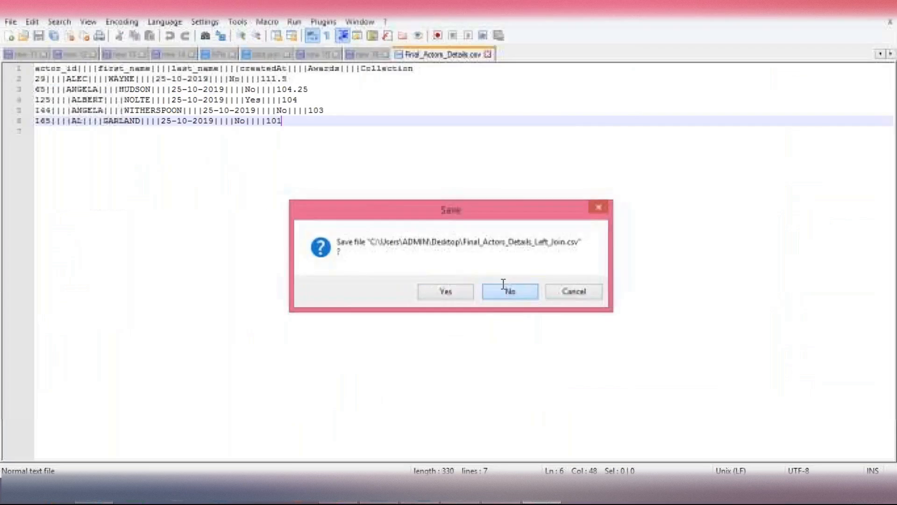
pyautogui.click(488, 54)
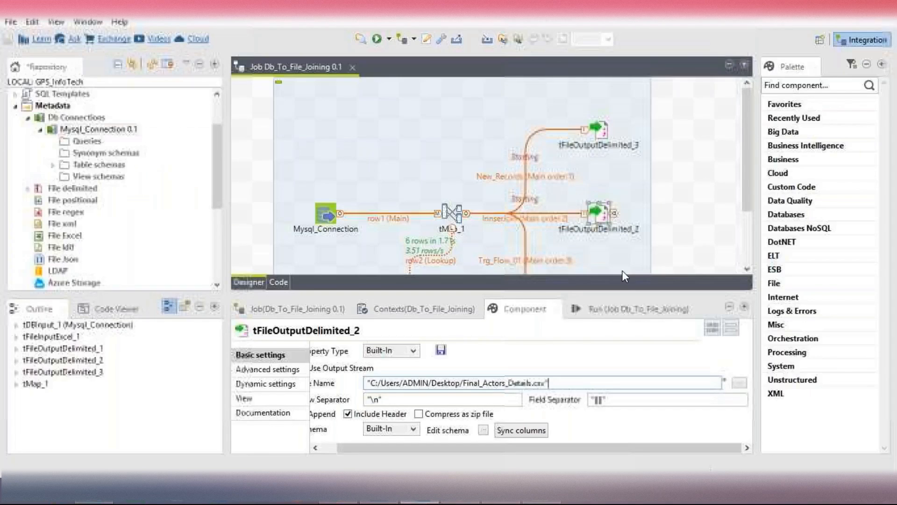
# Return to Talend, clear the execution log, check the job's generated code and rerun Db_To_File_Joining from the design view
pyautogui.click(622, 308)
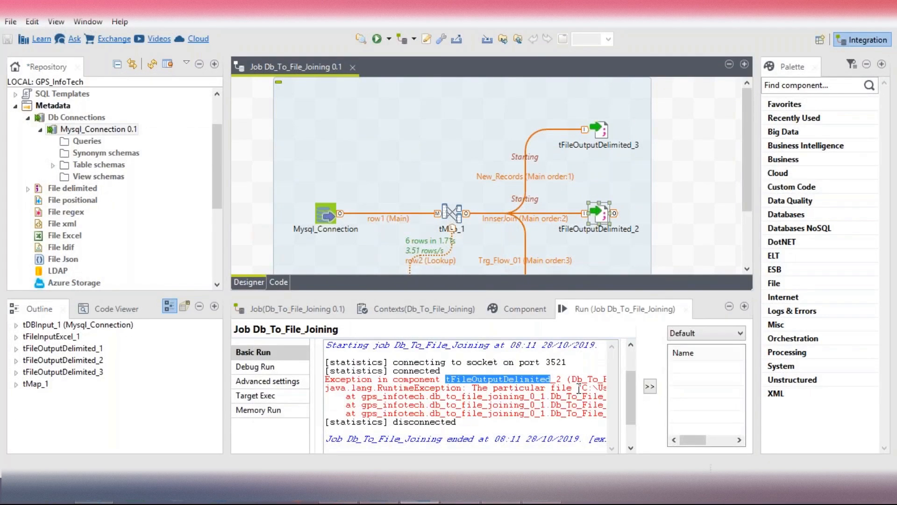
pyautogui.scroll(3, 630, 362)
pyautogui.click(505, 365)
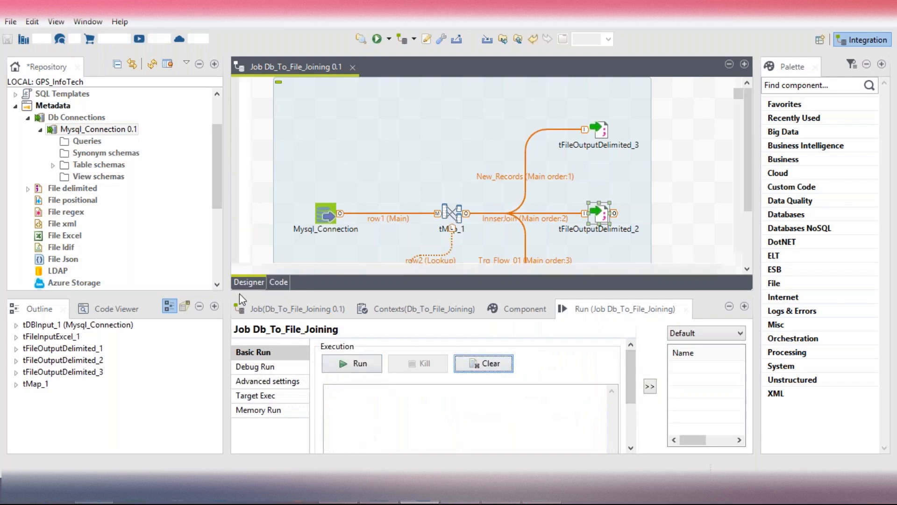
pyautogui.click(279, 282)
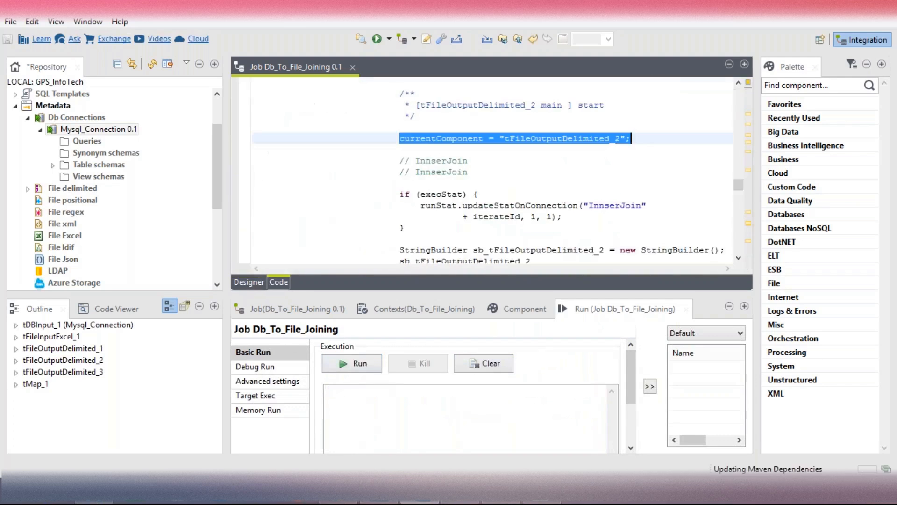
pyautogui.click(243, 283)
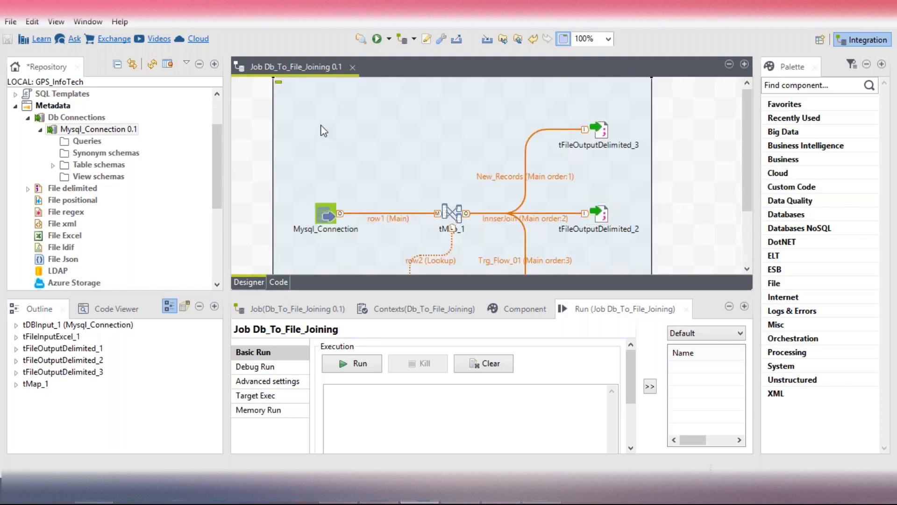
pyautogui.click(354, 366)
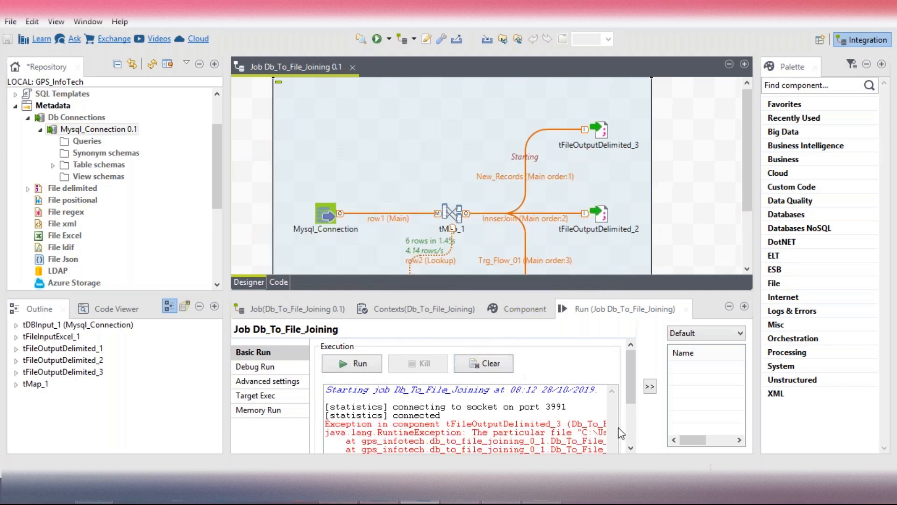
# Read the full exception message in the run log and compare the file names of tFileOutputDelimited_2 and tFileOutputDelimited_3
pyautogui.click(598, 432)
pyautogui.moveTo(625, 380); pyautogui.dragTo(629, 408)
pyautogui.moveTo(367, 437); pyautogui.dragTo(619, 453)
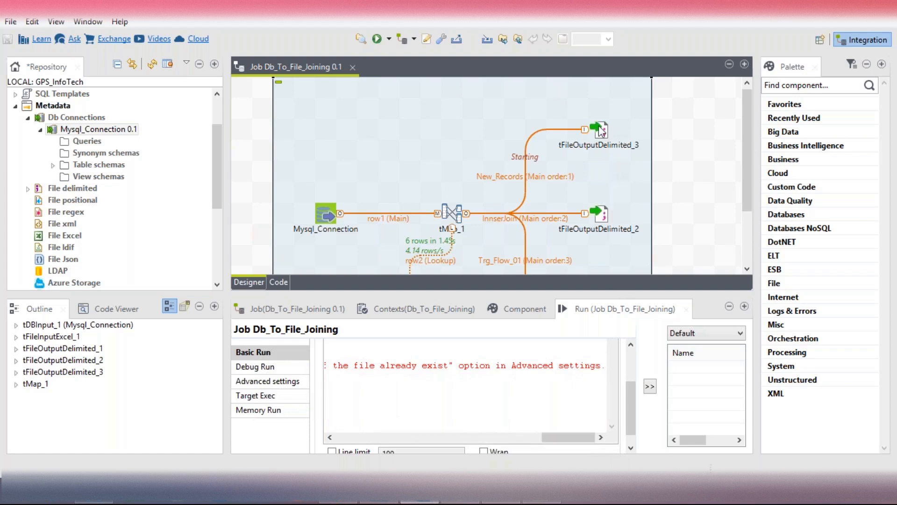
pyautogui.doubleClick(600, 215)
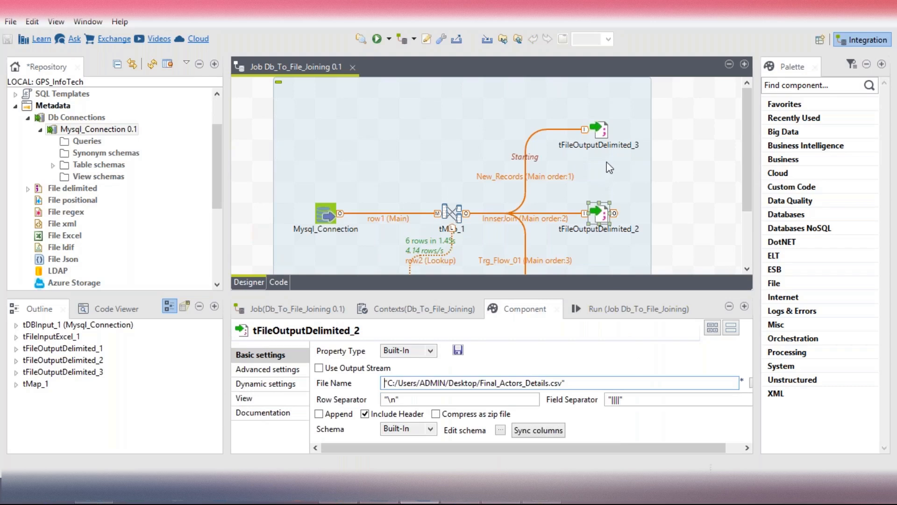
pyautogui.click(602, 134)
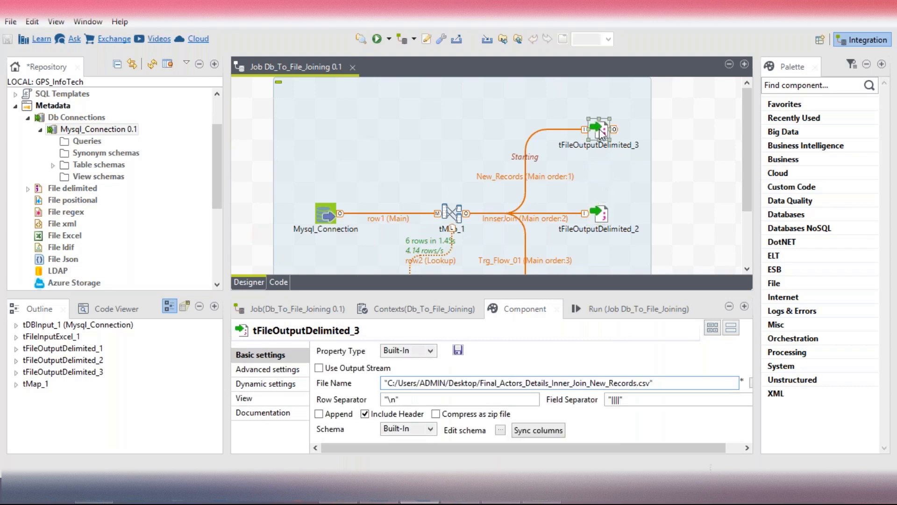
pyautogui.click(600, 216)
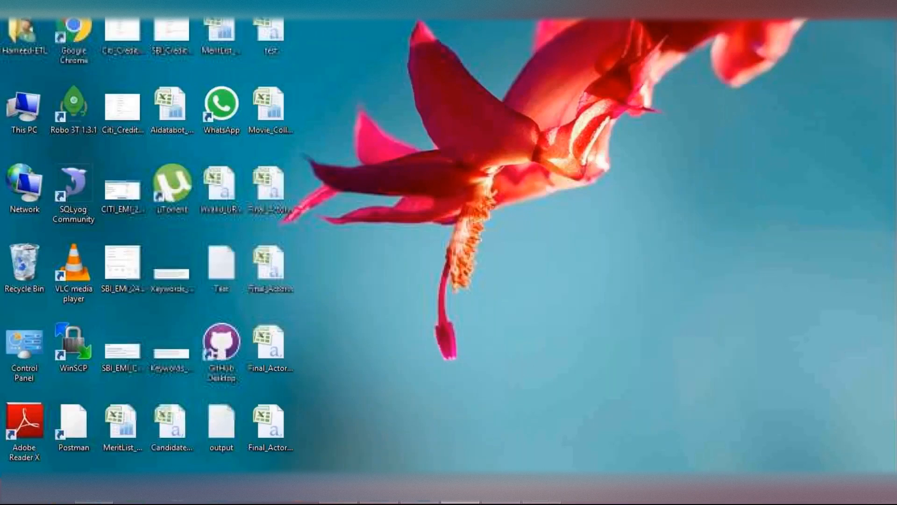
# Delete the existing Final_Actors output CSV files from the desktop
pyautogui.click(265, 268)
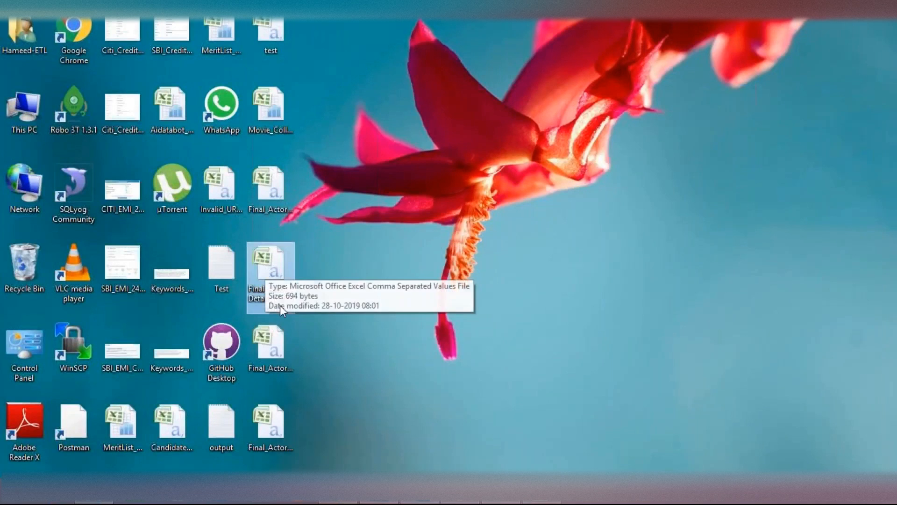
pyautogui.press('Delete')
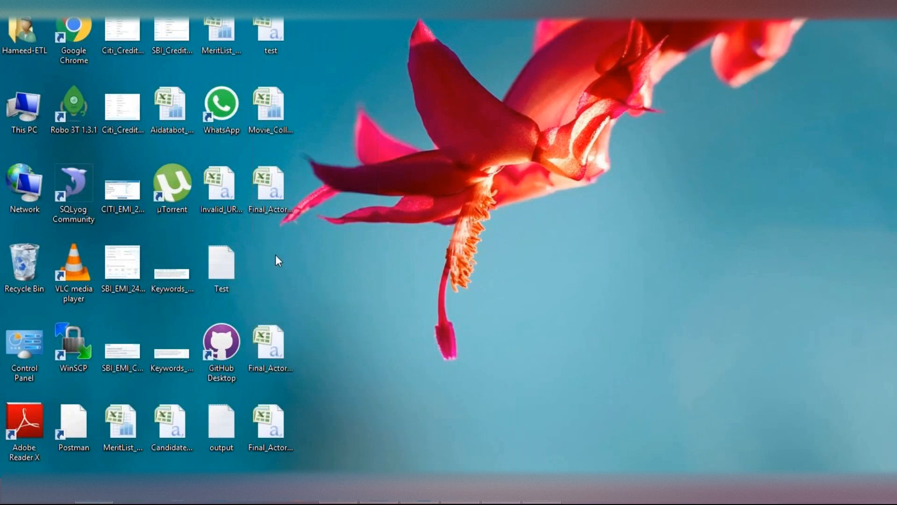
pyautogui.click(270, 193)
pyautogui.press('Delete')
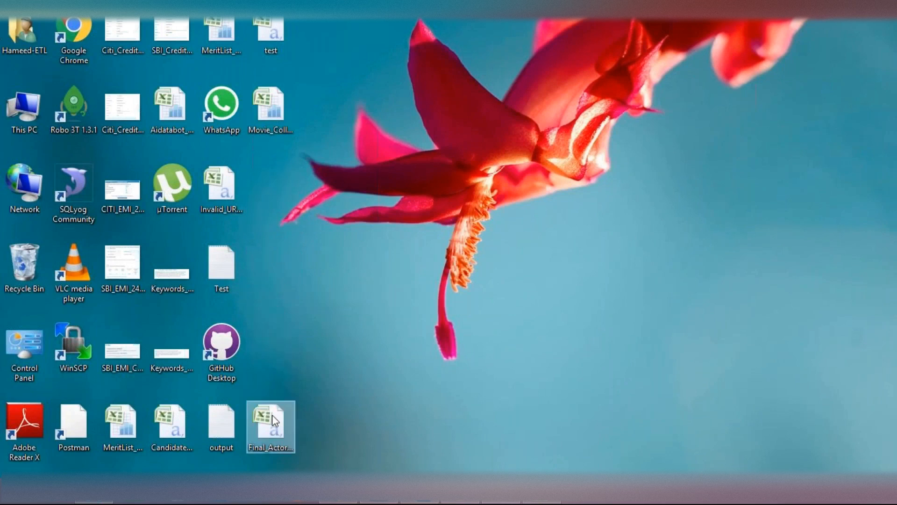
pyautogui.click(274, 419)
pyautogui.press('Delete')
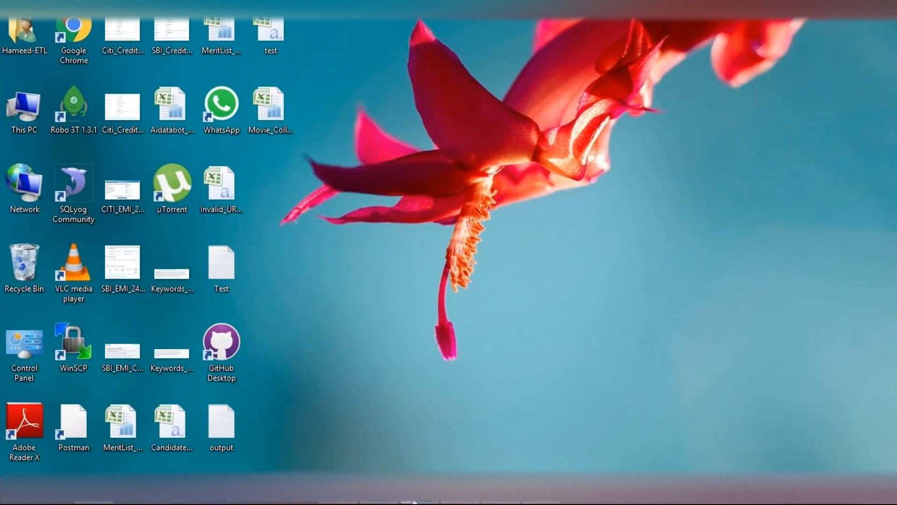
# Switch back to Talend, clear the execution log and run the Db_To_File_Joining job with the old output files removed
pyautogui.click(413, 502)
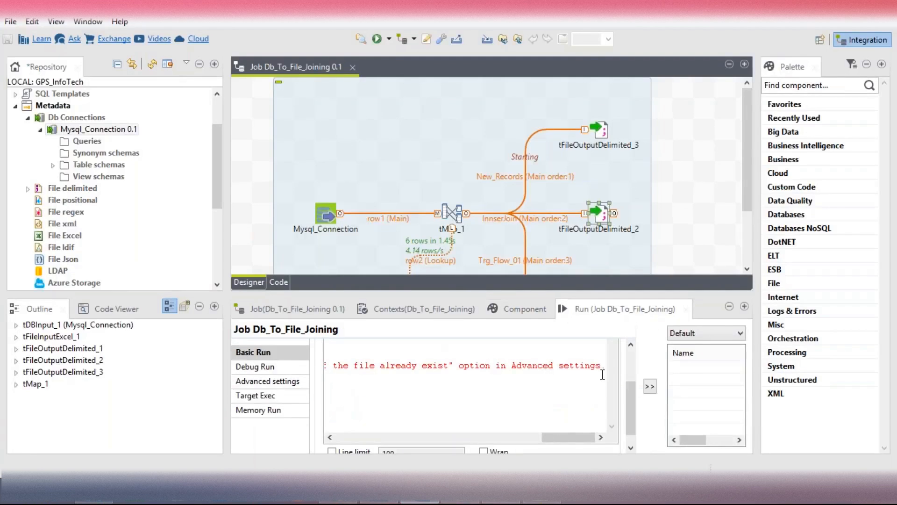
pyautogui.scroll(3, 629, 369)
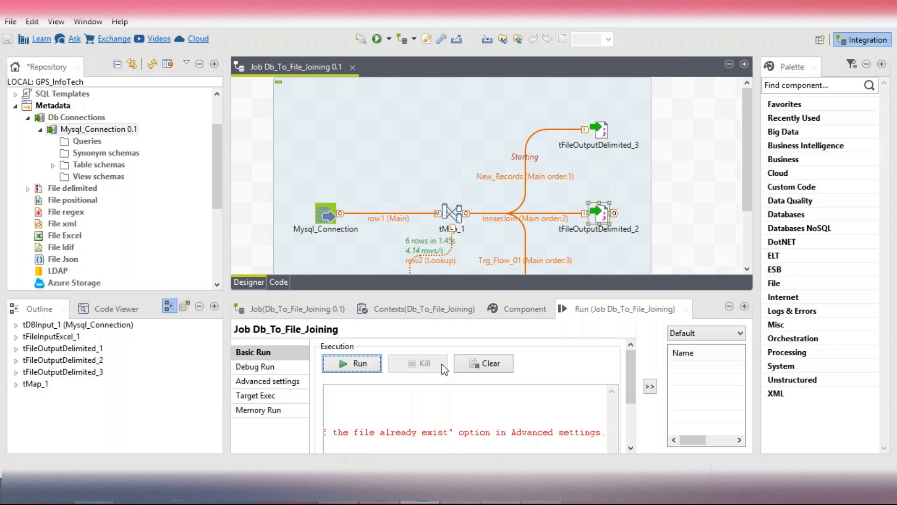
pyautogui.click(482, 363)
pyautogui.click(359, 363)
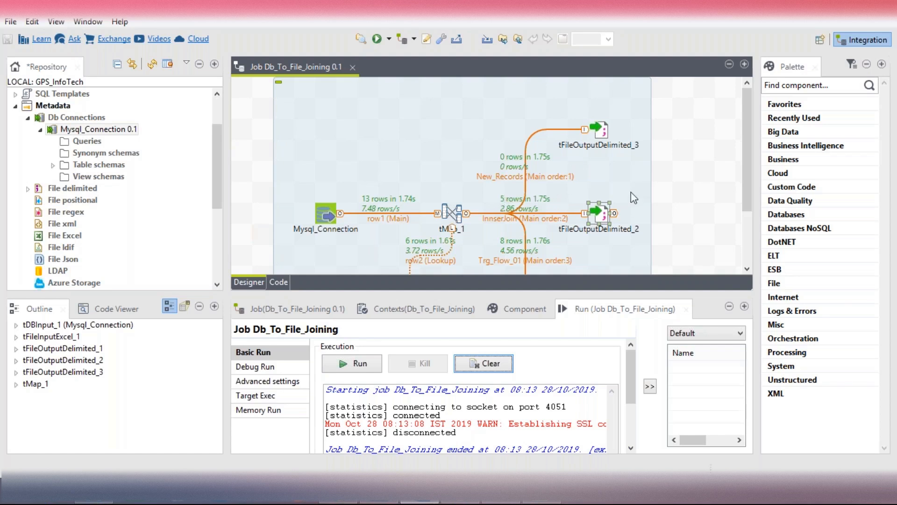
# Deactivate tFileOutputDelimited_1, and rerun the job with a cleared execution log
pyautogui.moveTo(750, 192); pyautogui.dragTo(750, 227)
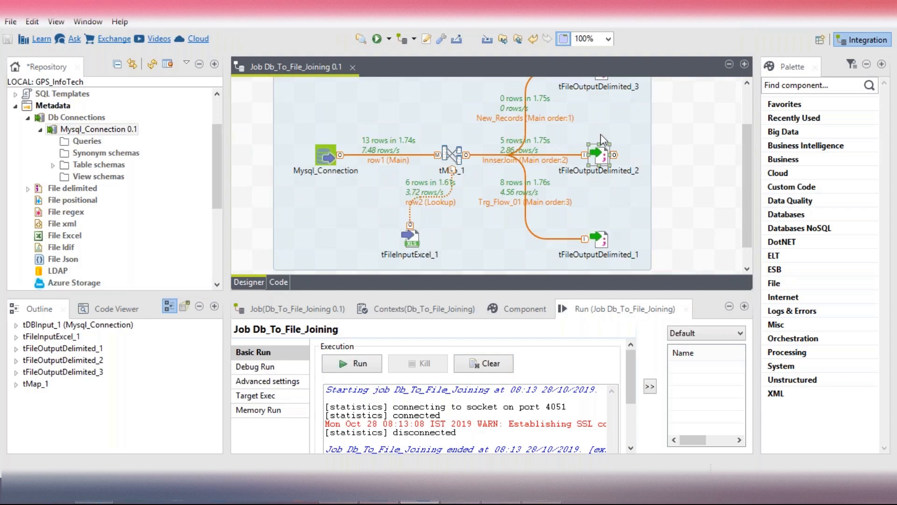
pyautogui.click(605, 239)
pyautogui.rightClick(605, 240)
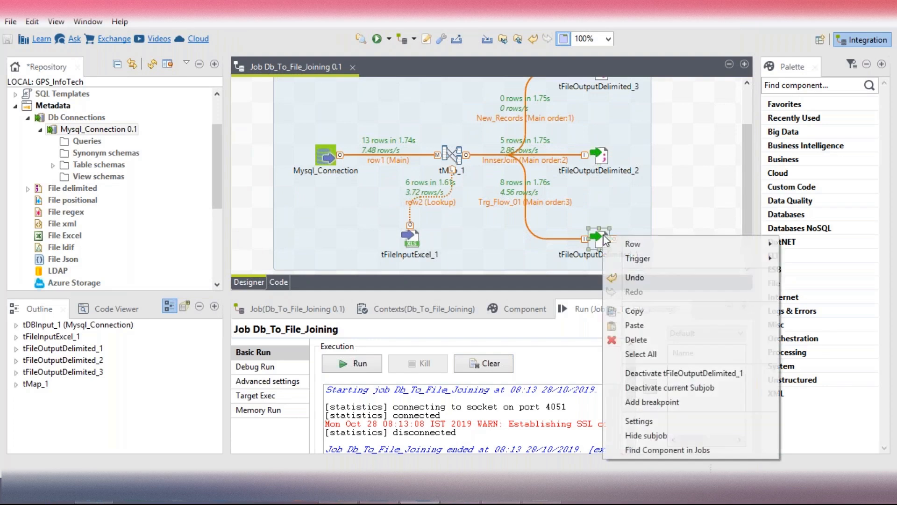
pyautogui.click(672, 389)
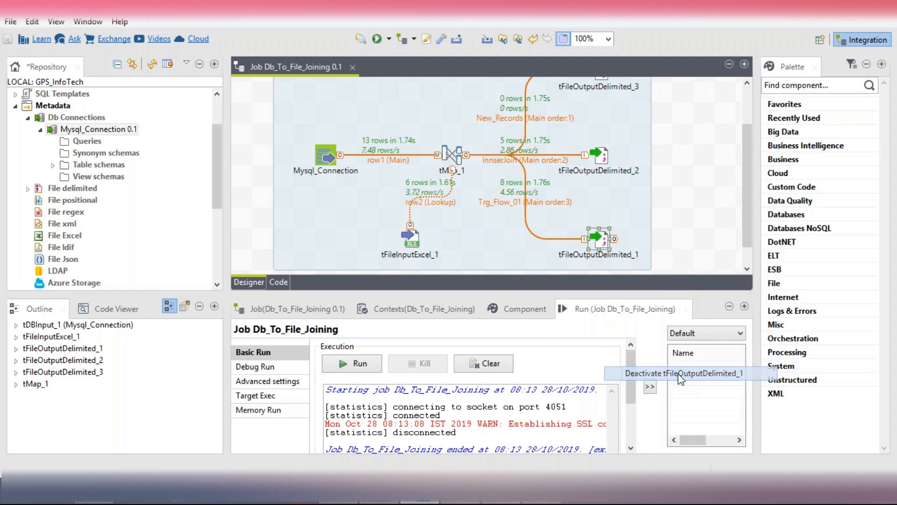
pyautogui.click(505, 364)
pyautogui.press('F6')
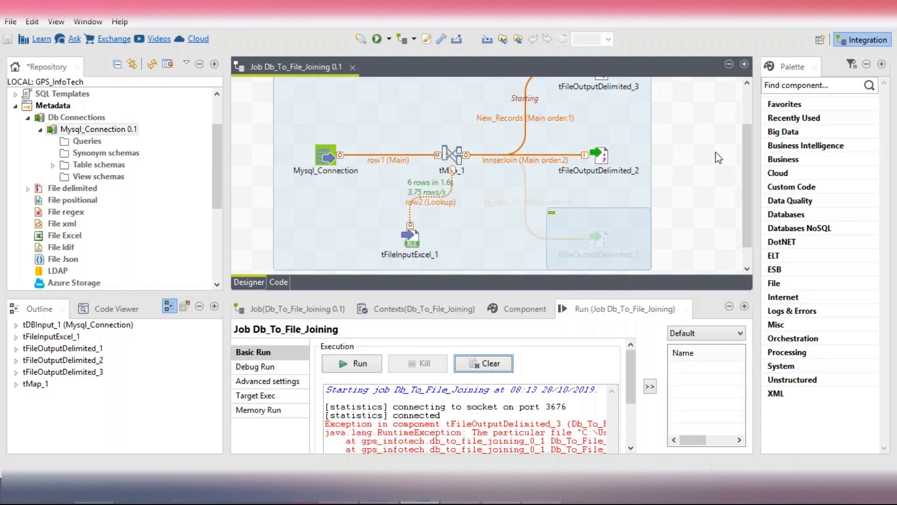
# Examine the basic and advanced settings of tFileOutputDelimited_3 and read the full exception message in the run log
pyautogui.moveTo(747, 153); pyautogui.dragTo(753, 175)
pyautogui.scroll(3, 607, 107)
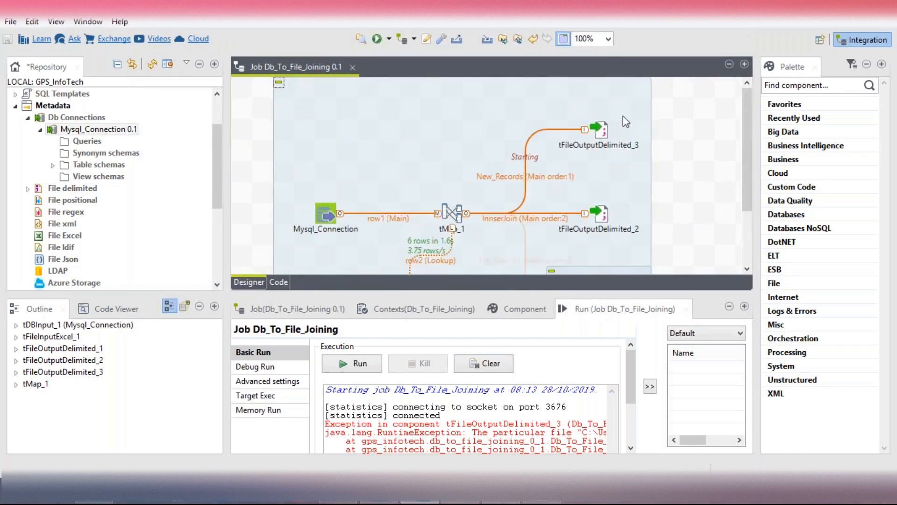
pyautogui.doubleClick(603, 131)
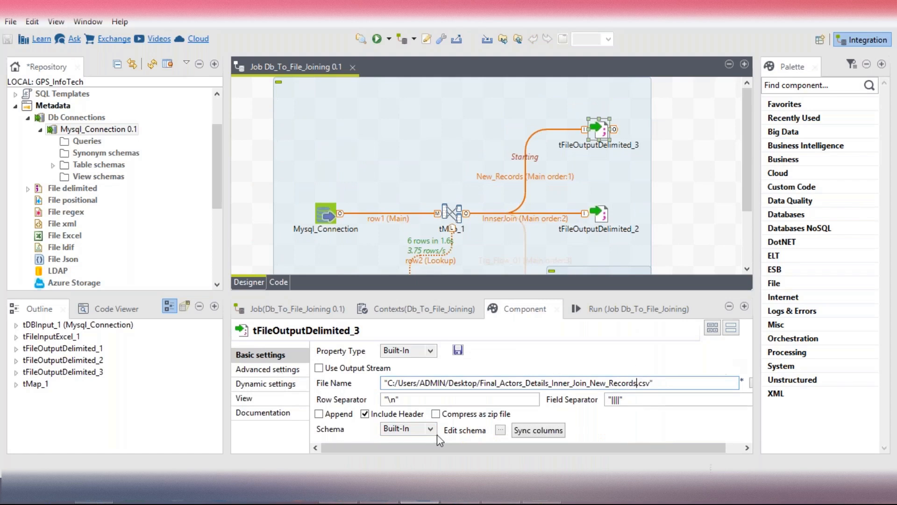
pyautogui.click(279, 370)
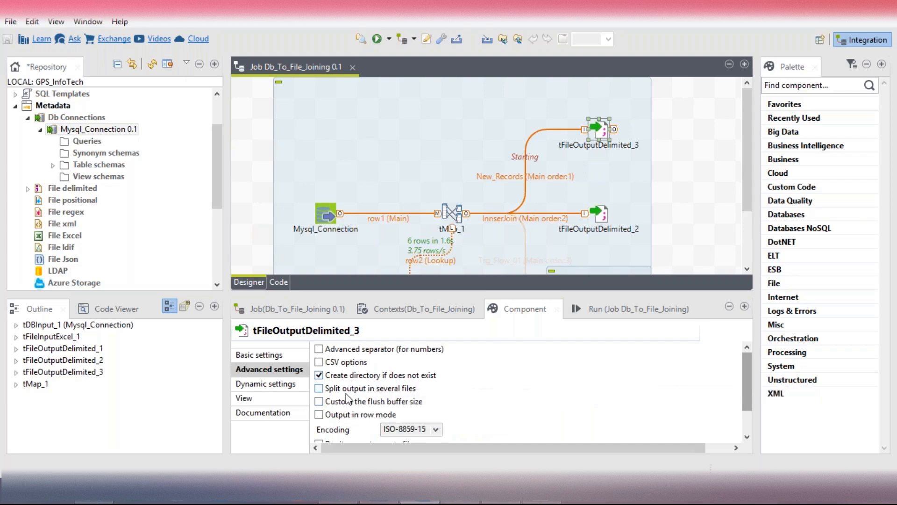
pyautogui.click(282, 357)
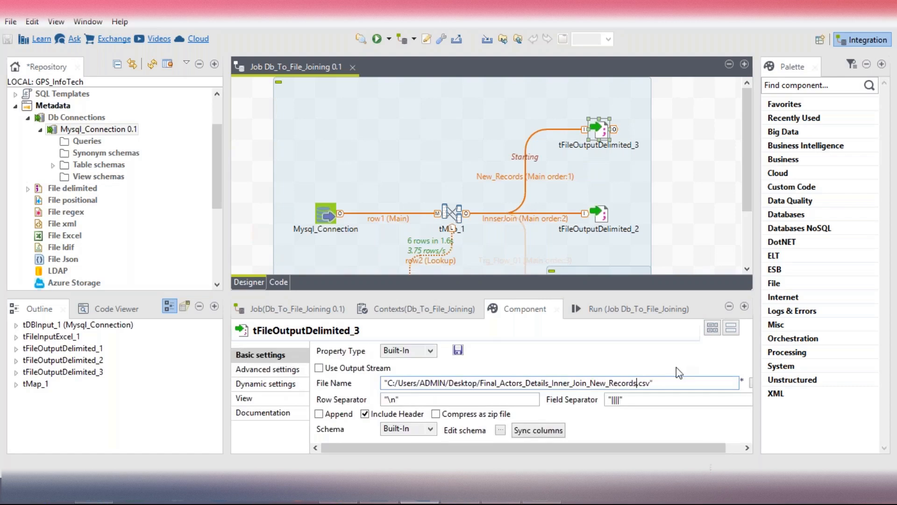
pyautogui.click(612, 309)
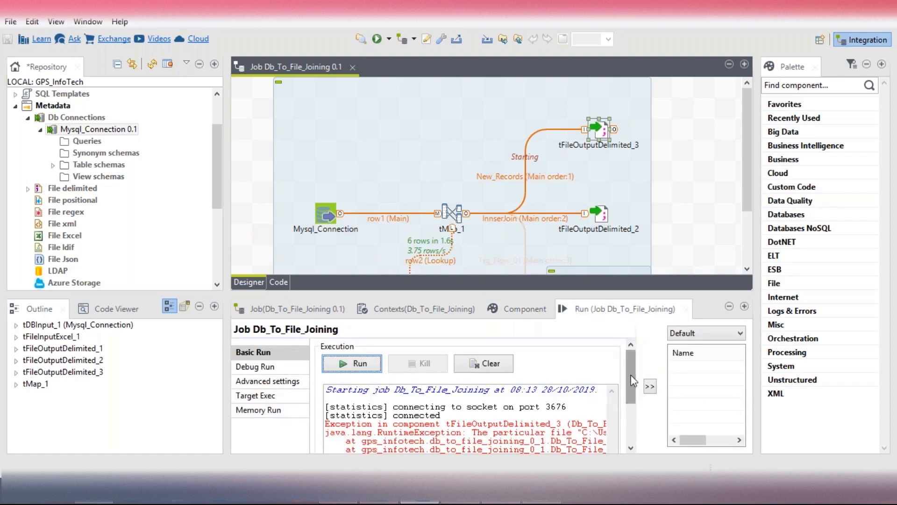
pyautogui.moveTo(632, 377); pyautogui.dragTo(636, 403)
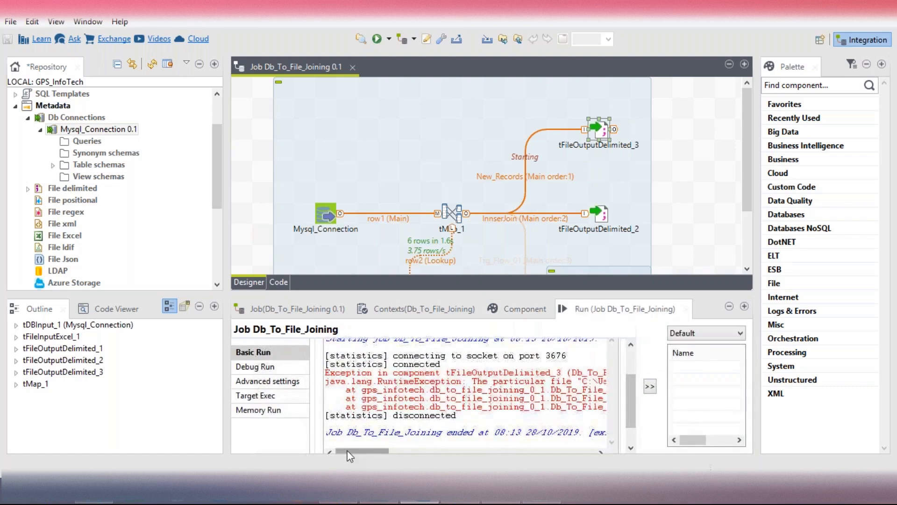
pyautogui.moveTo(347, 453); pyautogui.dragTo(529, 455)
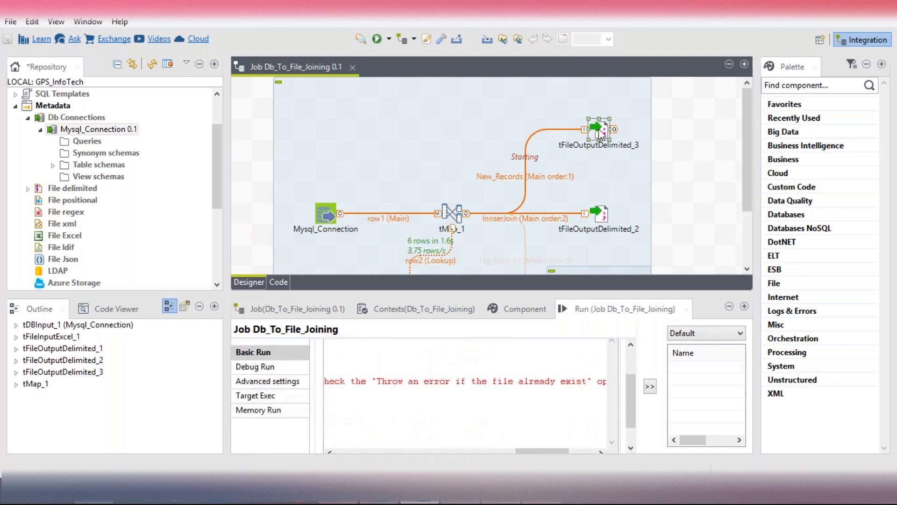
# Disable the "Throw an error if the file already exist" option in the advanced settings of tFileOutputDelimited_3
pyautogui.doubleClick(600, 130)
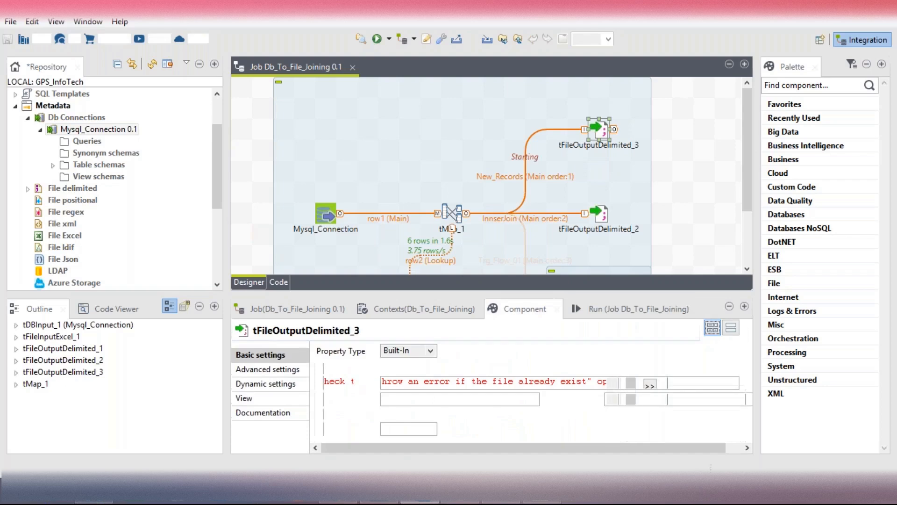
pyautogui.click(246, 371)
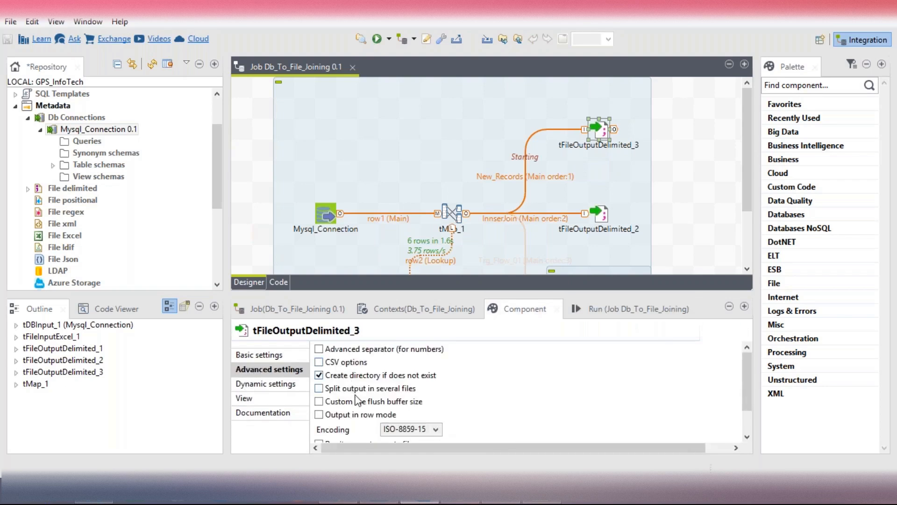
pyautogui.moveTo(745, 380); pyautogui.dragTo(747, 417)
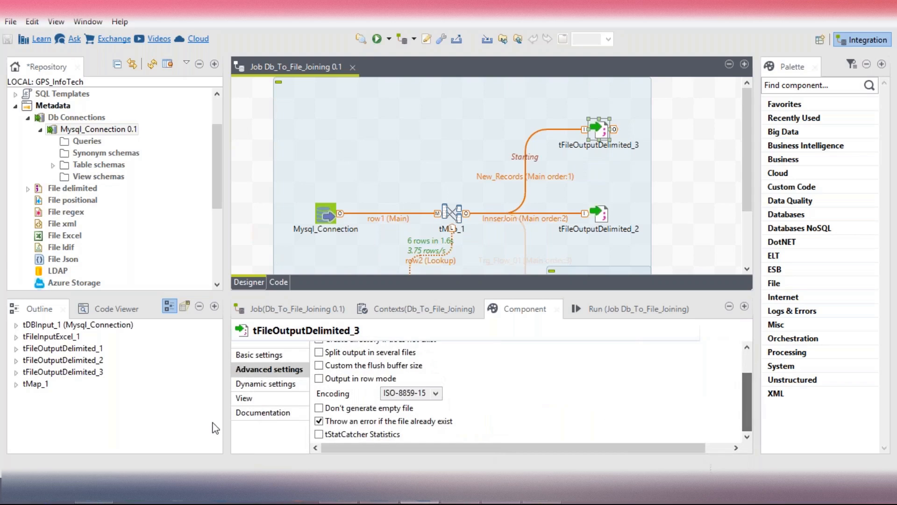
pyautogui.click(335, 422)
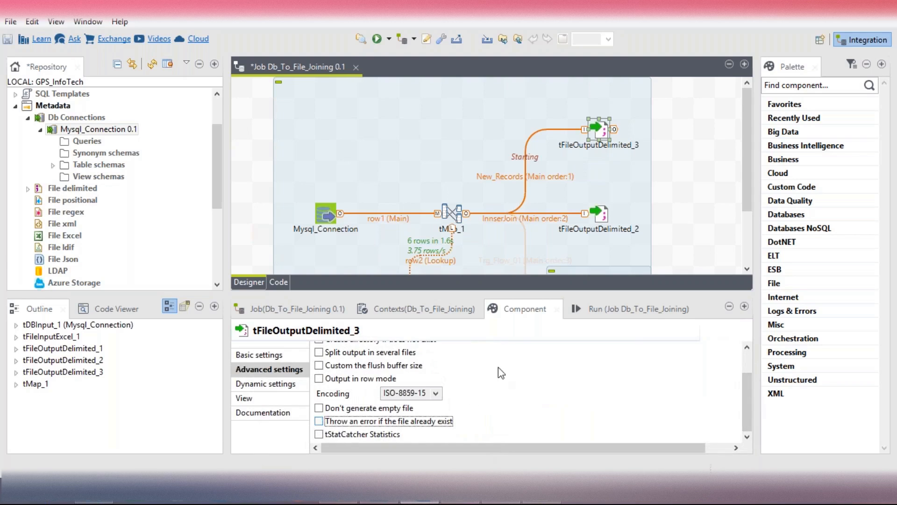
# Clear the execution log and rerun the Db_To_File_Joining job with the changed tFileOutputDelimited_3 setting
pyautogui.click(581, 310)
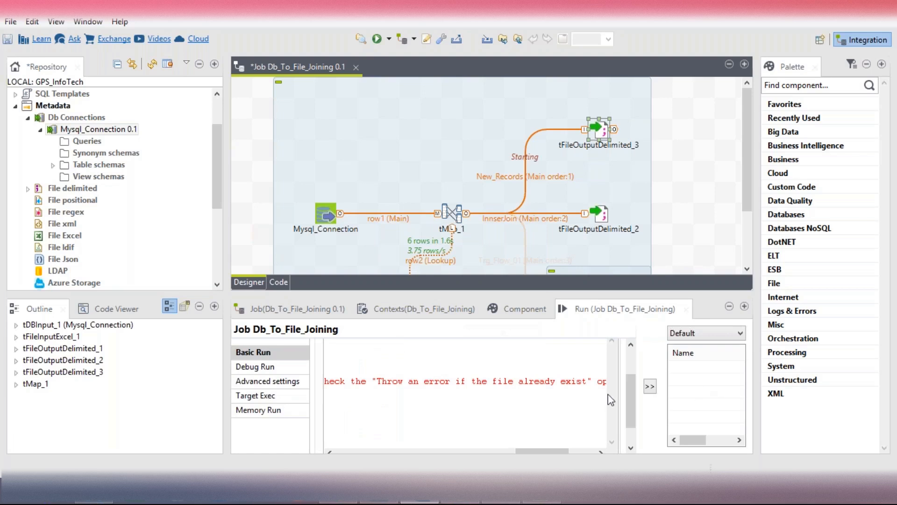
pyautogui.moveTo(628, 405); pyautogui.dragTo(628, 366)
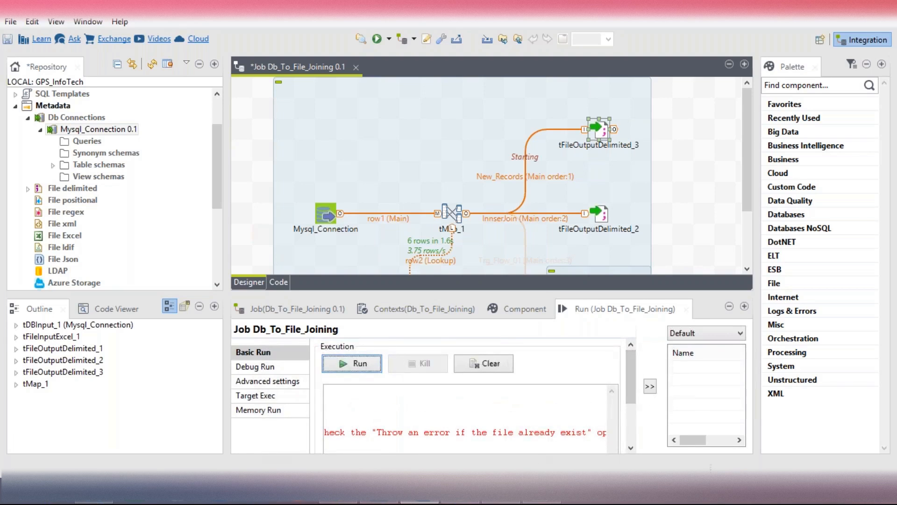
pyautogui.click(493, 370)
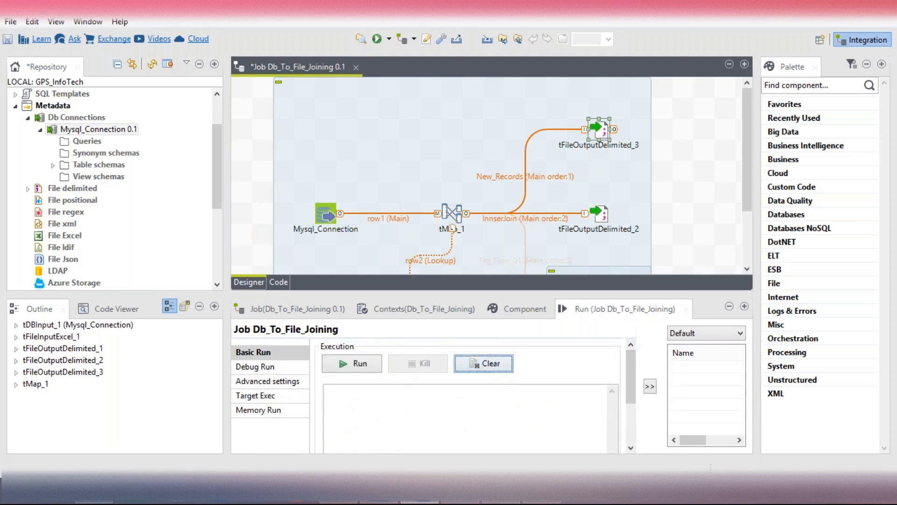
pyautogui.click(359, 364)
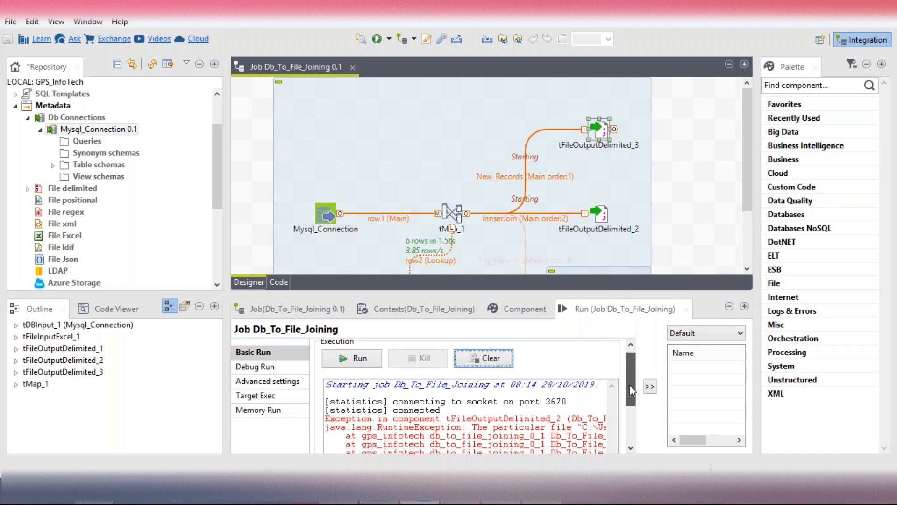
# Read the exception in the run log and disable "Throw an error if the file already exist" for tFileOutputDelimited_2
pyautogui.scroll(-2, 630, 386)
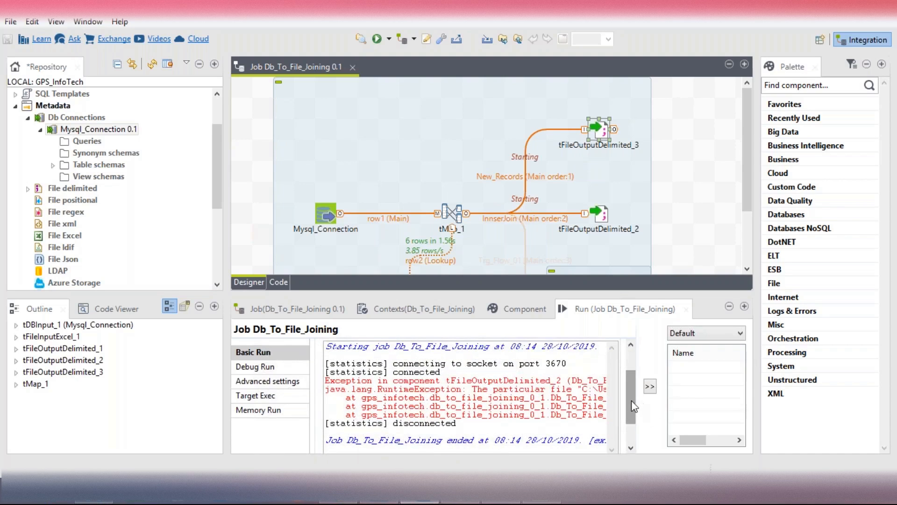
pyautogui.moveTo(632, 400); pyautogui.dragTo(632, 419)
pyautogui.moveTo(382, 423); pyautogui.dragTo(454, 429)
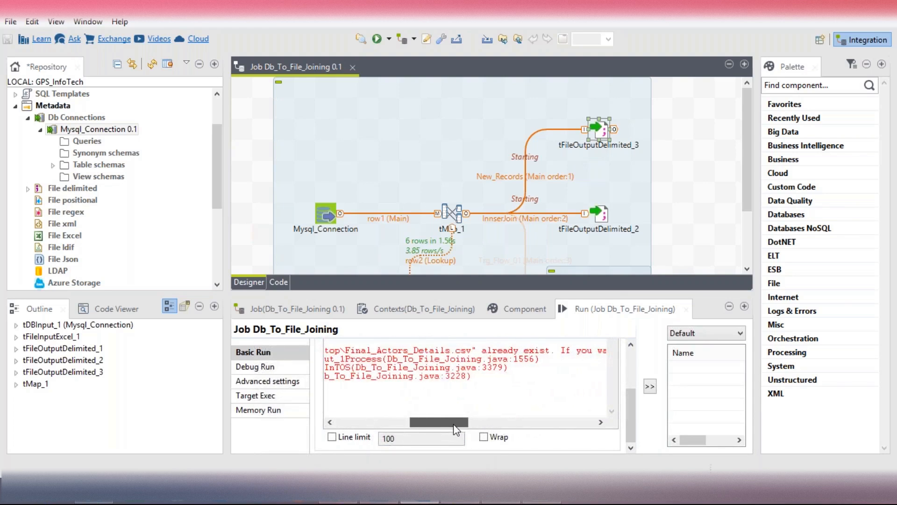
pyautogui.click(599, 215)
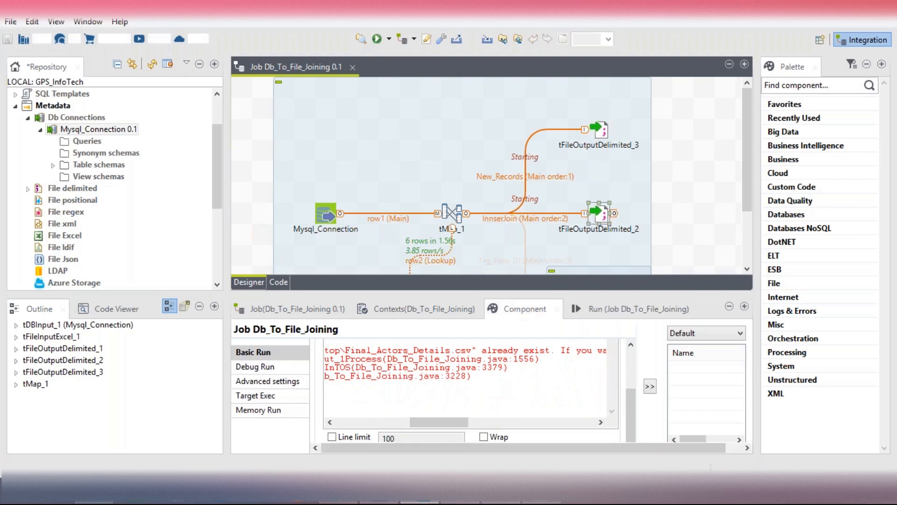
pyautogui.click(280, 369)
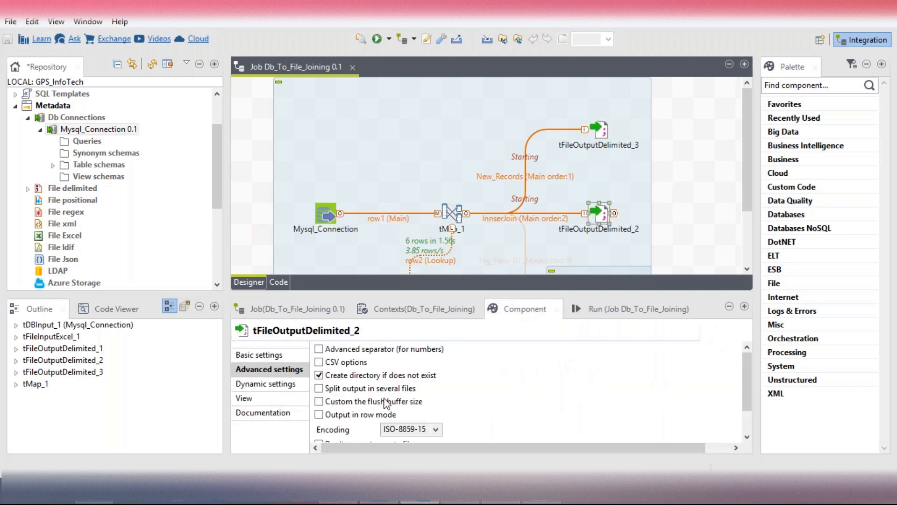
pyautogui.scroll(-2, 745, 372)
pyautogui.click(336, 422)
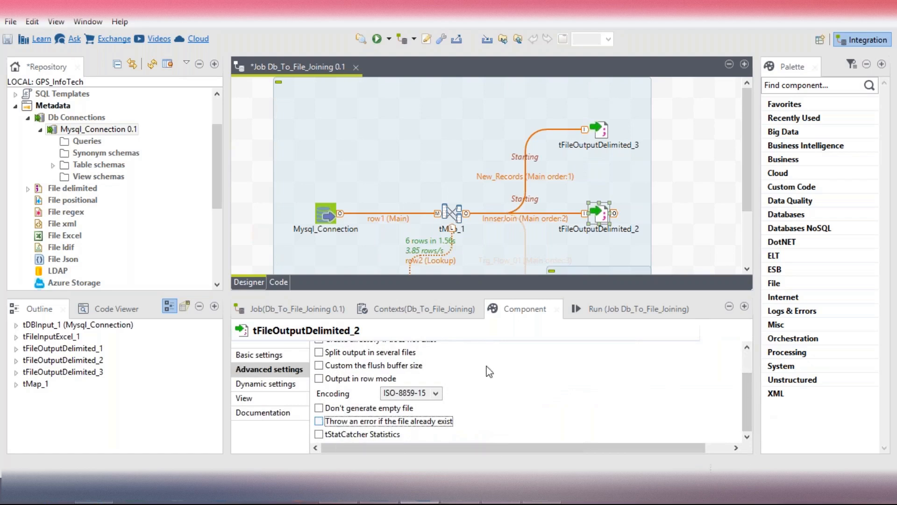
# Clear the execution log and run the job again with the file-exists error disabled on both active outputs
pyautogui.click(590, 309)
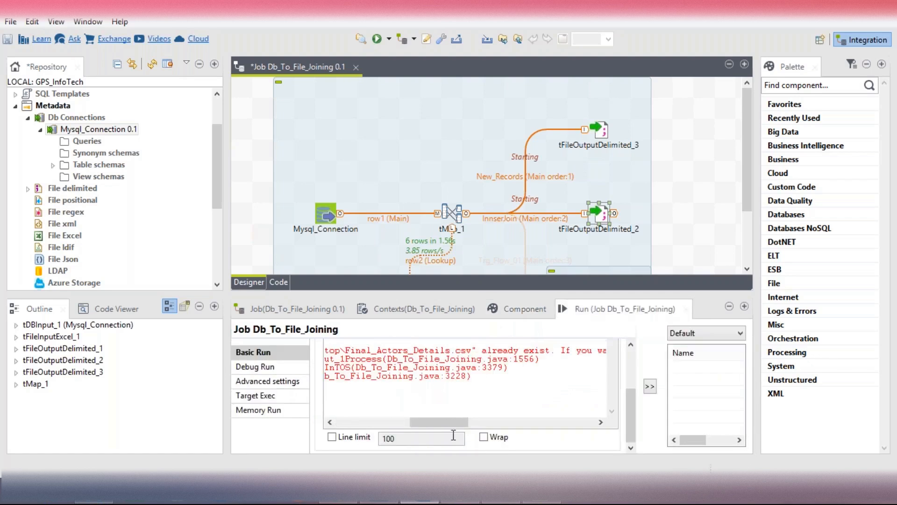
pyautogui.moveTo(437, 422); pyautogui.dragTo(335, 421)
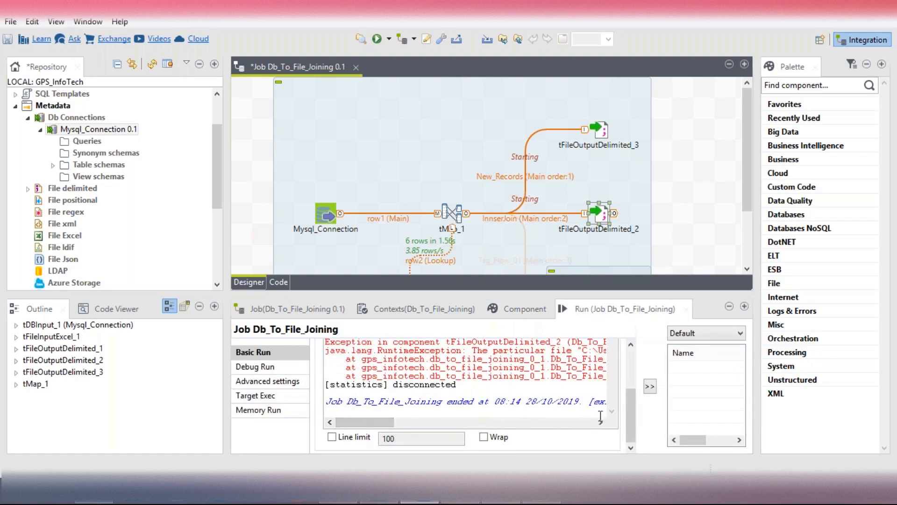
pyautogui.moveTo(629, 424); pyautogui.dragTo(627, 383)
pyautogui.click(495, 365)
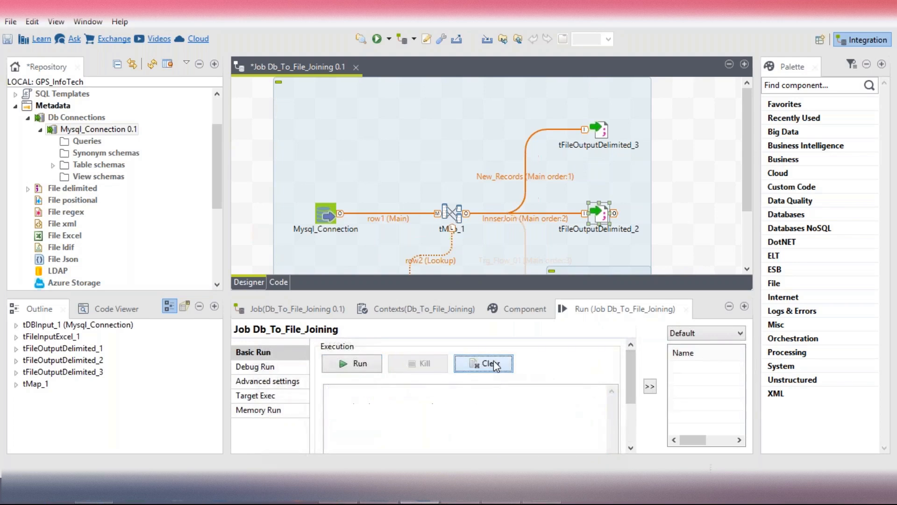
pyautogui.click(355, 367)
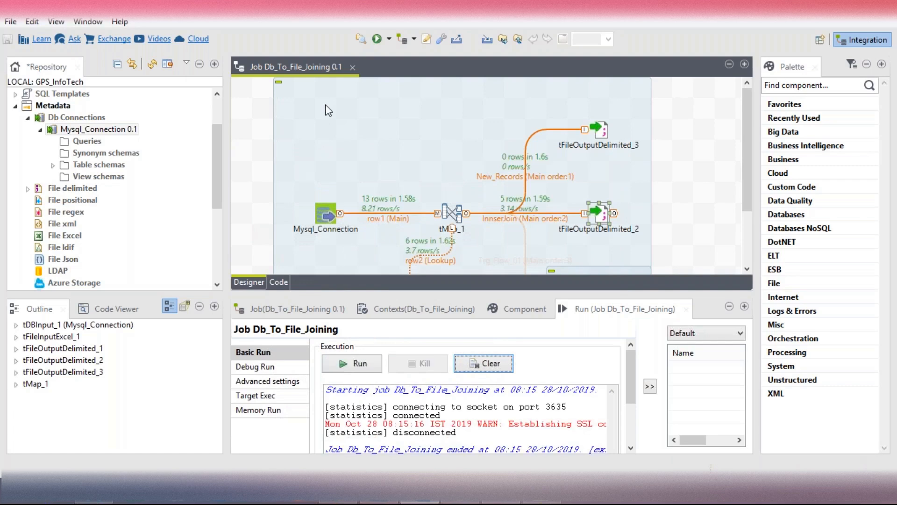
# Review the Catch output reject setting and column mappings of the New_Records output in tMap_1, and accept the mapping
pyautogui.click(452, 213)
pyautogui.doubleClick(450, 228)
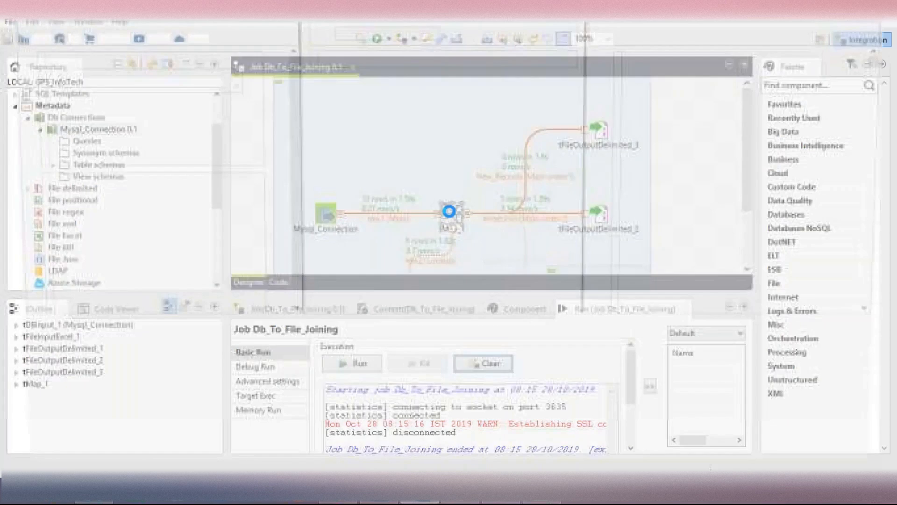
pyautogui.click(846, 156)
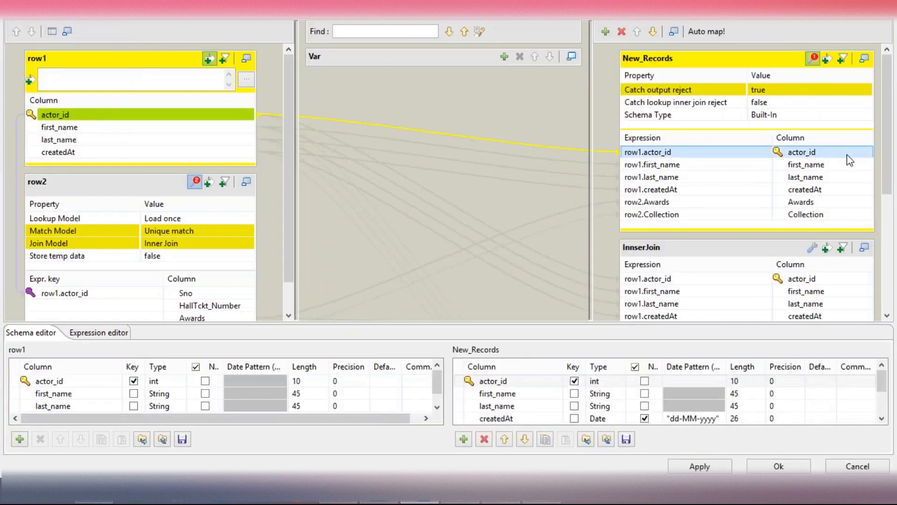
pyautogui.click(812, 94)
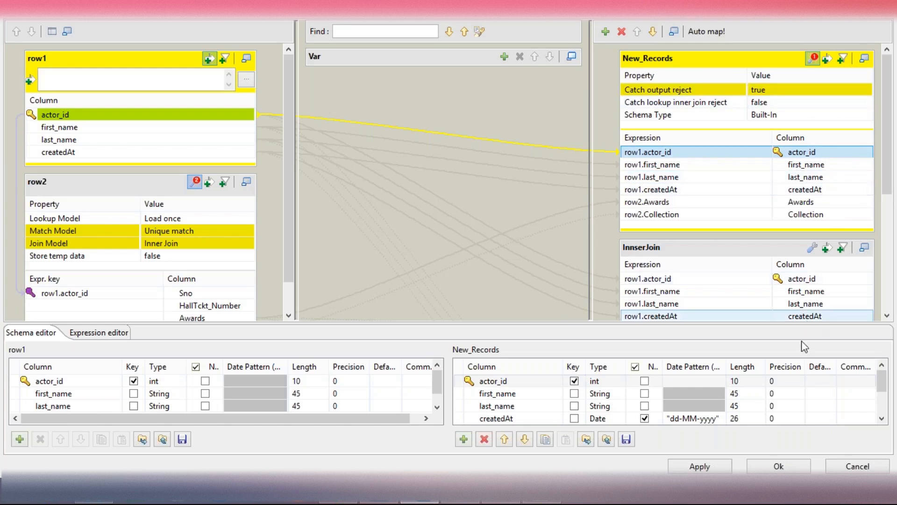
pyautogui.click(798, 464)
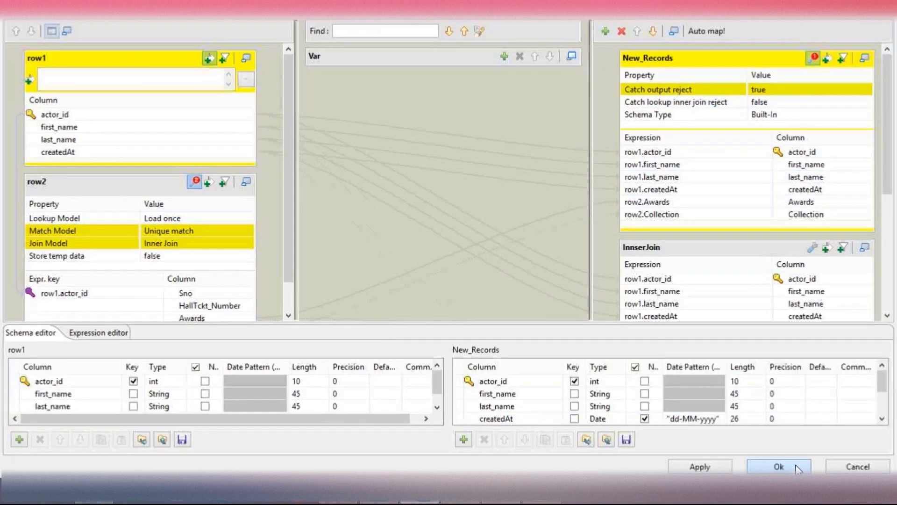
pyautogui.click(778, 466)
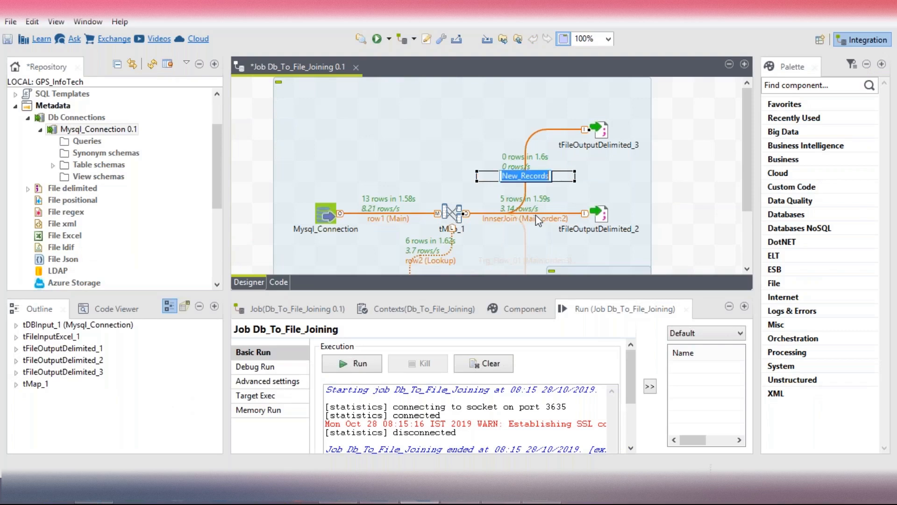
# Rename the New_Records flow between tMap_1 and tFileOutputDelimited_3 as Output_Reject
pyautogui.write('Out')
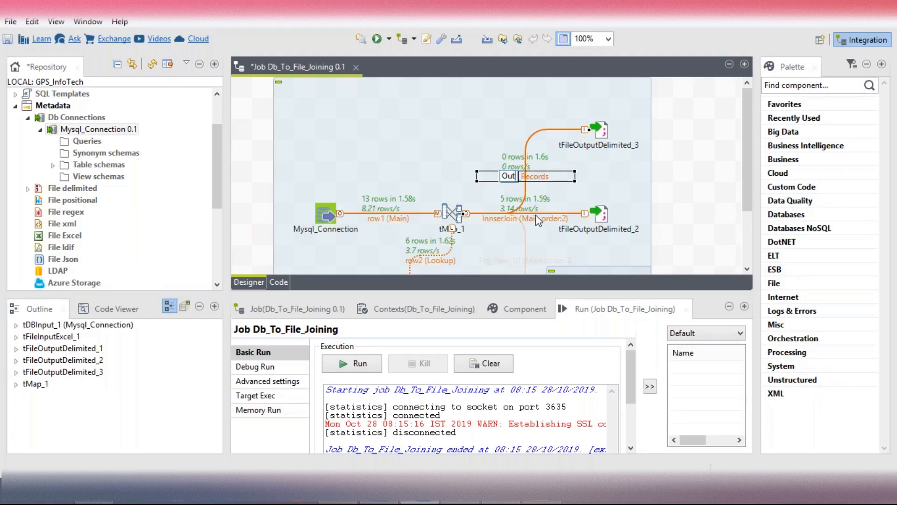
pyautogui.write('put_Reject')
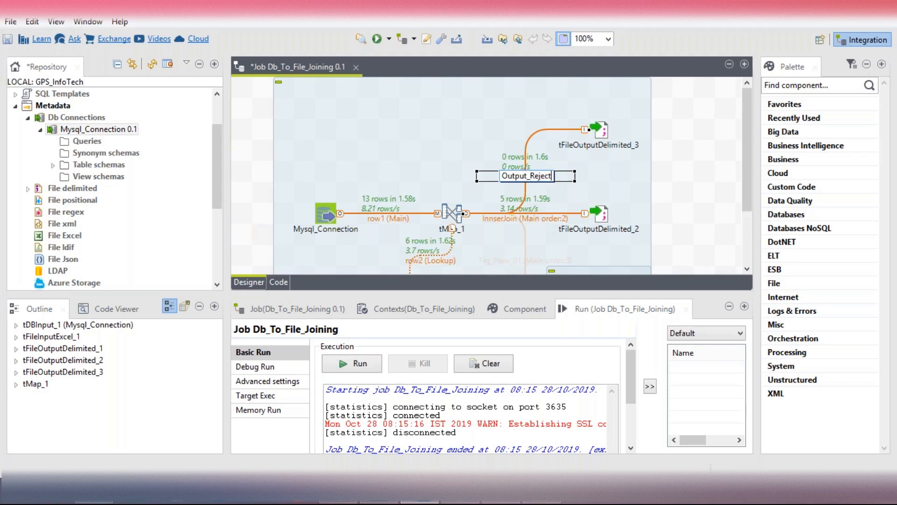
pyautogui.press('Return')
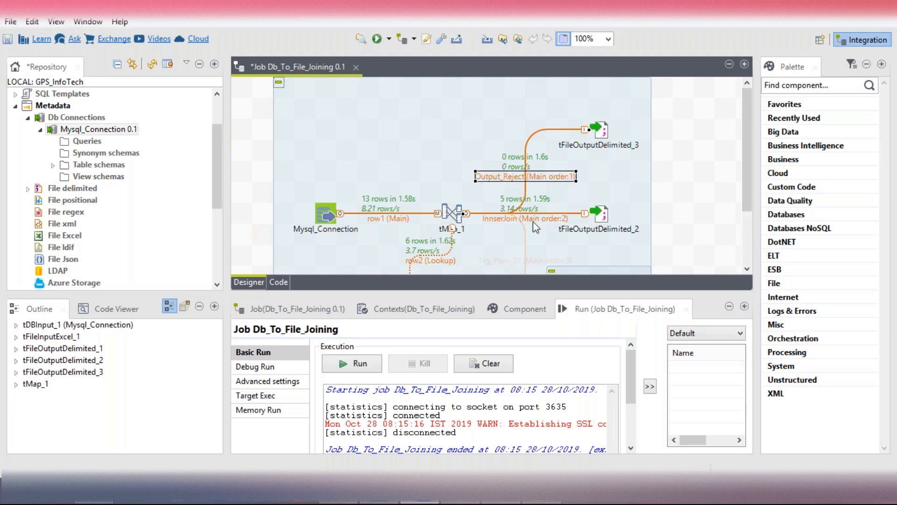
# Reactivate the subjob containing the deactivated tFileOutputDelimited_1 component
pyautogui.scroll(-3, 532, 222)
pyautogui.click(520, 199)
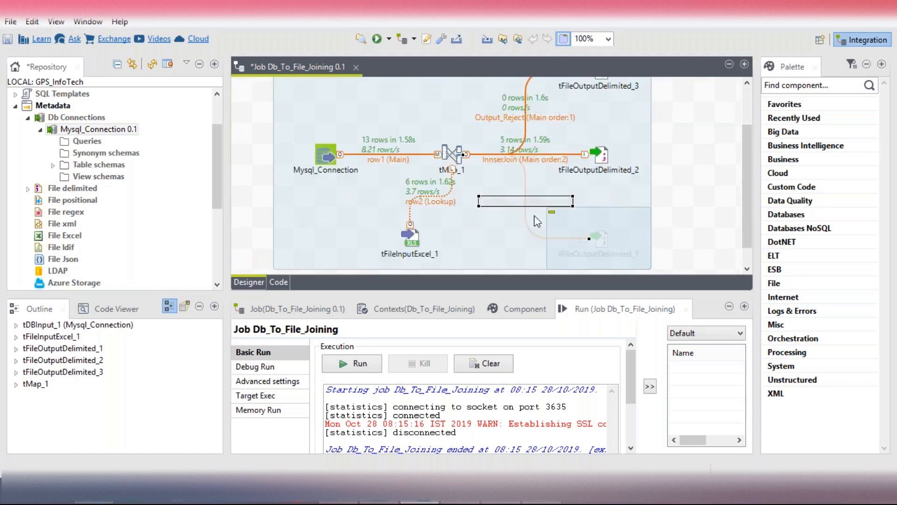
pyautogui.rightClick(600, 243)
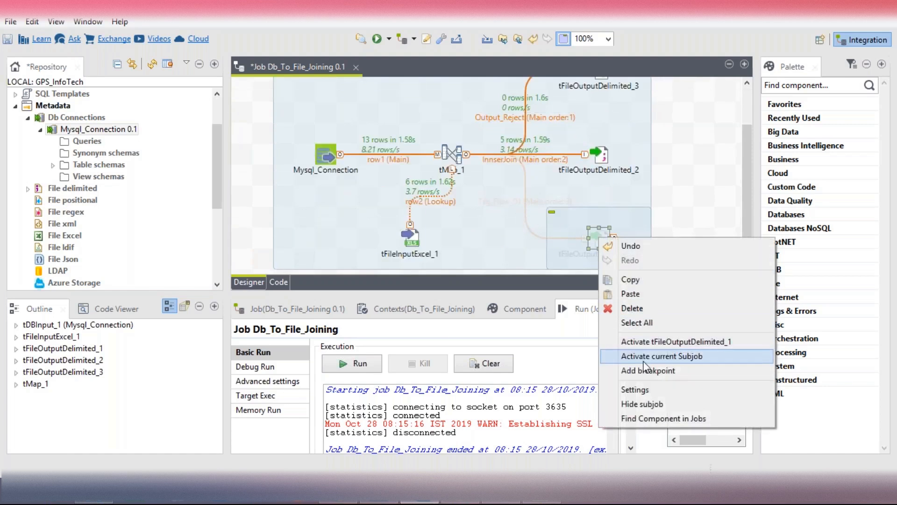
pyautogui.click(653, 357)
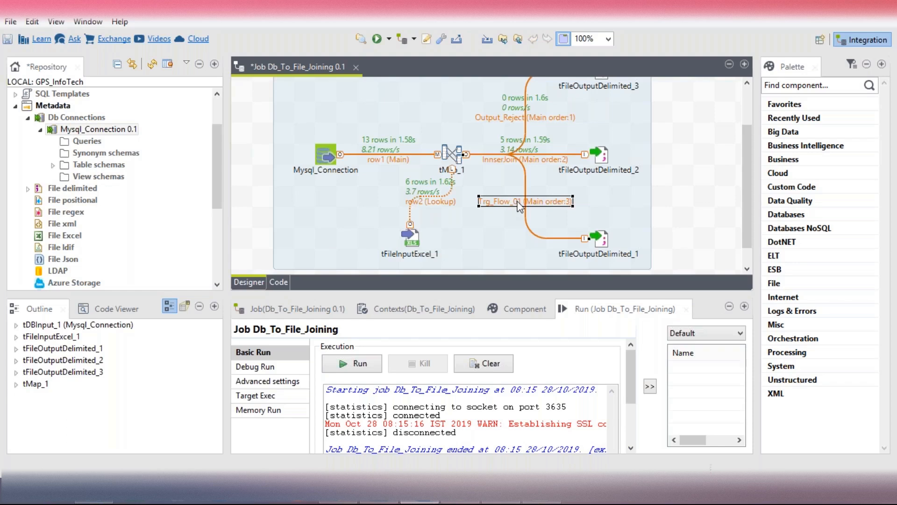
# Rename the Trg_Flow_01 flow between tMap_1 and tFileOutputDelimited_1 as New_Records_Inner_Reject
pyautogui.press('F2')
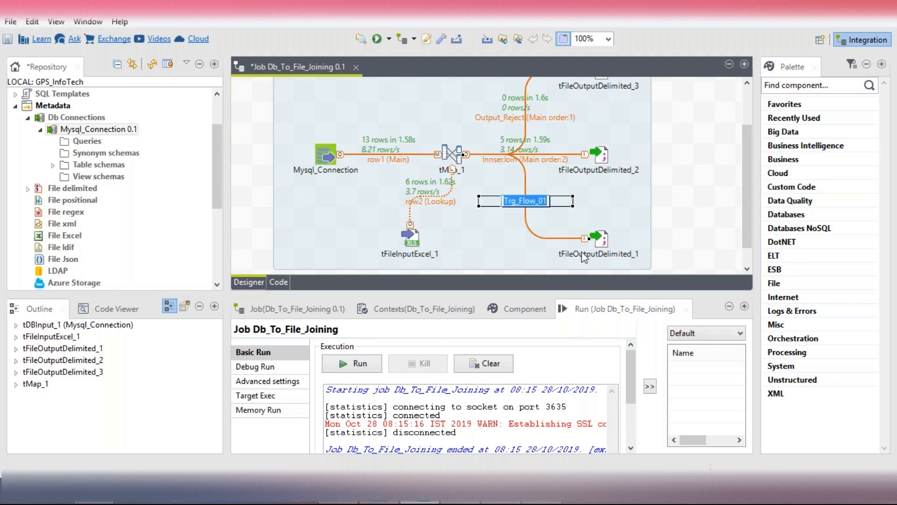
pyautogui.write('New_Records')
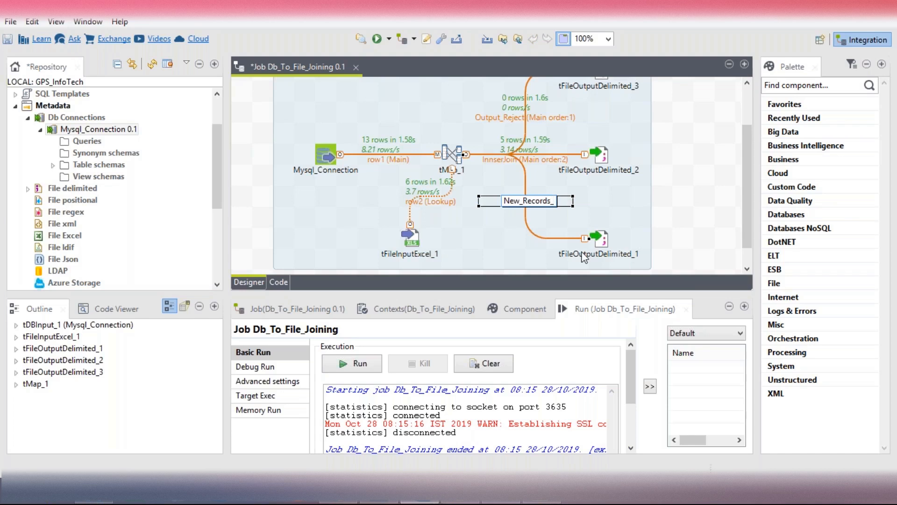
pyautogui.write('_Inner_Reject')
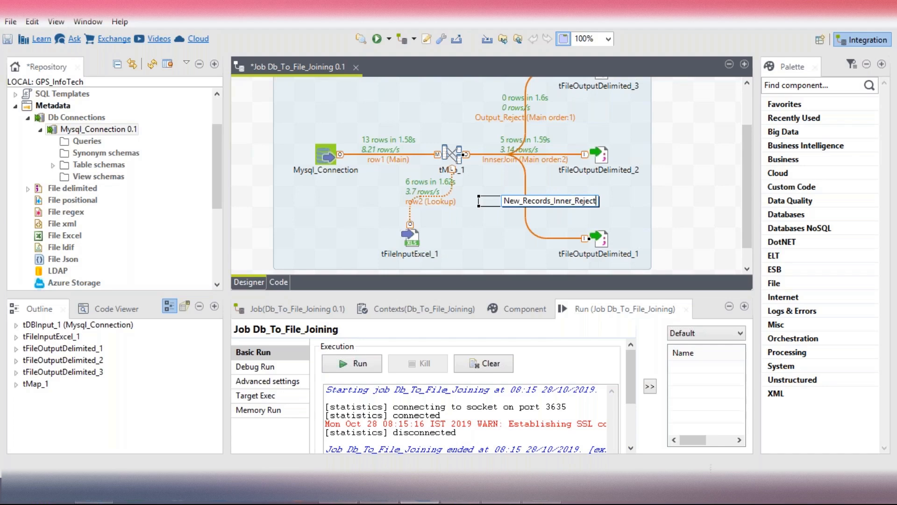
pyautogui.press('Return')
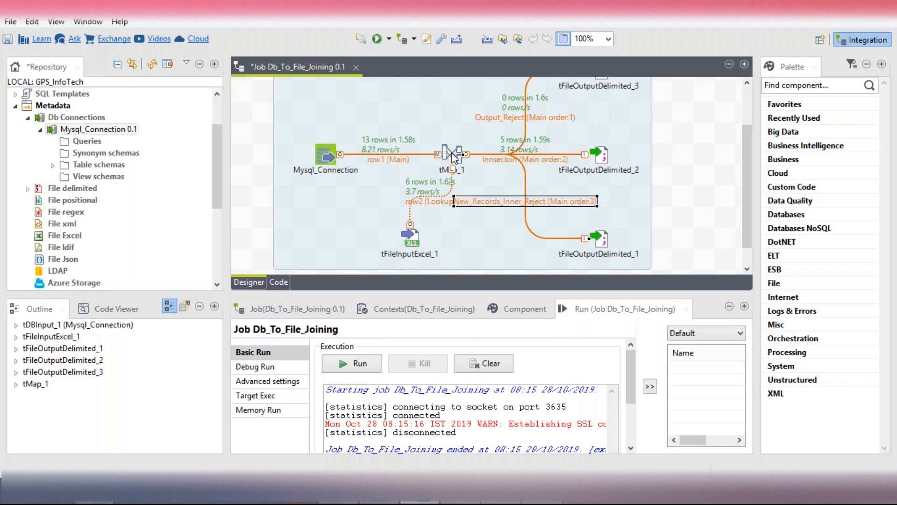
# Rearrange the job canvas so tFileOutputDelimited_1 sits above tFileOutputDelimited_2 and tFileOutputDelimited_3 sits below it
pyautogui.moveTo(600, 241); pyautogui.dragTo(452, 45)
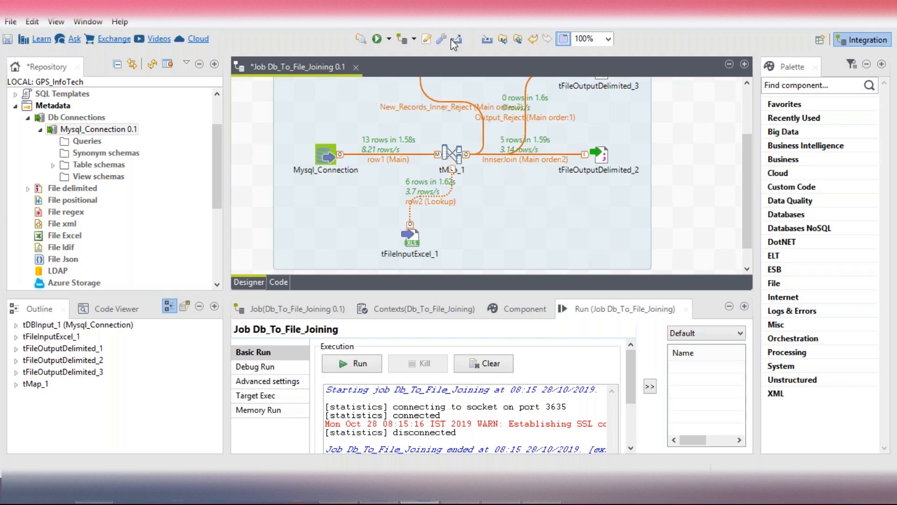
pyautogui.scroll(1, 585, 147)
pyautogui.moveTo(593, 149); pyautogui.dragTo(596, 368)
pyautogui.scroll(-3, 495, 181)
pyautogui.scroll(3, 496, 186)
pyautogui.moveTo(451, 103); pyautogui.dragTo(580, 126)
pyautogui.scroll(-3, 590, 170)
pyautogui.moveTo(603, 266); pyautogui.dragTo(604, 209)
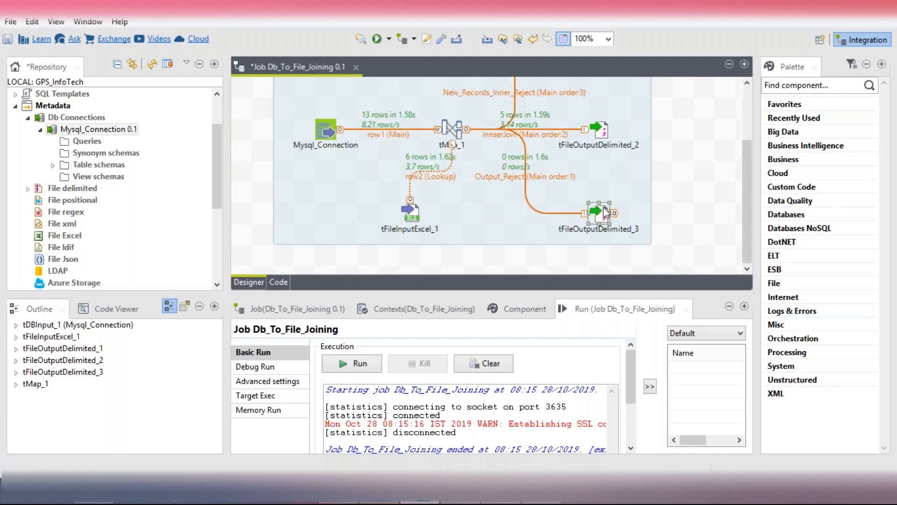
# Reorder the tMap_1 outputs as New_Records_Inner_Reject, InnserJoin and Output_Reject, accept the mapping and save the job
pyautogui.click(452, 128)
pyautogui.doubleClick(452, 128)
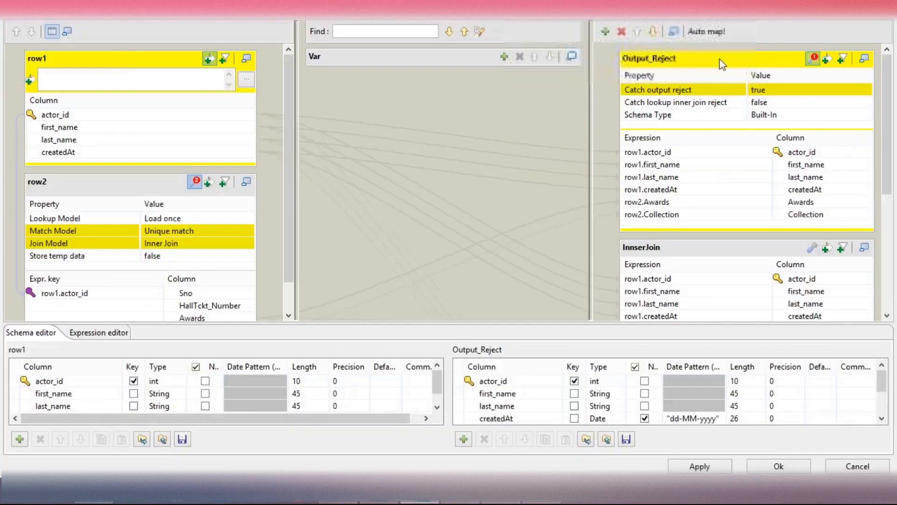
pyautogui.click(652, 32)
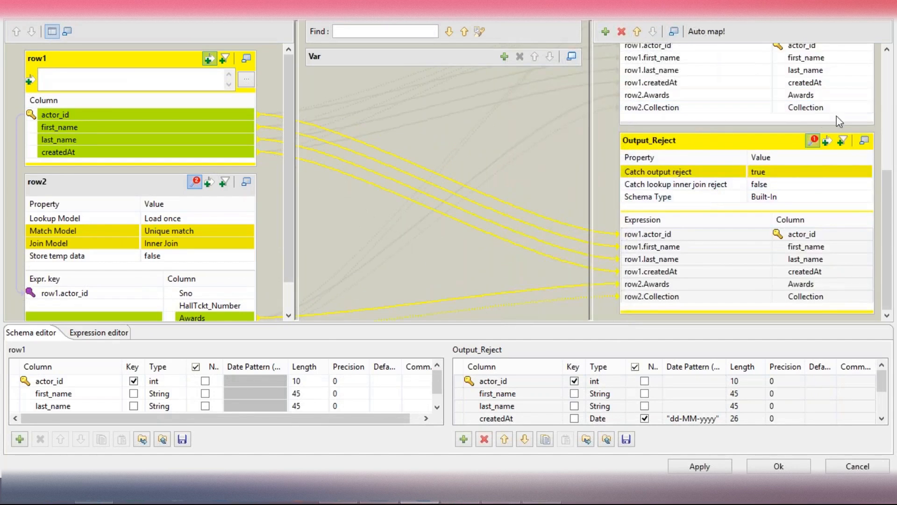
pyautogui.click(889, 121)
pyautogui.click(837, 102)
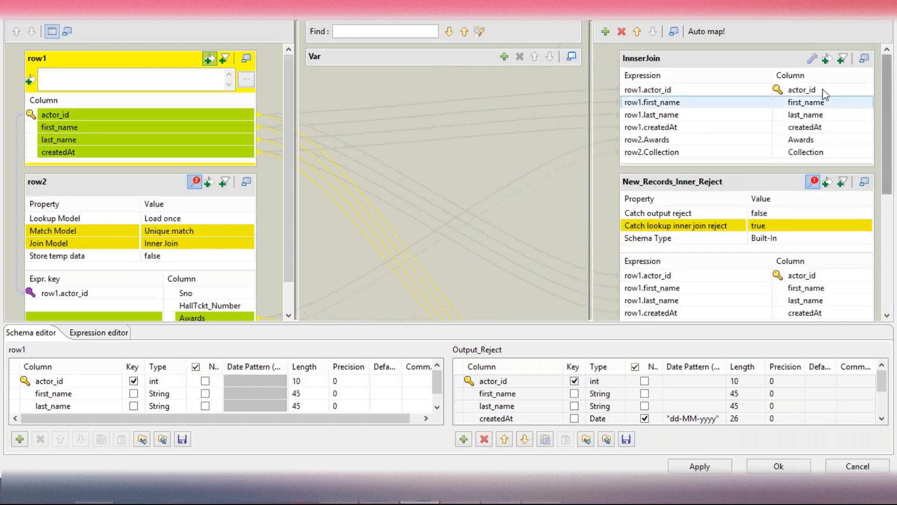
pyautogui.click(762, 59)
pyautogui.click(740, 180)
pyautogui.click(637, 31)
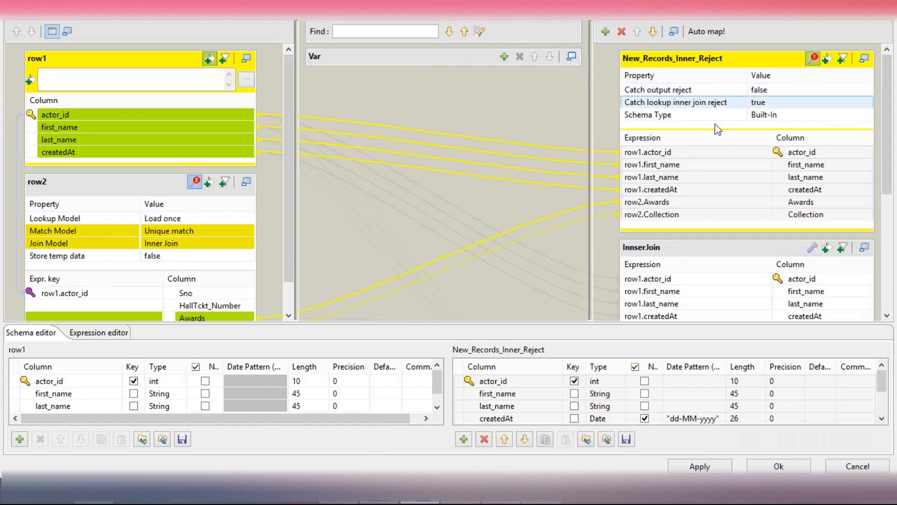
pyautogui.click(799, 189)
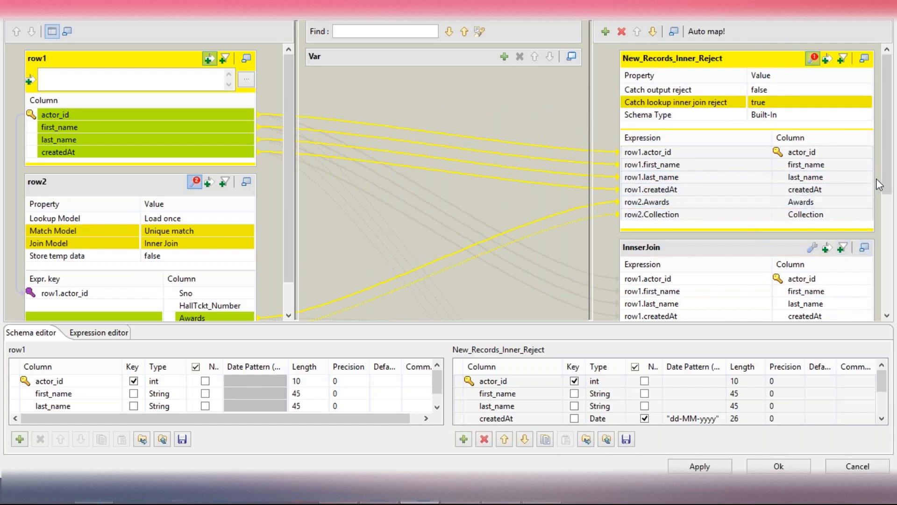
pyautogui.moveTo(887, 182); pyautogui.dragTo(888, 205)
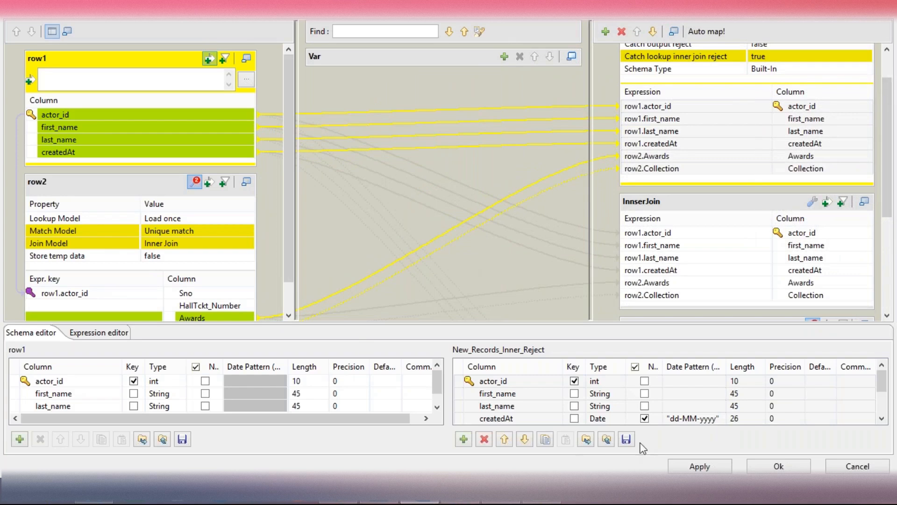
pyautogui.click(810, 469)
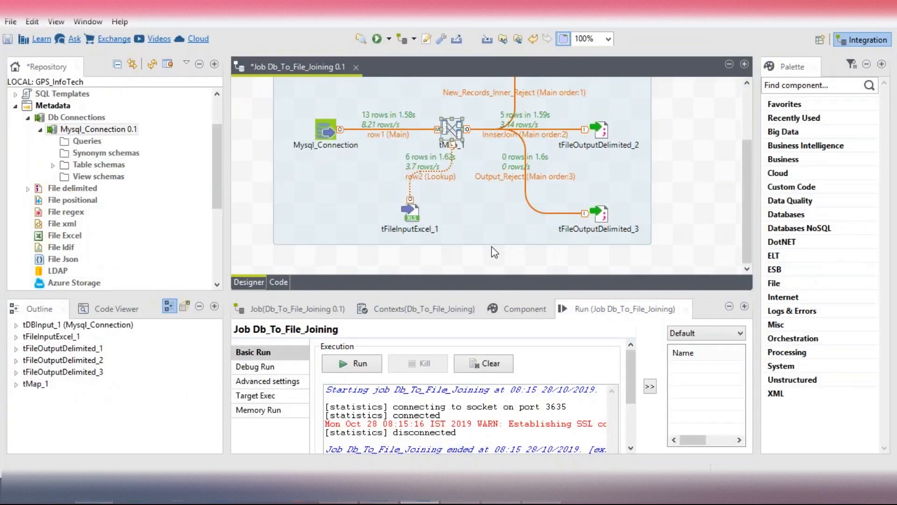
pyautogui.hotkey('ctrl', 's')
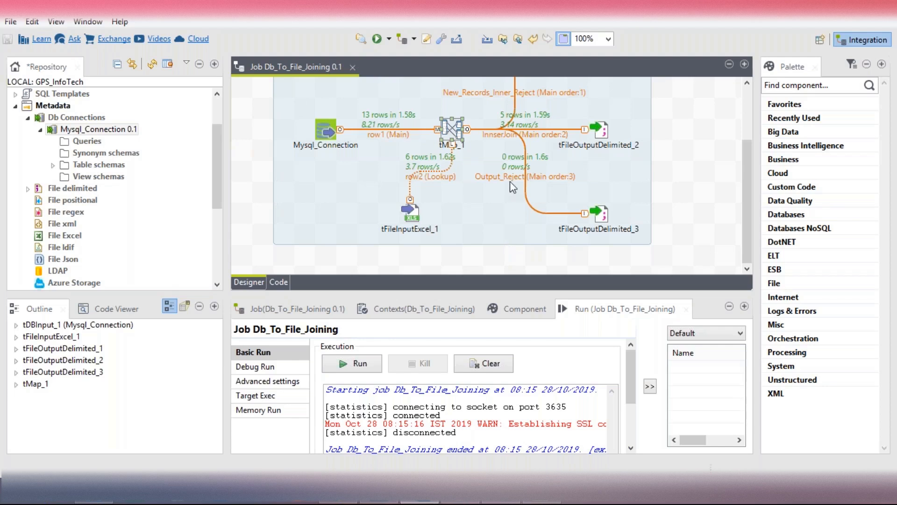
# Set the output file name of tFileOutputDelimited_1 to C:/Users/ADMIN/Desktop/InnerJoin_Reject.csv
pyautogui.scroll(3, 528, 150)
pyautogui.scroll(-3, 531, 153)
pyautogui.scroll(3, 583, 201)
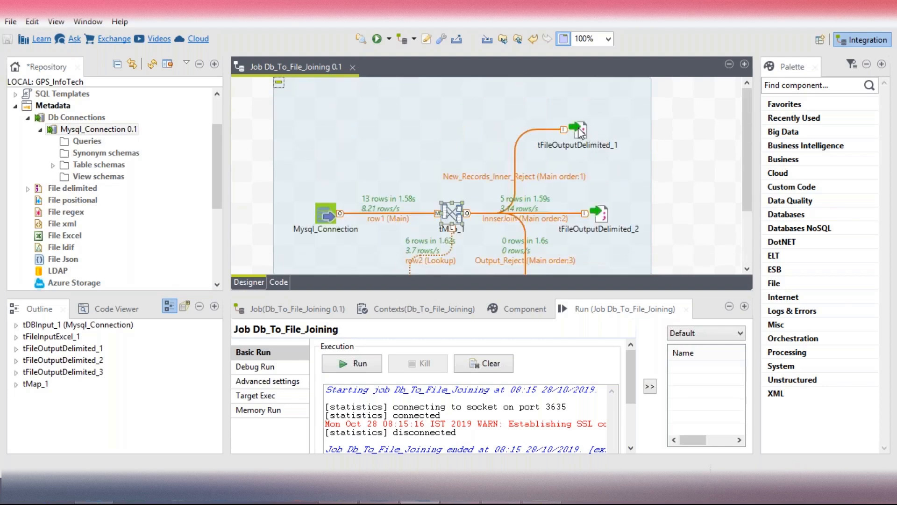
pyautogui.doubleClick(580, 132)
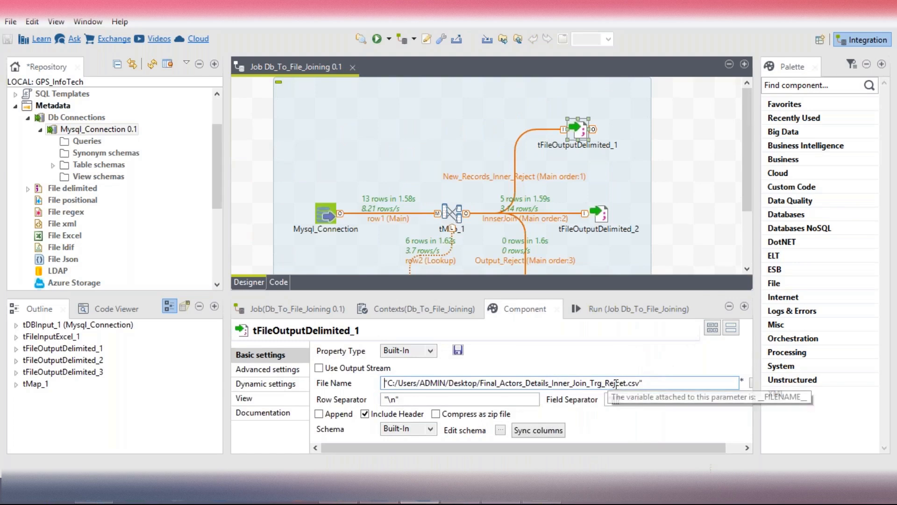
pyautogui.click(628, 383)
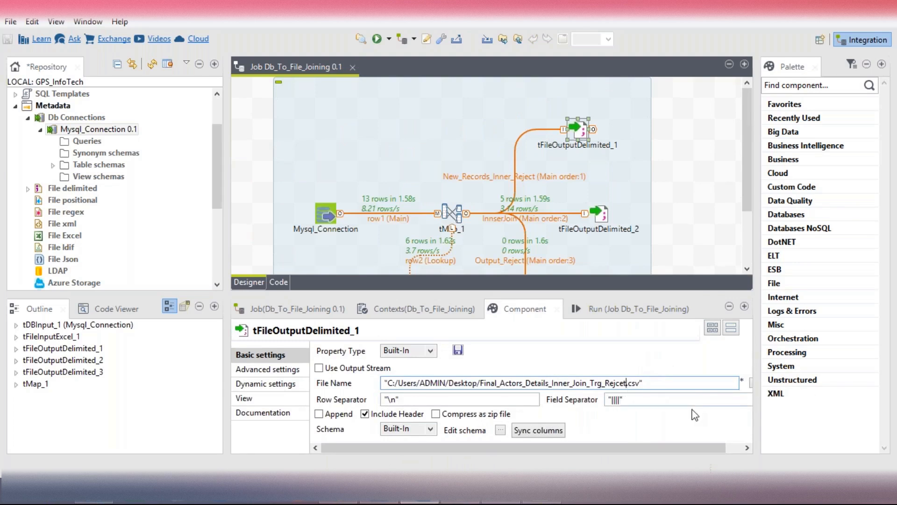
pyautogui.press('BackSpace')
pyautogui.press('BackSpace')
pyautogui.press('BackSpace')
pyautogui.press('BackSpace')
pyautogui.press('BackSpace')
pyautogui.press('BackSpace')
pyautogui.press('BackSpace')
pyautogui.press('BackSpace')
pyautogui.press('BackSpace')
pyautogui.press('BackSpace')
pyautogui.press('BackSpace')
pyautogui.press('BackSpace')
pyautogui.press('BackSpace')
pyautogui.press('BackSpace')
pyautogui.press('BackSpace')
pyautogui.press('BackSpace')
pyautogui.press('BackSpace')
pyautogui.press('BackSpace')
pyautogui.press('BackSpace')
pyautogui.press('BackSpace')
pyautogui.press('BackSpace')
pyautogui.press('BackSpace')
pyautogui.press('BackSpace')
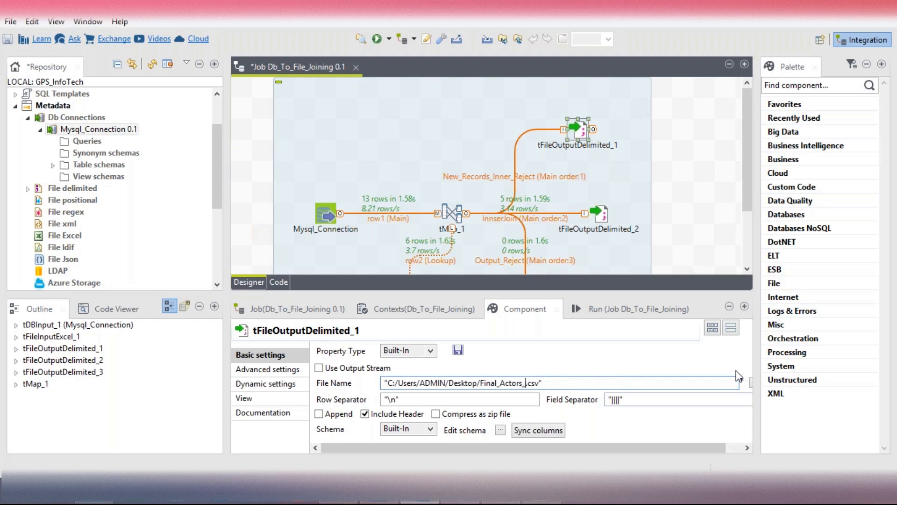
pyautogui.press('BackSpace')
pyautogui.press('BackSpace')
pyautogui.press('BackSpace')
pyautogui.press('BackSpace')
pyautogui.press('BackSpace')
pyautogui.press('BackSpace')
pyautogui.press('BackSpace')
pyautogui.press('BackSpace')
pyautogui.press('BackSpace')
pyautogui.press('BackSpace')
pyautogui.press('BackSpace')
pyautogui.write('InnerJoin')
pyautogui.hotkey('ctrl', 's')
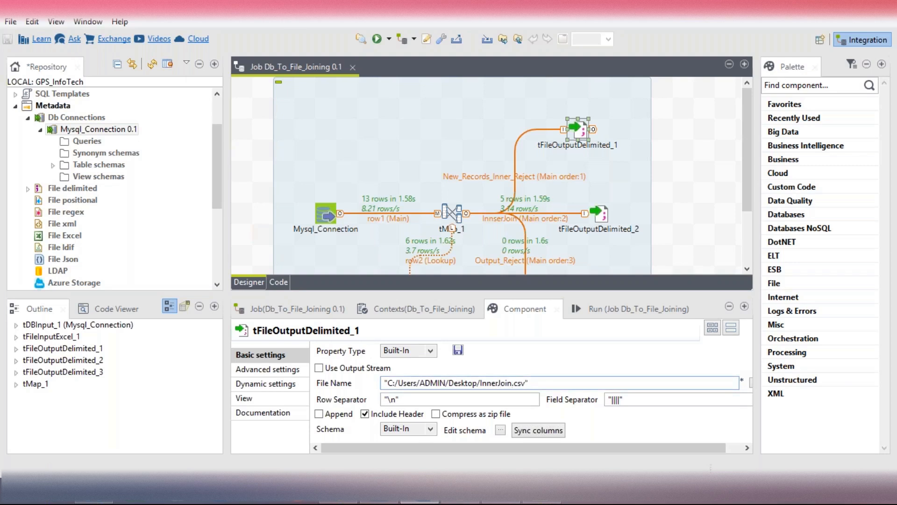
pyautogui.write('_')
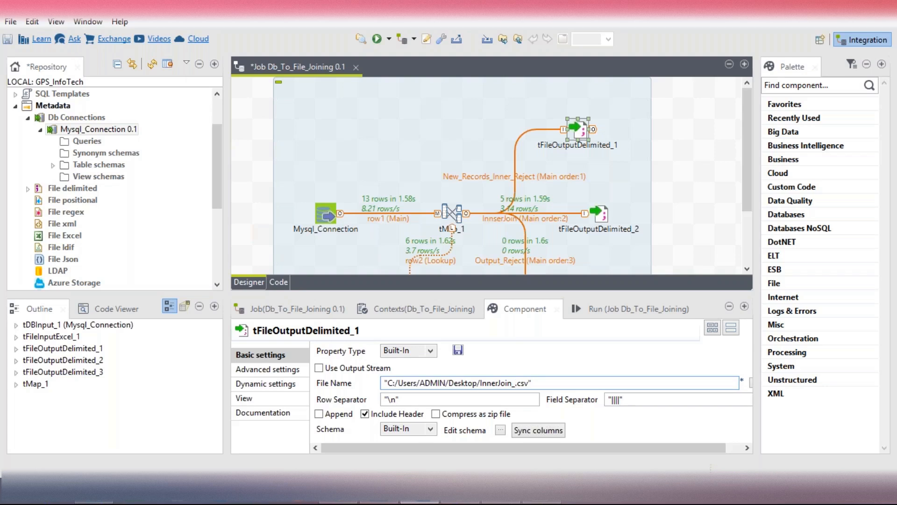
pyautogui.write('Reject')
# Set the output file name of tFileOutputDelimited_2 to C:/Users/ADMIN/Desktop/InnerJoin.csv and compare it with the tFileOutputDelimited_1 path
pyautogui.click(601, 214)
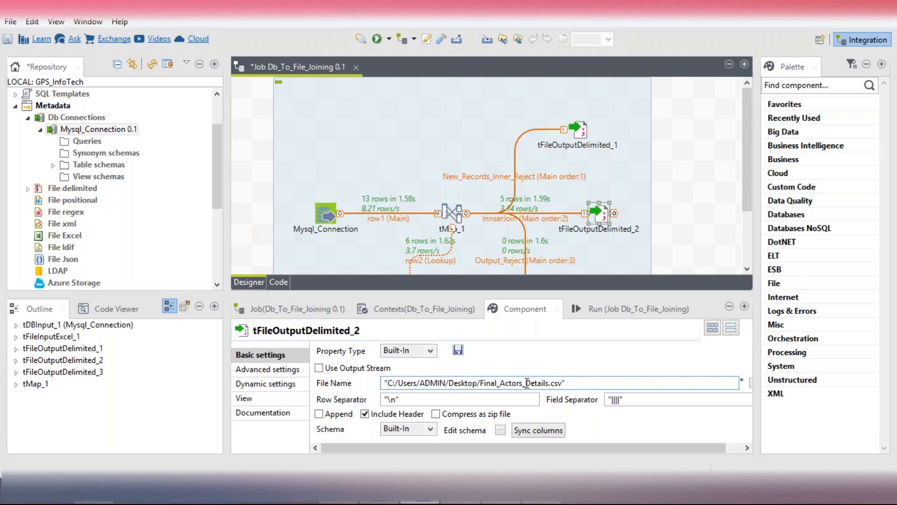
pyautogui.click(549, 383)
pyautogui.press('BackSpace')
pyautogui.press('BackSpace')
pyautogui.press('BackSpace')
pyautogui.press('BackSpace')
pyautogui.press('BackSpace')
pyautogui.press('BackSpace')
pyautogui.press('BackSpace')
pyautogui.press('BackSpace')
pyautogui.press('BackSpace')
pyautogui.press('BackSpace')
pyautogui.press('BackSpace')
pyautogui.press('BackSpace')
pyautogui.press('BackSpace')
pyautogui.press('BackSpace')
pyautogui.press('BackSpace')
pyautogui.press('BackSpace')
pyautogui.press('BackSpace')
pyautogui.press('BackSpace')
pyautogui.press('BackSpace')
pyautogui.write('Innse')
pyautogui.press('BackSpace')
pyautogui.press('BackSpace')
pyautogui.press('BackSpace')
pyautogui.press('BackSpace')
pyautogui.press('BackSpace')
pyautogui.press('BackSpace')
pyautogui.write('erJoin')
pyautogui.click(581, 133)
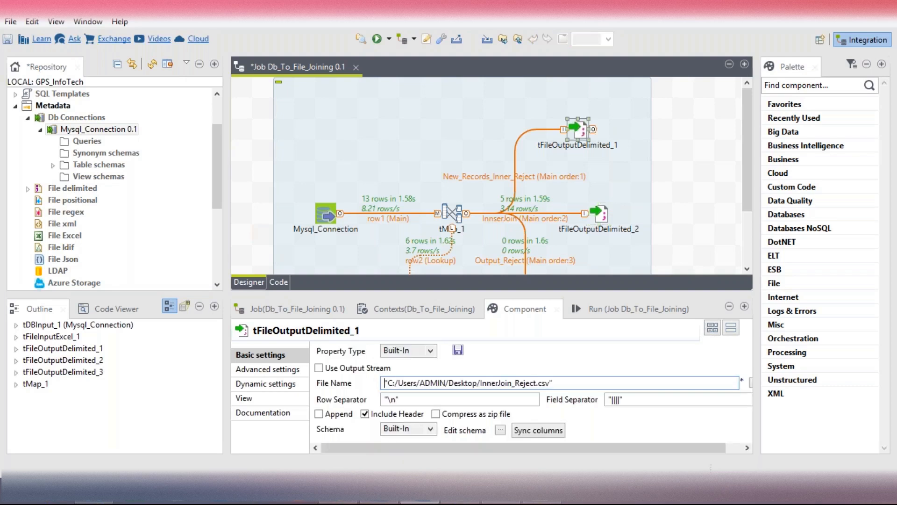
pyautogui.click(601, 215)
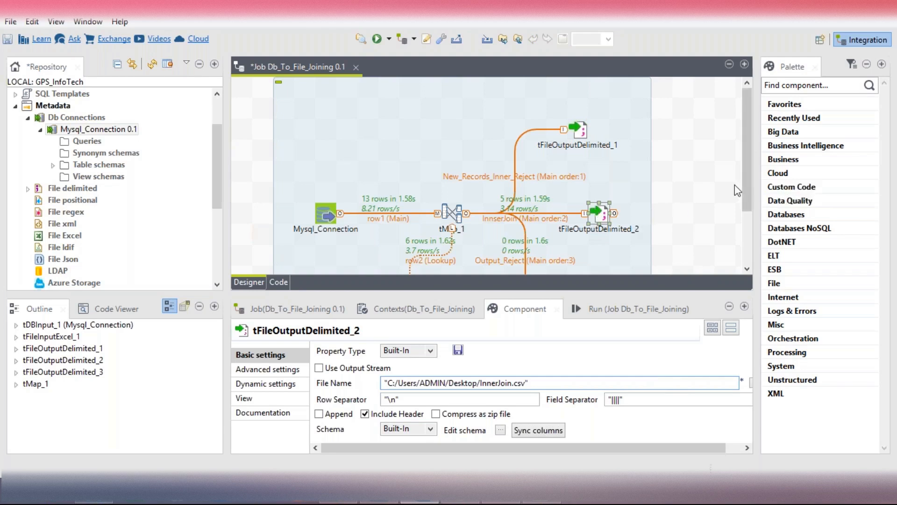
# Set the output file name of tFileOutputDelimited_3 to C:/Users/ADMIN/Desktop/OutputReject.csv and save the job
pyautogui.moveTo(747, 198); pyautogui.dragTo(748, 250)
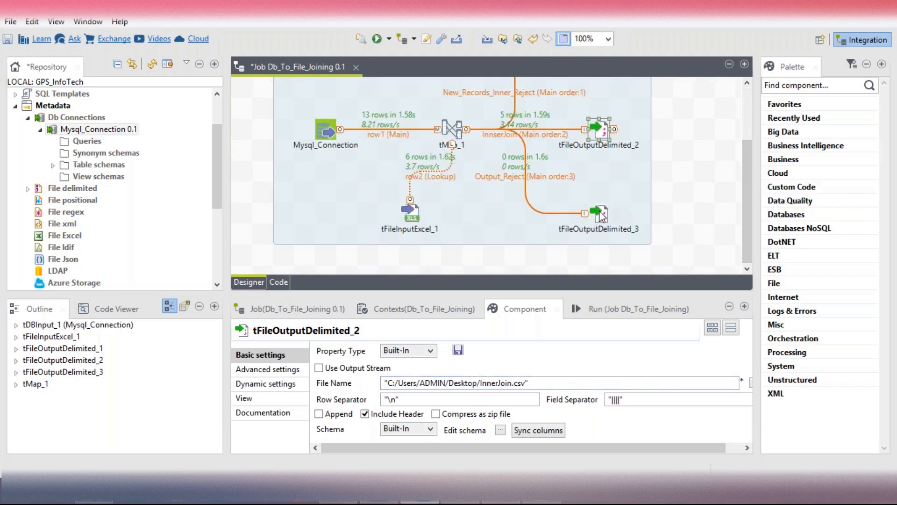
pyautogui.click(602, 216)
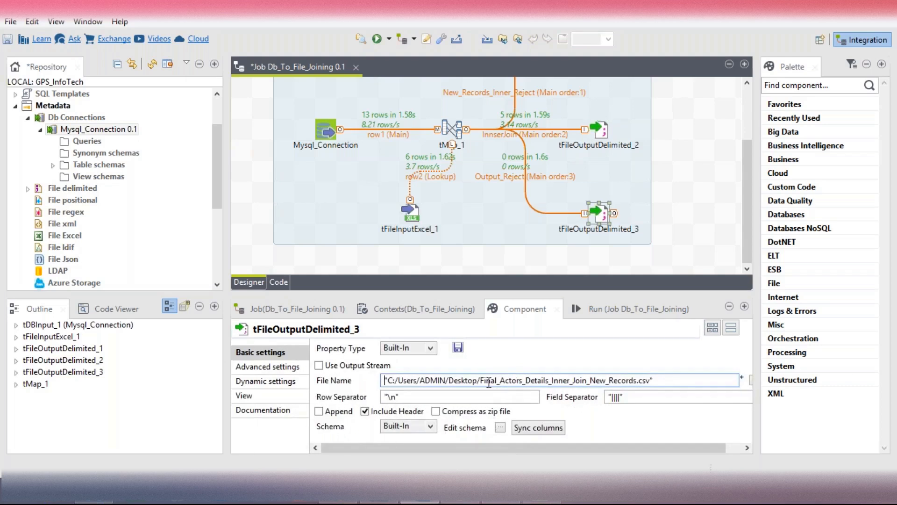
pyautogui.doubleClick(637, 381)
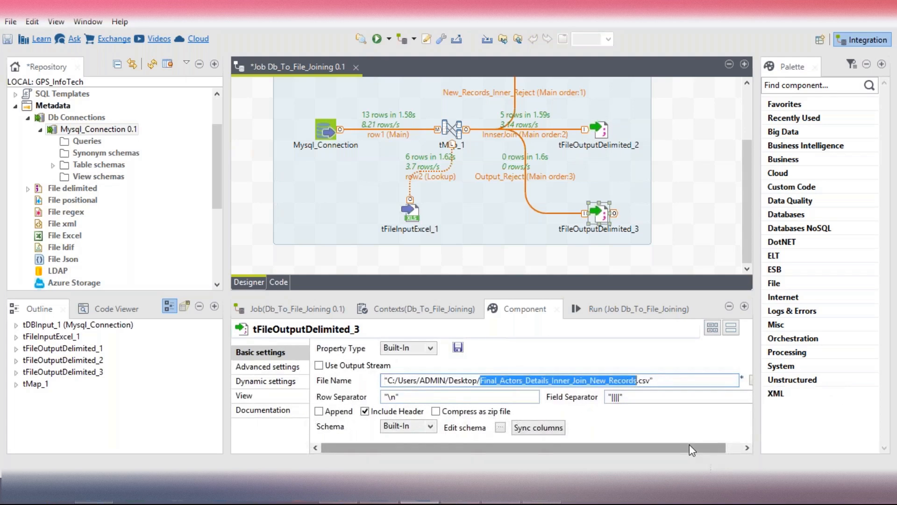
pyautogui.write('OutputReject')
pyautogui.hotkey('ctrl', 's')
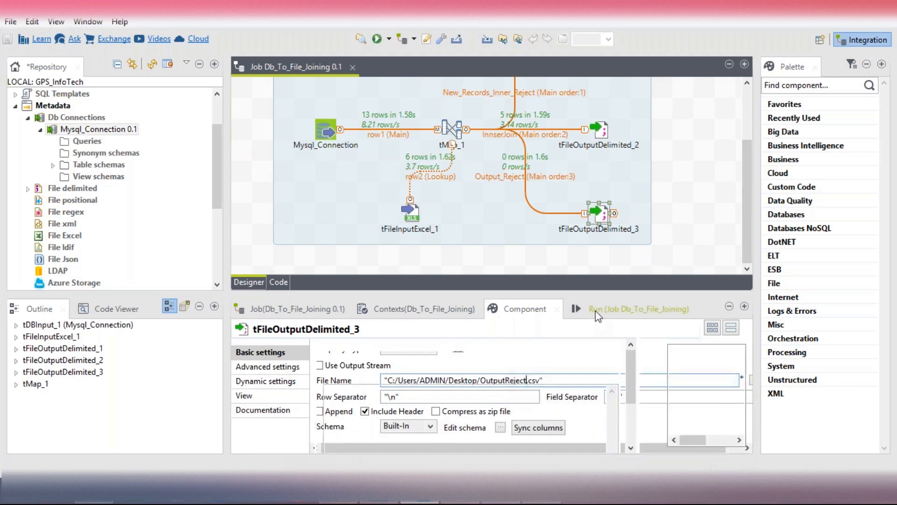
# Clear the previous execution log and run the job with the three new output file names
pyautogui.click(581, 308)
pyautogui.click(491, 363)
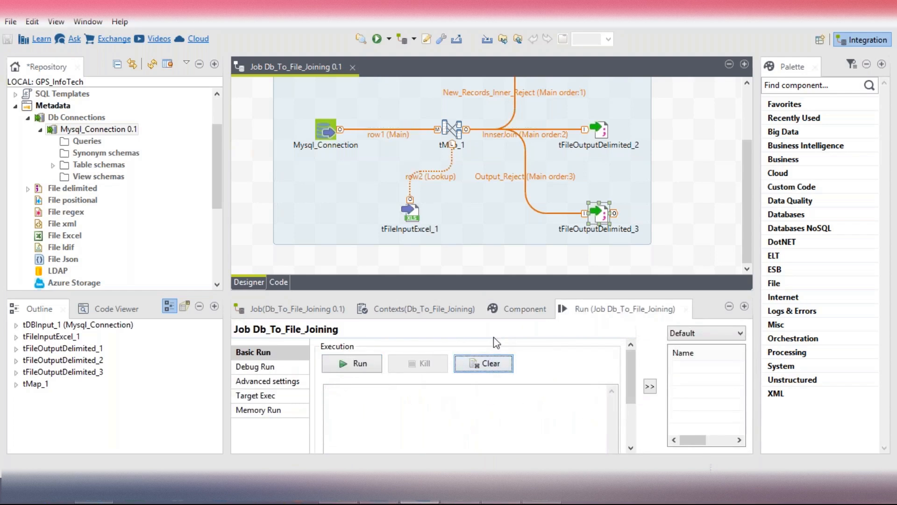
pyautogui.click(368, 363)
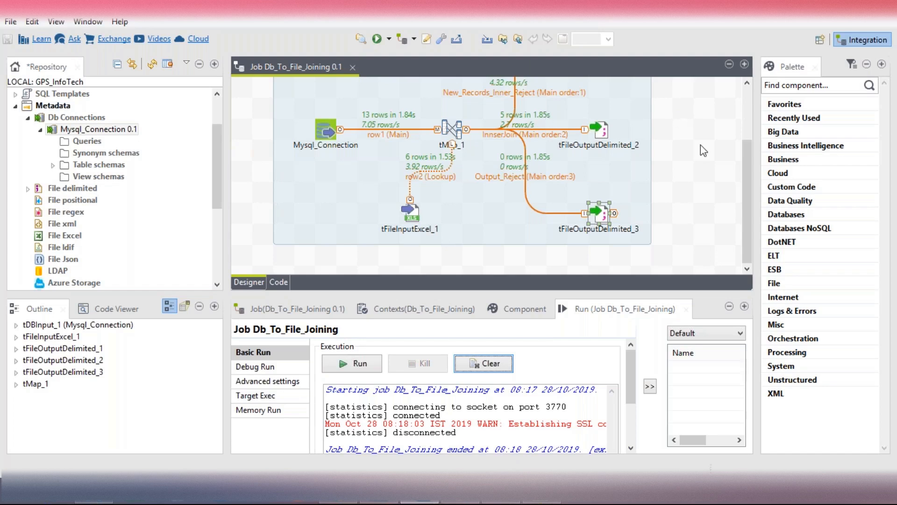
# Align tFileOutputDelimited_2 and tFileOutputDelimited_3 vertically under tFileOutputDelimited_1 on the job canvas
pyautogui.scroll(3, 746, 191)
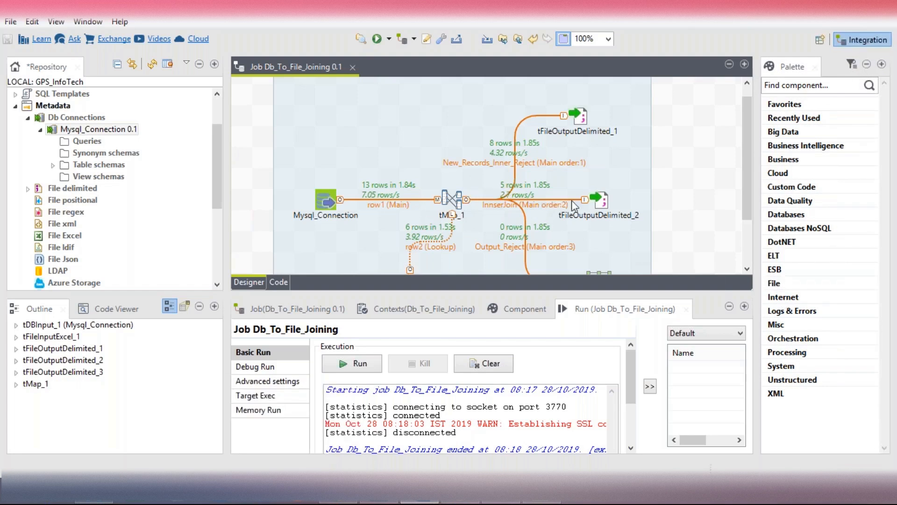
pyautogui.scroll(1, 584, 210)
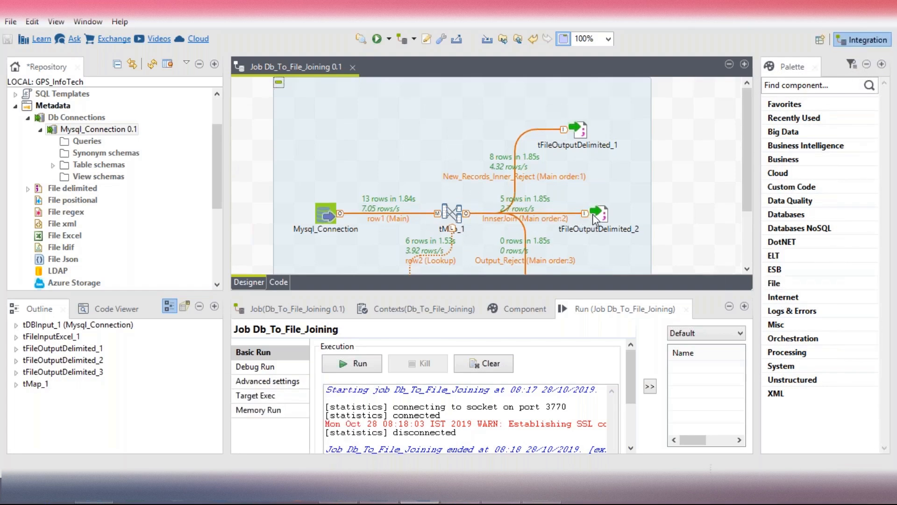
pyautogui.moveTo(595, 218)
pyautogui.mouseDown()
pyautogui.moveTo(560, 222)
pyautogui.moveTo(582, 214)
pyautogui.mouseUp()
pyautogui.scroll(-3, 592, 195)
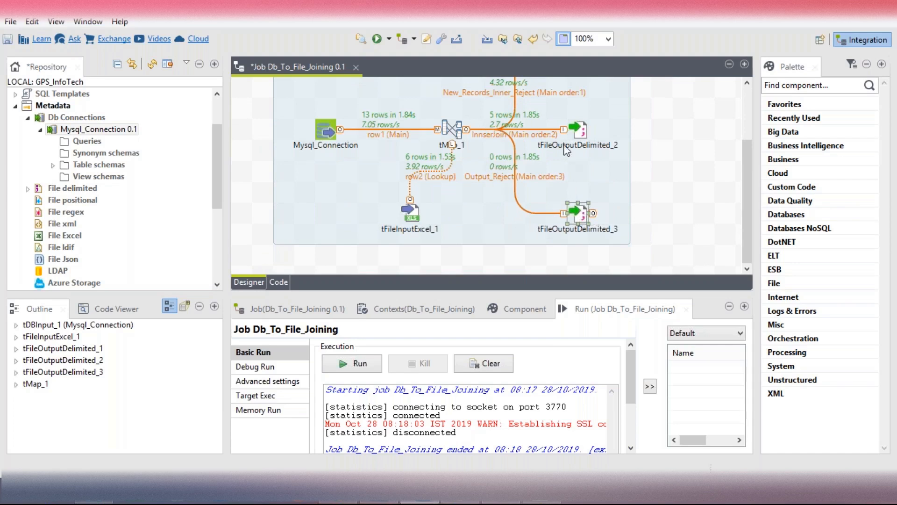
pyautogui.click(578, 133)
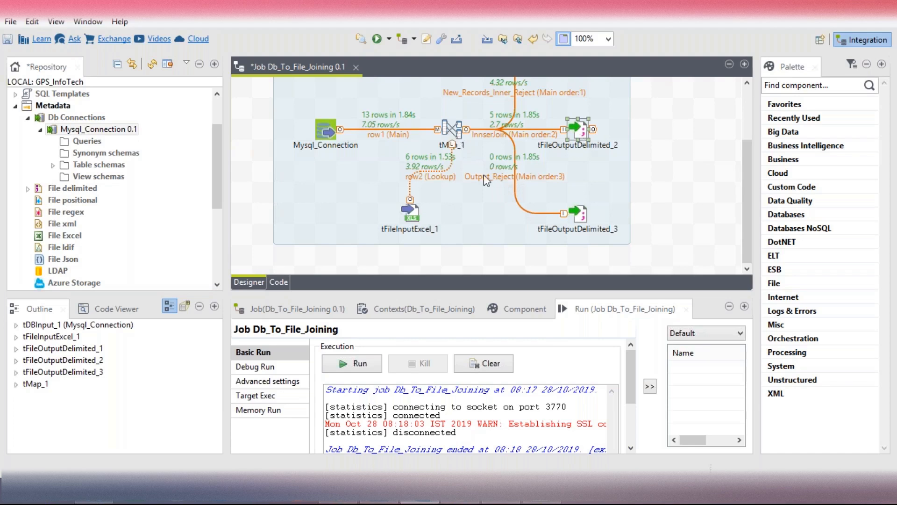
# Open the tMap_1 mapping and enable an expression filter on the InnserJoin output, with its property settings shown
pyautogui.click(454, 130)
pyautogui.doubleClick(454, 130)
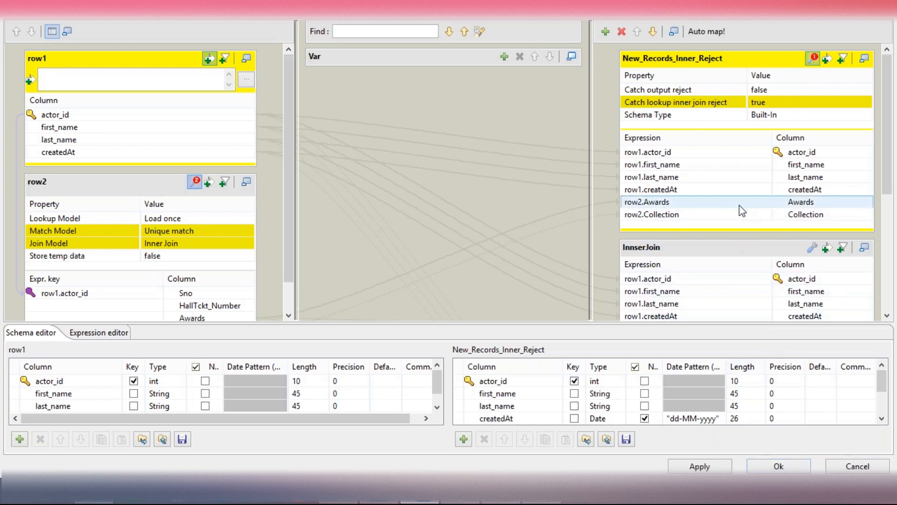
pyautogui.moveTo(890, 190); pyautogui.dragTo(891, 250)
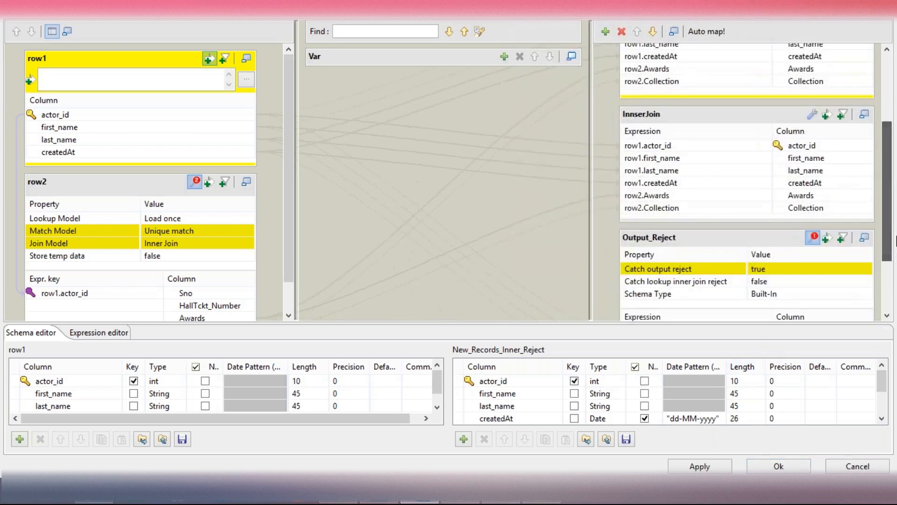
pyautogui.click(812, 115)
pyautogui.click(828, 114)
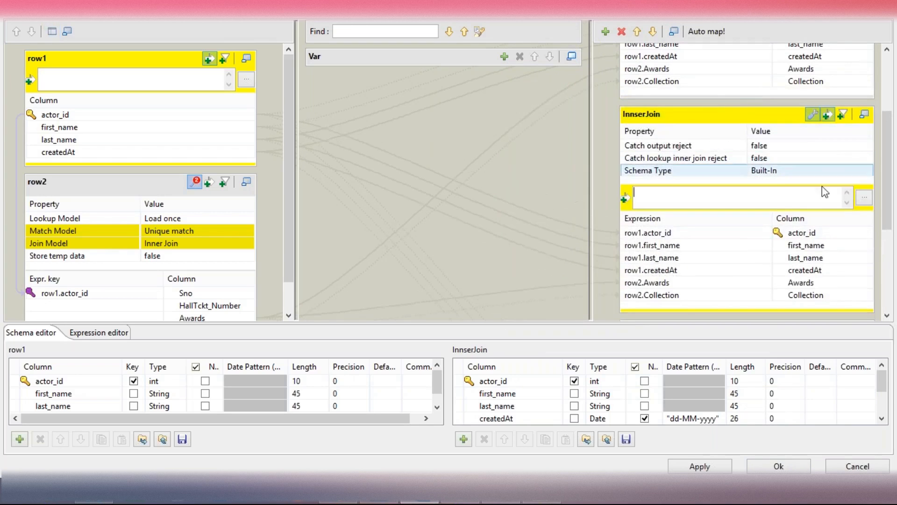
pyautogui.moveTo(815, 239); pyautogui.dragTo(810, 219)
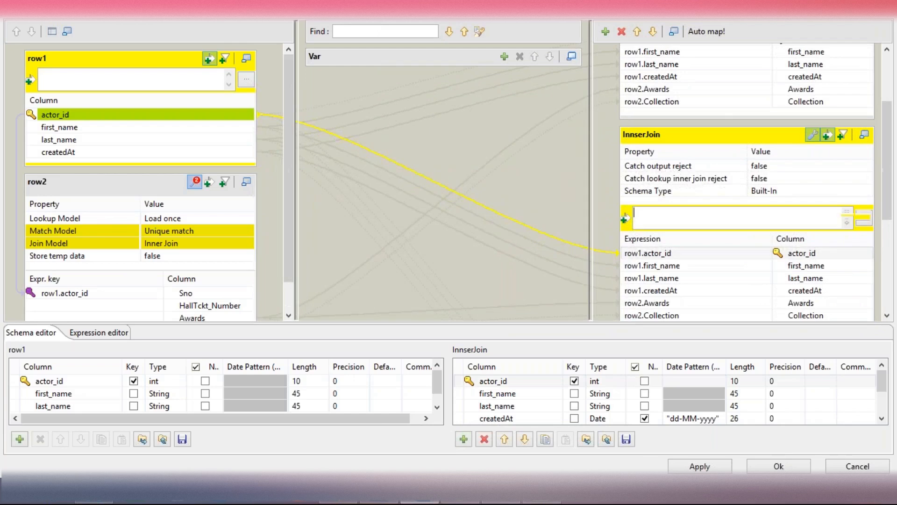
pyautogui.moveTo(801, 257); pyautogui.dragTo(802, 226)
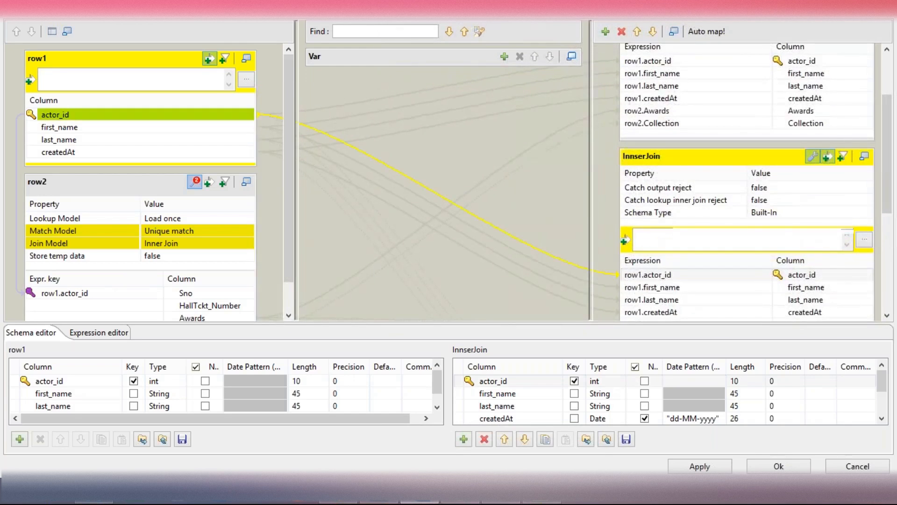
# Set the InnserJoin output filter to row1.actor_id == 29, reusing the expression of its actor_id column
pyautogui.click(641, 276)
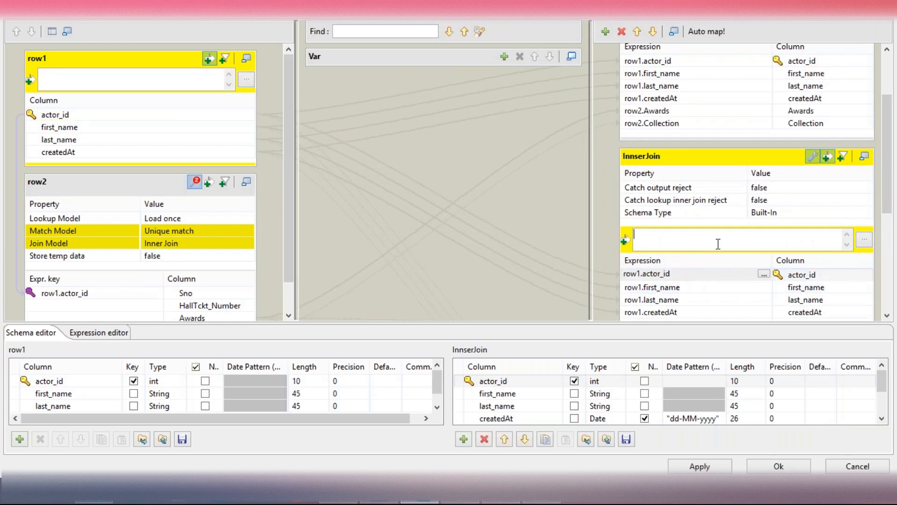
pyautogui.click(792, 279)
pyautogui.click(794, 279)
pyautogui.moveTo(807, 279); pyautogui.dragTo(788, 252)
pyautogui.click(722, 288)
pyautogui.hotkey('ctrl', 'c')
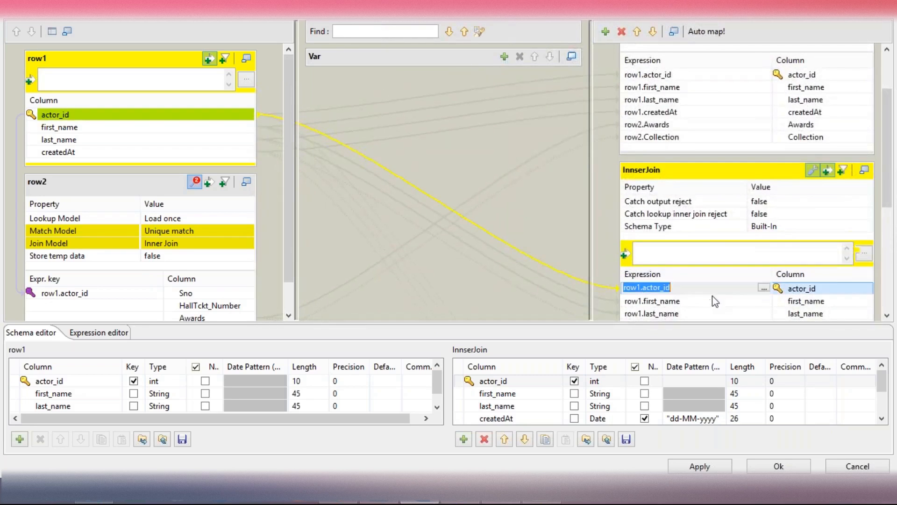
pyautogui.click(719, 258)
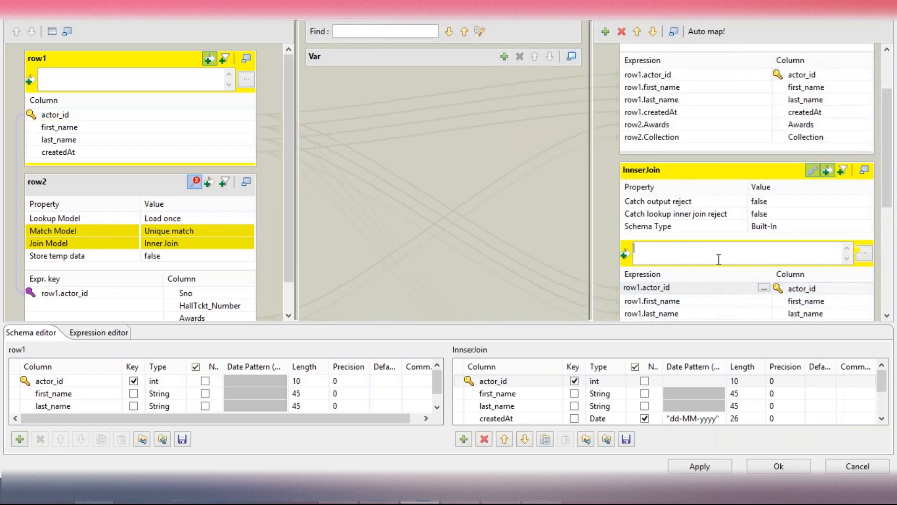
pyautogui.hotkey('ctrl', 'v')
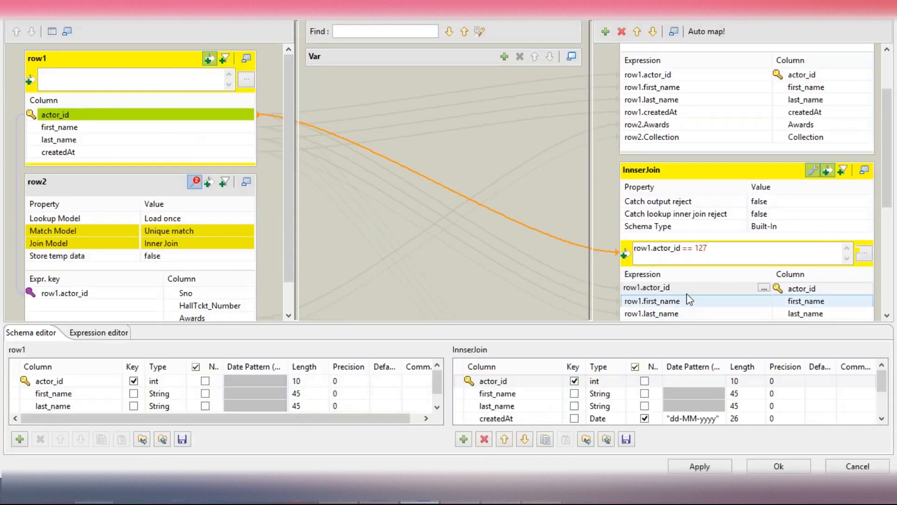
pyautogui.click(758, 252)
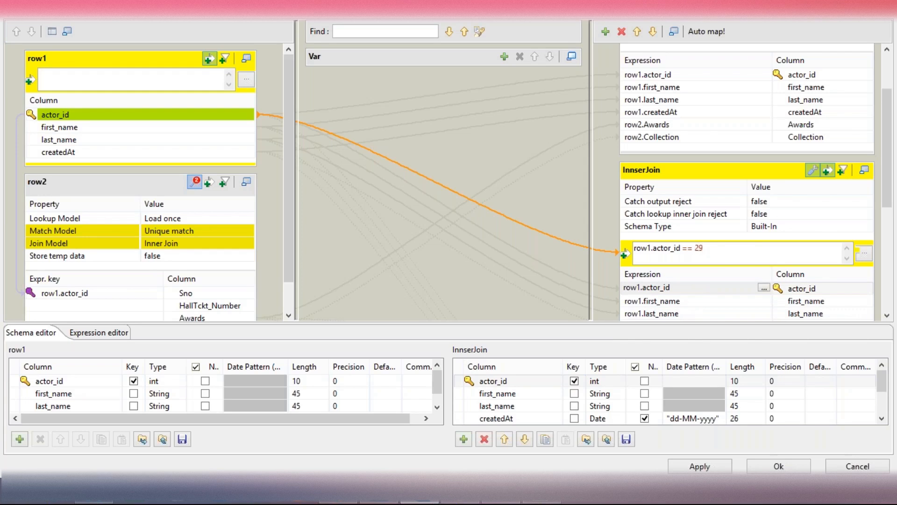
# Accept the tMap_1 changes, save the job, clear the execution log and run the job
pyautogui.click(776, 467)
pyautogui.hotkey('ctrl', 's')
pyautogui.click(488, 364)
pyautogui.click(377, 369)
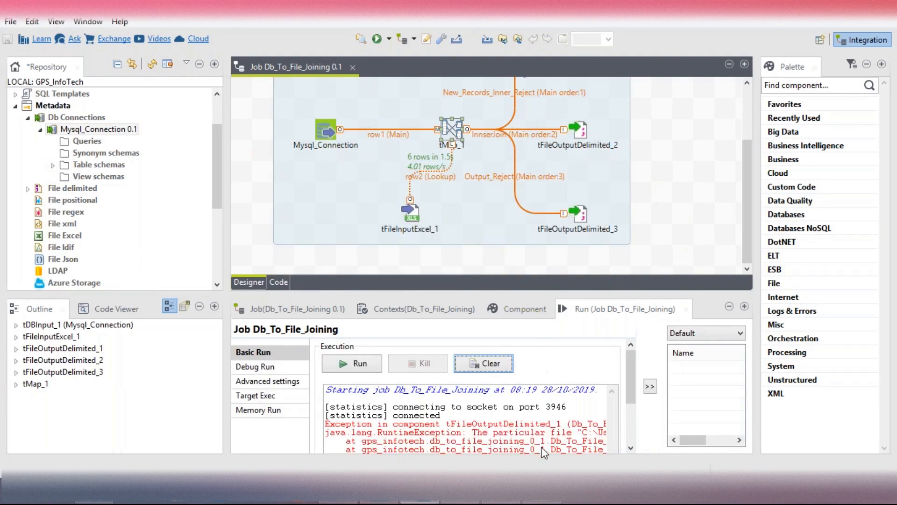
# Examine the run log's exception text and the file-exists option in the advanced settings of tFileOutputDelimited_2
pyautogui.moveTo(632, 378); pyautogui.dragTo(635, 414)
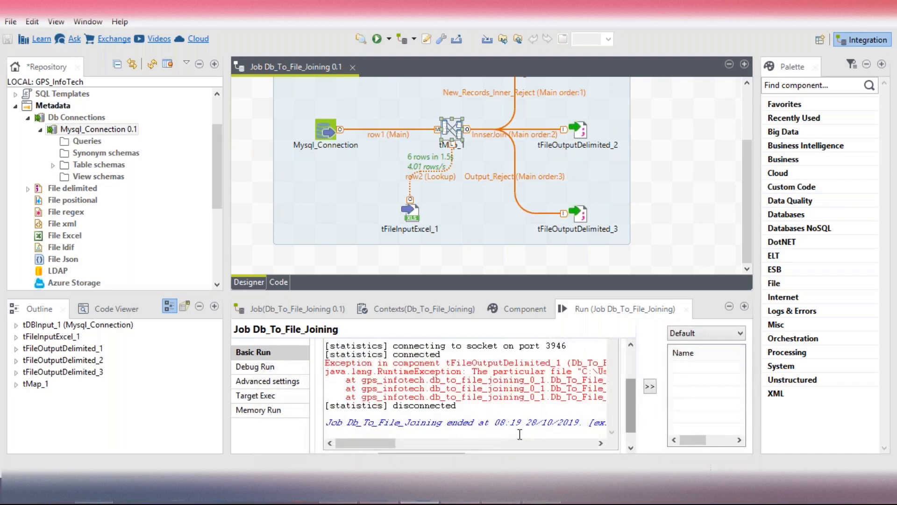
pyautogui.moveTo(383, 441); pyautogui.dragTo(449, 442)
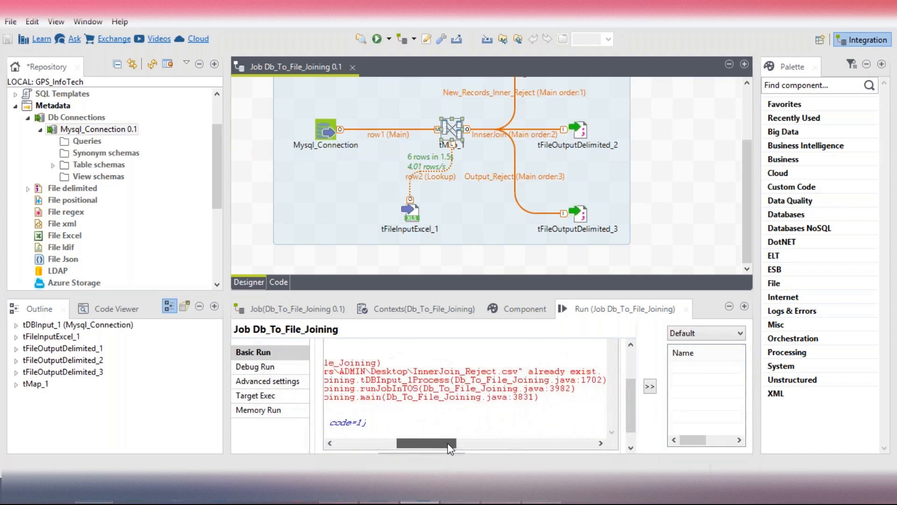
pyautogui.doubleClick(586, 133)
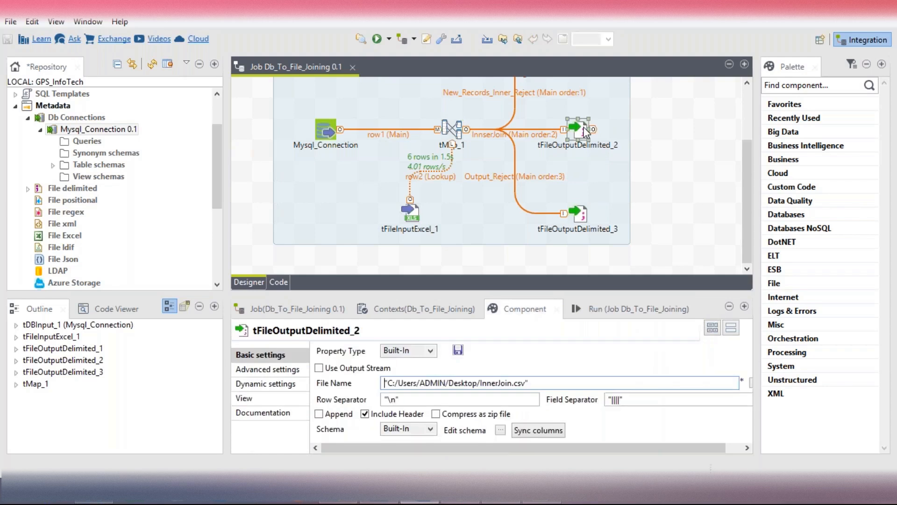
pyautogui.click(266, 371)
pyautogui.scroll(-2, 718, 372)
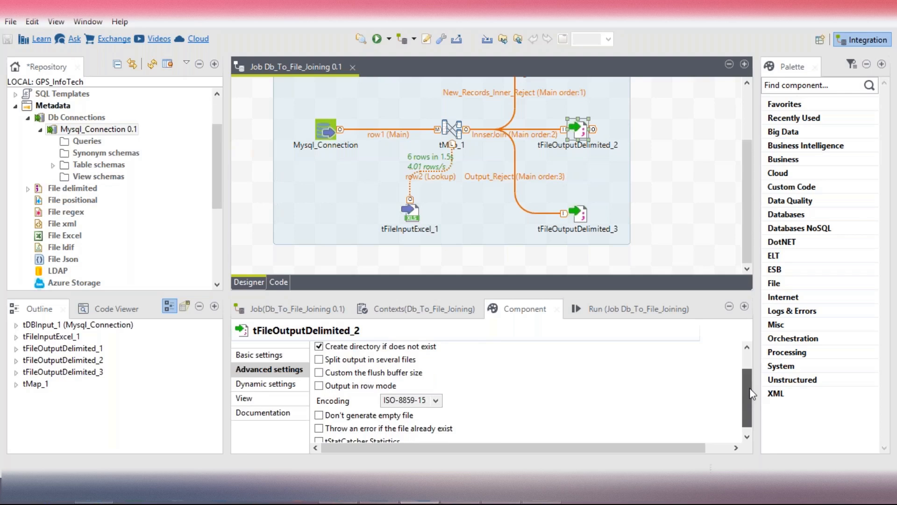
pyautogui.click(582, 309)
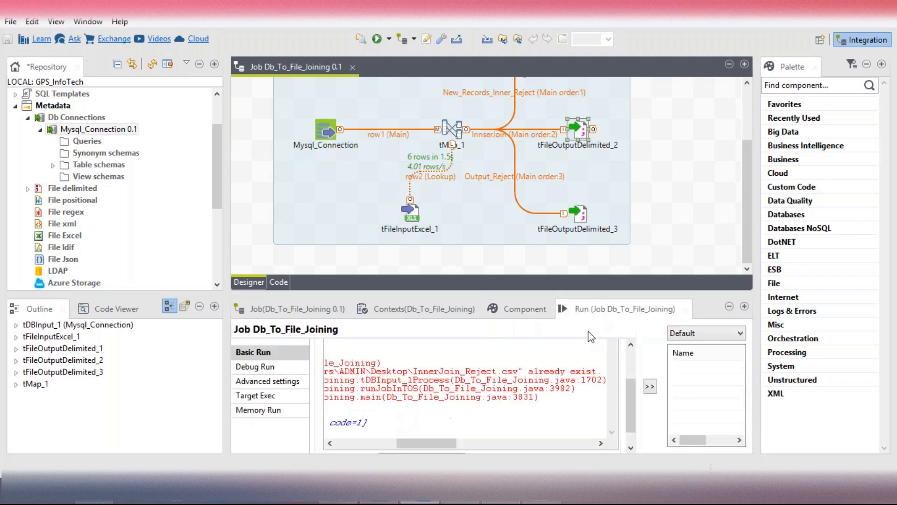
pyautogui.moveTo(437, 450); pyautogui.dragTo(374, 450)
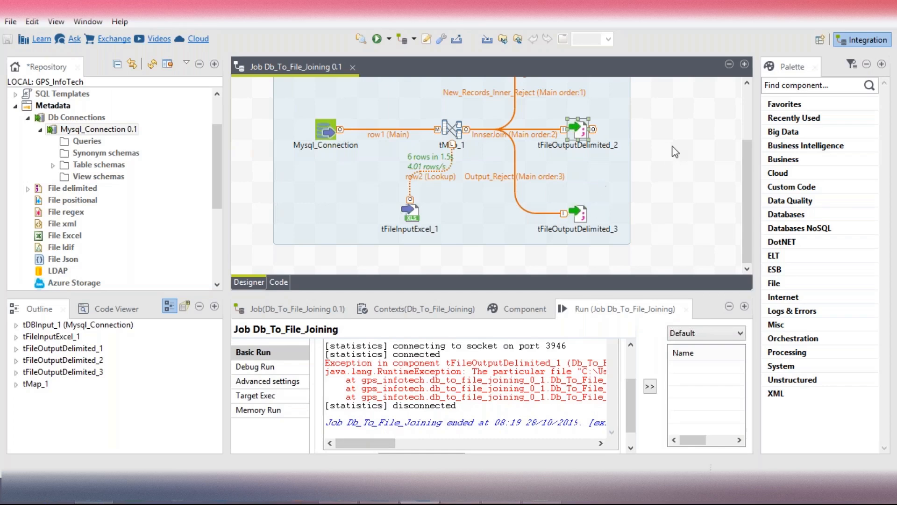
# Switch to the desktop and delete the InnerJoin, OutputReject and InnerJoin_Reject output files
pyautogui.press('super+d')
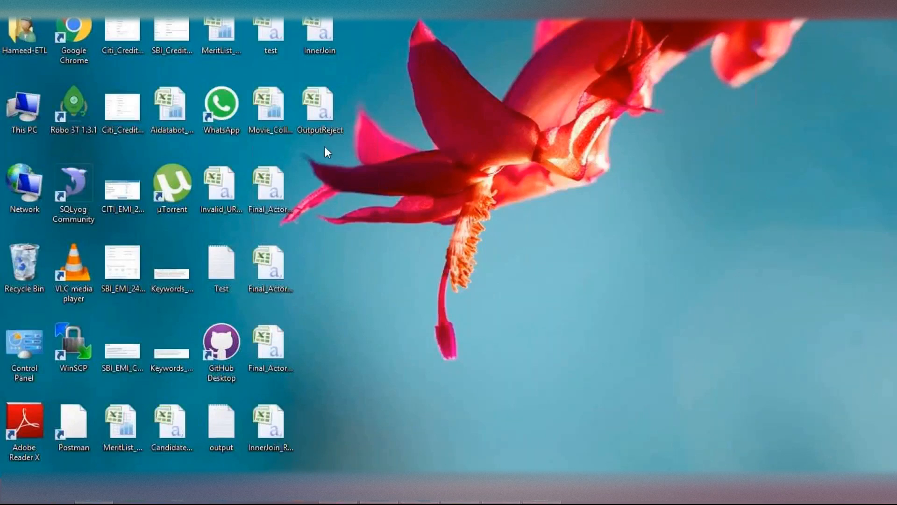
pyautogui.click(317, 103)
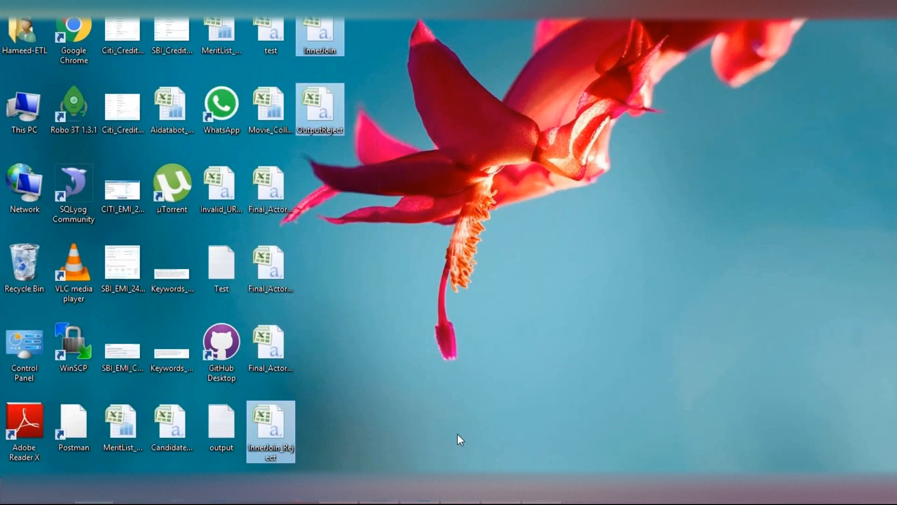
pyautogui.press('Delete')
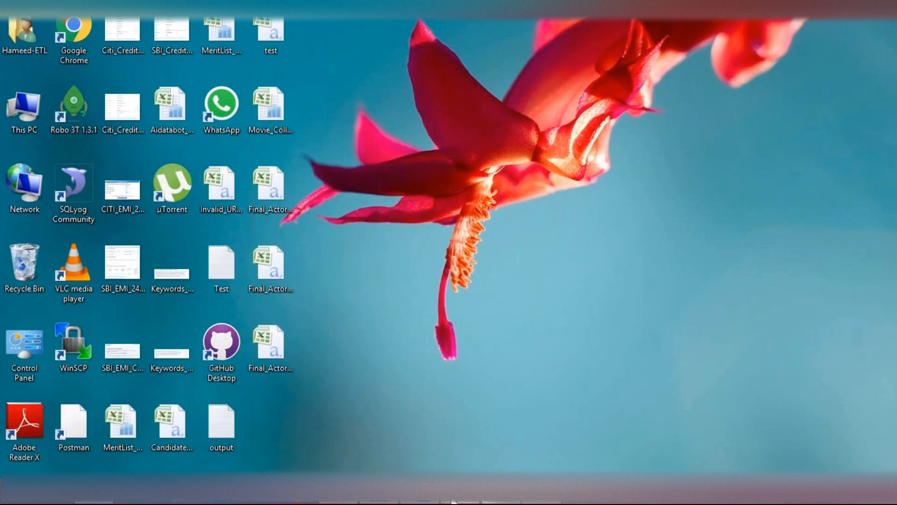
# Switch back to Talend, run the Db_To_File_Joining job again and bring all three outputs' row statistics into view
pyautogui.click(420, 502)
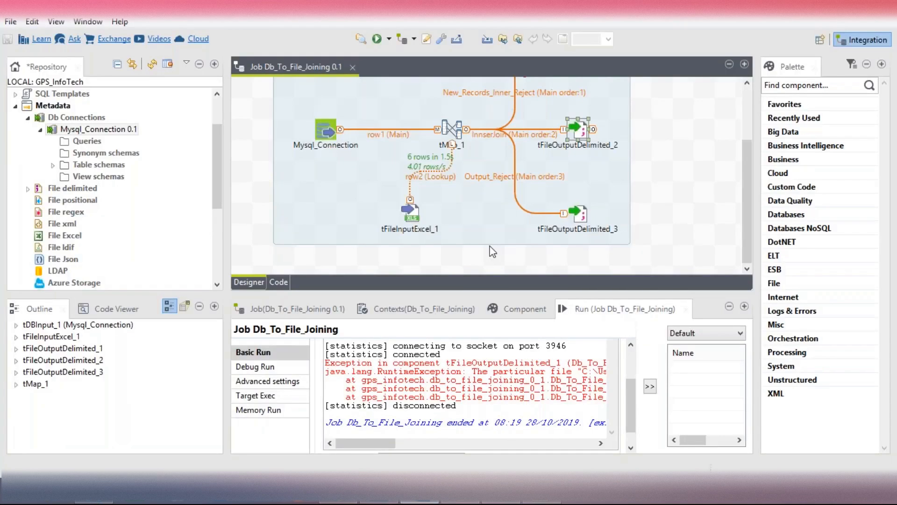
pyautogui.press('F6')
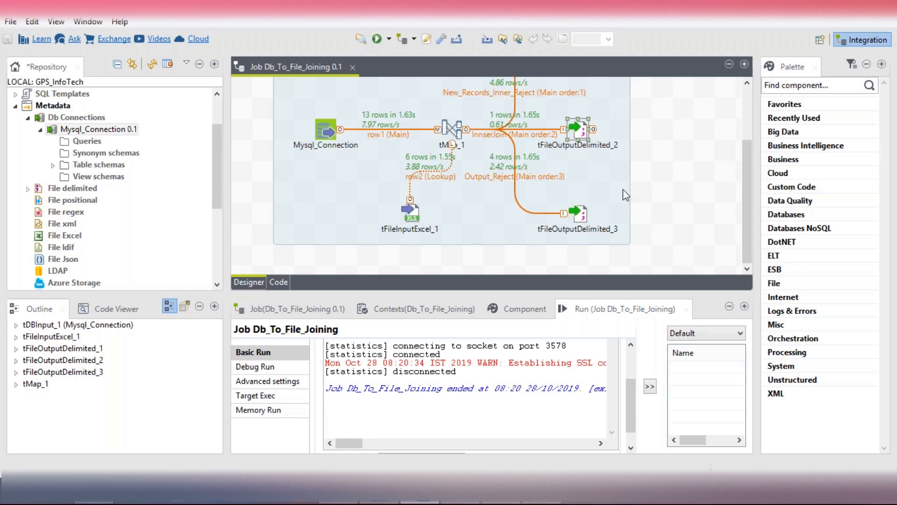
pyautogui.moveTo(750, 228); pyautogui.dragTo(750, 207)
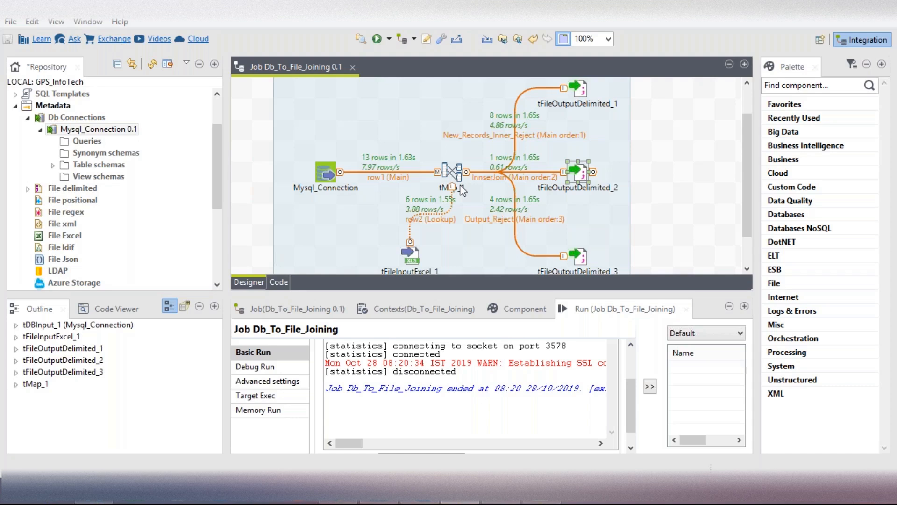
# Compare the three delimited outputs on the canvas and check the file names of tFileOutputDelimited_2 and tFileOutputDelimited_3
pyautogui.click(575, 89)
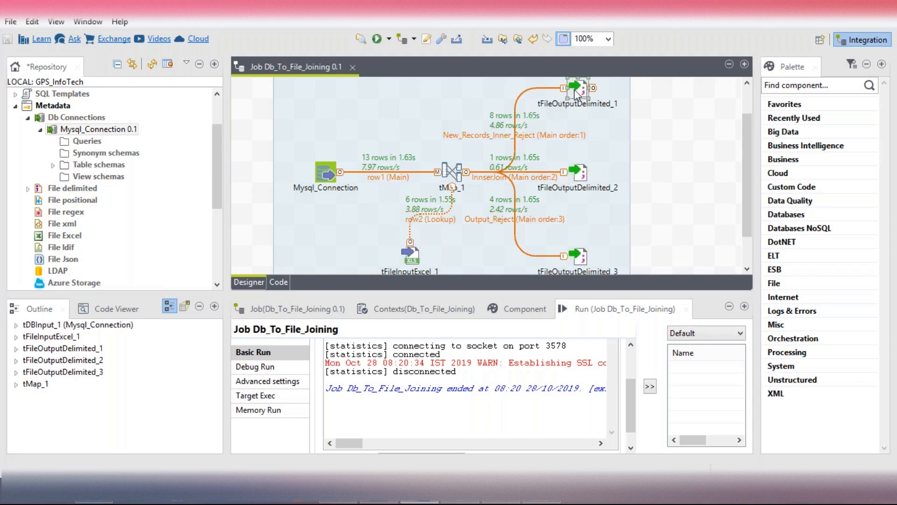
pyautogui.click(574, 176)
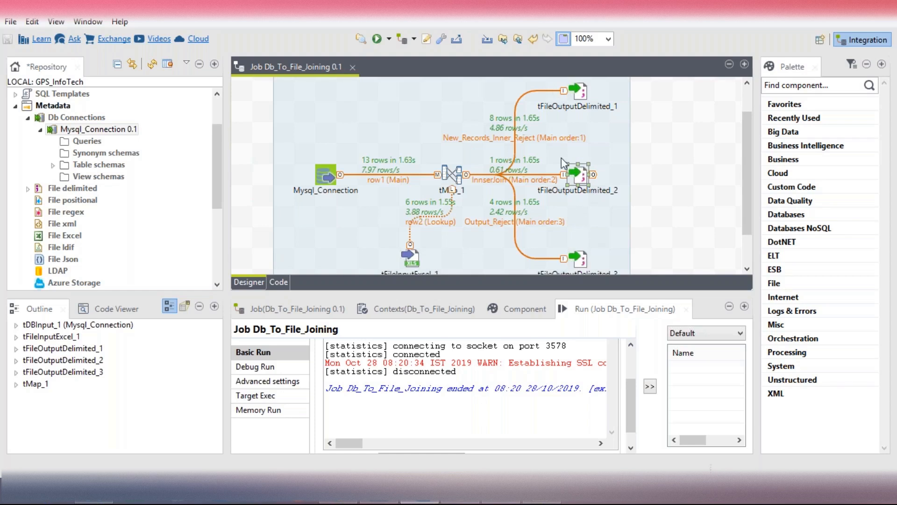
pyautogui.click(572, 94)
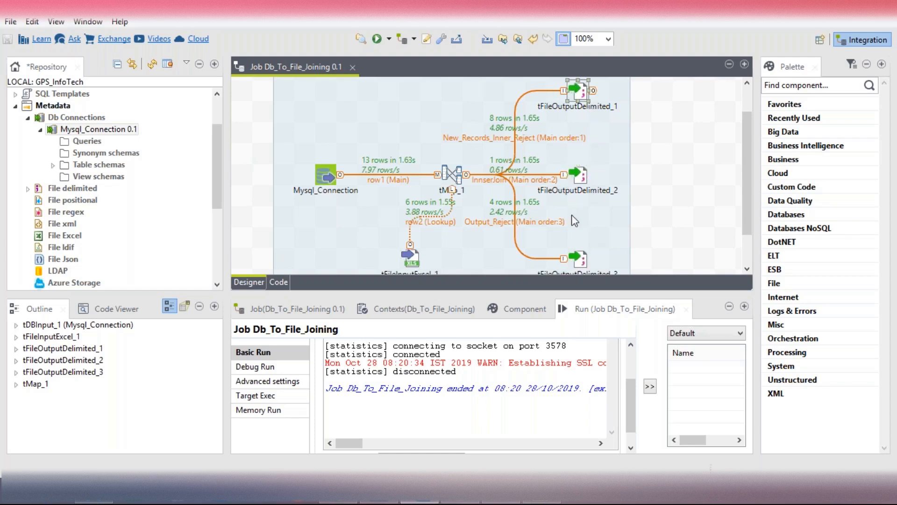
pyautogui.click(580, 256)
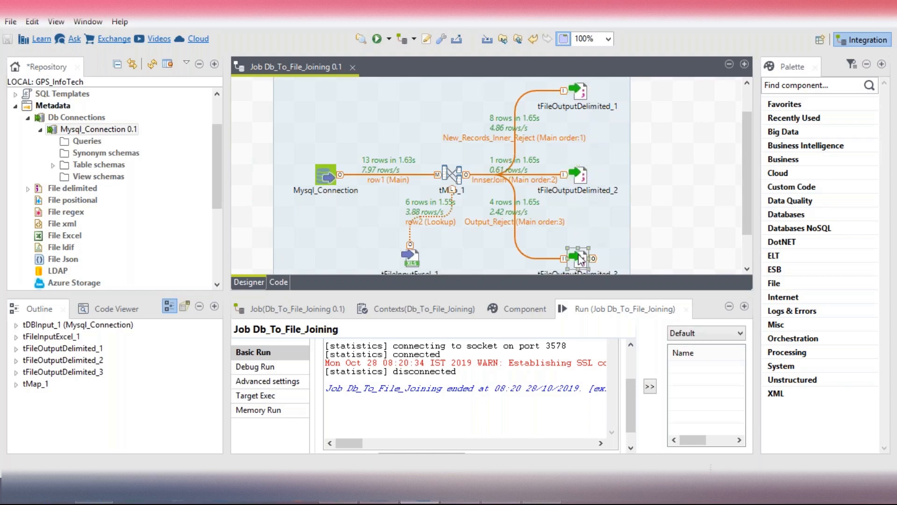
pyautogui.click(578, 179)
pyautogui.doubleClick(576, 177)
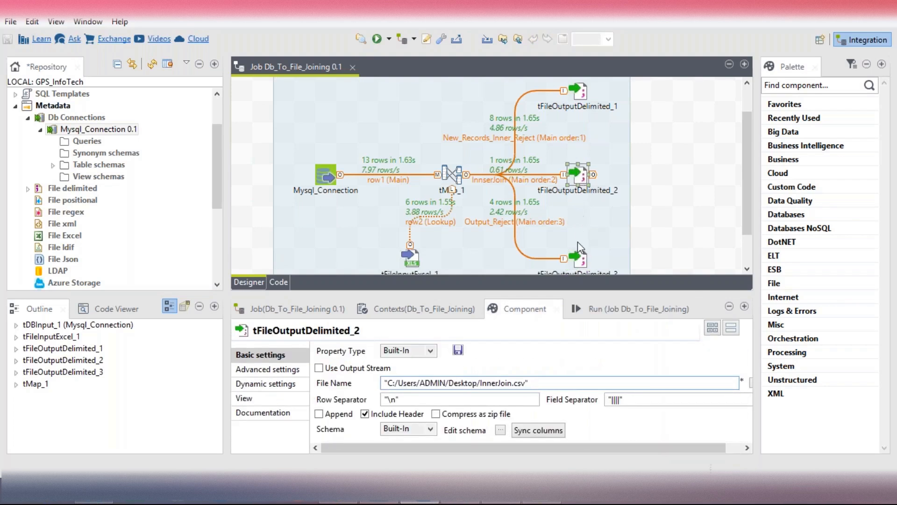
pyautogui.click(579, 263)
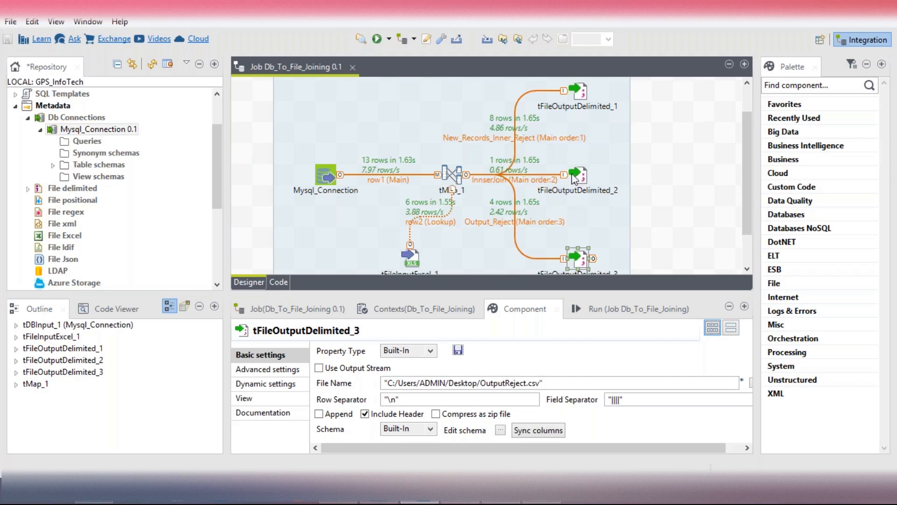
# Open the tMap_1 mapping and examine New_Records_Inner_Reject's lookup inner join reject setting and the InnserJoin filter expression
pyautogui.click(456, 175)
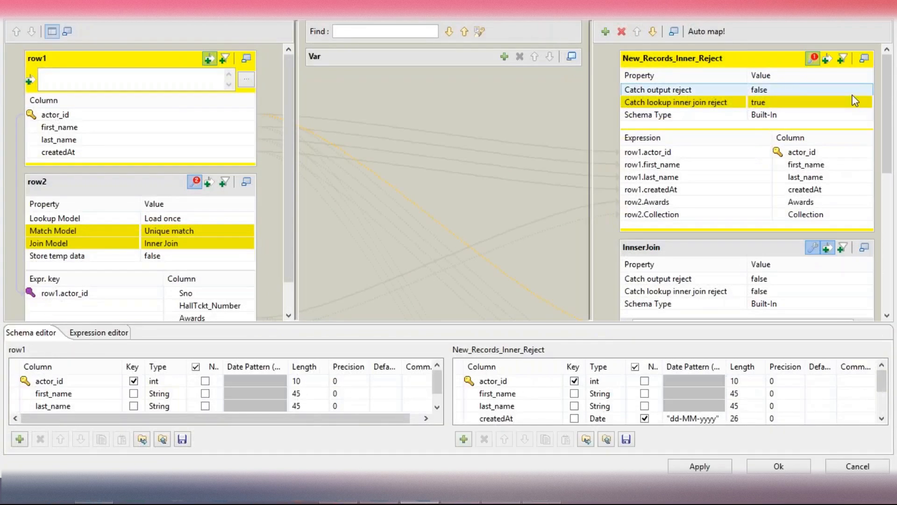
pyautogui.click(851, 97)
pyautogui.click(682, 106)
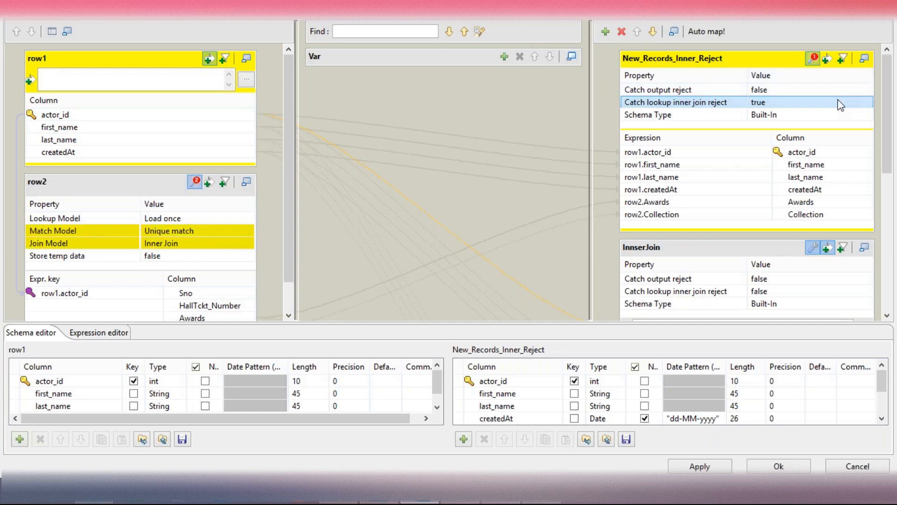
pyautogui.scroll(-3, 879, 173)
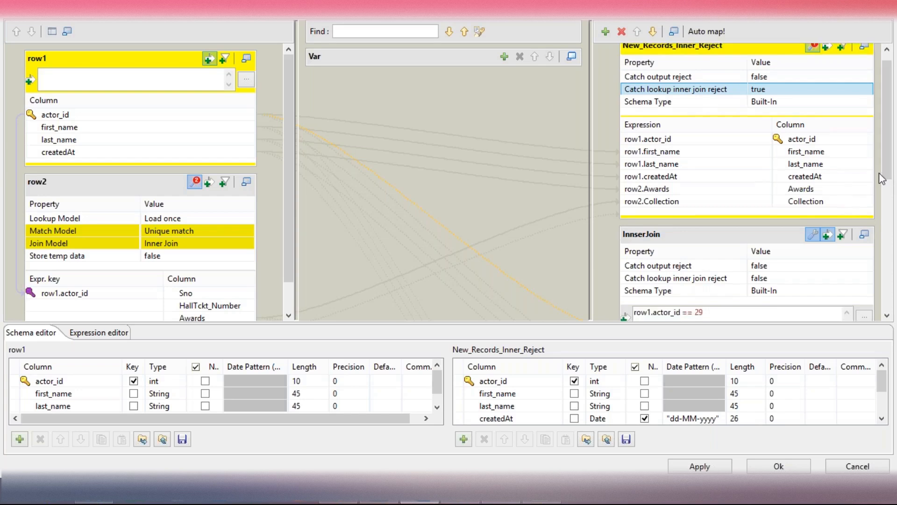
pyautogui.click(784, 174)
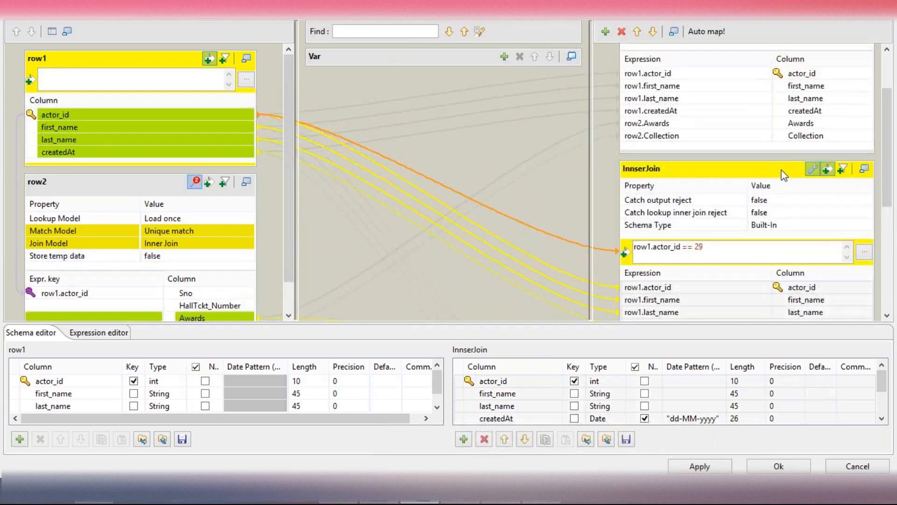
pyautogui.scroll(-2, 784, 177)
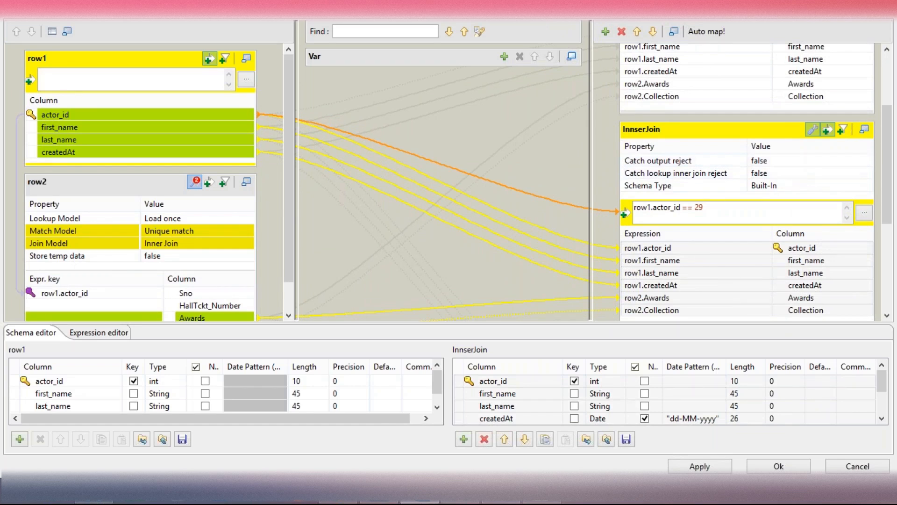
pyautogui.click(724, 213)
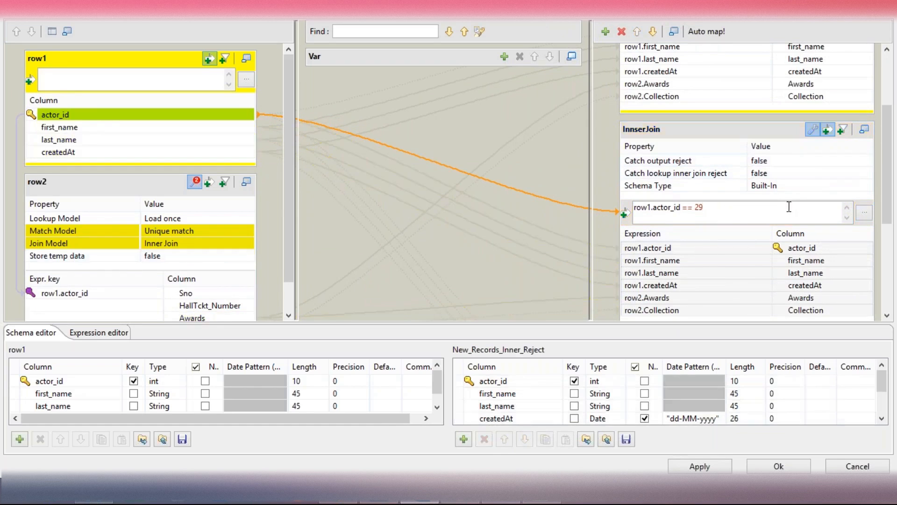
pyautogui.scroll(-2, 795, 211)
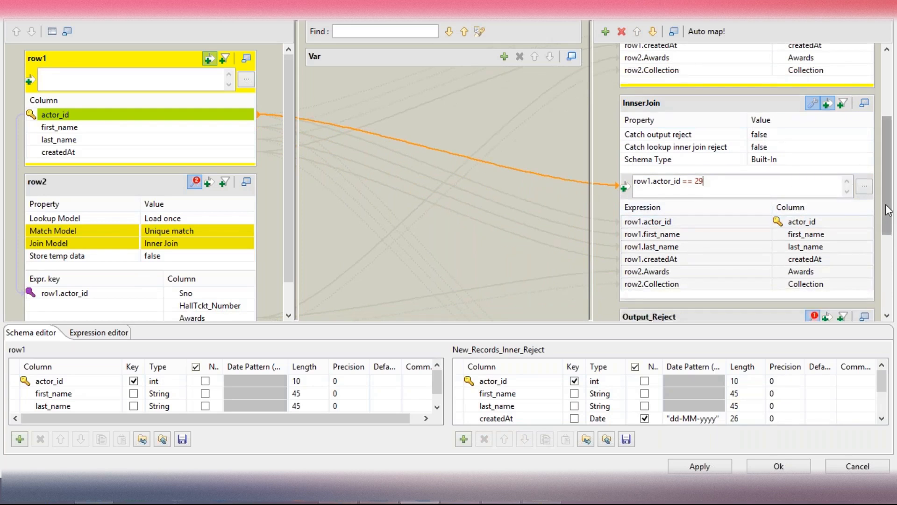
# Compare the InnserJoin output's filter and mapped columns with the catch output reject setting of Output_Reject
pyautogui.moveTo(887, 210); pyautogui.dragTo(895, 239)
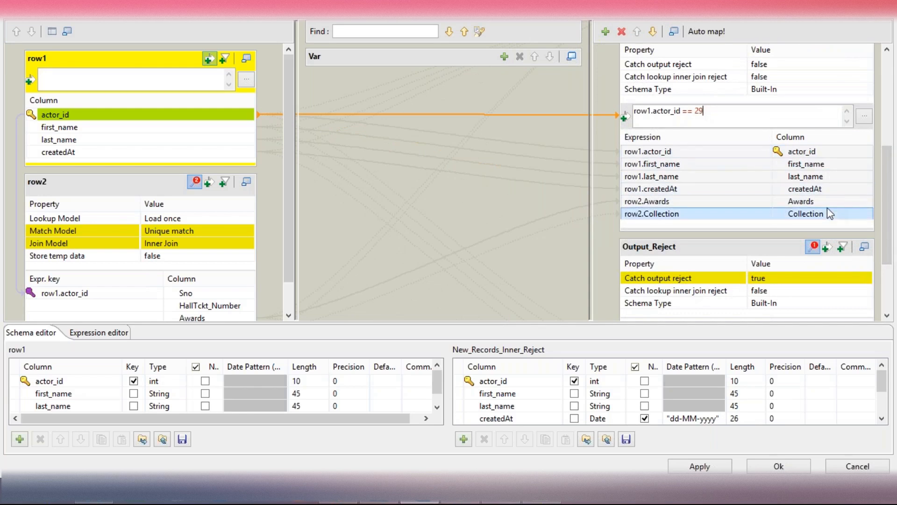
pyautogui.scroll(-3, 795, 229)
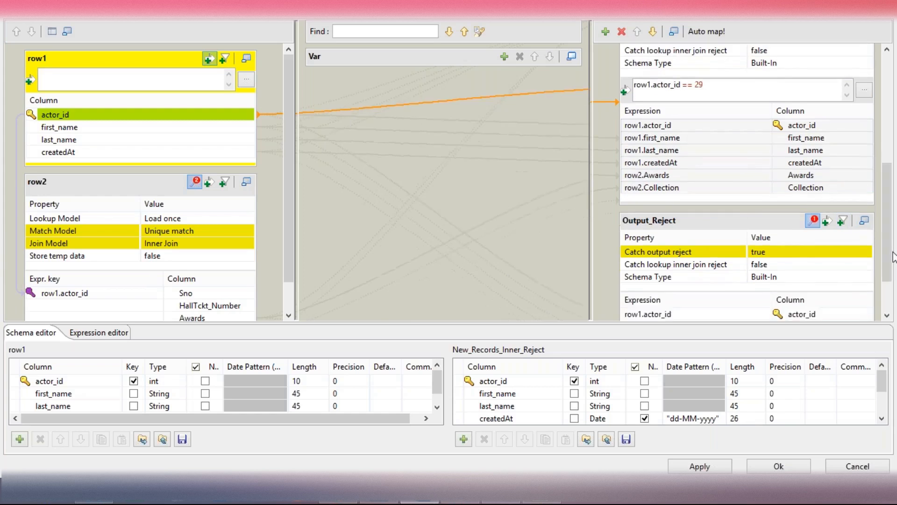
pyautogui.scroll(3, 750, 178)
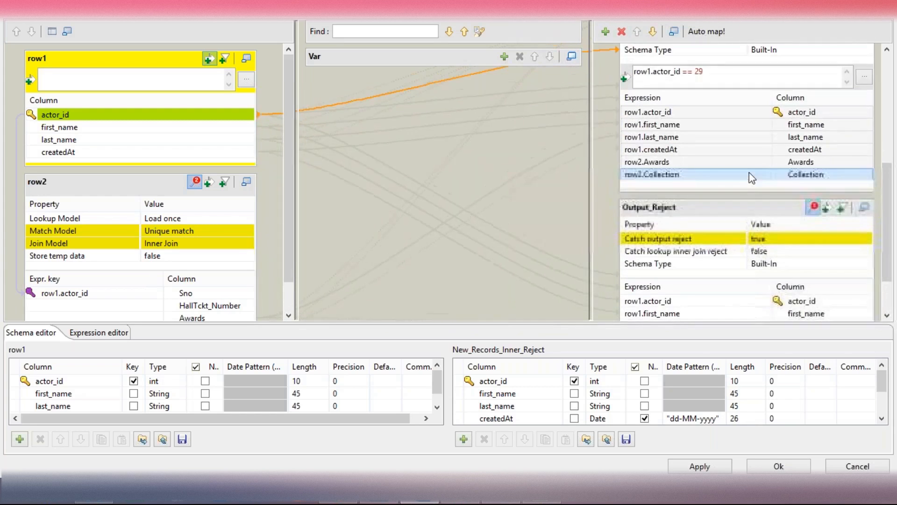
pyautogui.scroll(2, 674, 140)
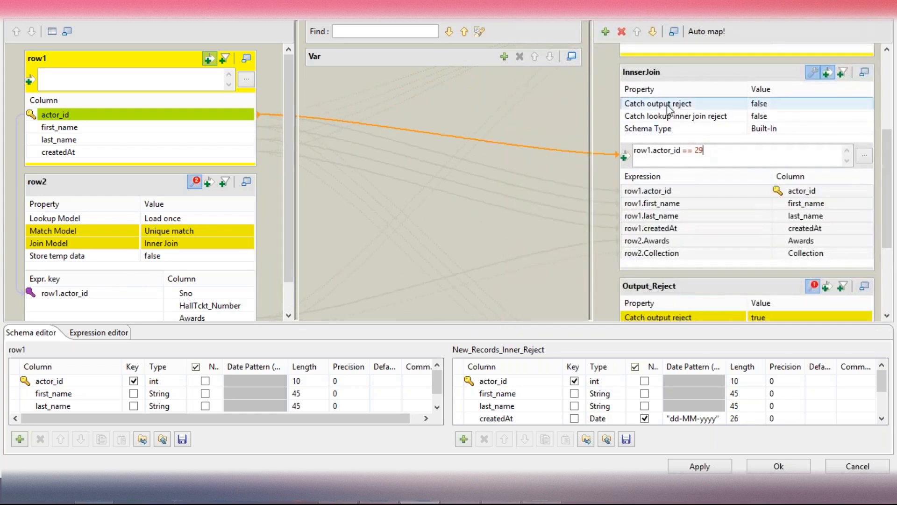
pyautogui.click(662, 75)
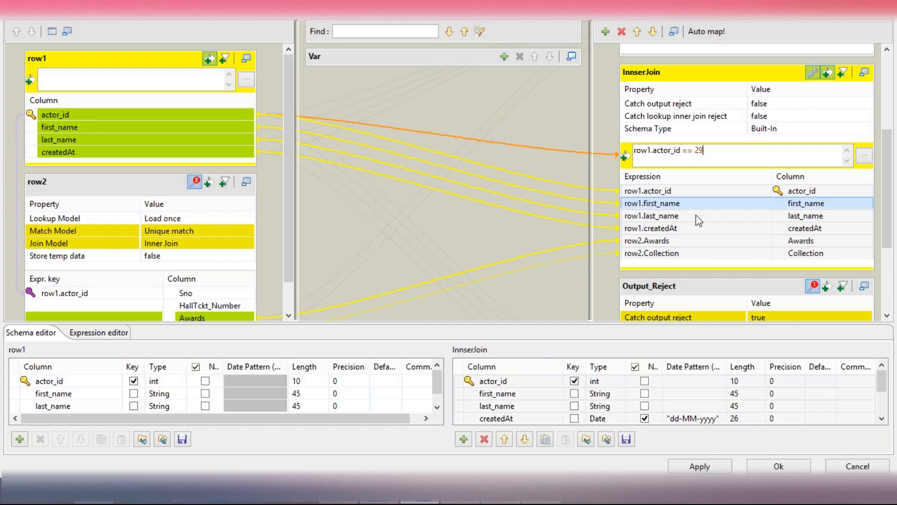
pyautogui.scroll(-2, 698, 215)
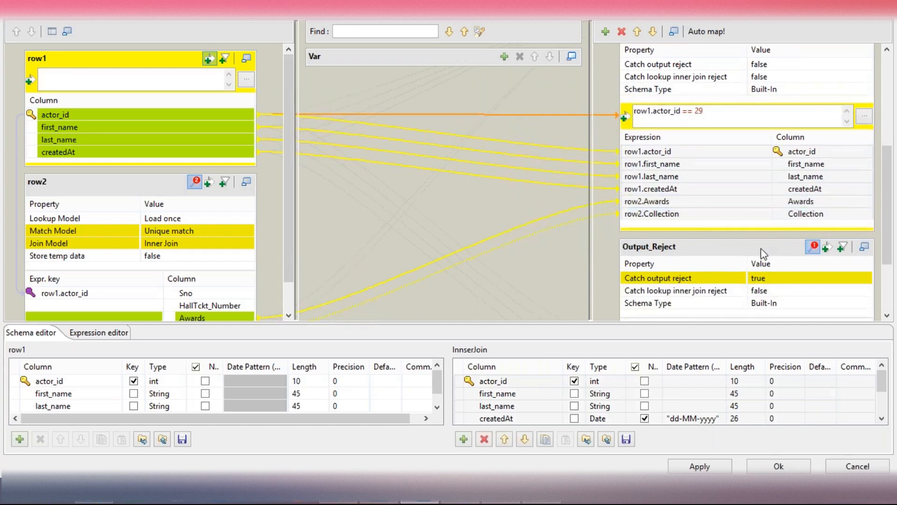
pyautogui.moveTo(888, 234); pyautogui.dragTo(889, 255)
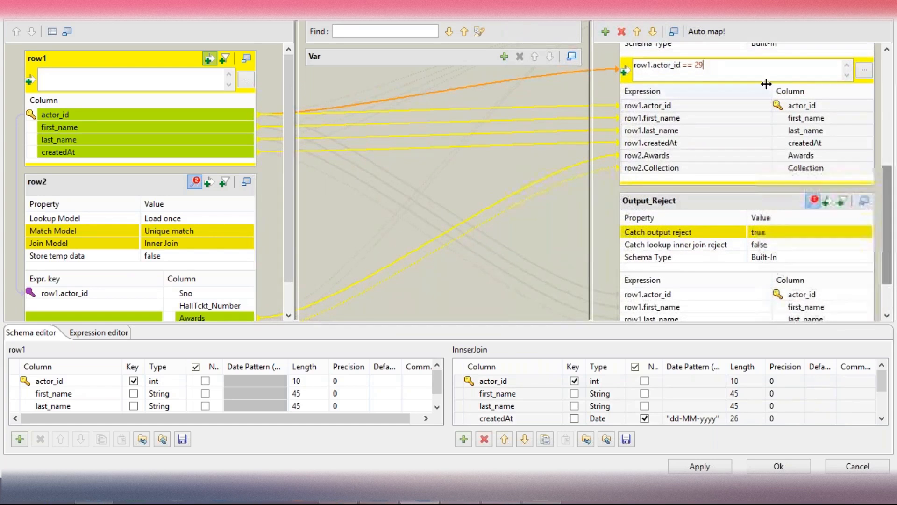
pyautogui.click(840, 107)
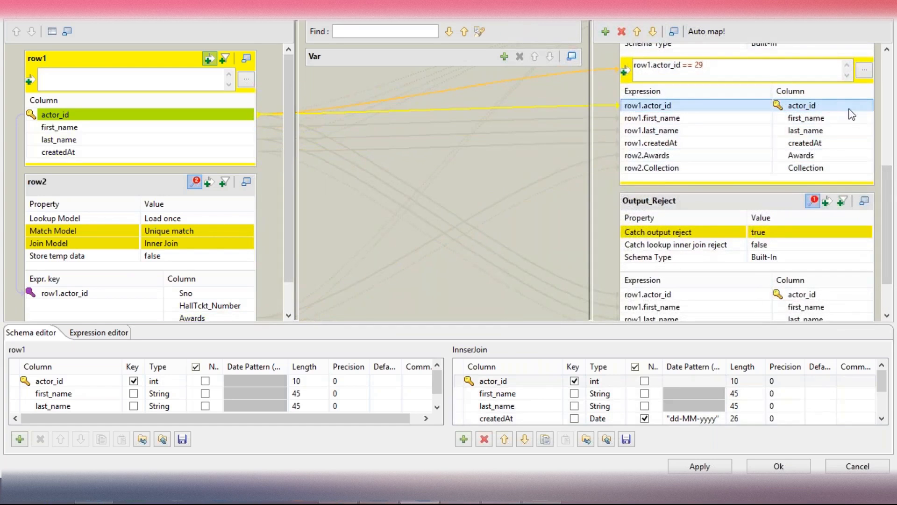
pyautogui.click(763, 235)
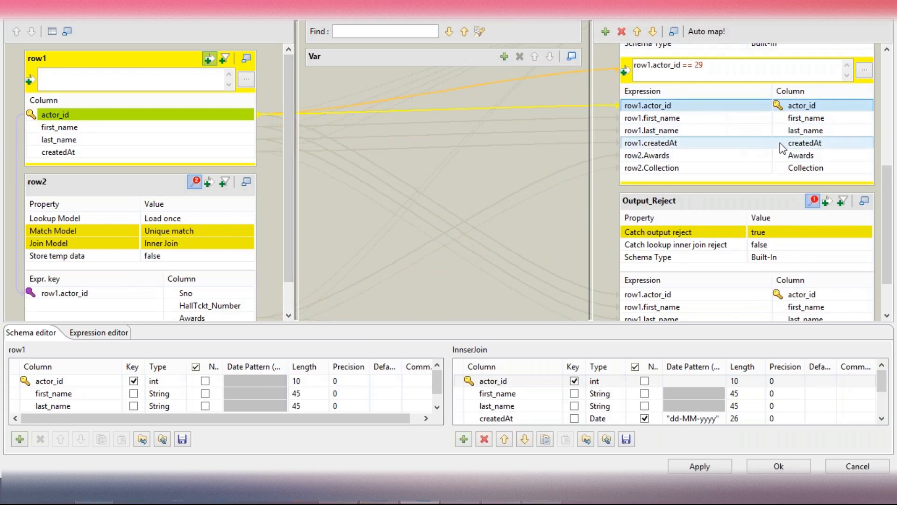
pyautogui.click(735, 69)
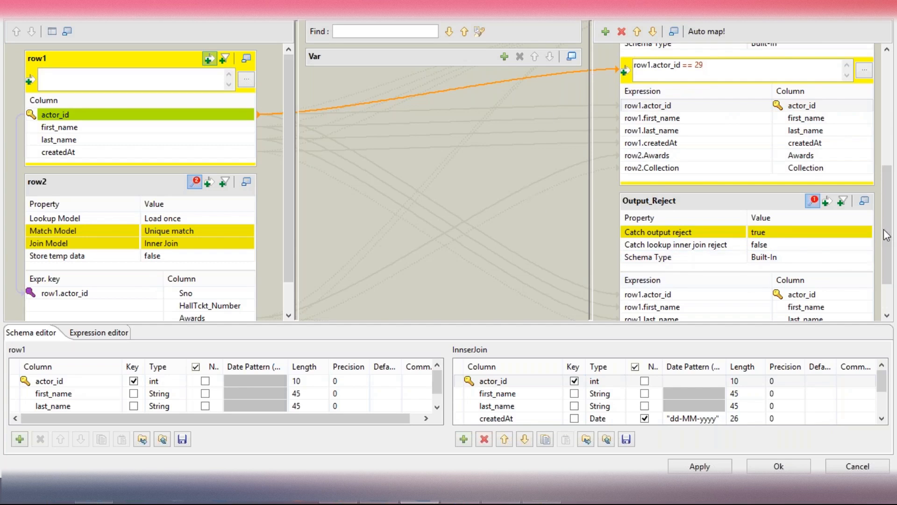
# Check Output_Reject's reject properties and column mappings, accept the tMap_1 mapping and save the job
pyautogui.scroll(-2, 887, 236)
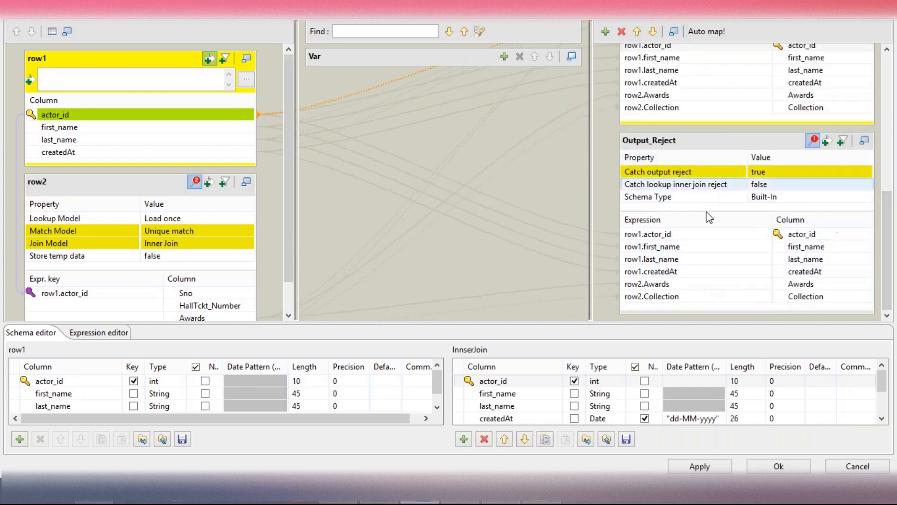
pyautogui.click(785, 173)
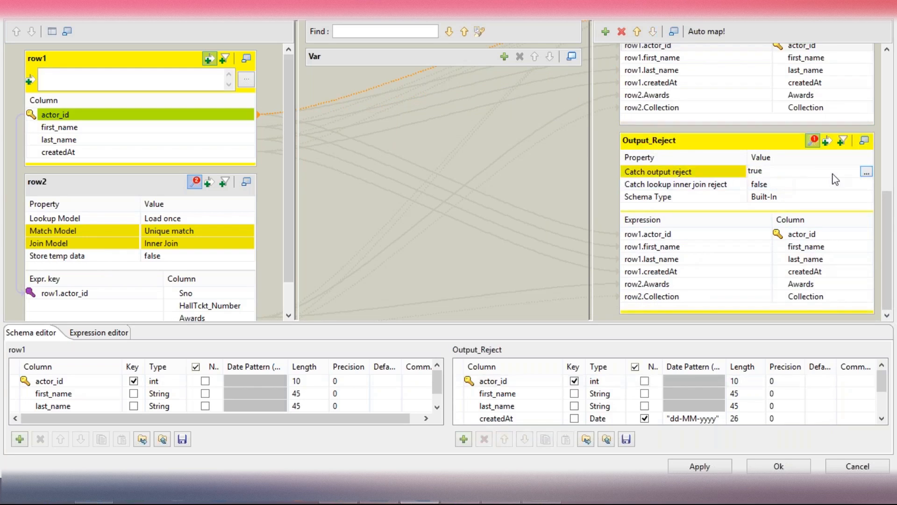
pyautogui.click(680, 175)
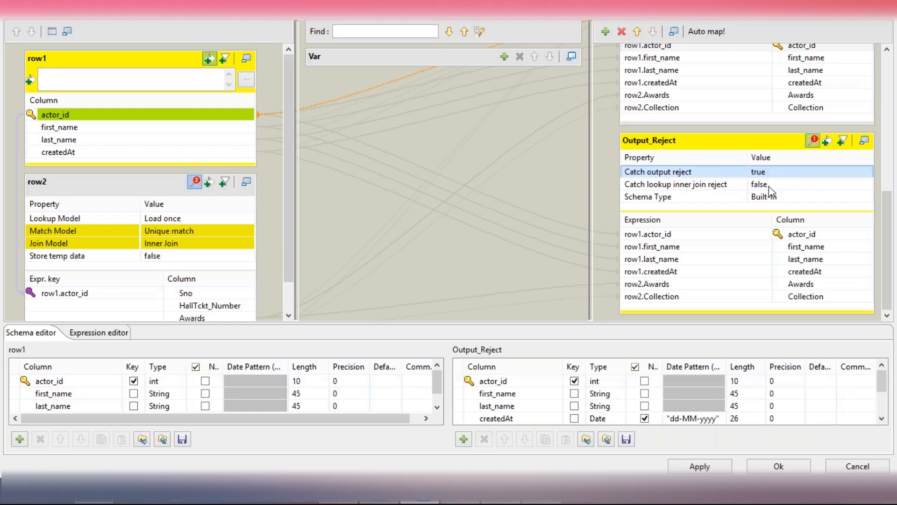
pyautogui.click(797, 470)
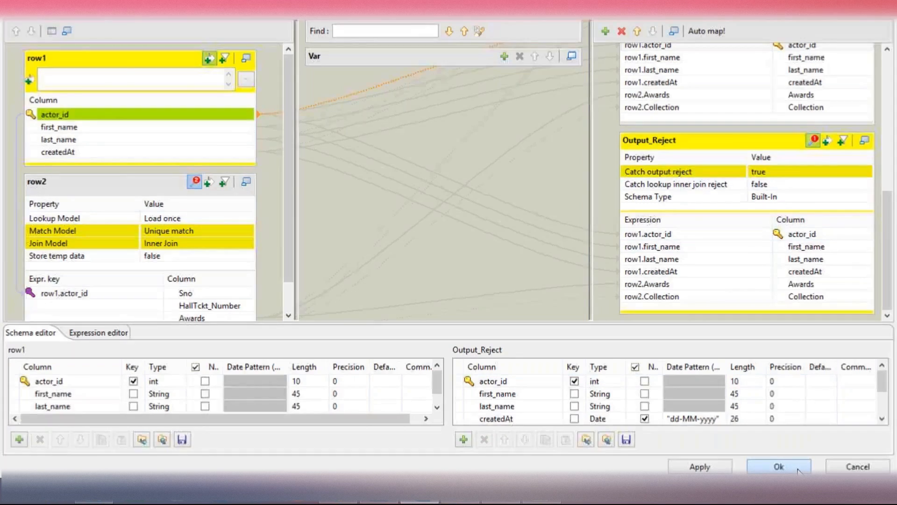
pyautogui.hotkey('ctrl', 's')
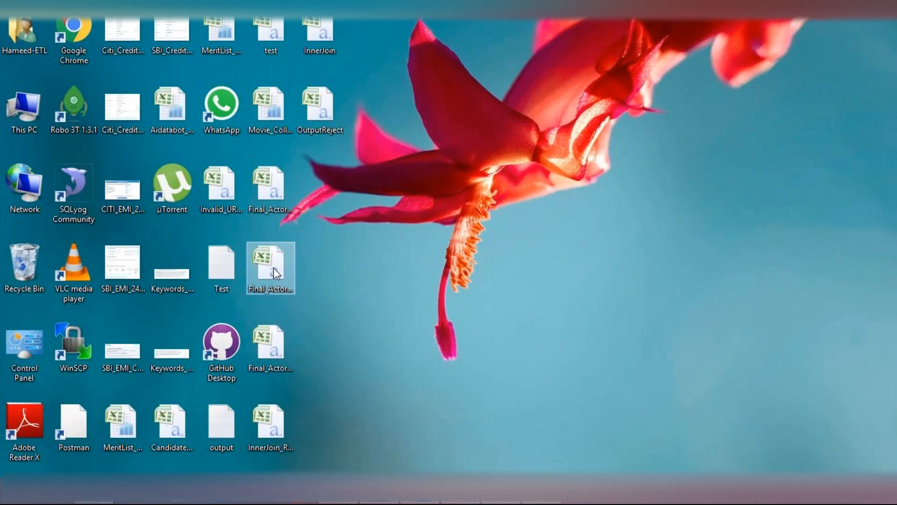
# Switch to the desktop, open the InnerJoin output file in Notepad++ and check the actor_id of its data row
pyautogui.click(273, 268)
pyautogui.click(274, 341)
pyautogui.click(271, 275)
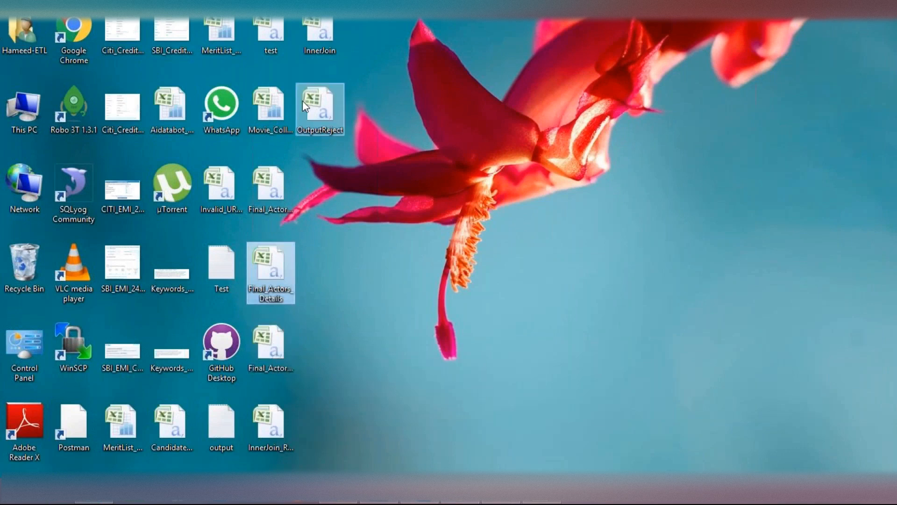
pyautogui.click(313, 36)
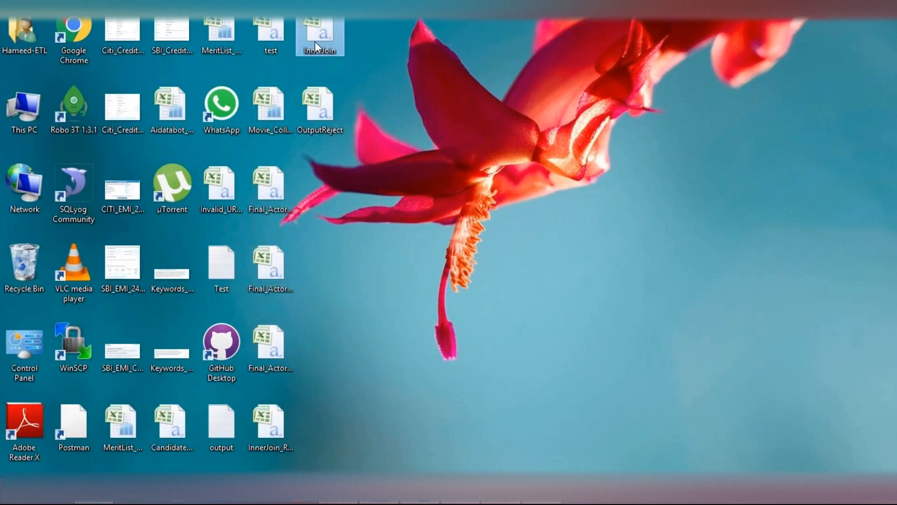
pyautogui.rightClick(315, 41)
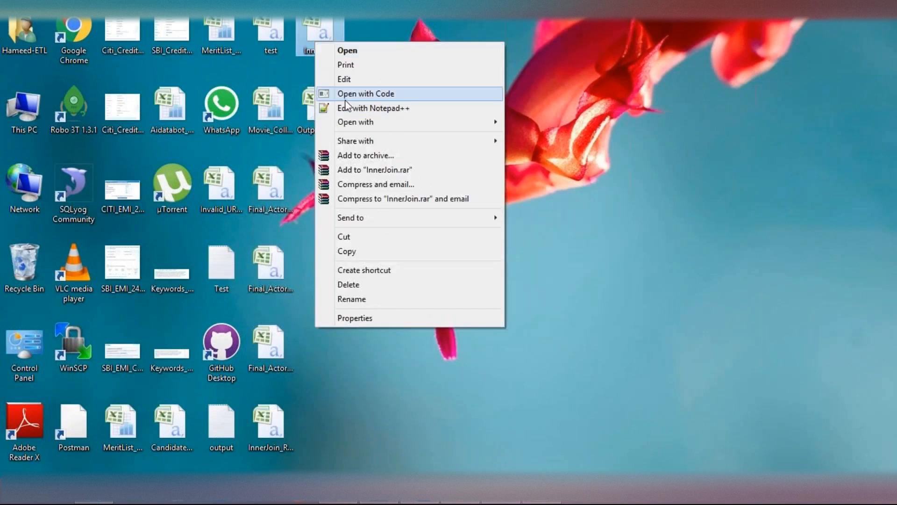
pyautogui.click(350, 112)
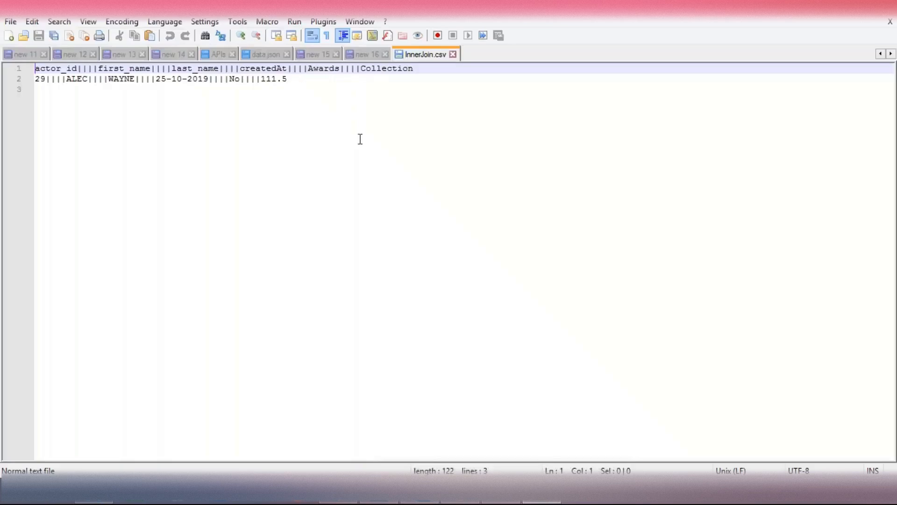
pyautogui.moveTo(36, 78); pyautogui.dragTo(45, 79)
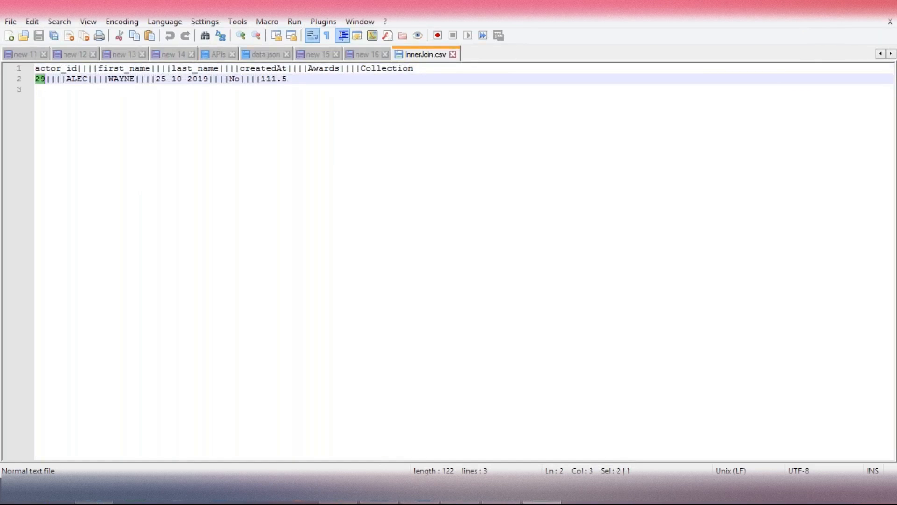
pyautogui.click(842, 6)
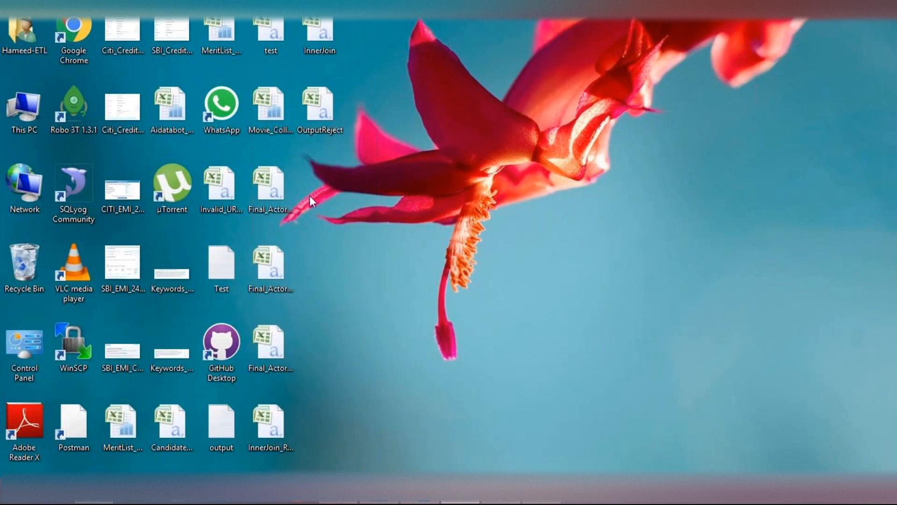
# Open the InnerJoin_Reject output file from the desktop in Excel and select cell A13 below its rows
pyautogui.click(270, 421)
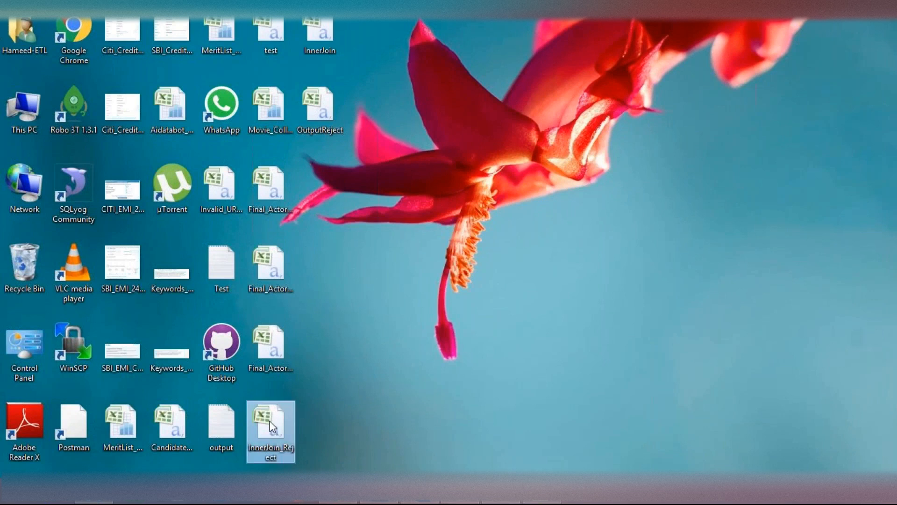
pyautogui.rightClick(270, 421)
pyautogui.click(324, 140)
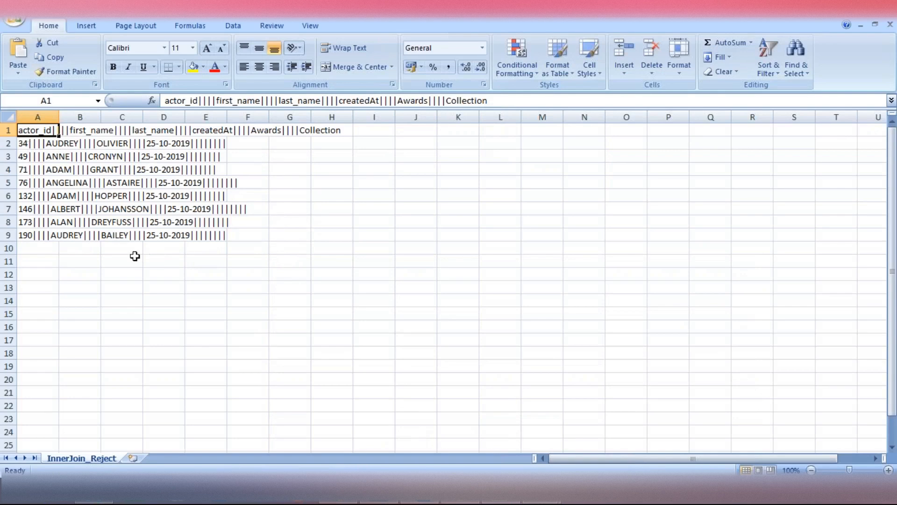
pyautogui.click(33, 293)
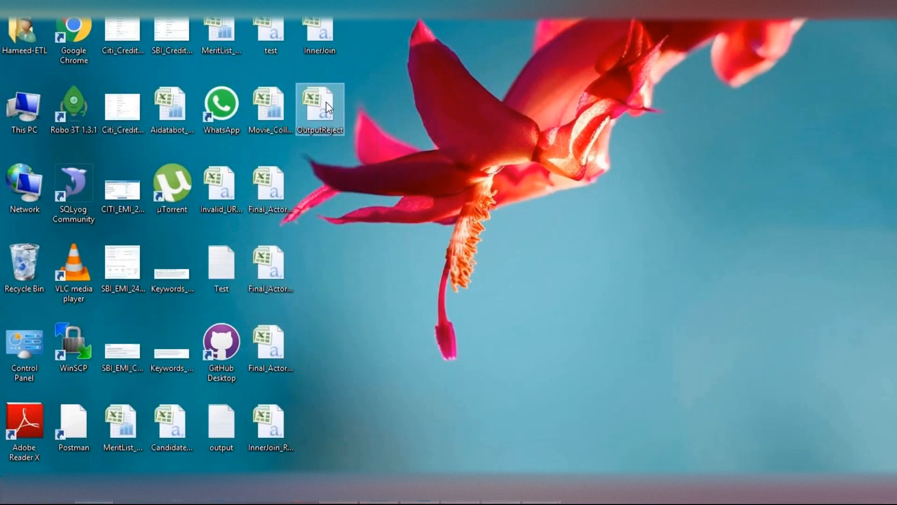
# Open the OutputReject file from the desktop in Notepad++ and copy its entire contents
pyautogui.rightClick(328, 103)
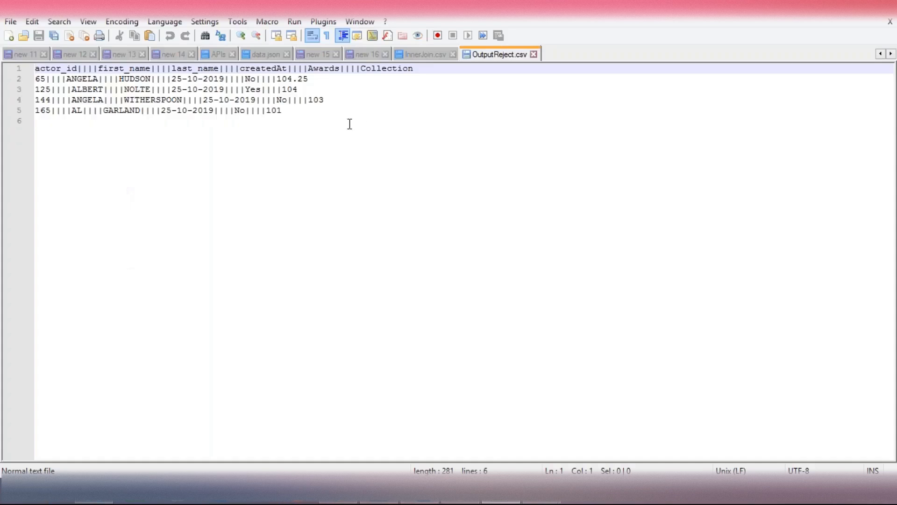
pyautogui.moveTo(349, 122); pyautogui.dragTo(6, 69)
pyautogui.hotkey('ctrl', 'c')
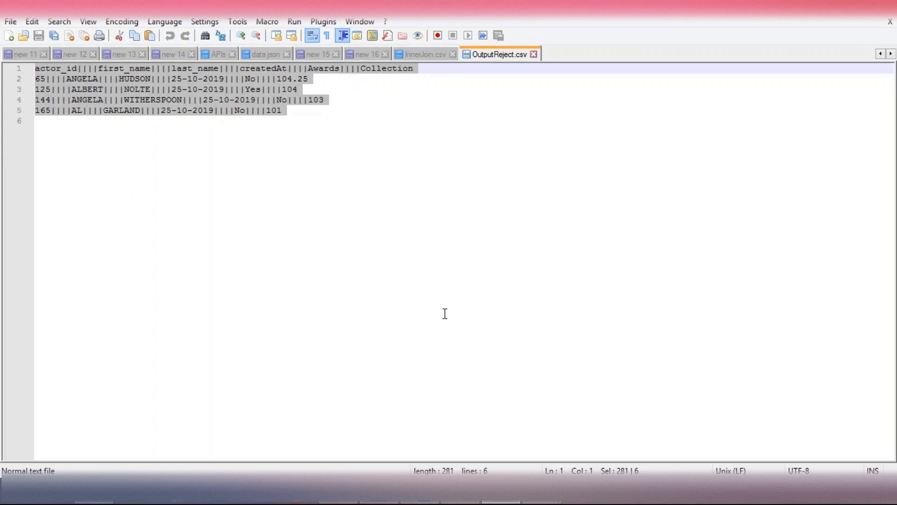
# Paste the copied OutputReject rows into the InnerJoin_Reject workbook in Excel, starting at cell A13
pyautogui.click(541, 493)
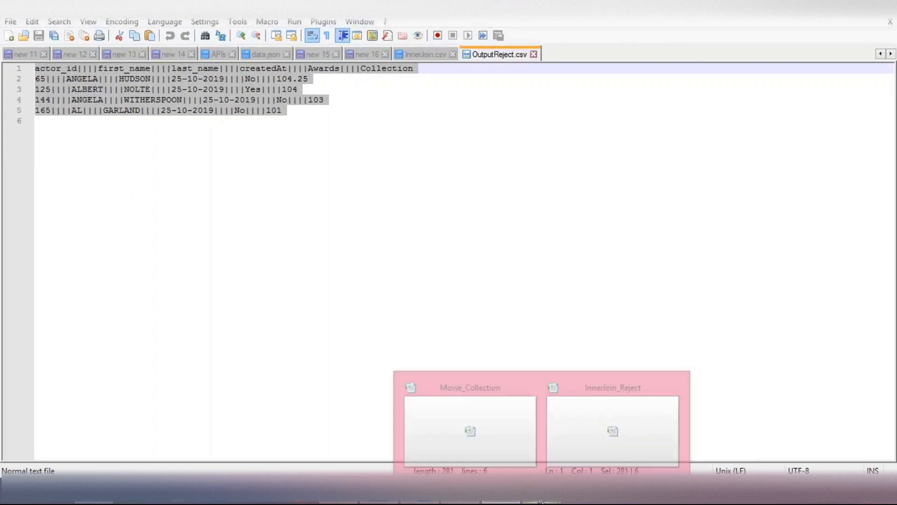
pyautogui.click(505, 415)
pyautogui.moveTo(540, 493)
pyautogui.click(568, 443)
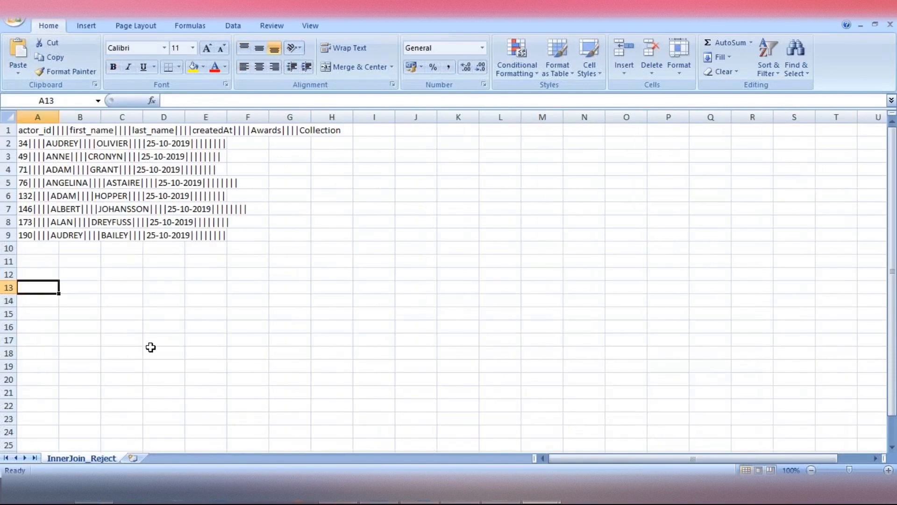
pyautogui.hotkey('ctrl', 'v')
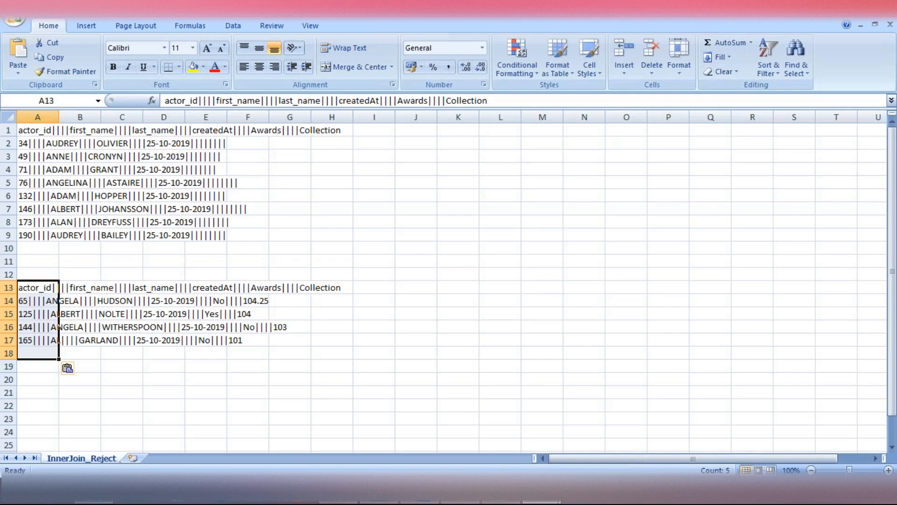
pyautogui.click(40, 401)
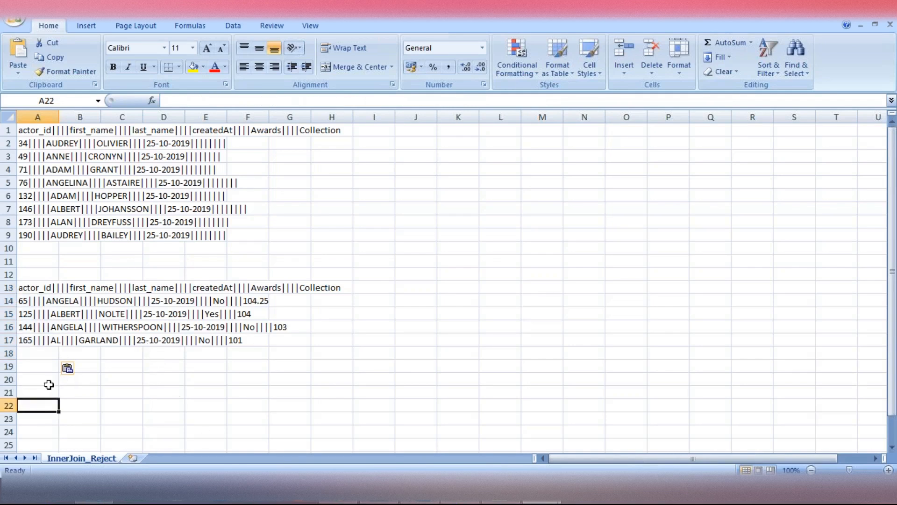
pyautogui.click(40, 379)
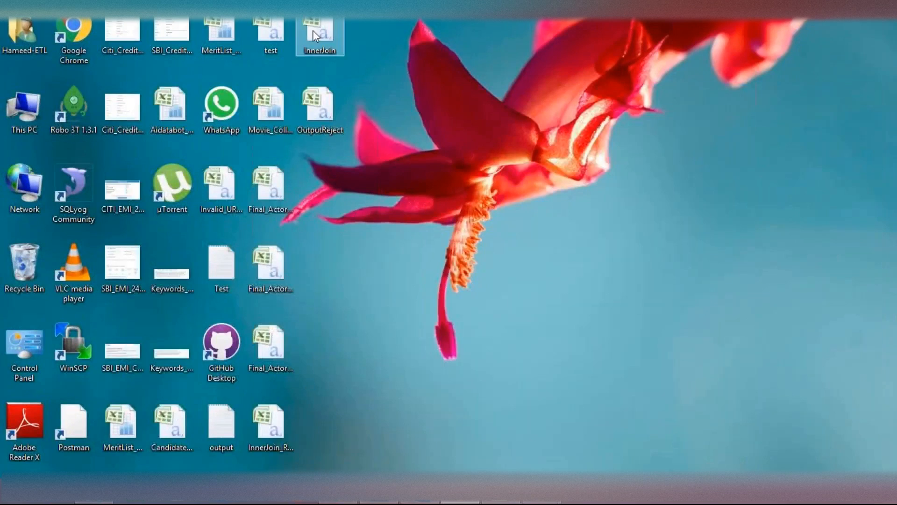
# Open the desktop InnerJoin file in Notepad++ and copy all its contents into the InnerJoin_Reject workbook at cell J1
pyautogui.rightClick(314, 35)
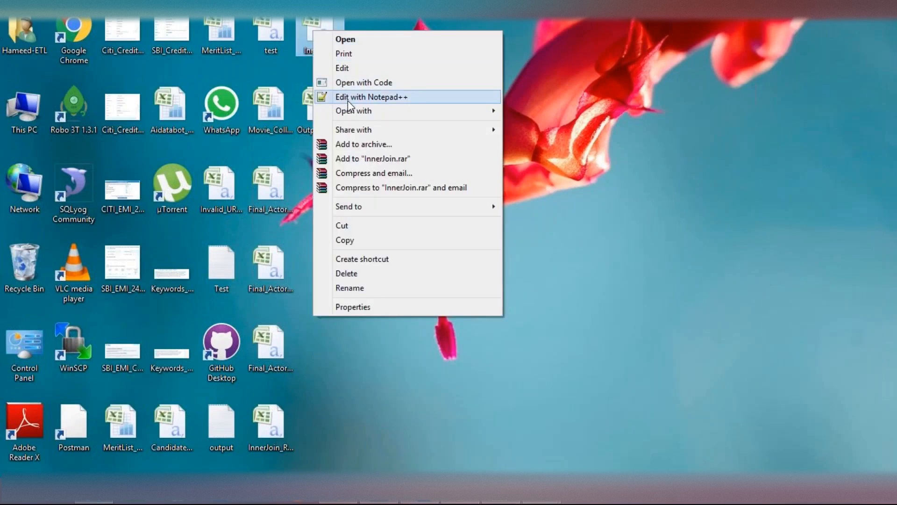
pyautogui.click(347, 99)
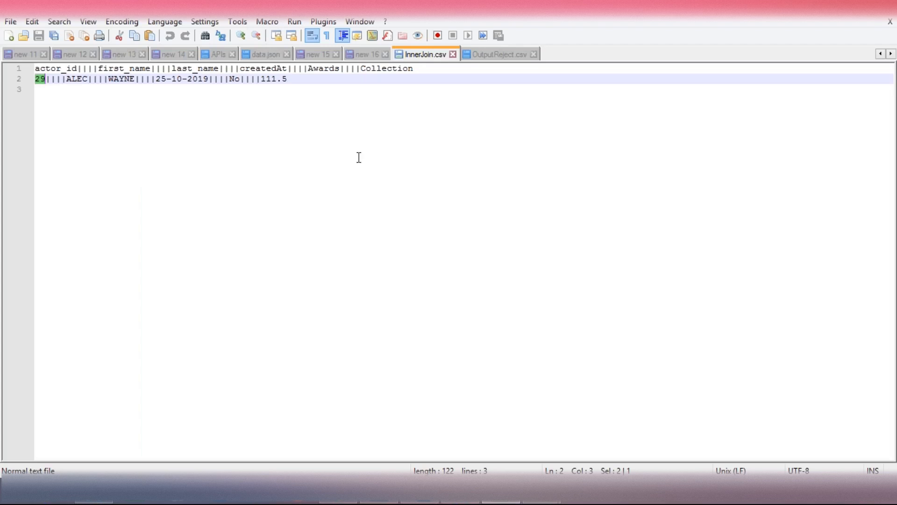
pyautogui.hotkey('ctrl', 'a')
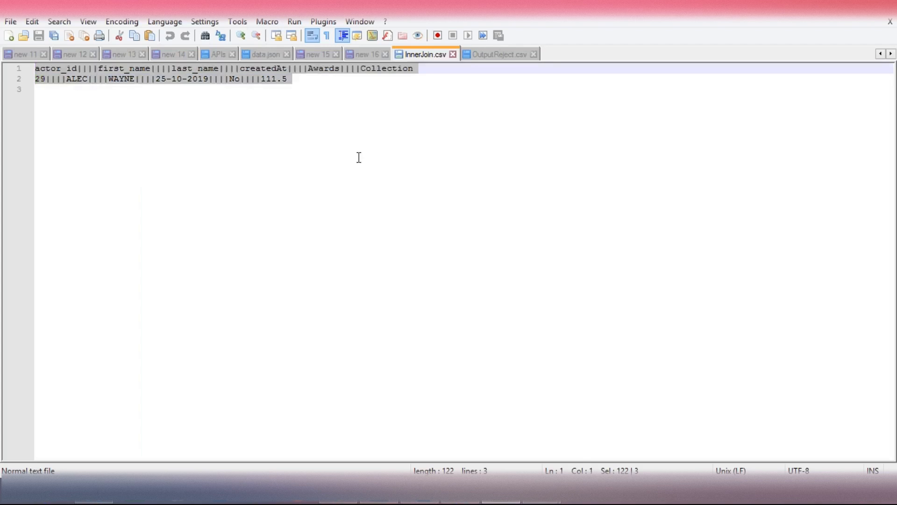
pyautogui.moveTo(543, 501)
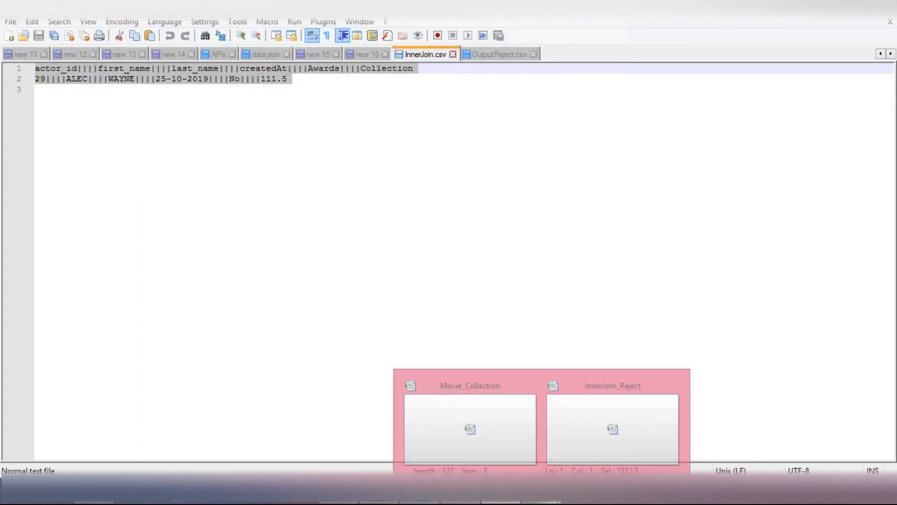
pyautogui.click(572, 421)
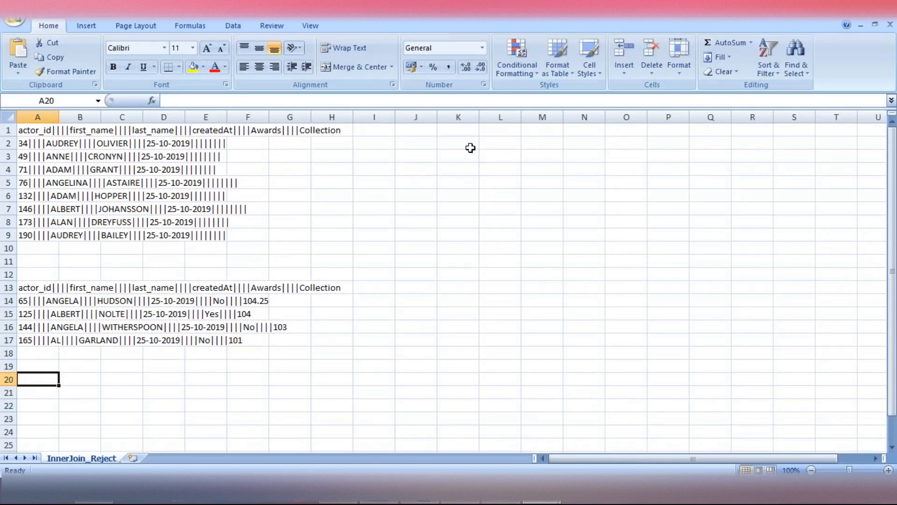
pyautogui.click(428, 130)
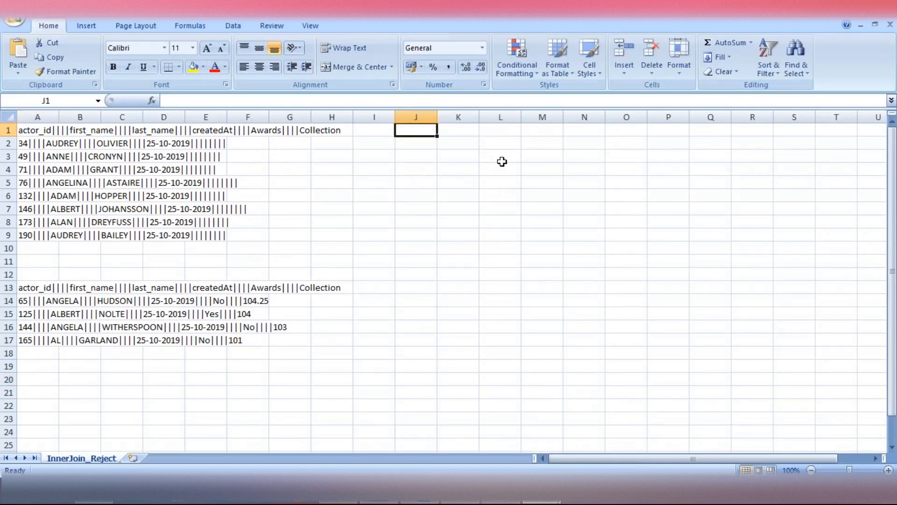
pyautogui.write('actor_id|||first_name|||last_name|||createdAt|||Awards|||Collection 29|||ALEC|||WAYNE|||25-10-2019|||No|||111.5')
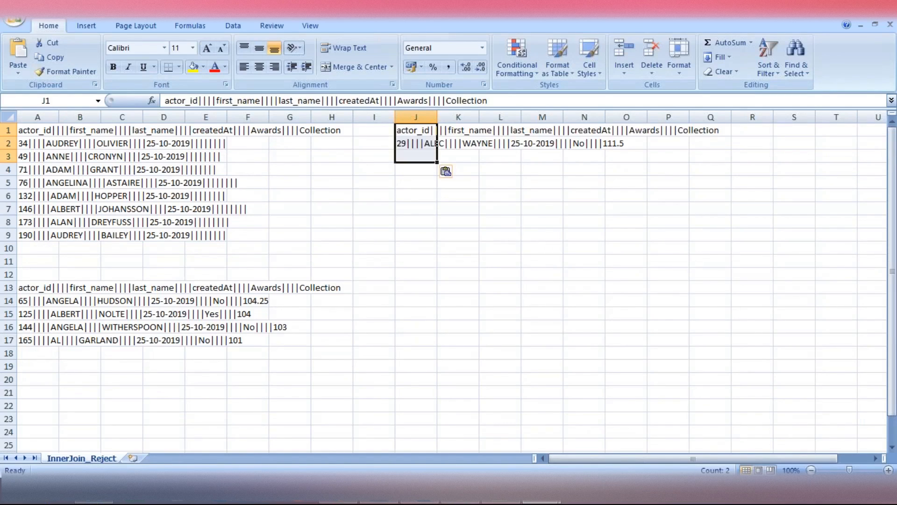
# Go through the inner join reject rows and select the output reject data rows in A14:A17 to examine them
pyautogui.press('Down')
pyautogui.press('Up')
pyautogui.press('Left')
pyautogui.press('Left')
pyautogui.press('Left')
pyautogui.press('Left')
pyautogui.press('Left')
pyautogui.press('Left')
pyautogui.press('Left')
pyautogui.press('Left')
pyautogui.press('Left')
pyautogui.press('Down')
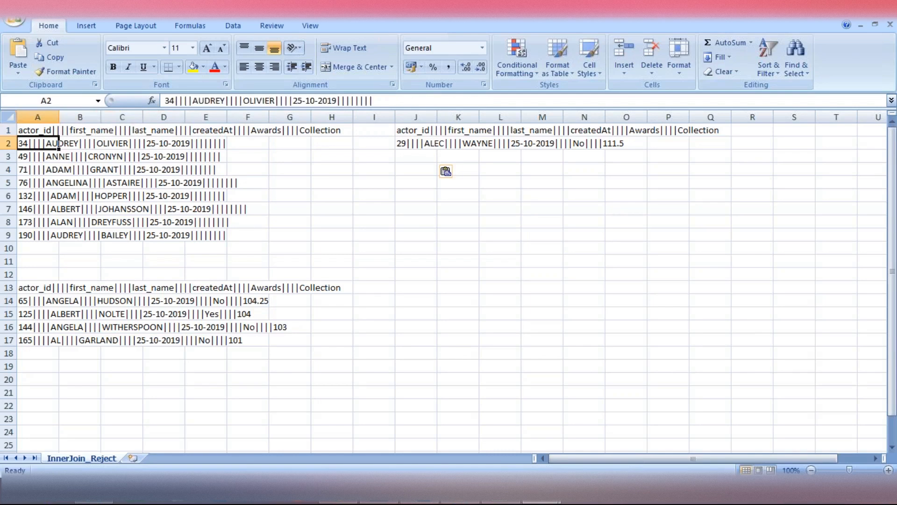
pyautogui.press('Down')
pyautogui.press('Down')
pyautogui.press('Down')
pyautogui.press('Down')
pyautogui.press('Down')
pyautogui.press('Down')
pyautogui.press('Down')
pyautogui.press('Down')
pyautogui.press('Down')
pyautogui.press('Down')
pyautogui.press('Down')
pyautogui.press('Down')
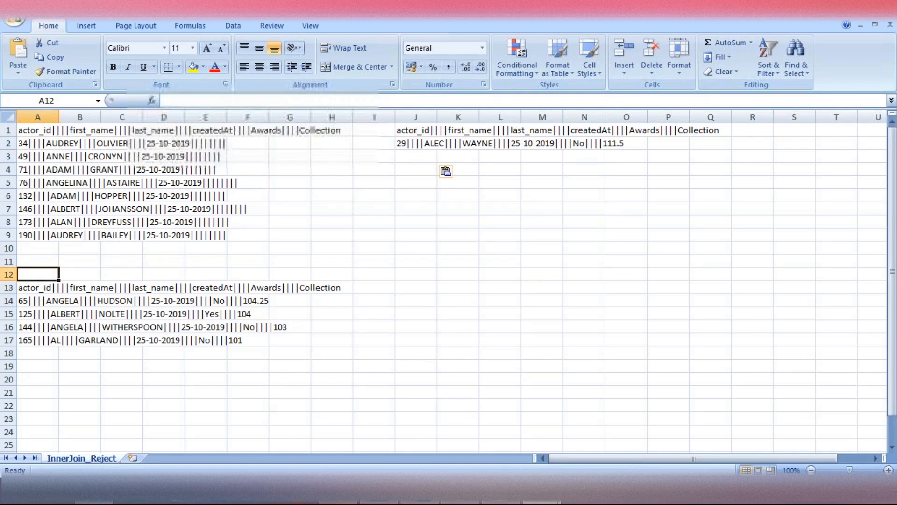
pyautogui.hotkey('shift', 'Down')
pyautogui.hotkey('shift', 'Down')
pyautogui.hotkey('shift', 'Down')
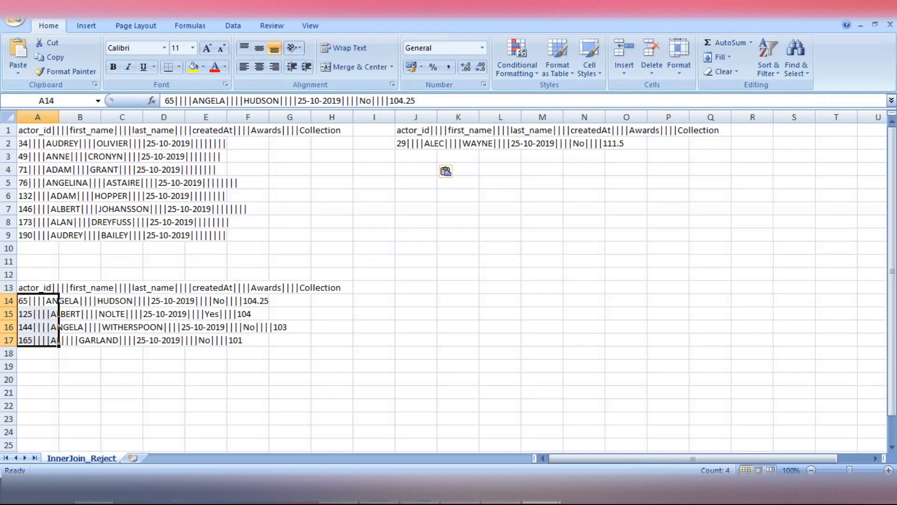
# Select the inner join reject data rows in A2:A9 and check their Awards and Collection fields
pyautogui.press('Up')
pyautogui.press('Up')
pyautogui.press('Up')
pyautogui.press('Up')
pyautogui.press('Up')
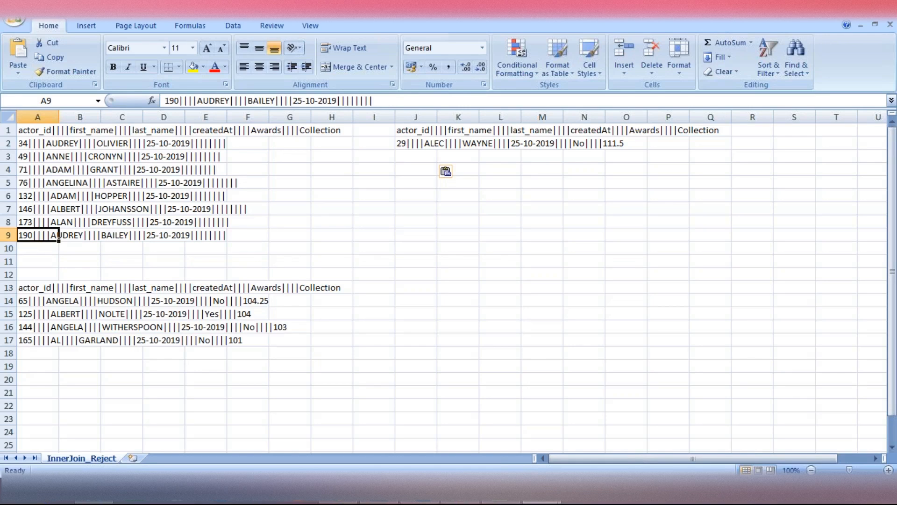
pyautogui.hotkey('shift', 'Up')
pyautogui.hotkey('shift', 'Up')
pyautogui.hotkey('shift', 'Up')
pyautogui.hotkey('shift', 'Up')
pyautogui.hotkey('shift', 'Up')
pyautogui.hotkey('shift', 'Up')
pyautogui.hotkey('shift', 'Up')
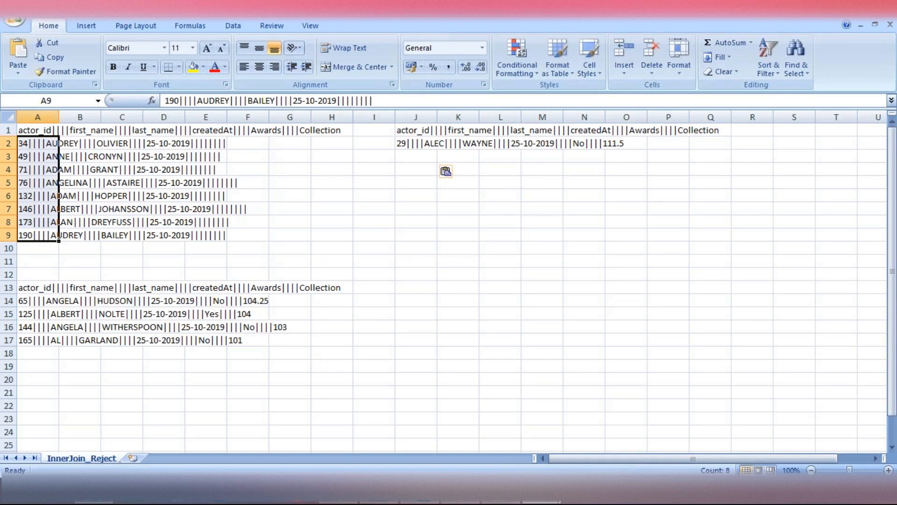
# Compare the inner join row in J2 with the output reject rows in A14:A17
pyautogui.click(398, 143)
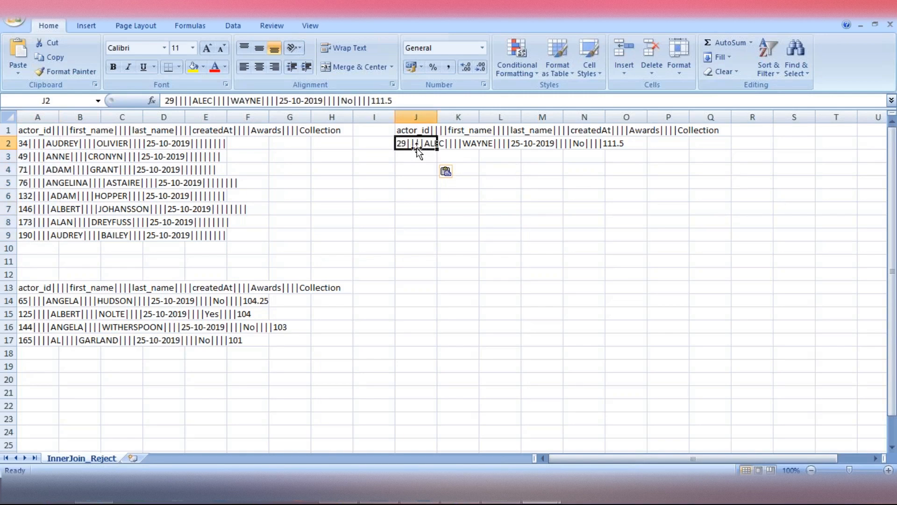
pyautogui.click(22, 299)
pyautogui.moveTo(22, 300); pyautogui.dragTo(33, 337)
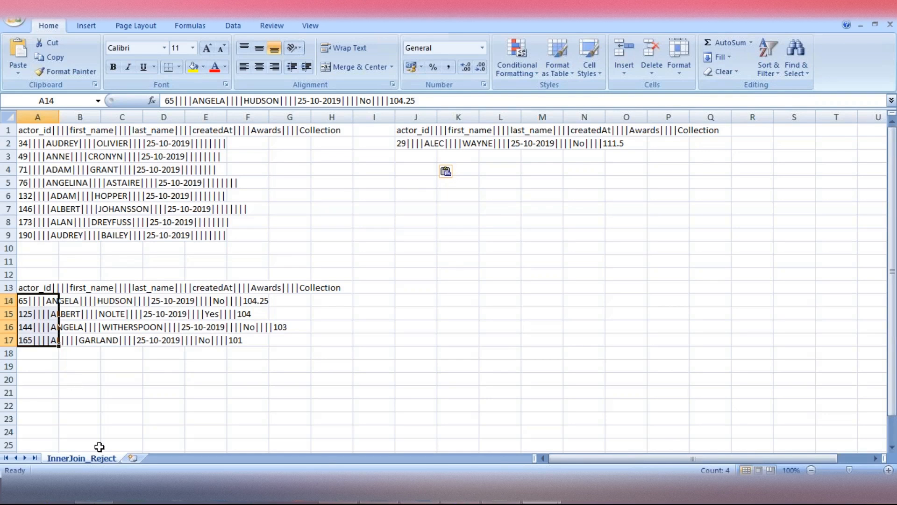
# Switch to Talend and review the Db_To_File_Joining job's row counts on each output link
pyautogui.click(419, 495)
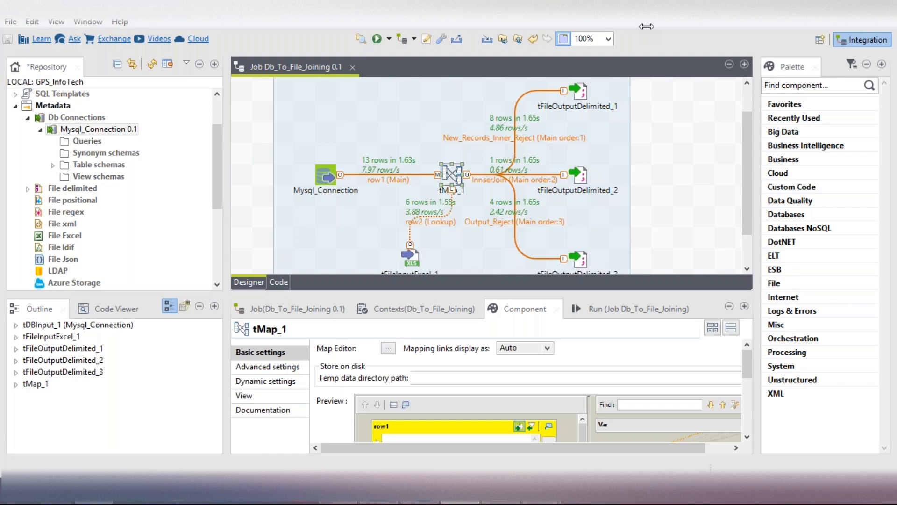
pyautogui.moveTo(896, 4)
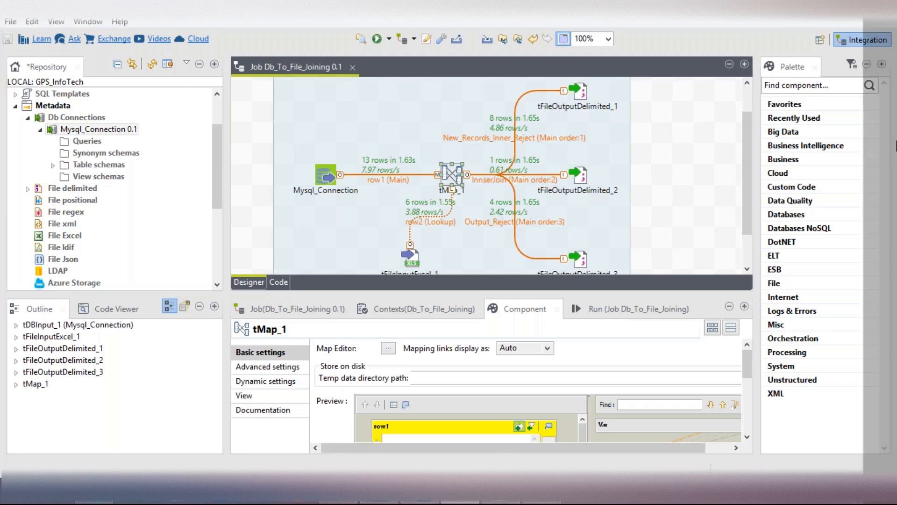
pyautogui.click(431, 379)
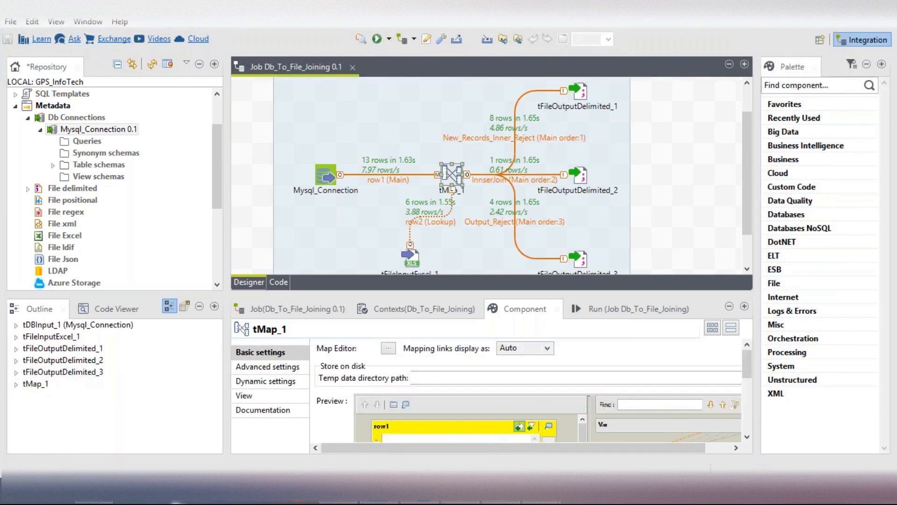
pyautogui.click(433, 378)
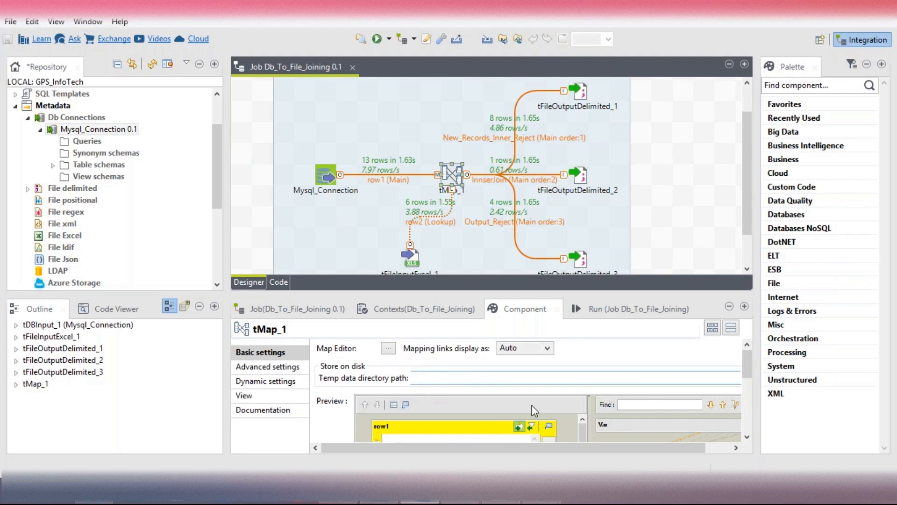
pyautogui.moveTo(533, 447)
pyautogui.mouseDown()
pyautogui.moveTo(629, 458)
pyautogui.moveTo(525, 457)
pyautogui.mouseUp()
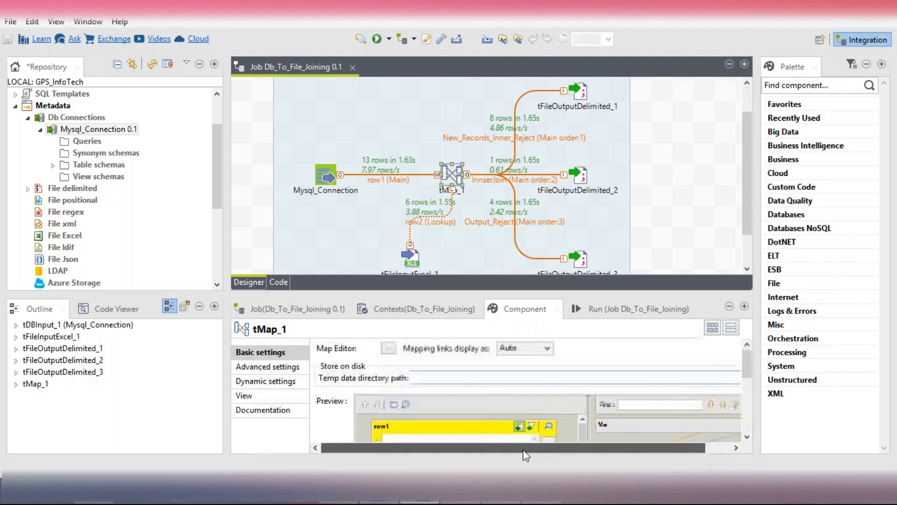
# Enable specific JVM arguments in the job's advanced run settings, inspect the -Xmx1024M argument without changing it, and disable the option again
pyautogui.click(588, 309)
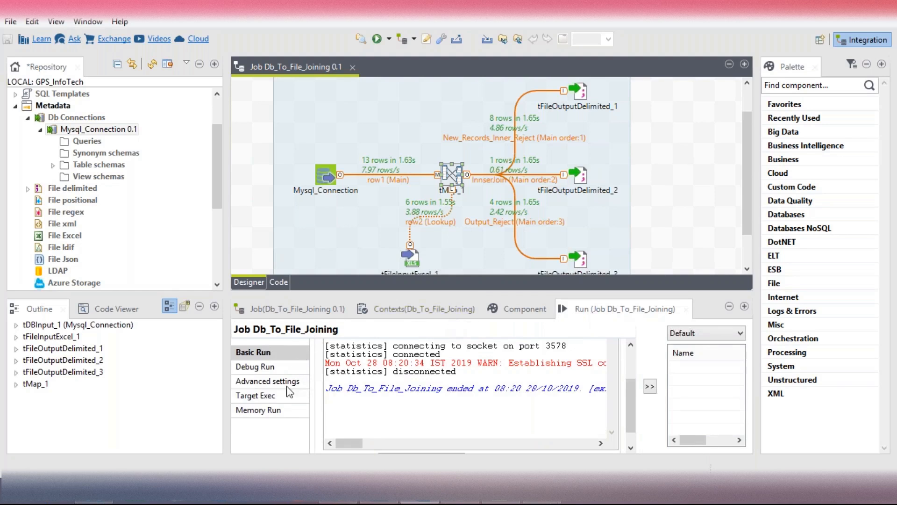
pyautogui.click(288, 383)
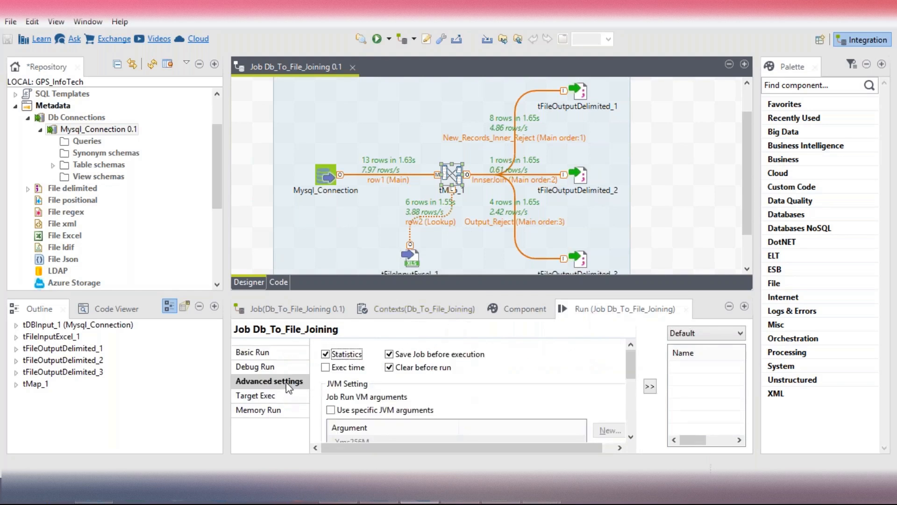
pyautogui.scroll(-3, 632, 357)
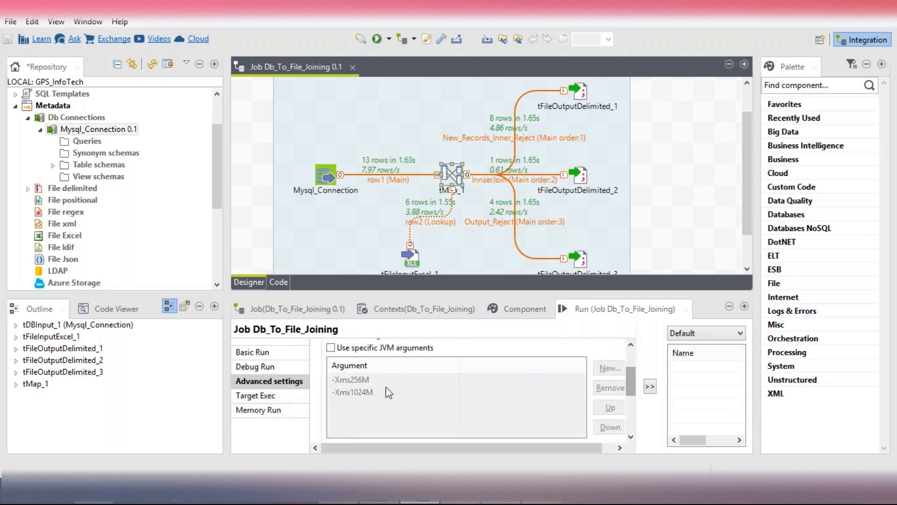
pyautogui.click(360, 351)
pyautogui.doubleClick(355, 393)
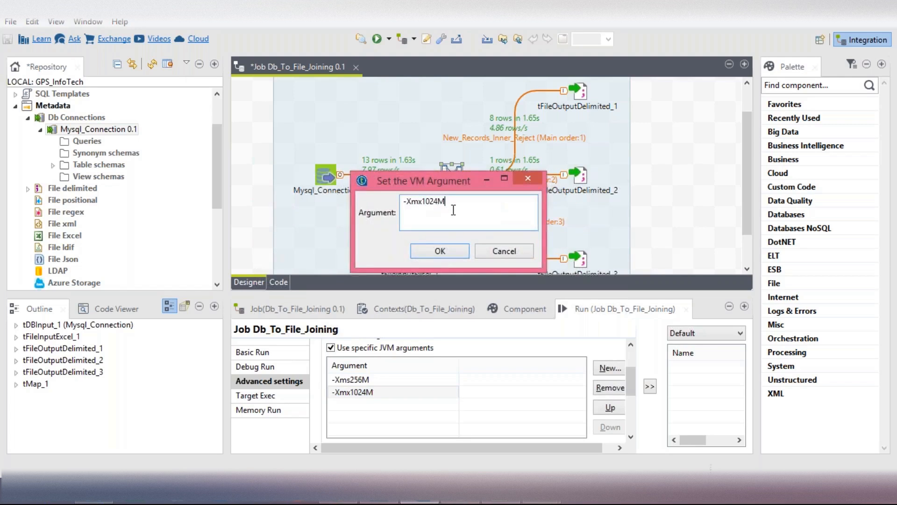
pyautogui.click(426, 202)
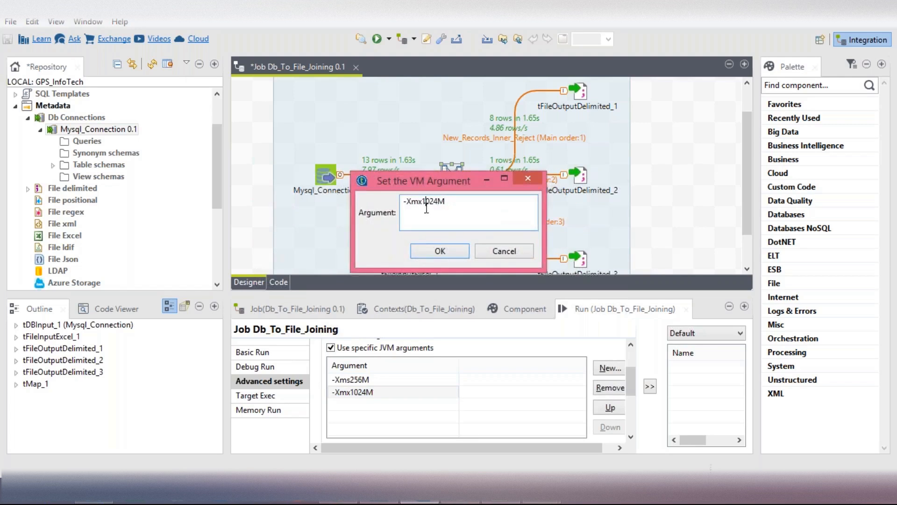
pyautogui.click(482, 251)
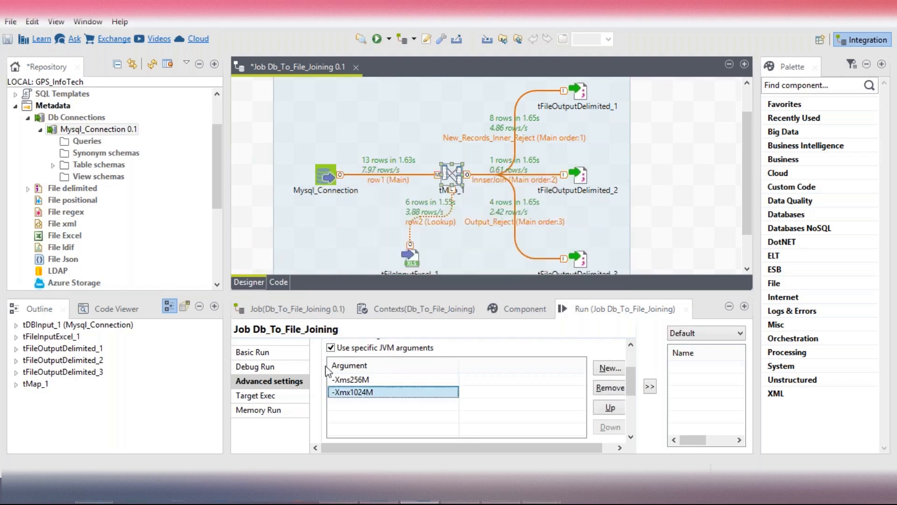
pyautogui.click(339, 350)
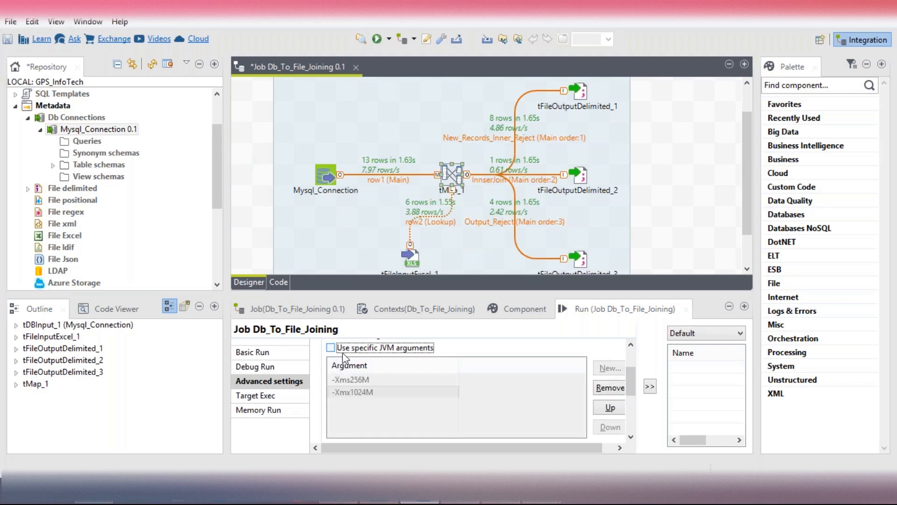
pyautogui.moveTo(630, 371); pyautogui.dragTo(630, 354)
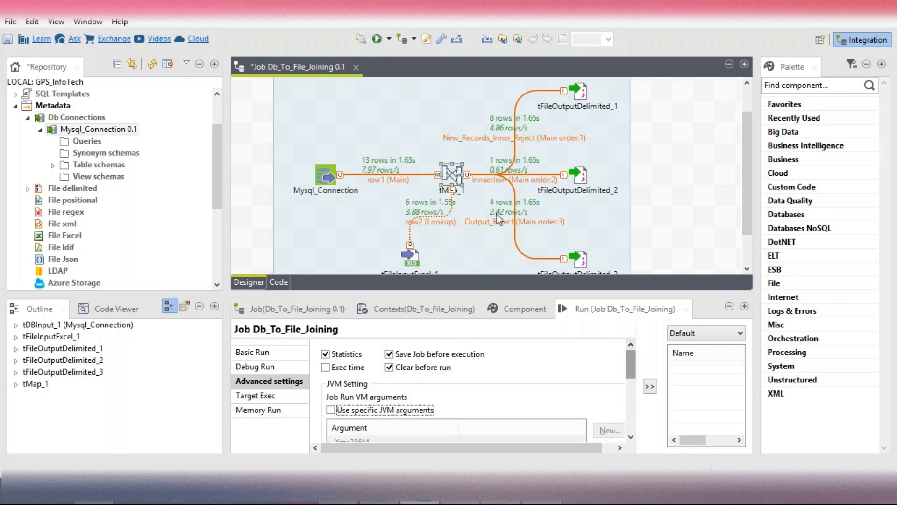
# Look over tMap_1's component settings and the advanced run settings, and return to the job's basic run view
pyautogui.click(514, 308)
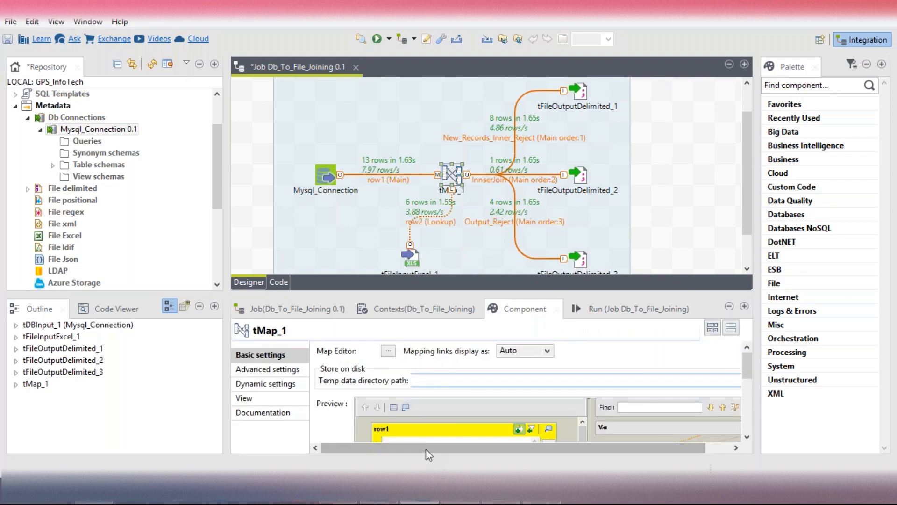
pyautogui.click(580, 312)
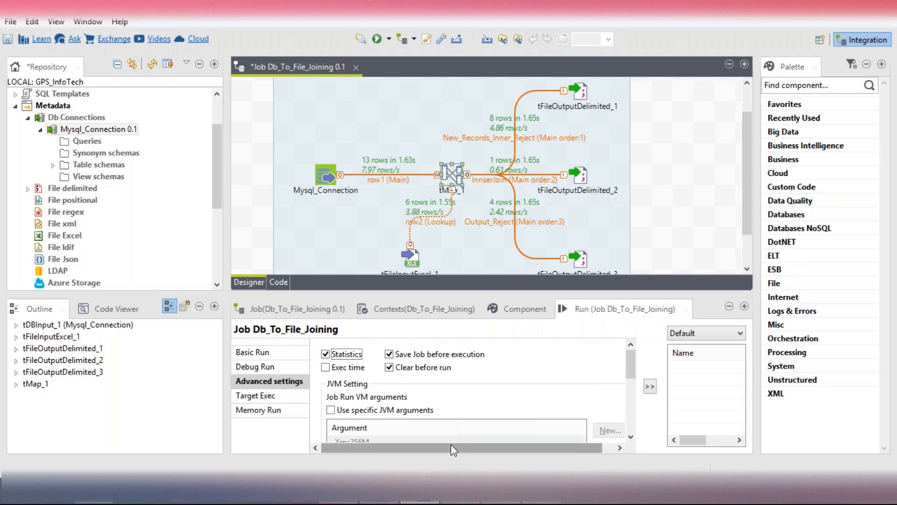
pyautogui.moveTo(457, 448); pyautogui.dragTo(468, 448)
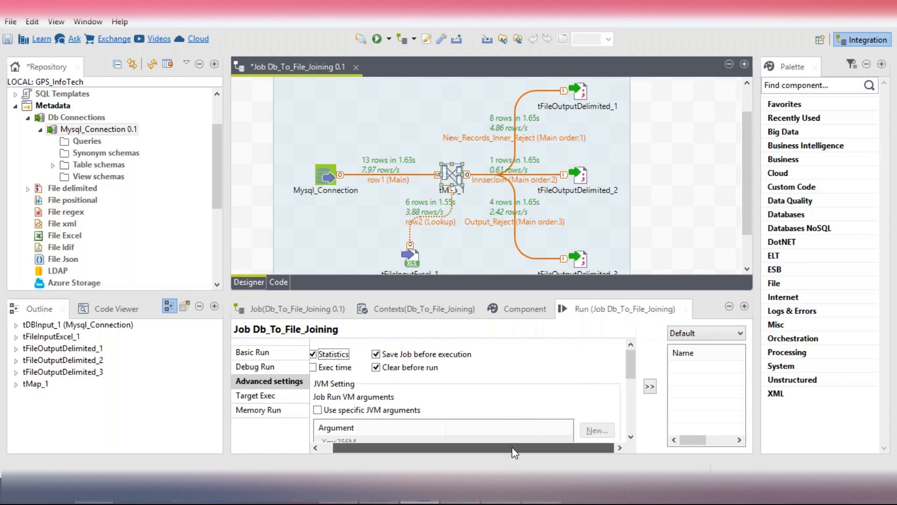
pyautogui.click(885, 117)
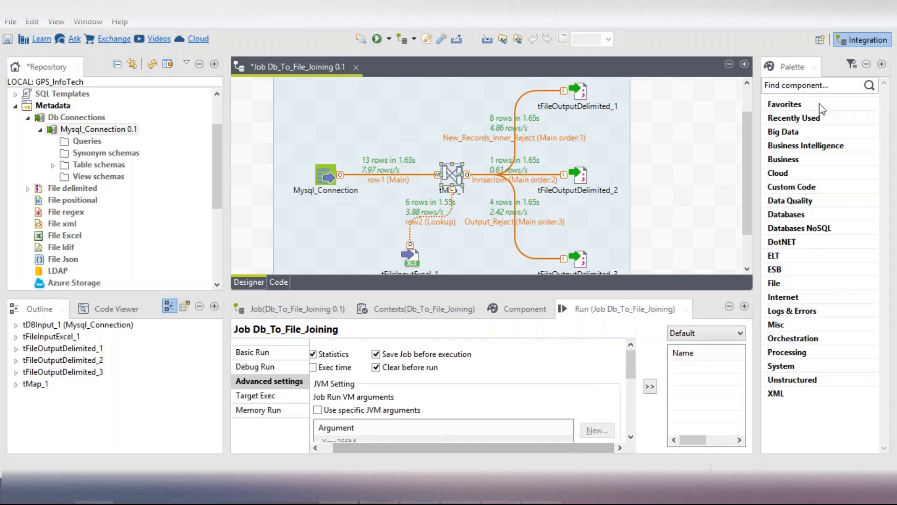
pyautogui.click(283, 353)
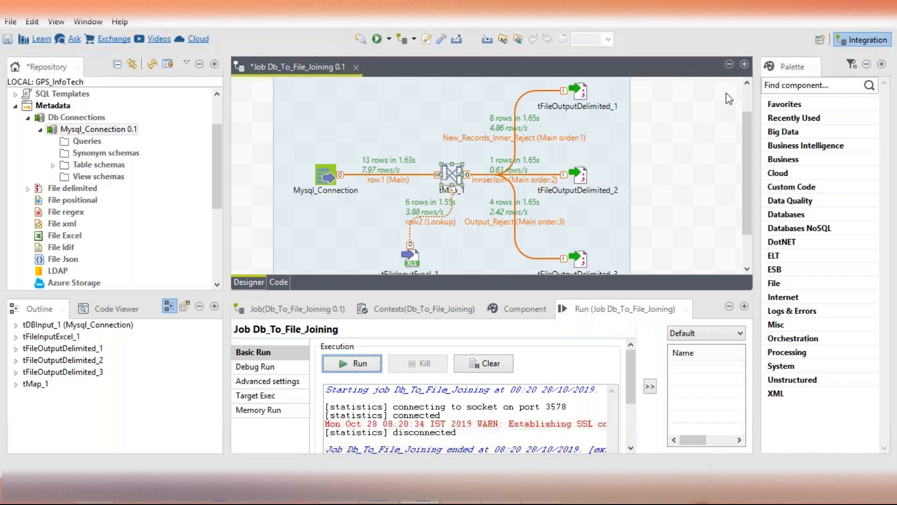
pyautogui.press('super+e')
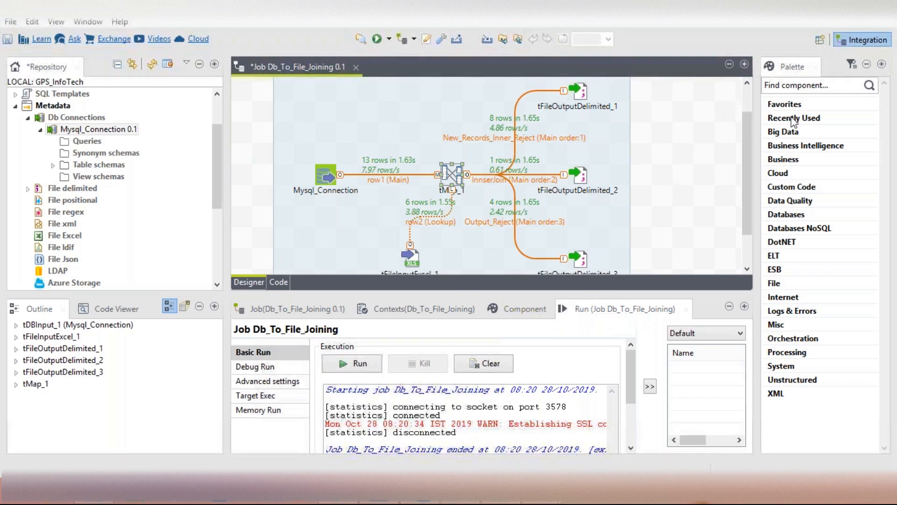